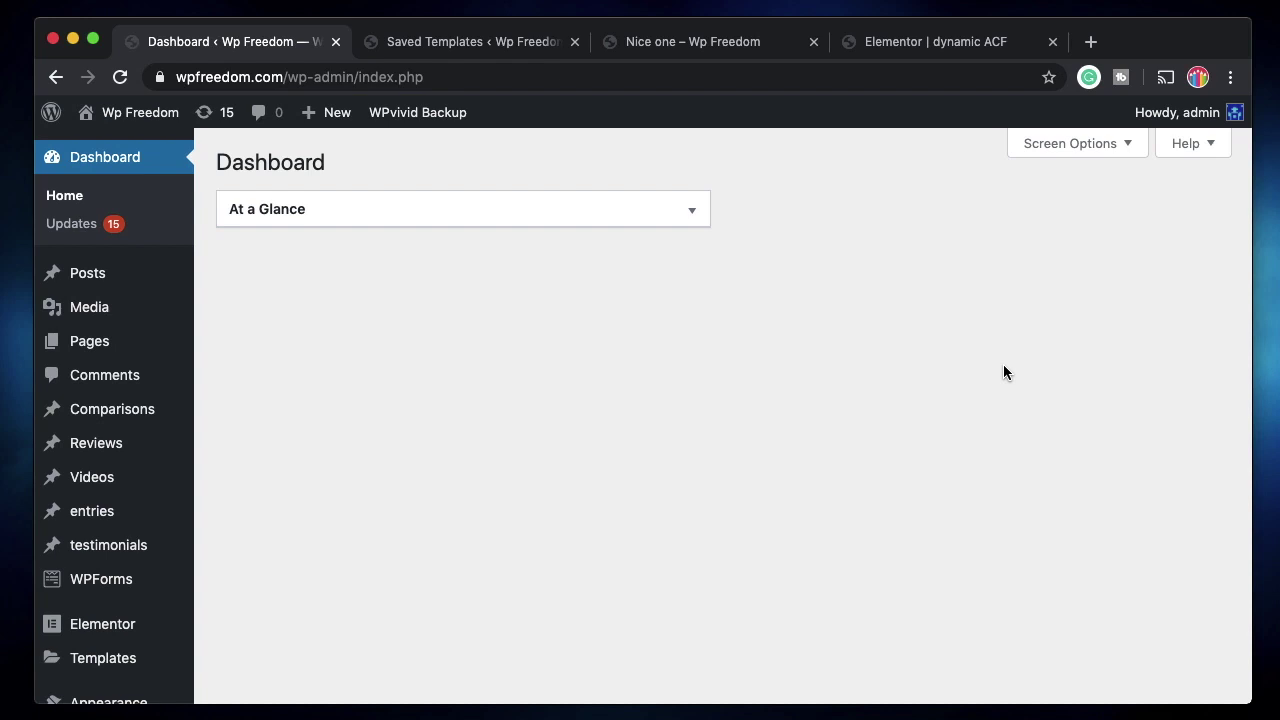
# - Expand the dashboard's At a Glance box and look through the dynamic ACF template, selecting its Post Excerpt widget
pyautogui.click(628, 209)
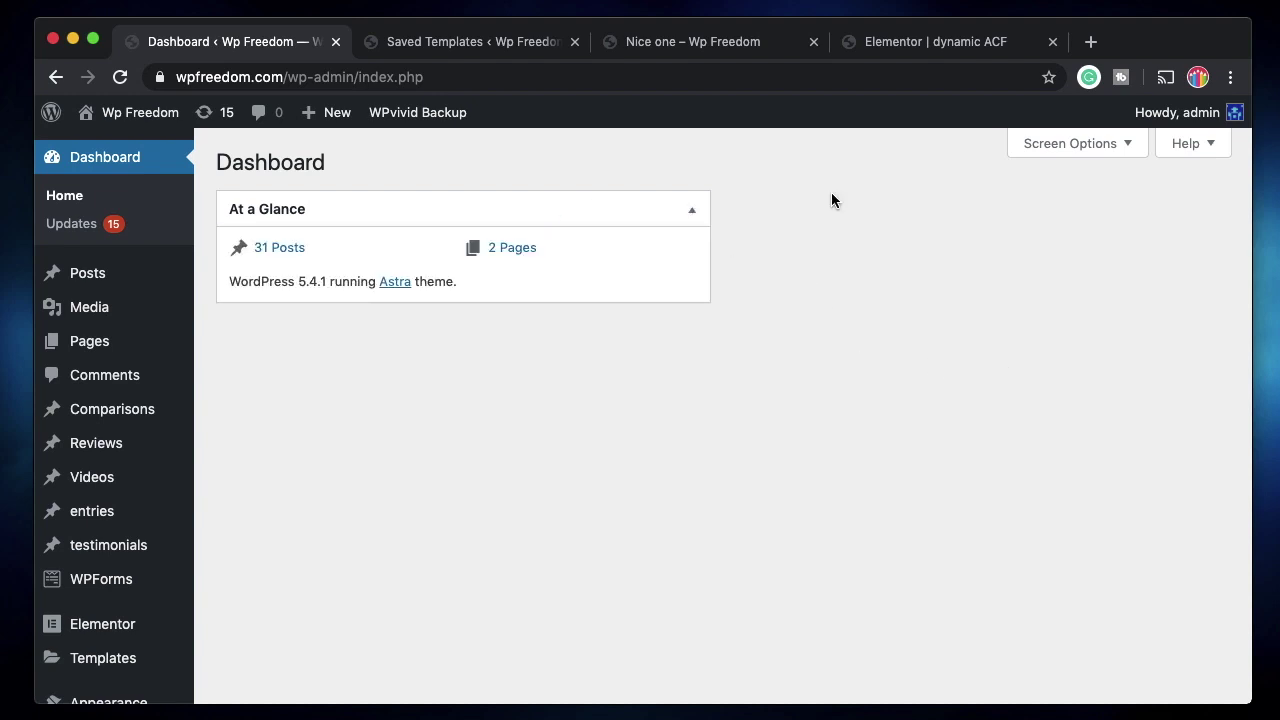
pyautogui.click(958, 41)
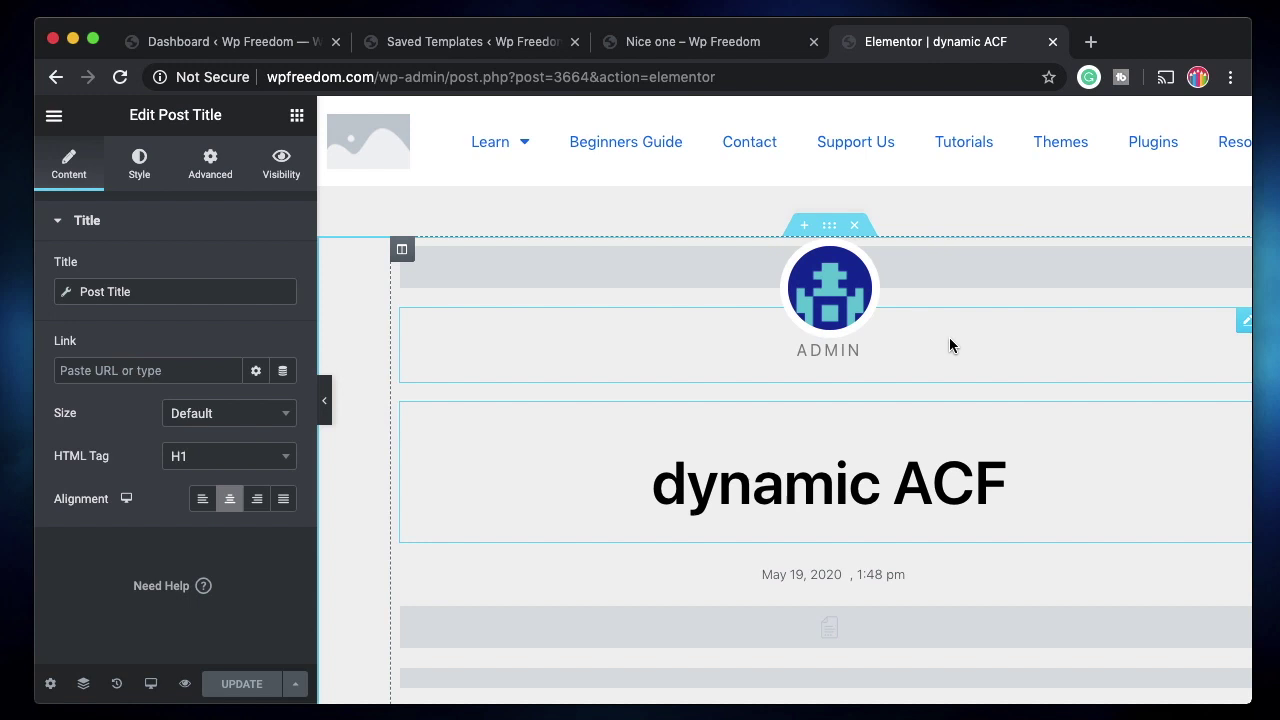
pyautogui.click(651, 44)
pyautogui.click(459, 42)
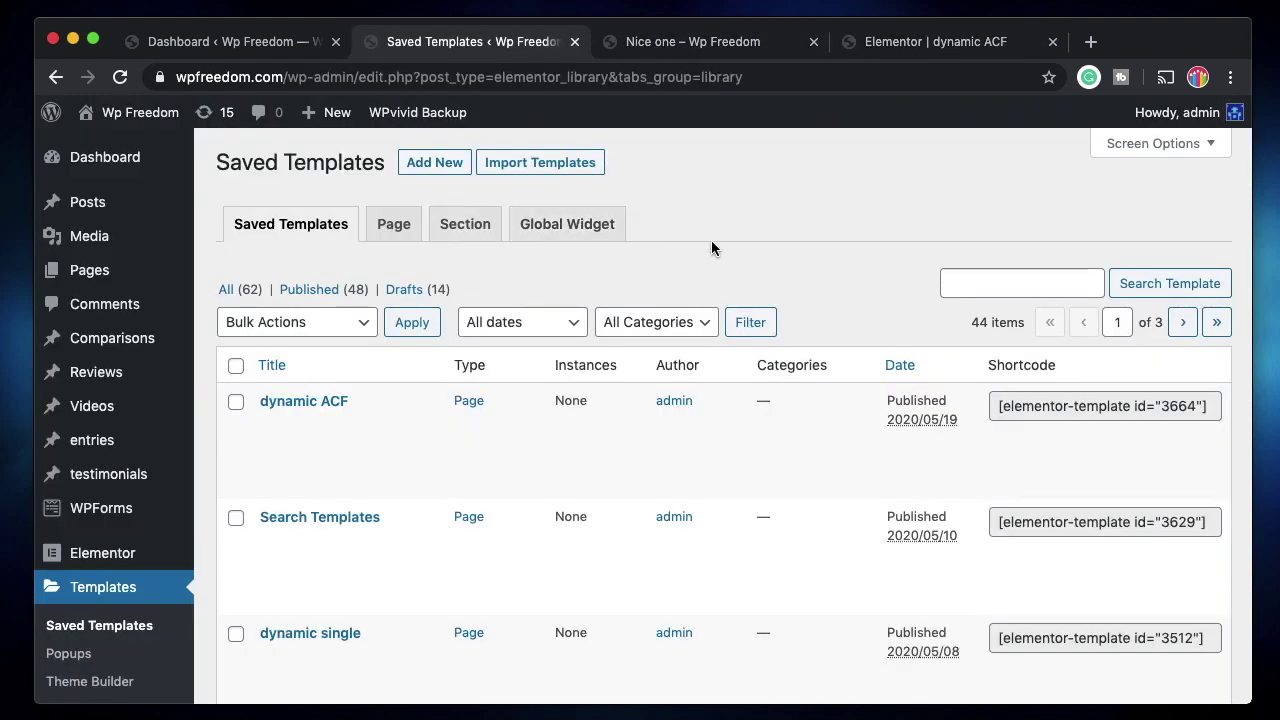
pyautogui.click(914, 45)
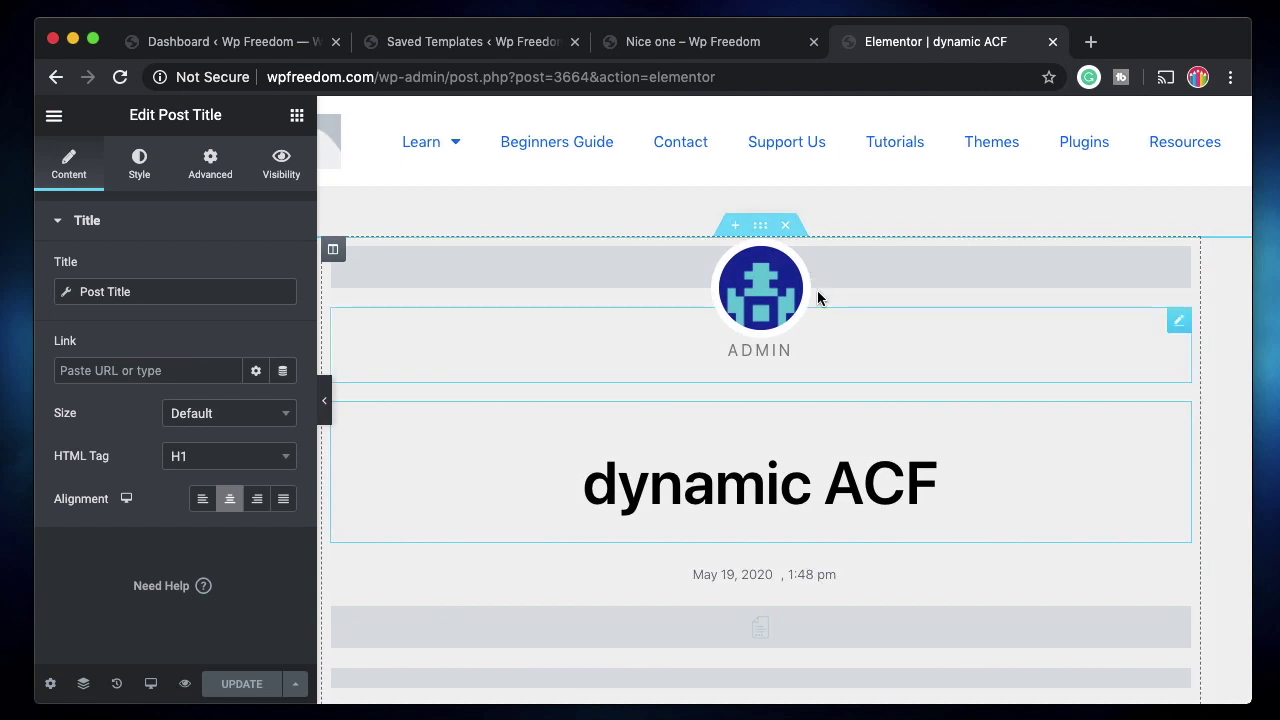
pyautogui.scroll(-2, 820, 486)
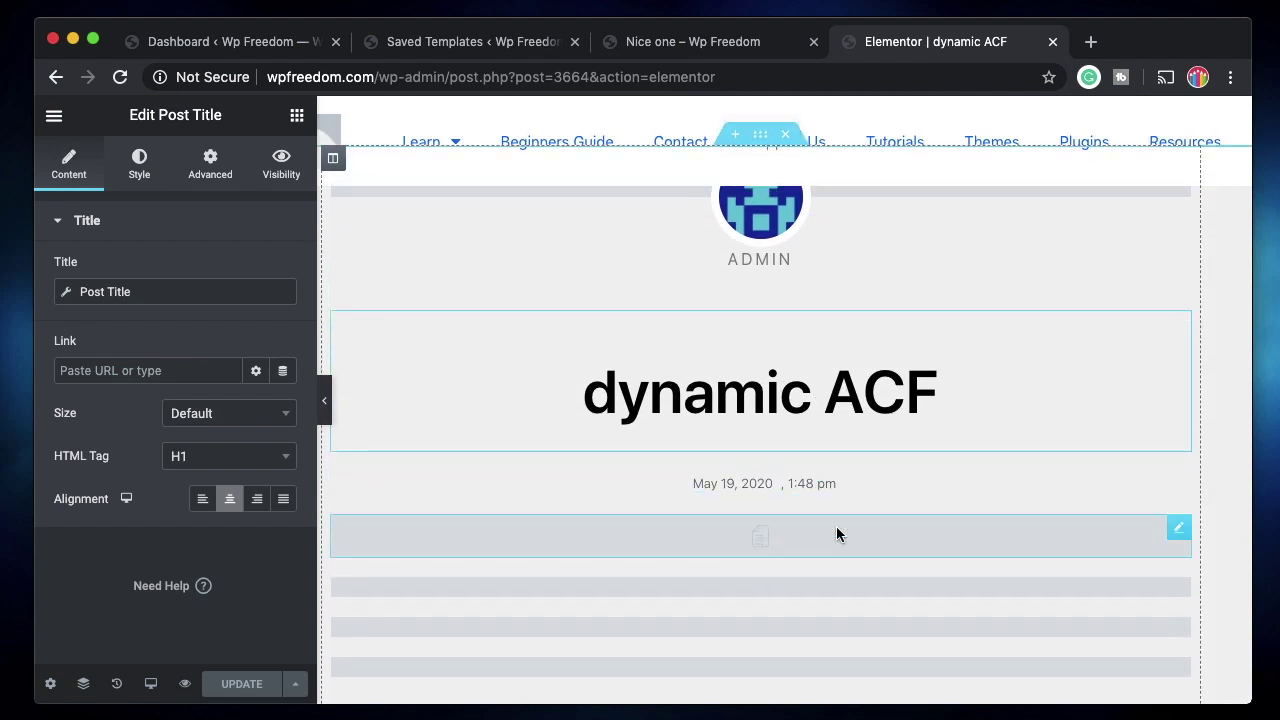
pyautogui.click(836, 526)
pyautogui.scroll(-4, 917, 544)
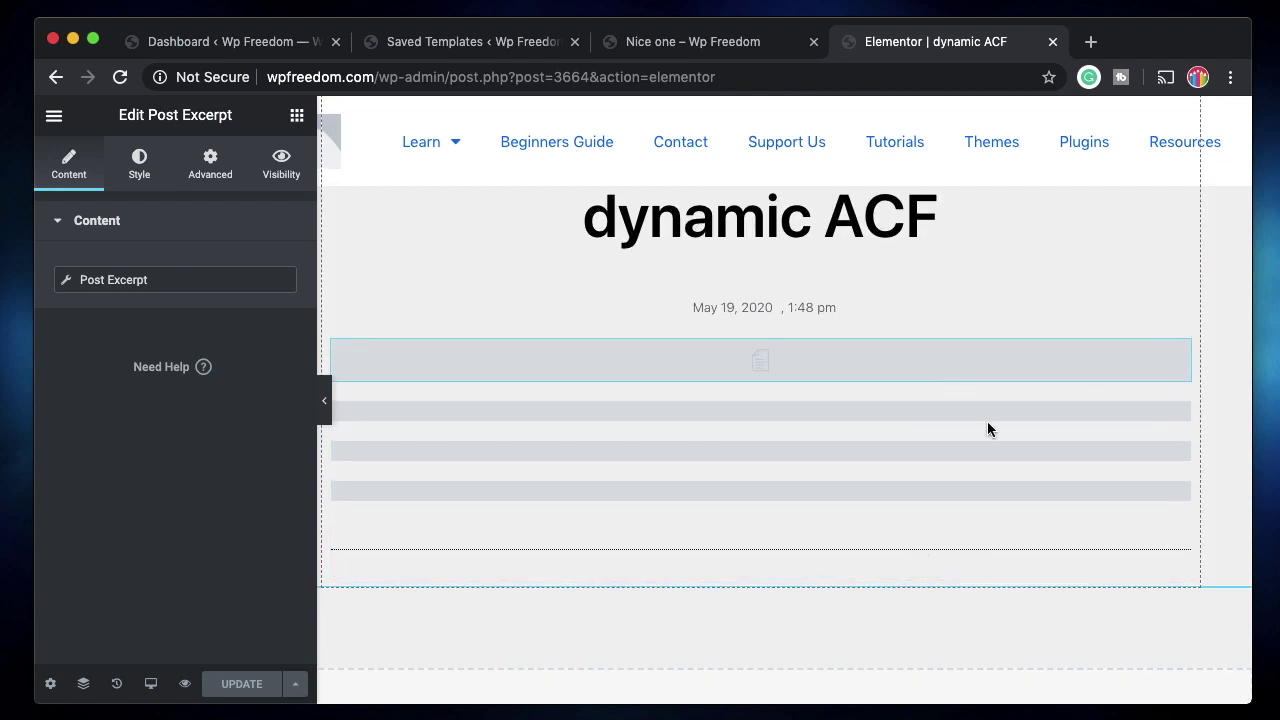
pyautogui.hscroll(2, 991, 419)
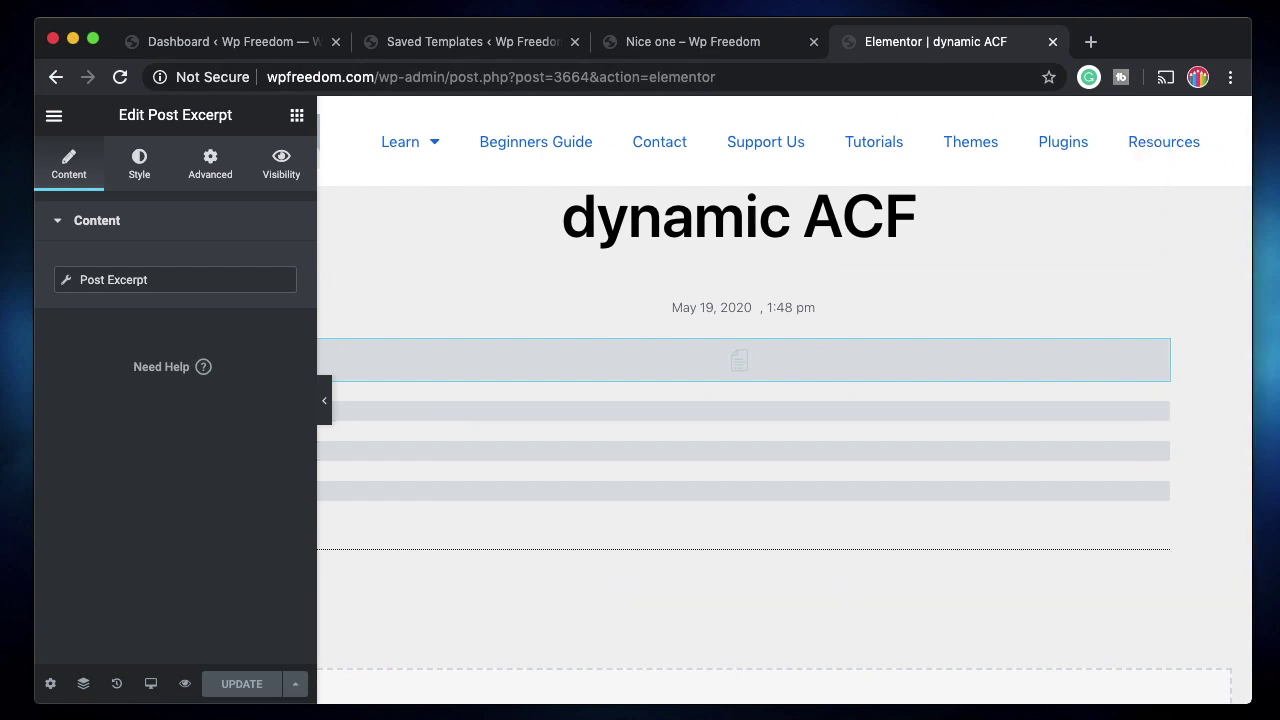
# - View the published Nice one post from its featured image down and compare it with the dynamic ACF template
pyautogui.click(723, 41)
pyautogui.scroll(5, 591, 380)
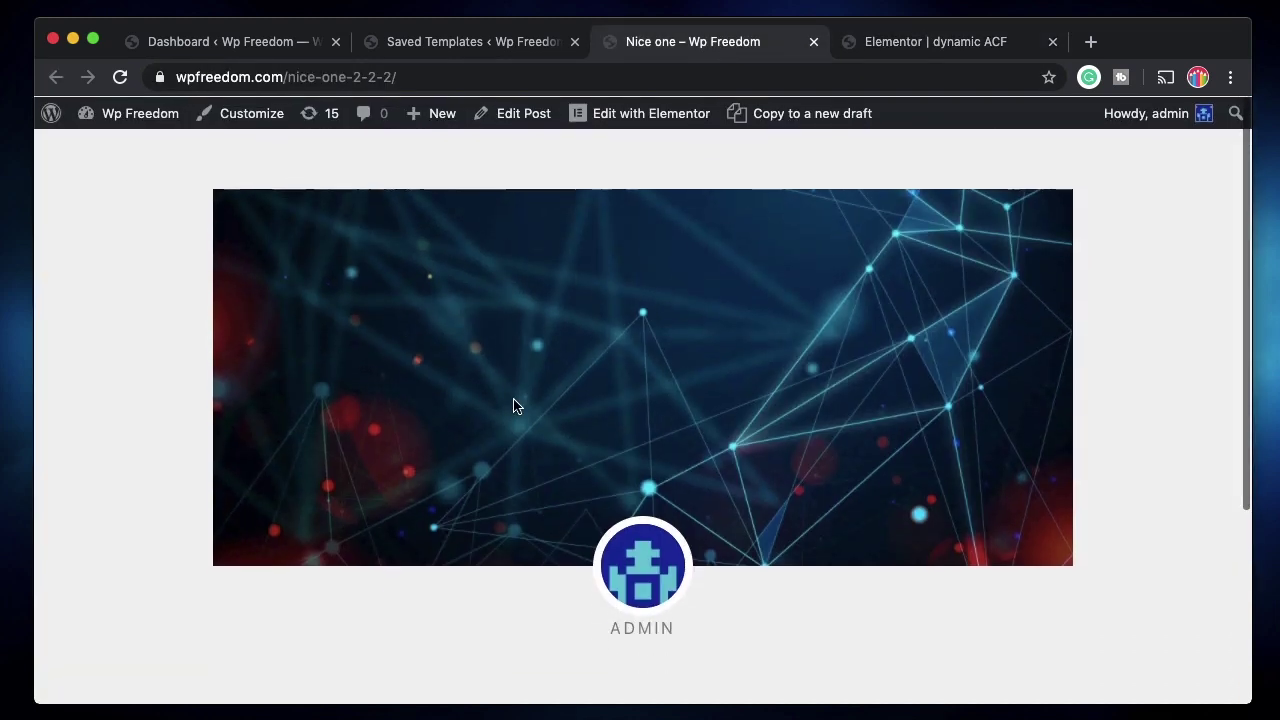
pyautogui.scroll(-3, 512, 410)
pyautogui.scroll(3, 511, 418)
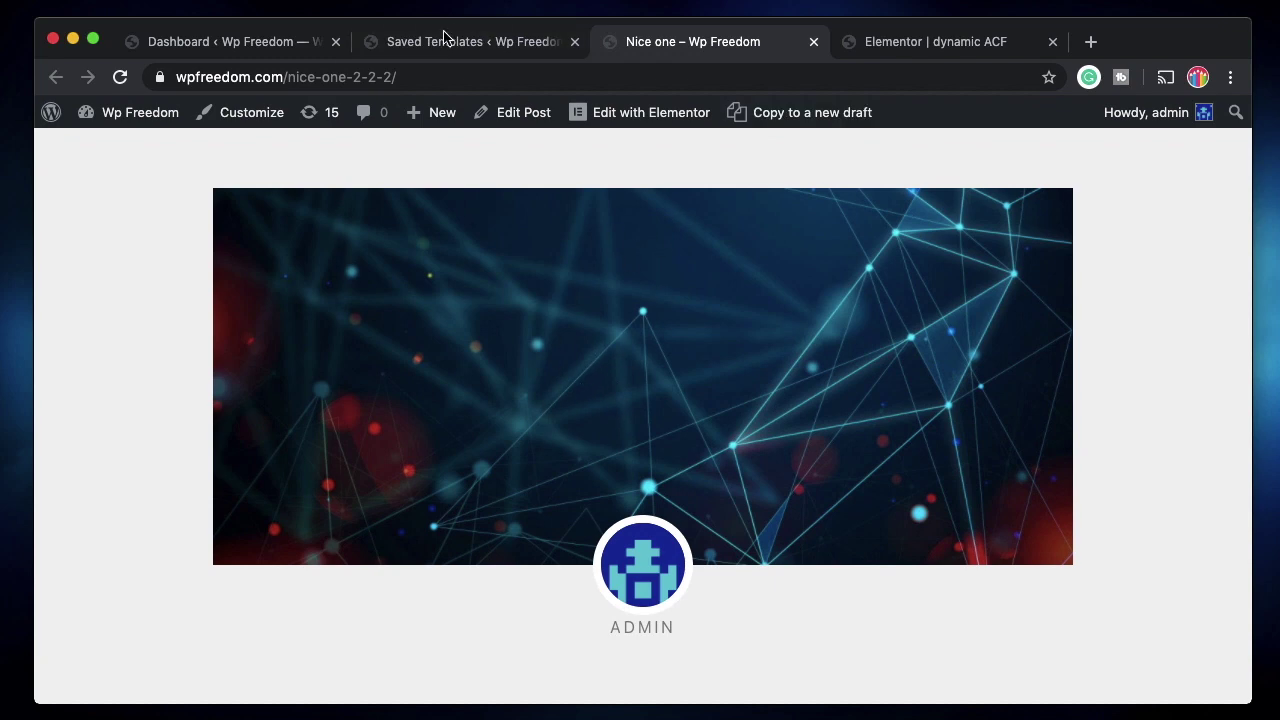
pyautogui.click(446, 38)
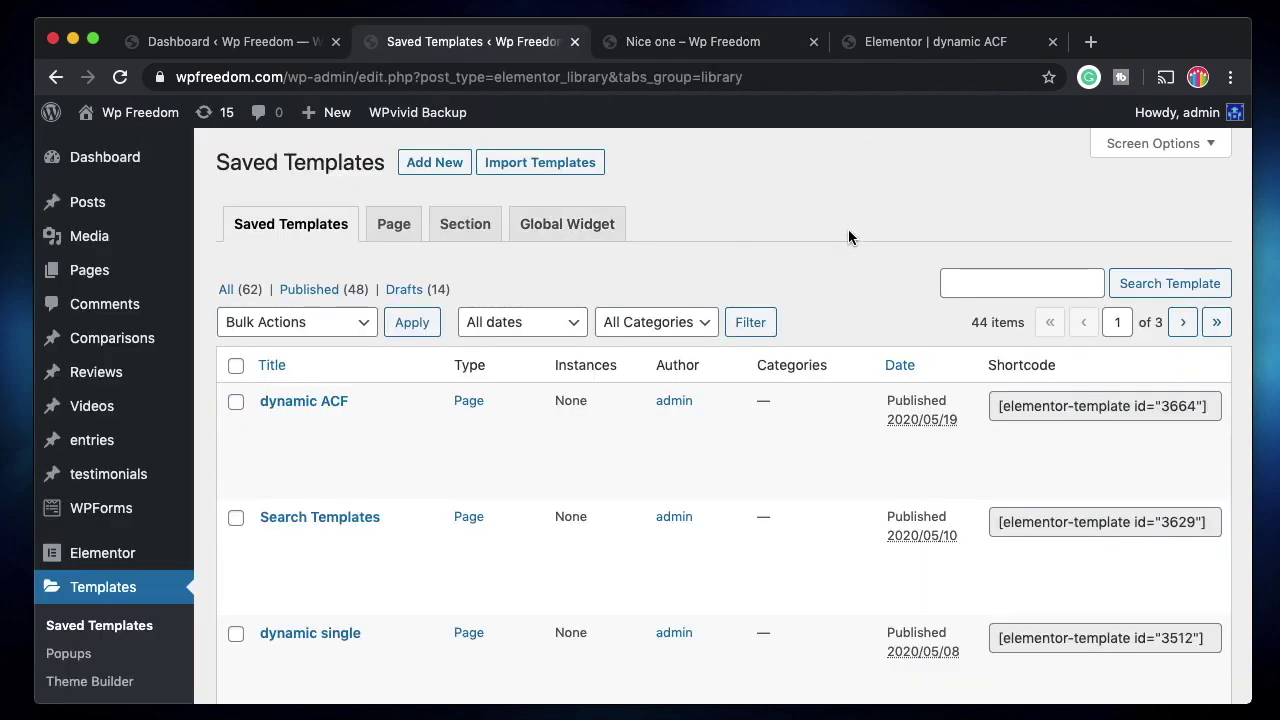
pyautogui.click(930, 44)
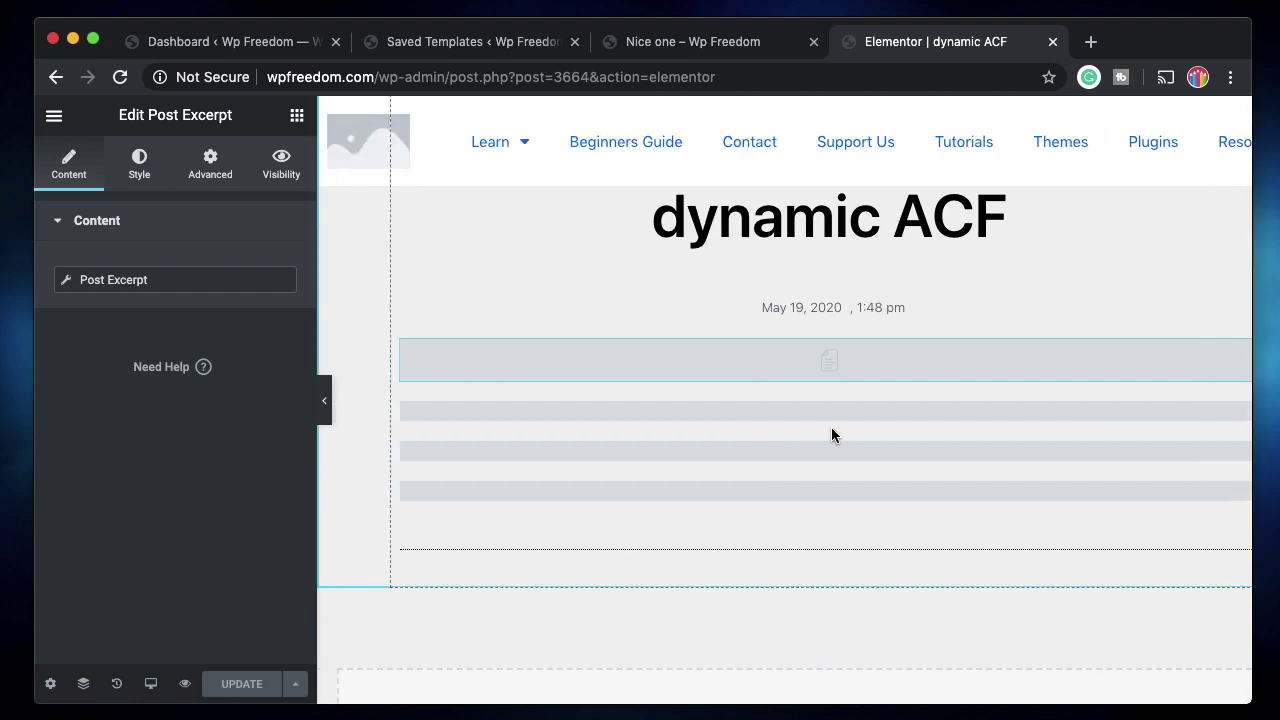
pyautogui.scroll(5, 831, 436)
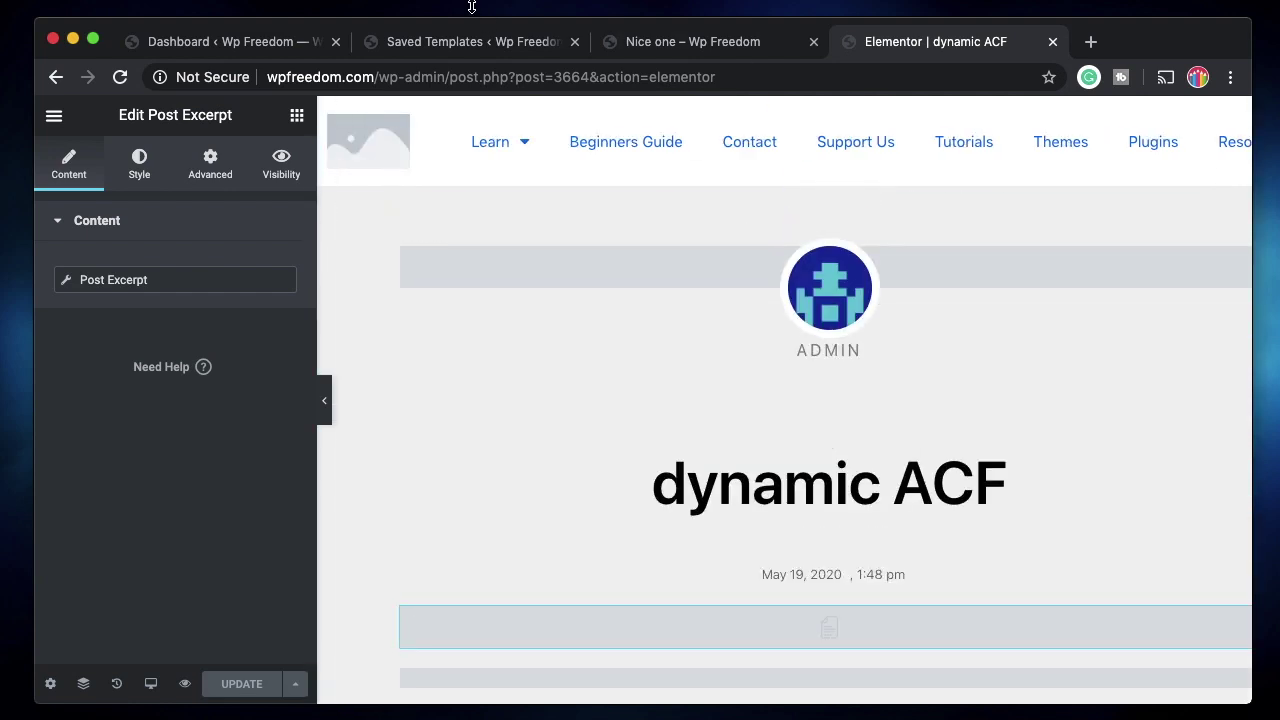
# - Open Elementor's Dynamic Content settings and examine the Single page template and layout assigned to Posts
pyautogui.click(440, 40)
pyautogui.scroll(-2, 147, 440)
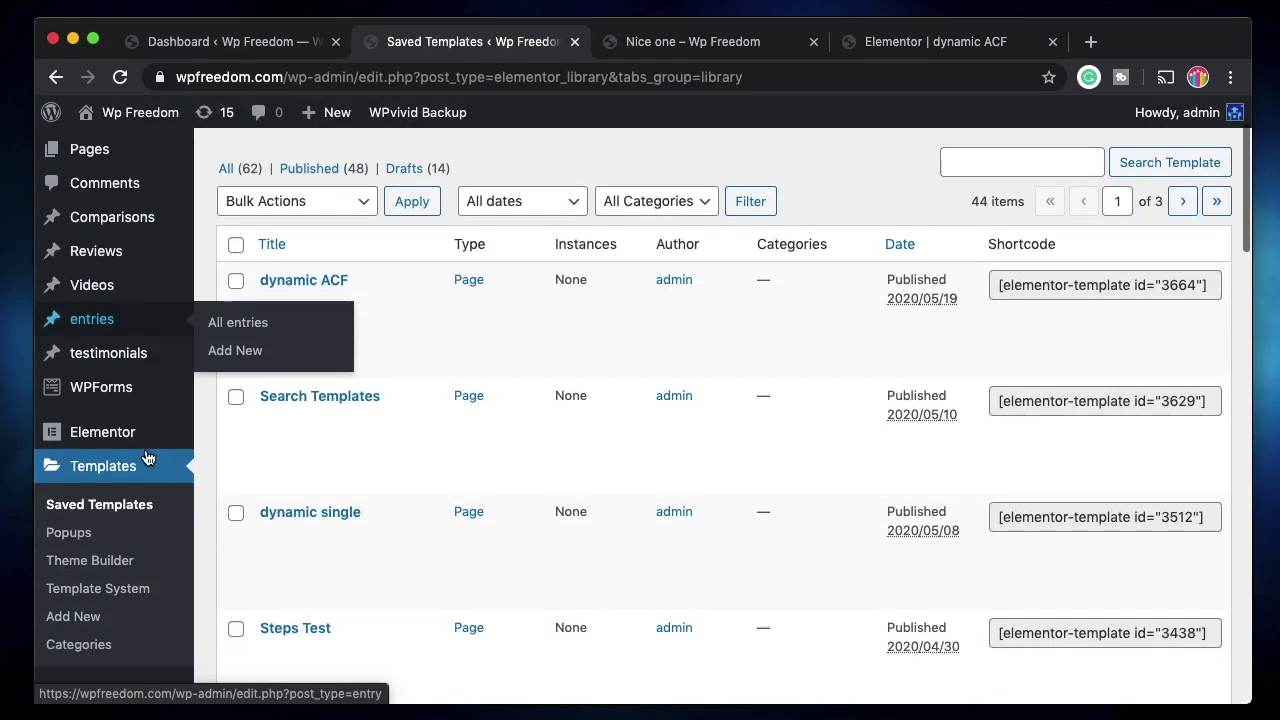
pyautogui.moveTo(120, 432)
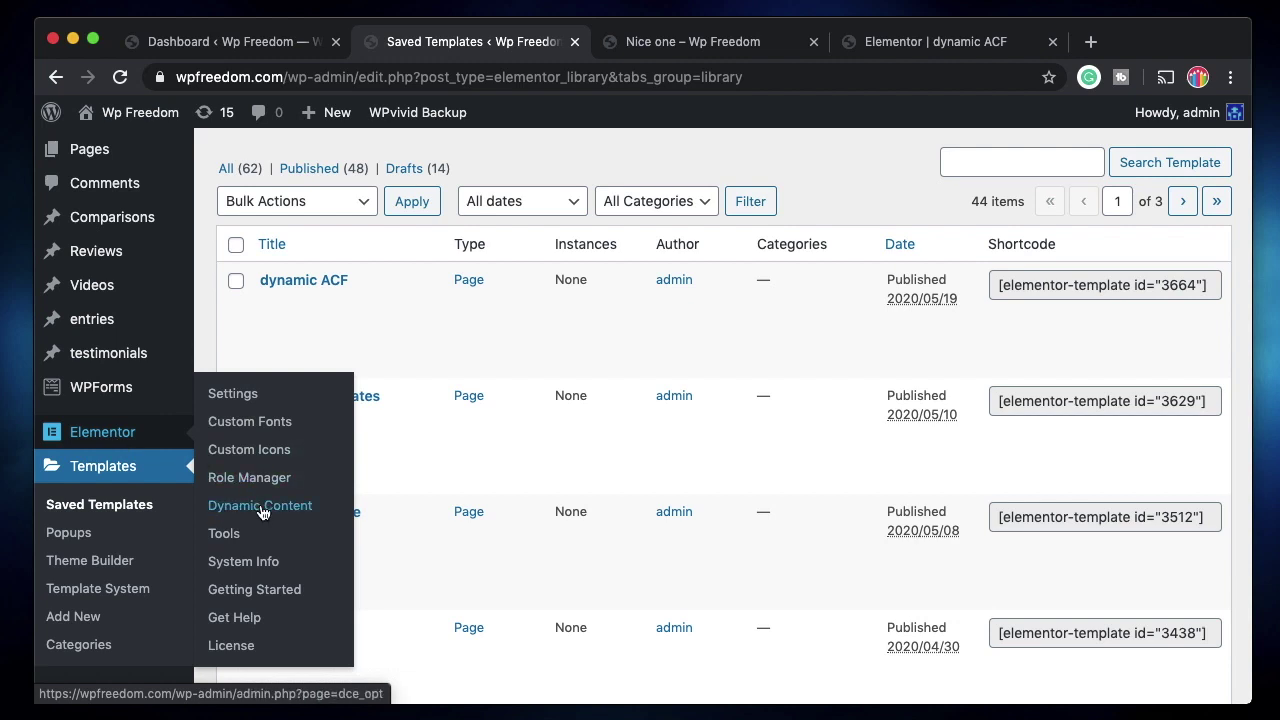
pyautogui.click(263, 512)
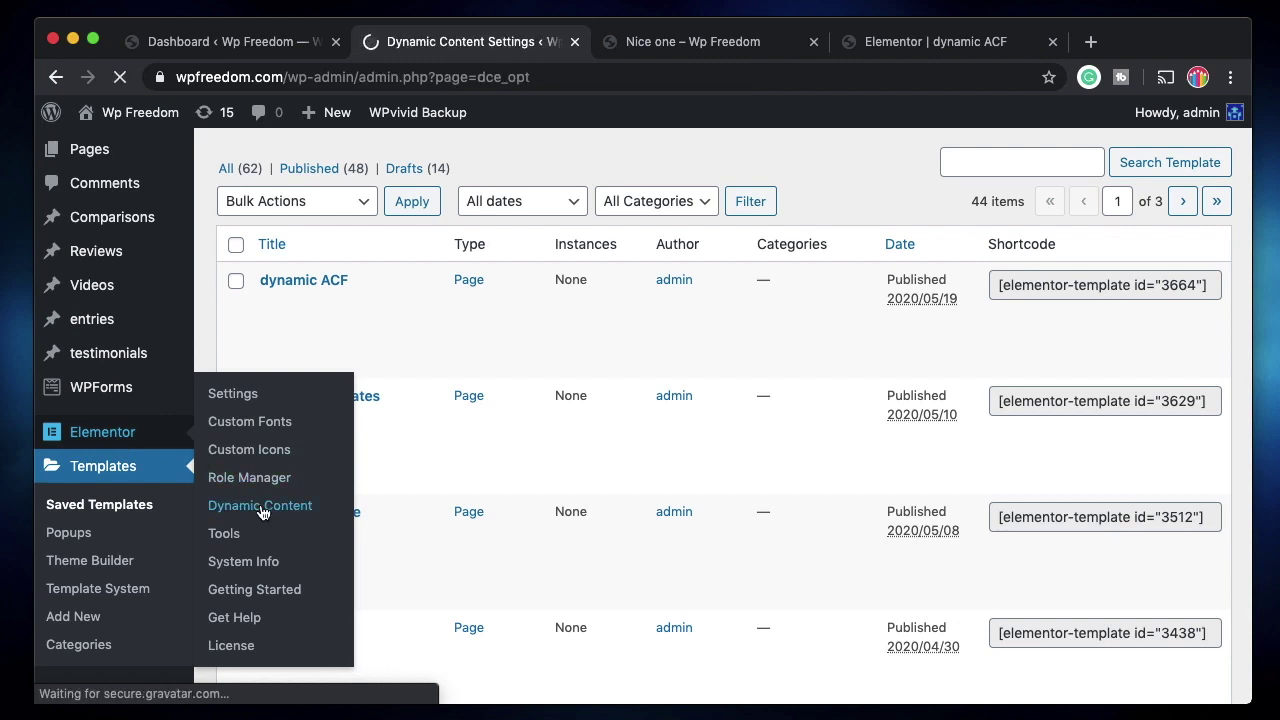
pyautogui.scroll(-2, 580, 533)
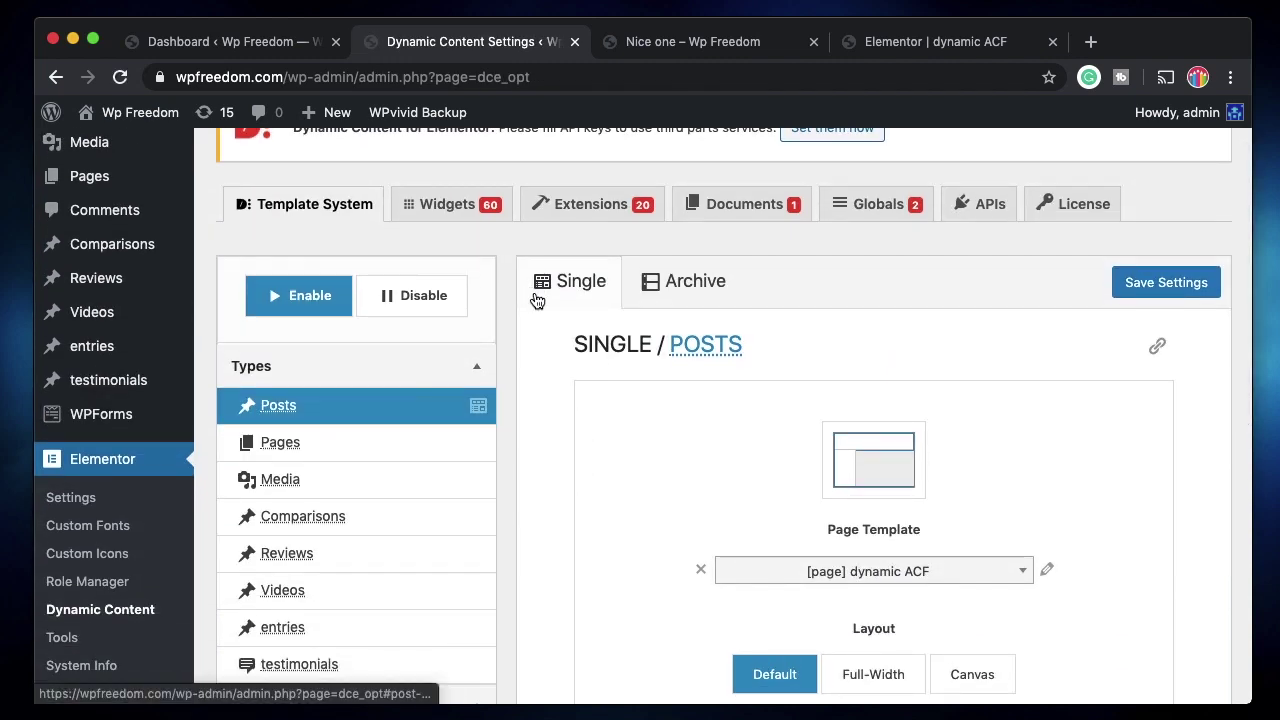
pyautogui.scroll(-3, 551, 457)
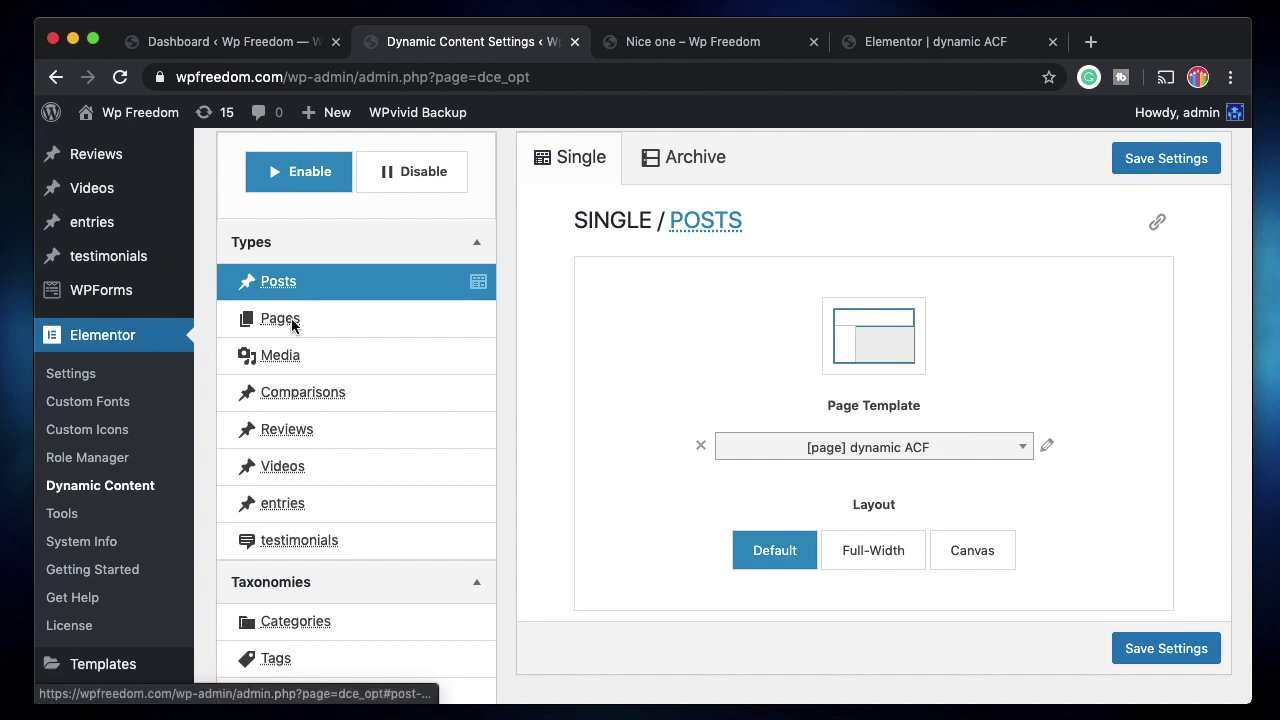
# - Open the Post fields group in the dashboard's Custom Fields for editing
pyautogui.click(231, 45)
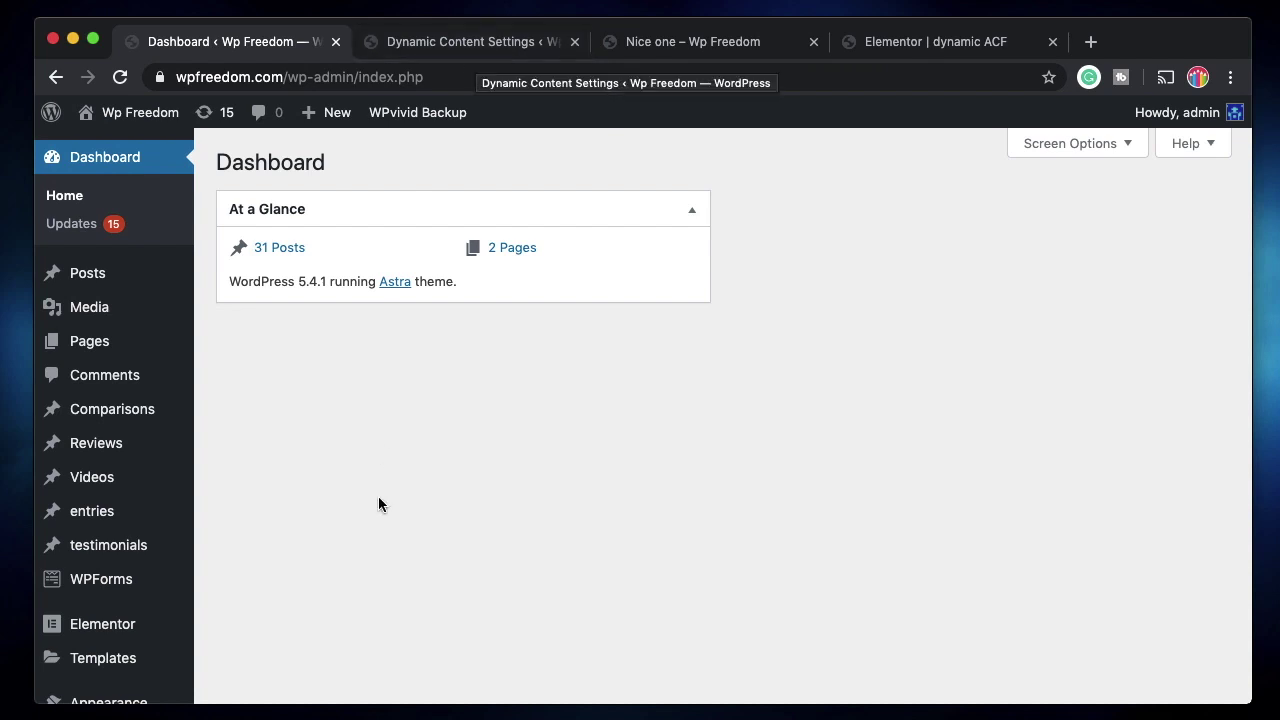
pyautogui.scroll(-5, 378, 496)
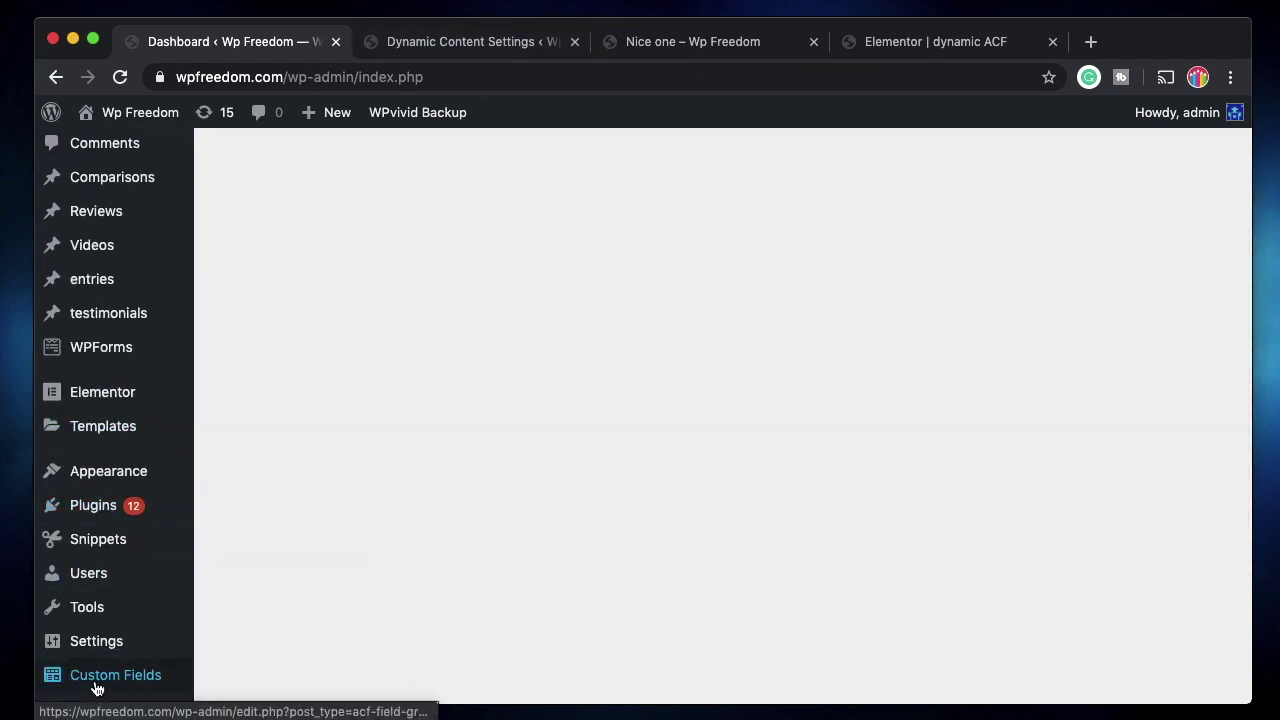
pyautogui.moveTo(94, 686)
pyautogui.click(248, 590)
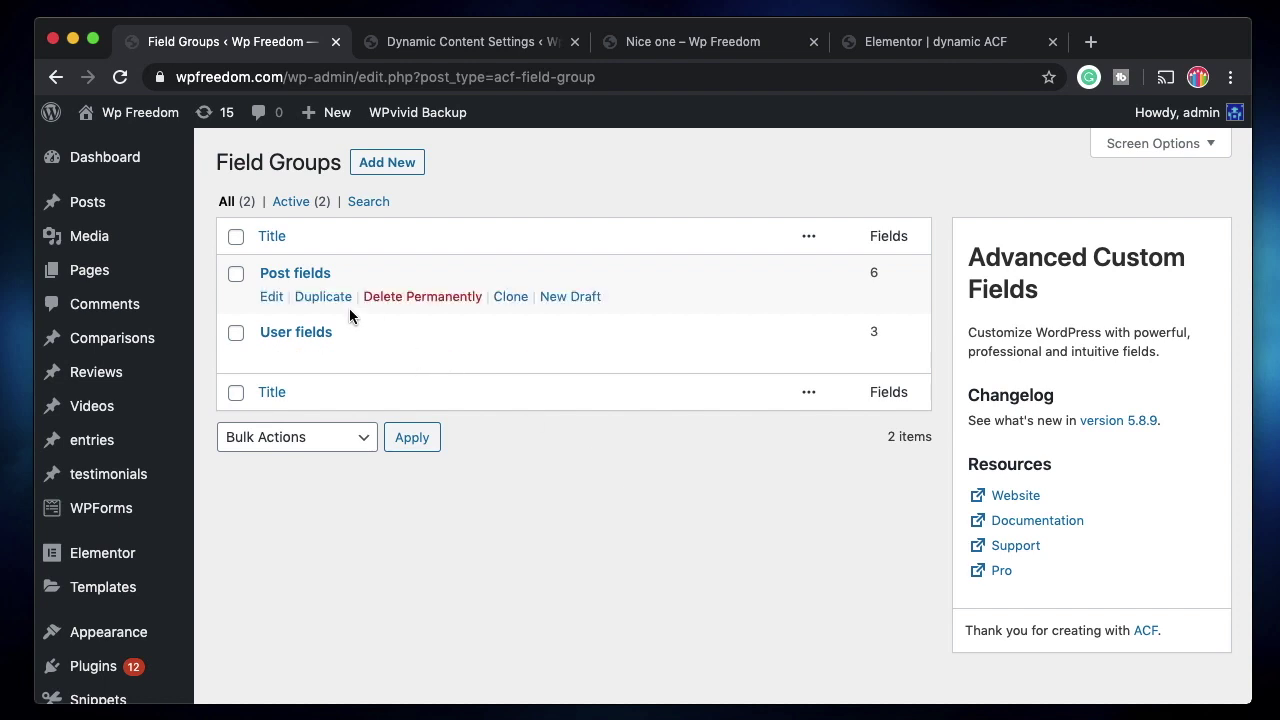
pyautogui.click(271, 298)
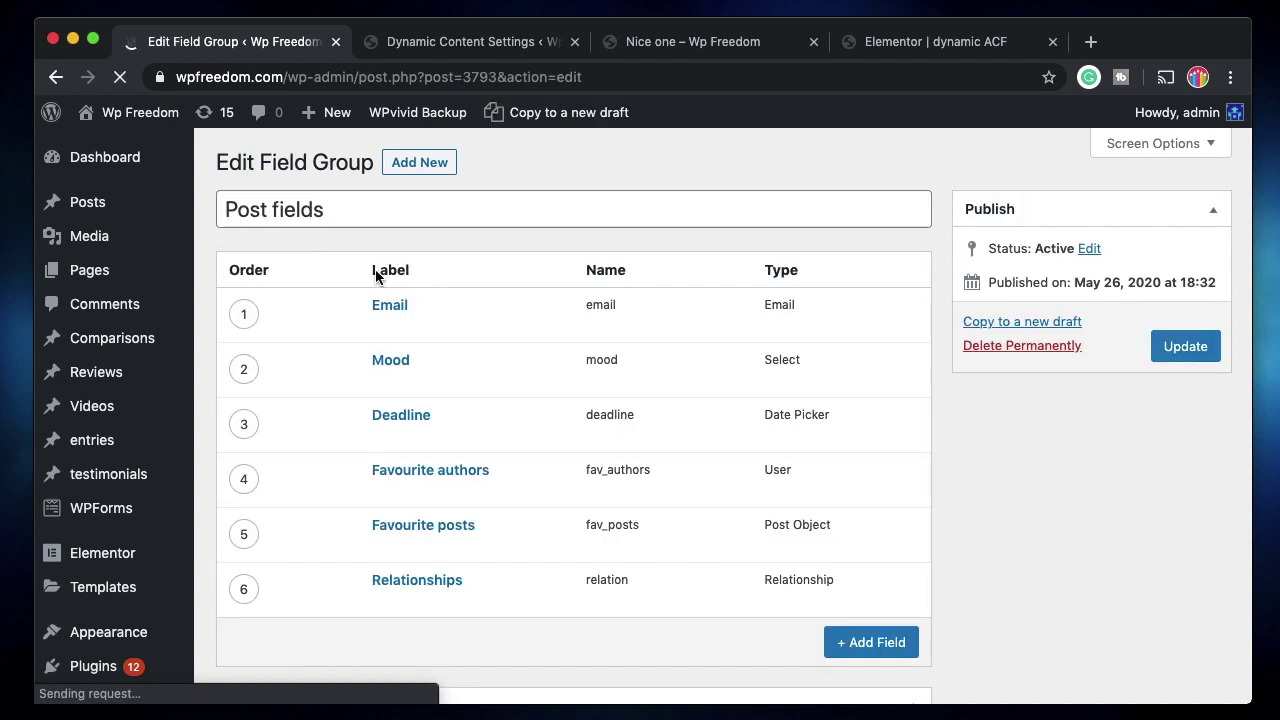
# - Delete the Favourite authors, Relationships and Favourite posts fields from the Post fields group
pyautogui.scroll(-3, 390, 480)
pyautogui.click(518, 358)
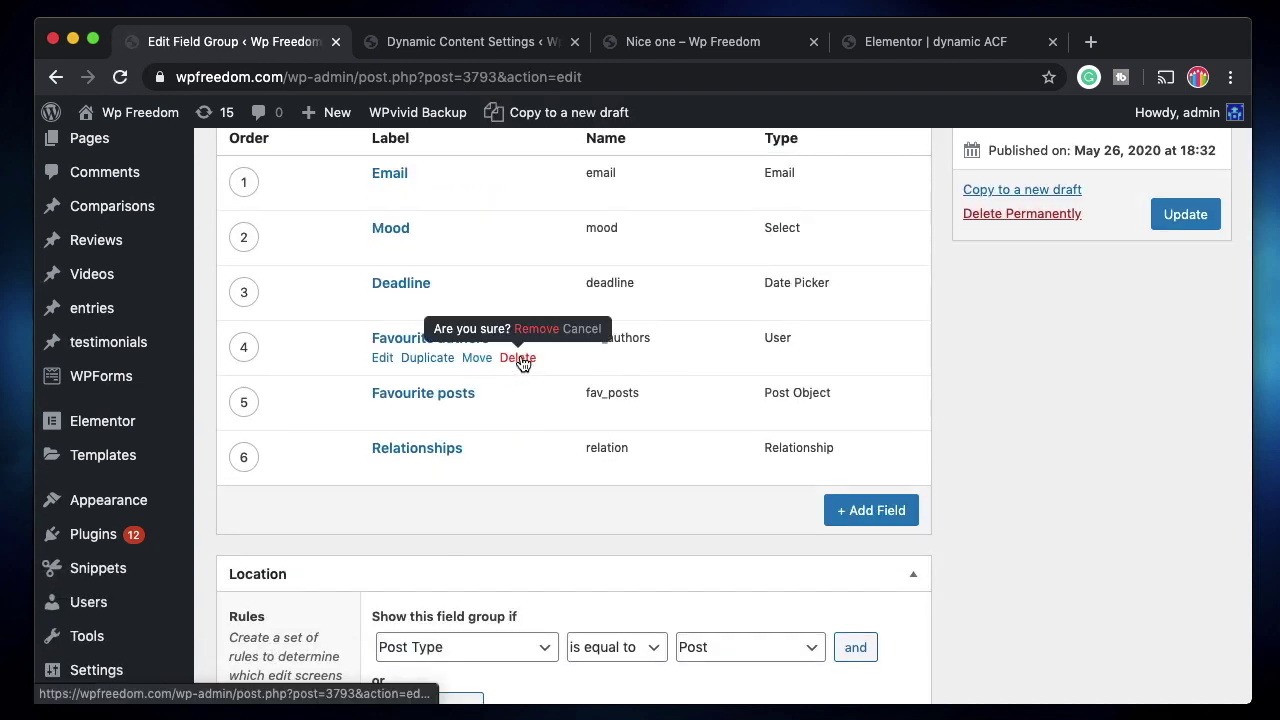
pyautogui.click(541, 330)
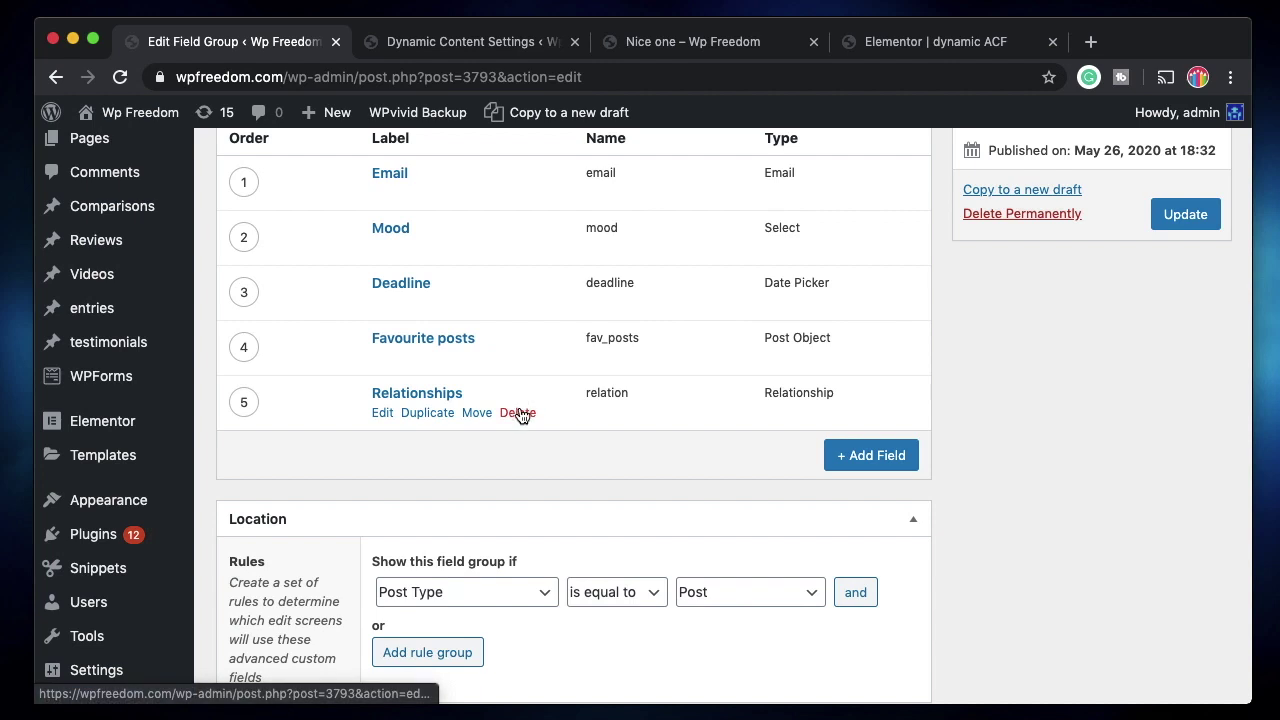
pyautogui.click(517, 411)
pyautogui.click(536, 390)
pyautogui.click(518, 358)
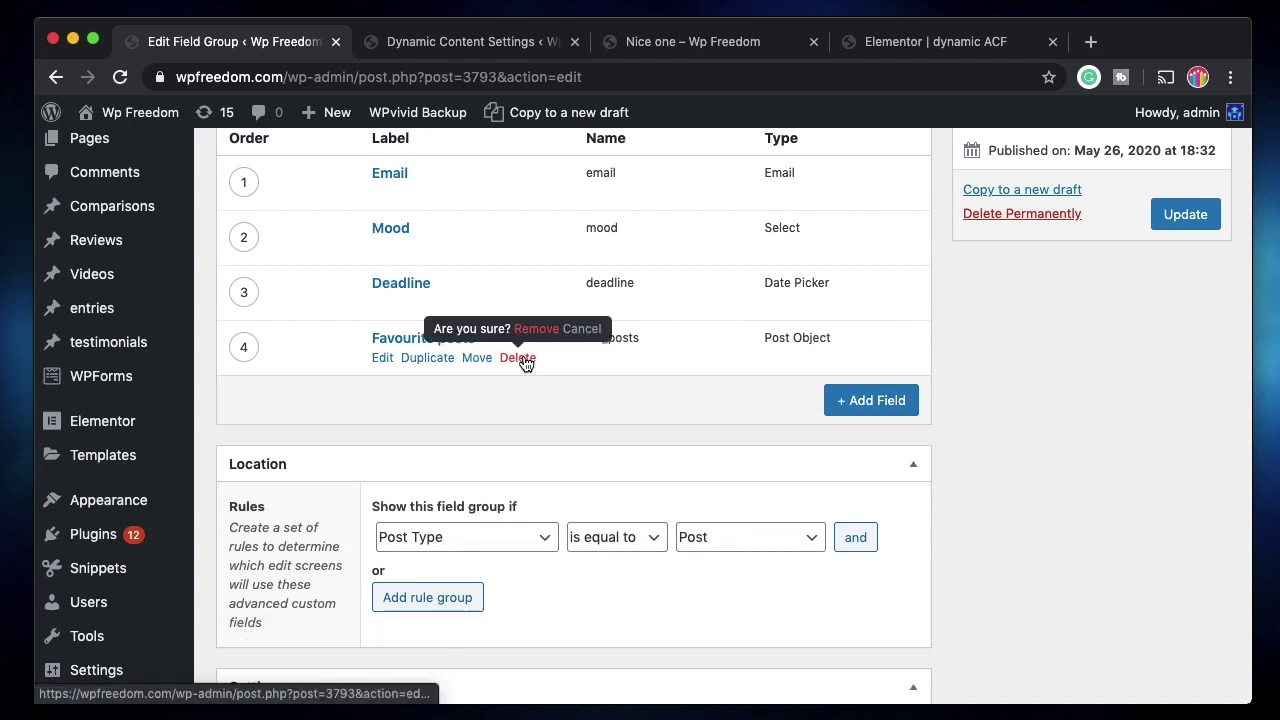
pyautogui.click(535, 330)
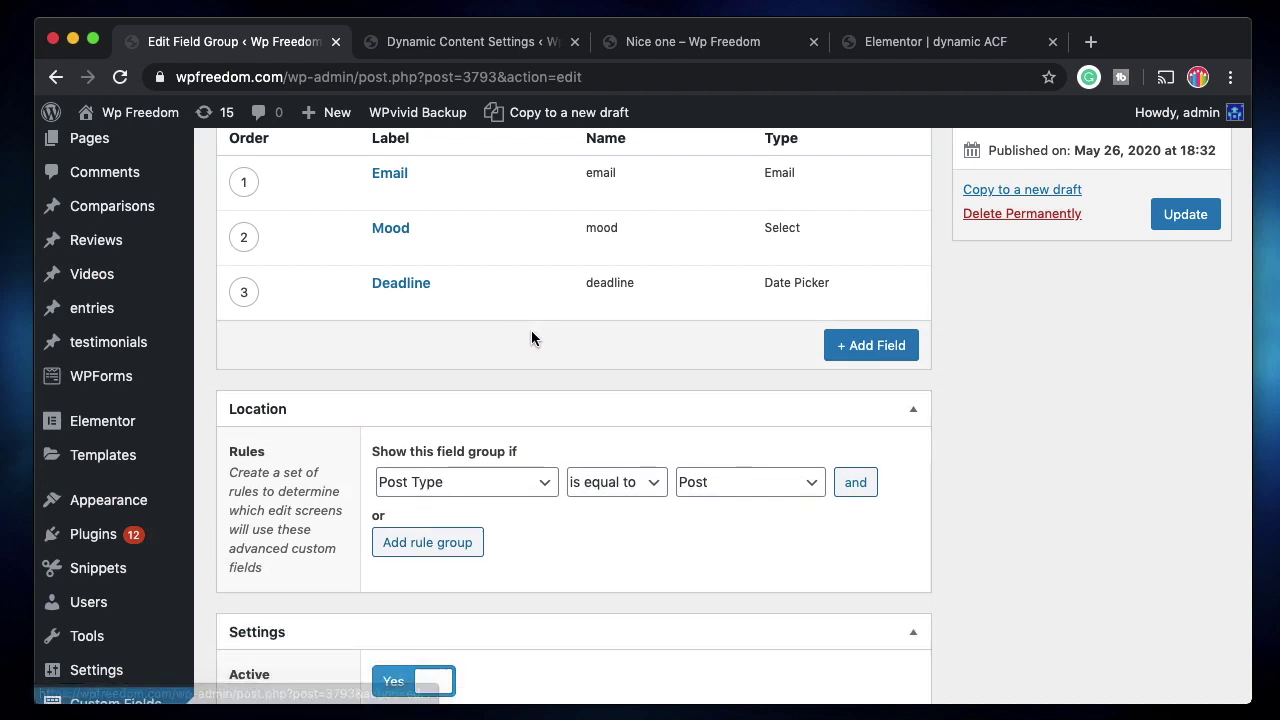
# - Add a field labelled Fav posts with the name fav_posts and set its field type to Post Object
pyautogui.click(868, 346)
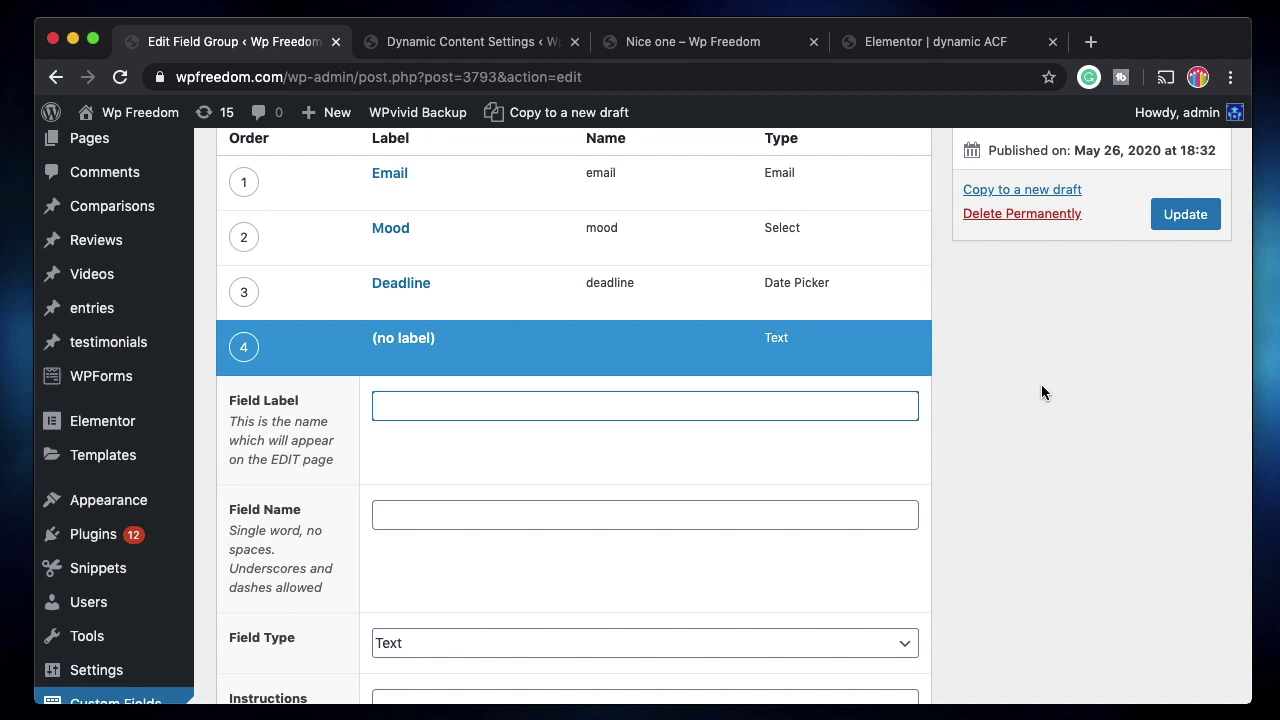
pyautogui.write('Fav posts')
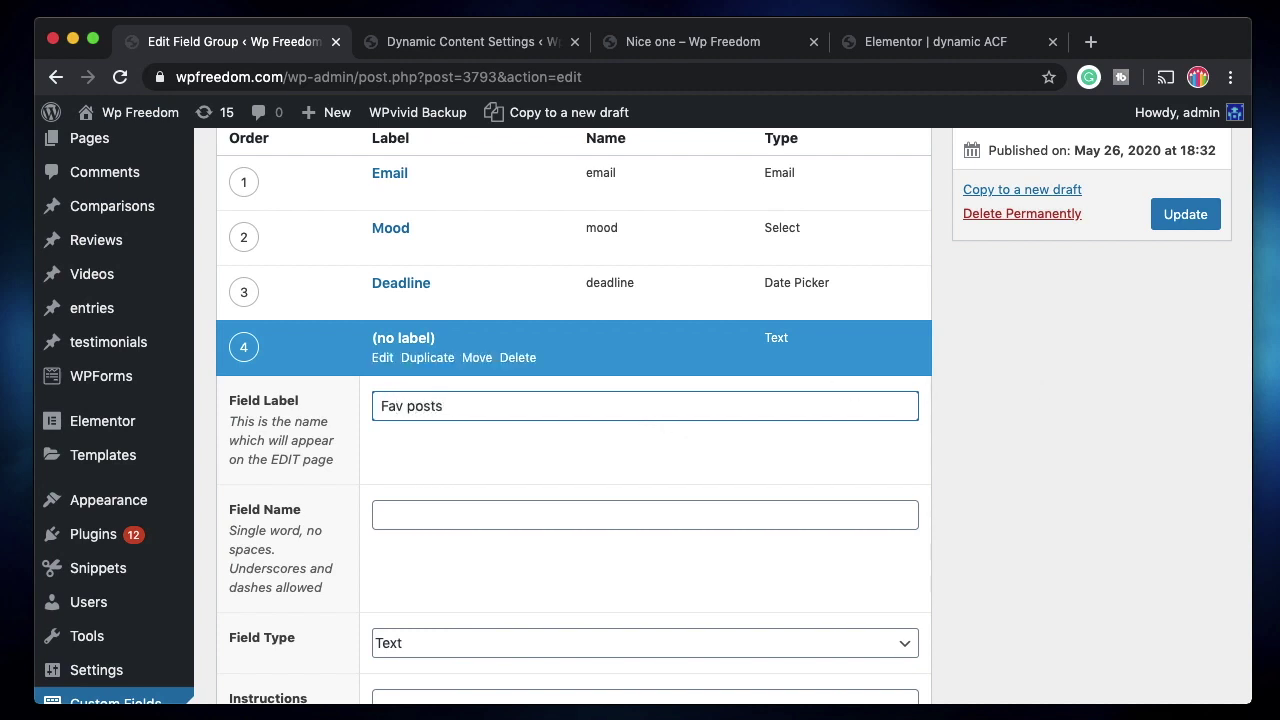
pyautogui.press('Tab')
pyautogui.scroll(-3, 524, 600)
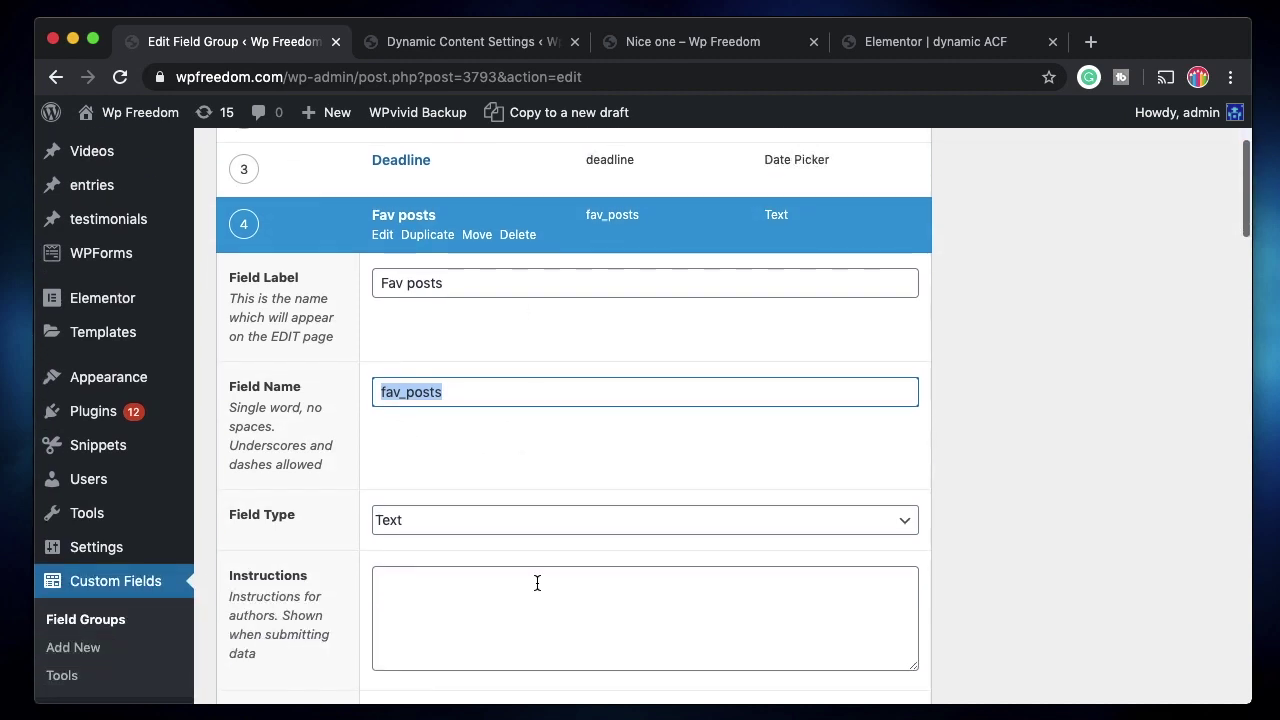
pyautogui.click(498, 522)
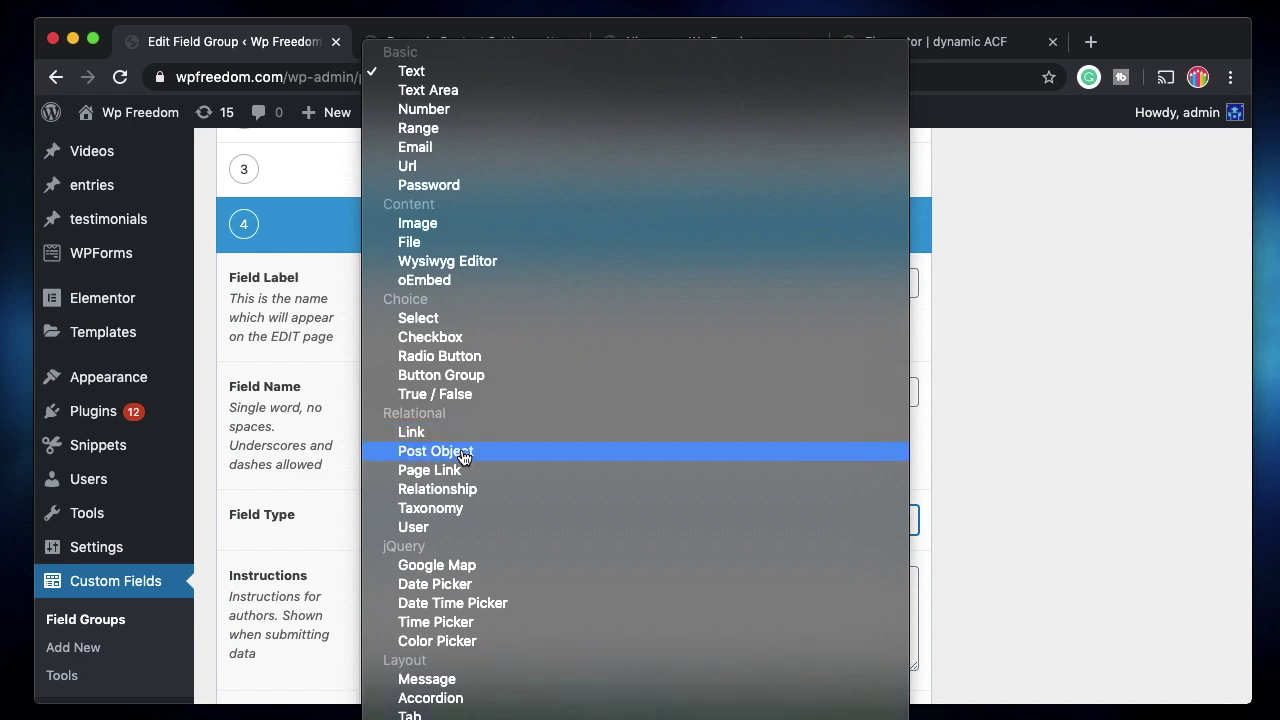
pyautogui.click(463, 452)
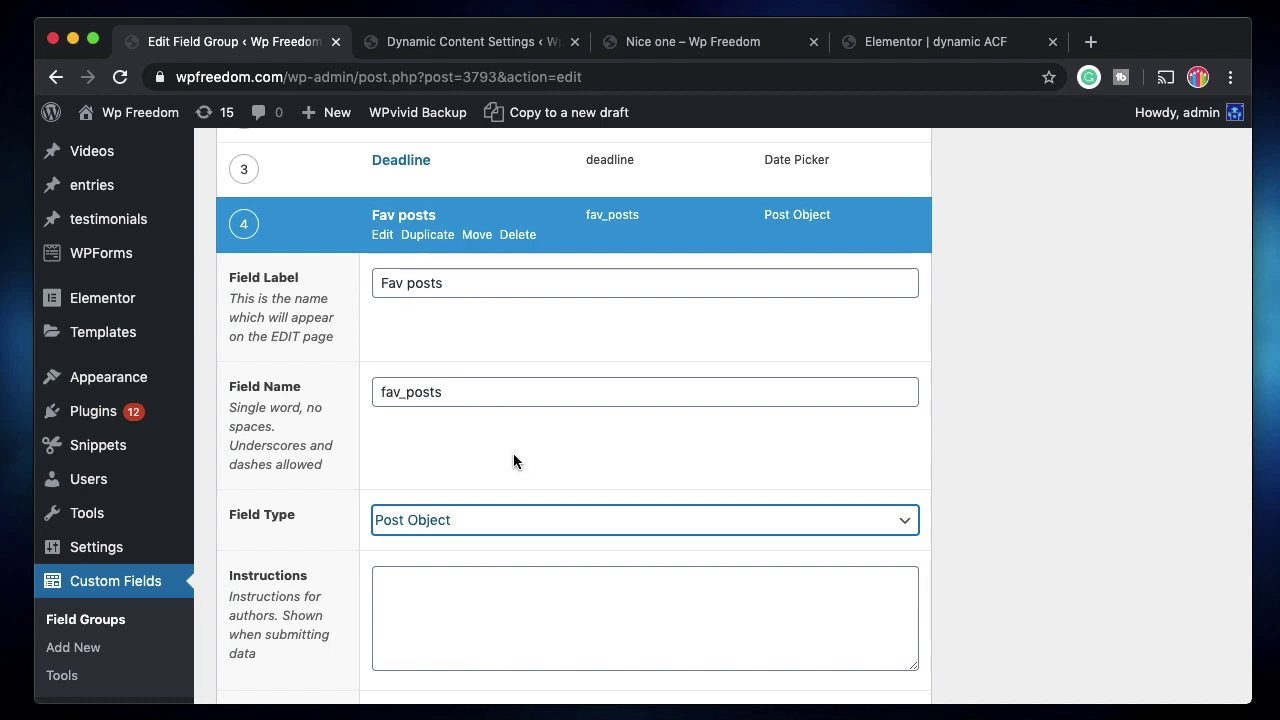
# - Allow the Fav posts field to select multiple values and collapse its settings
pyautogui.scroll(-1, 513, 455)
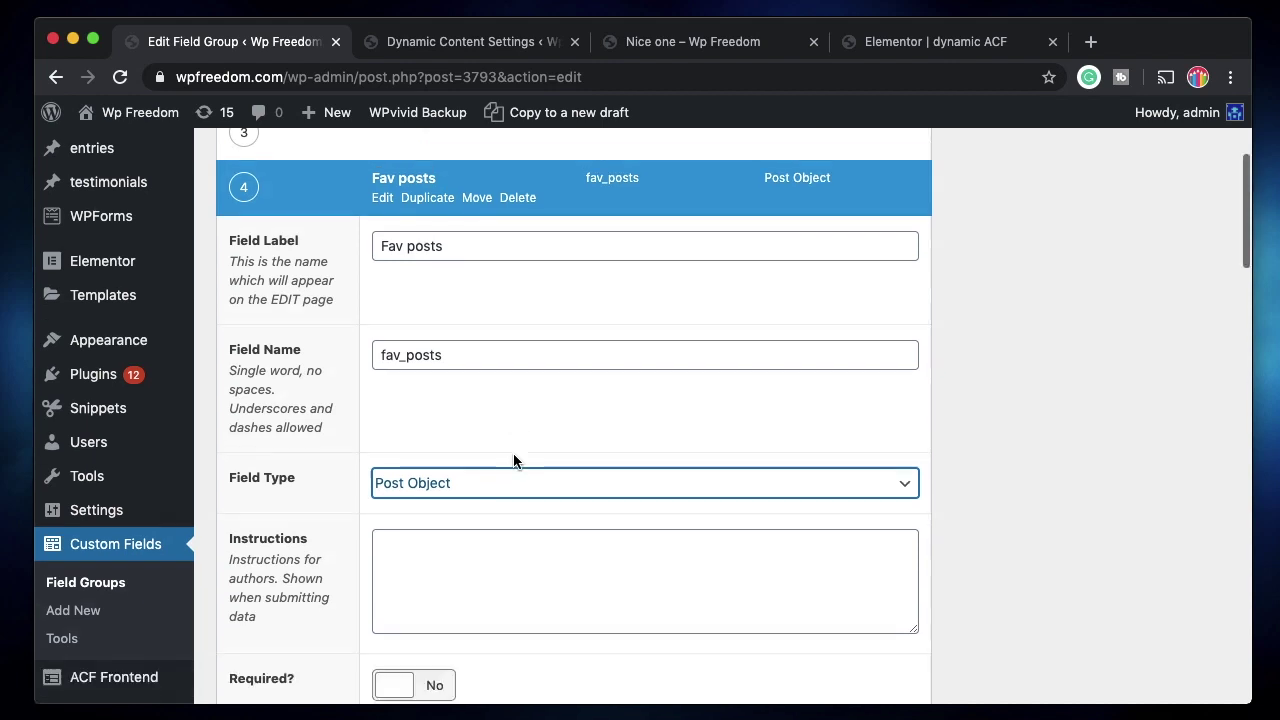
pyautogui.scroll(-6, 513, 455)
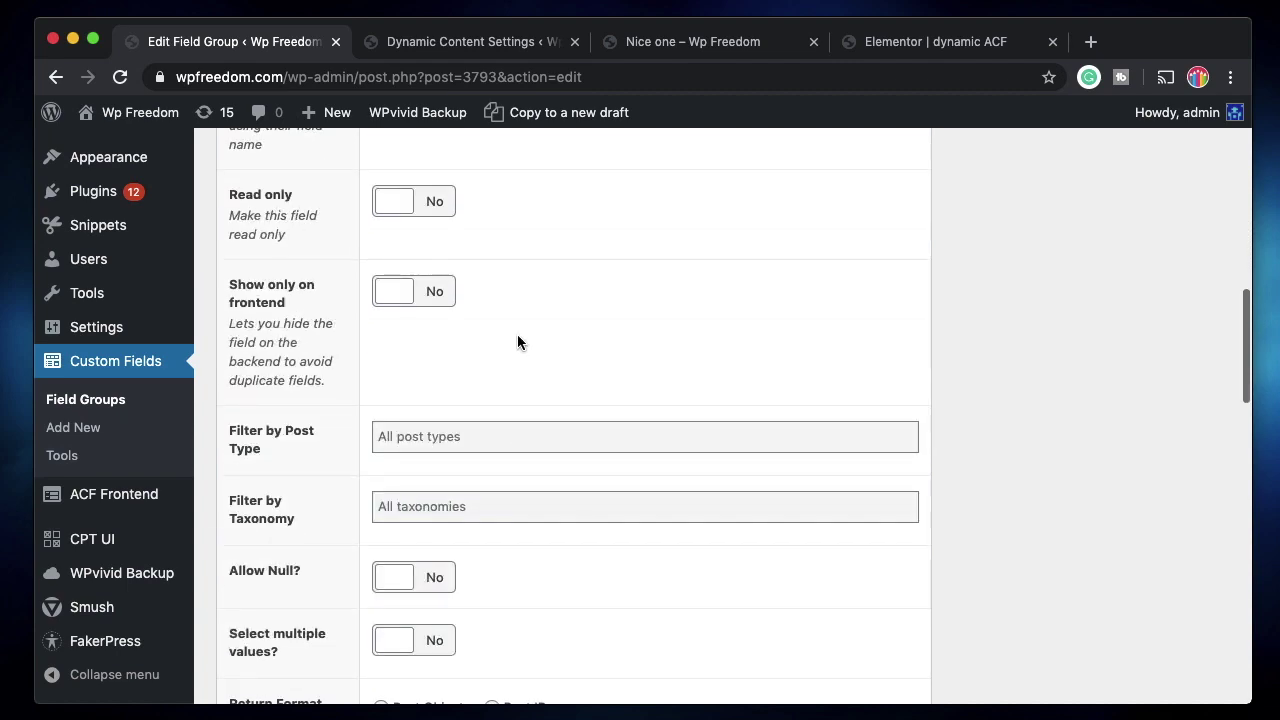
pyautogui.scroll(-3, 374, 508)
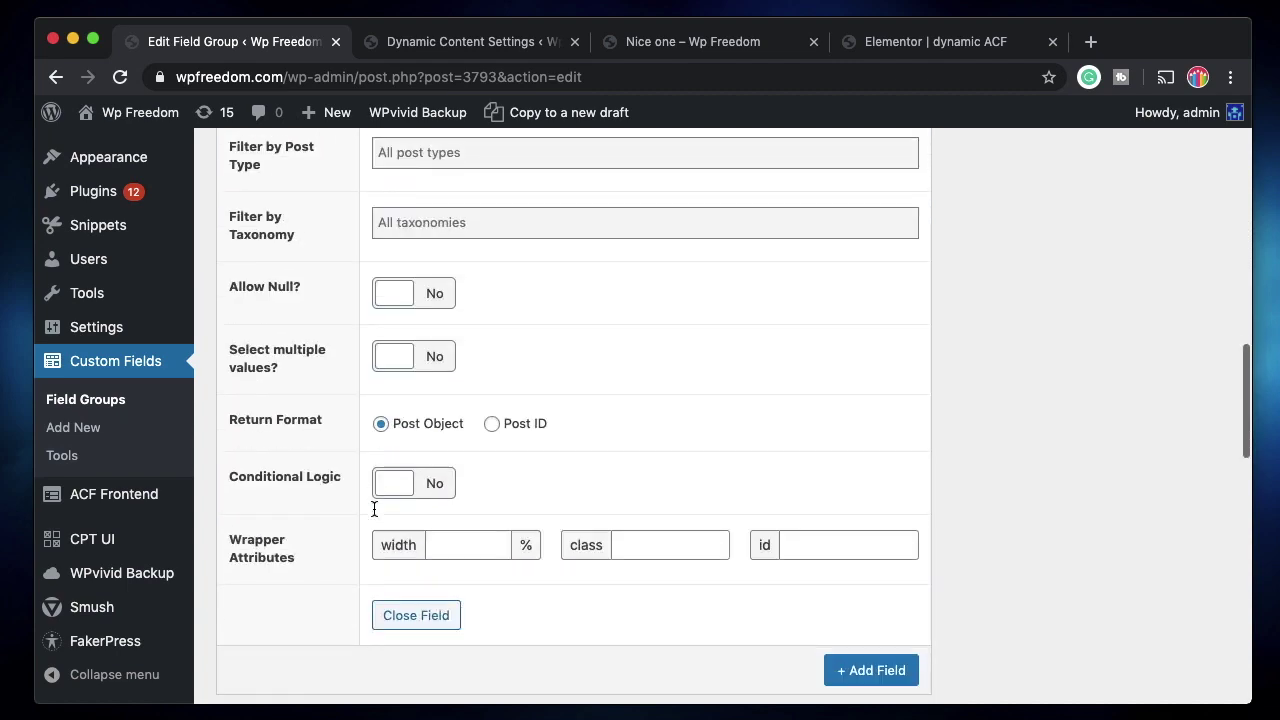
pyautogui.click(410, 357)
pyautogui.scroll(10, 634, 369)
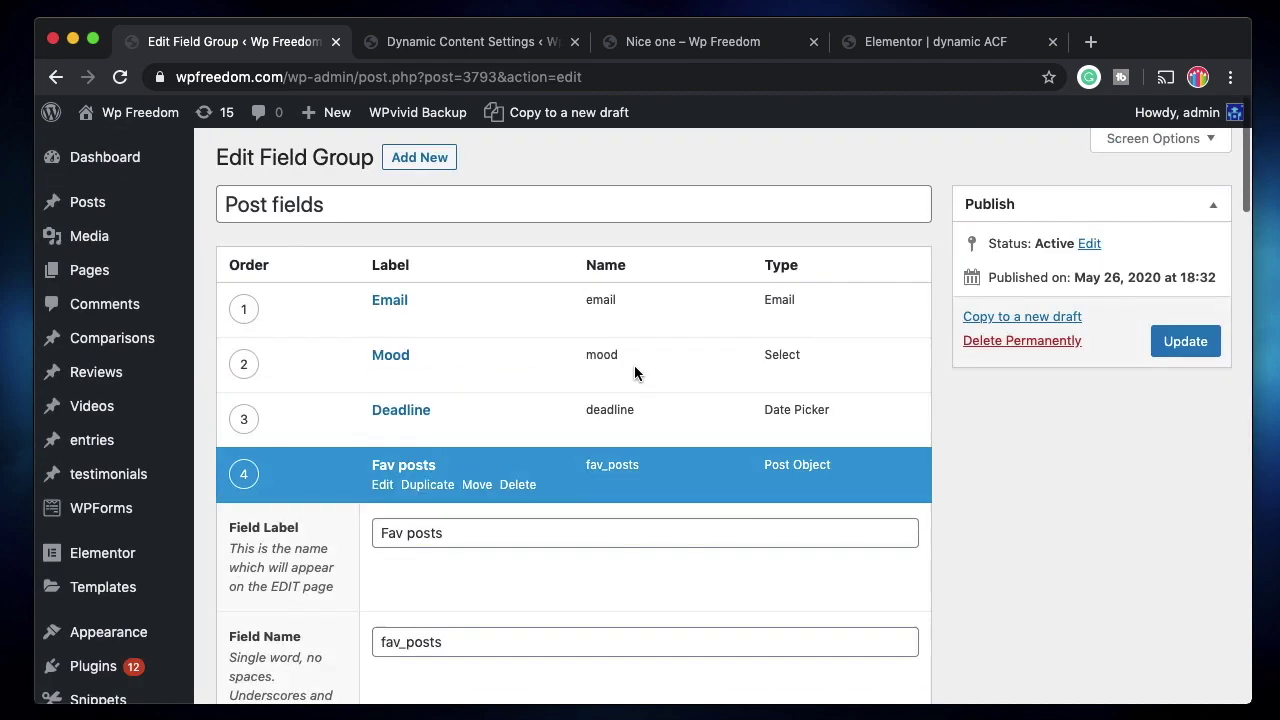
pyautogui.click(383, 490)
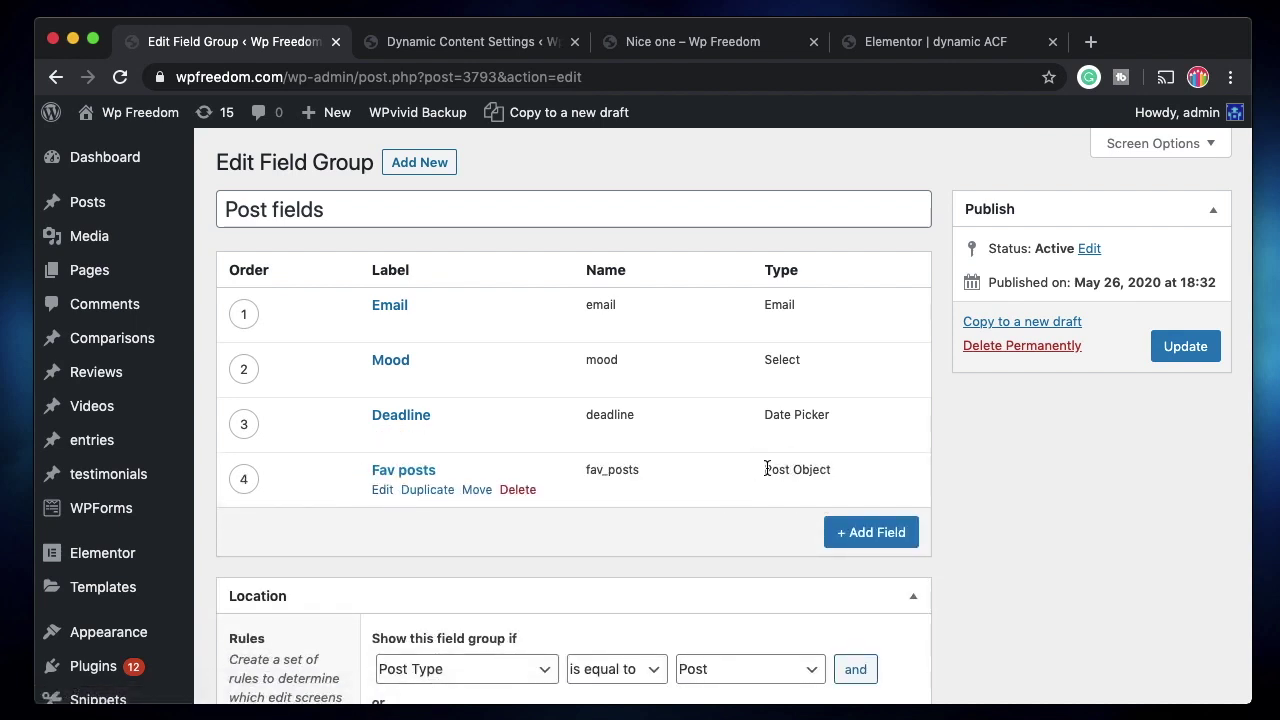
# - Save the Post fields group and check its name, type and location rule settings
pyautogui.tripleClick(618, 472)
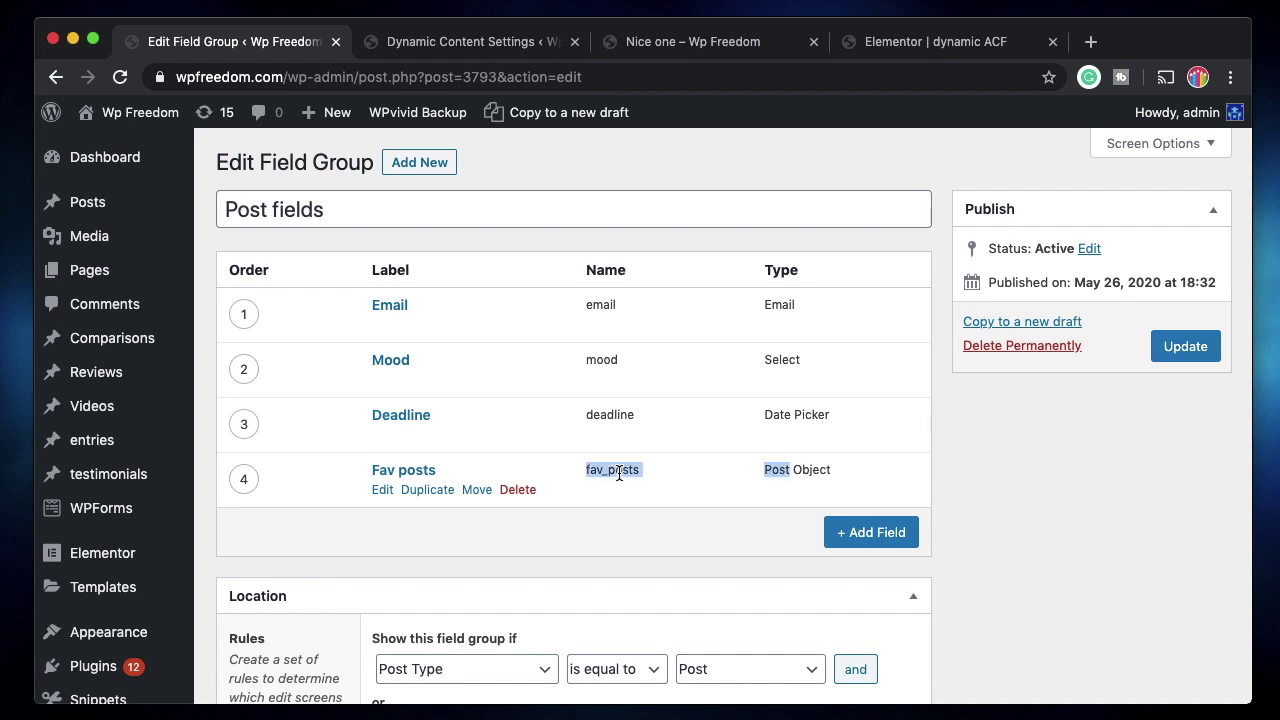
pyautogui.click(1183, 346)
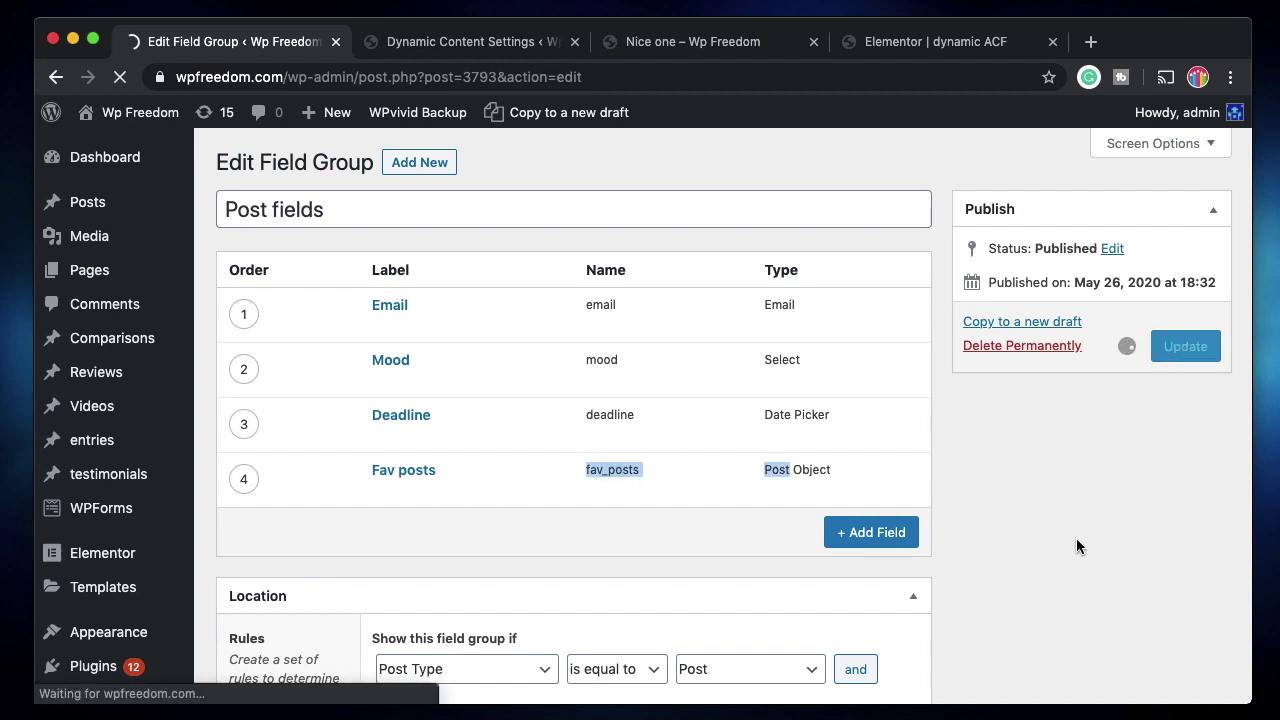
pyautogui.scroll(-3, 990, 489)
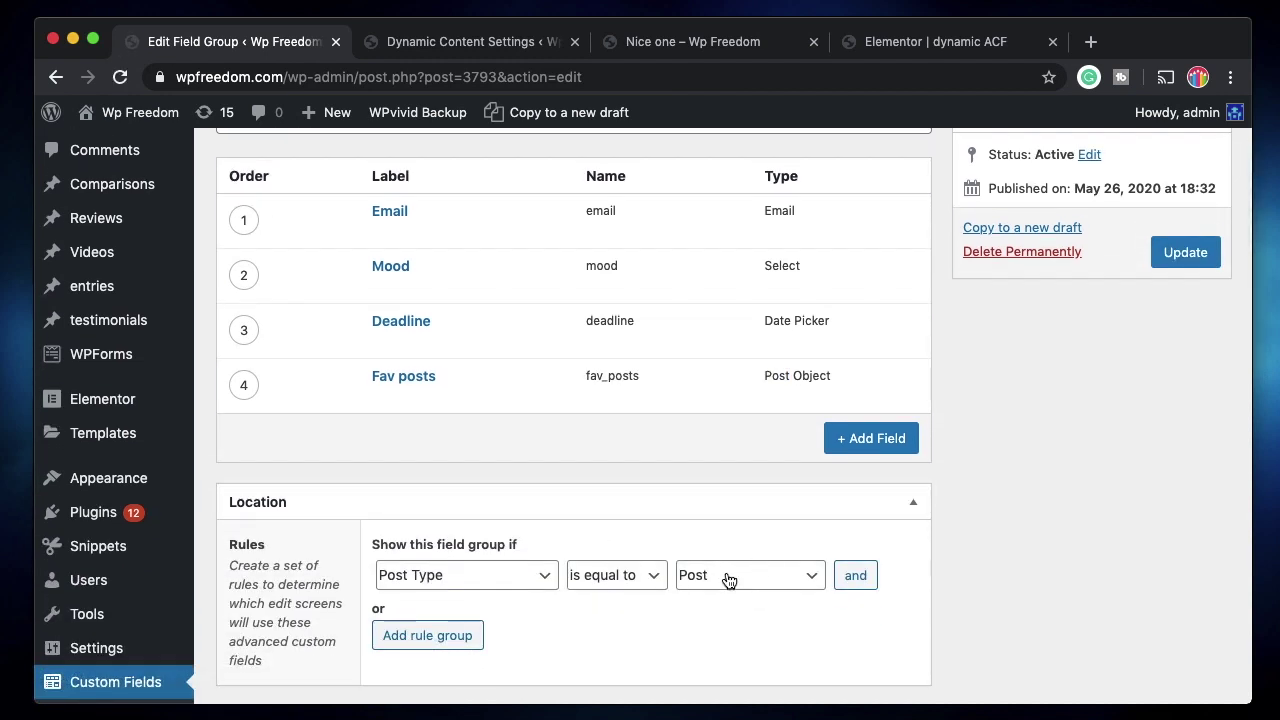
pyautogui.scroll(4, 650, 507)
pyautogui.scroll(-5, 518, 583)
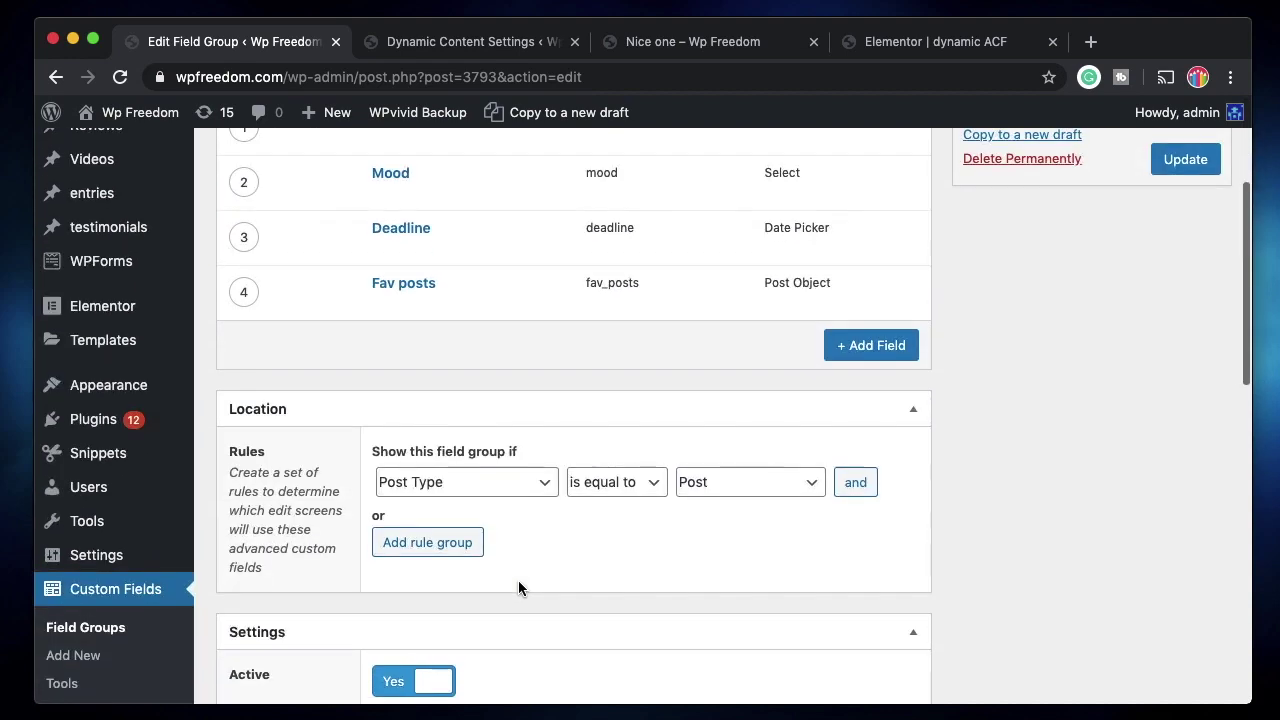
# - Open the Nice one post for editing and go to its Post fields section
pyautogui.click(456, 52)
pyautogui.click(668, 45)
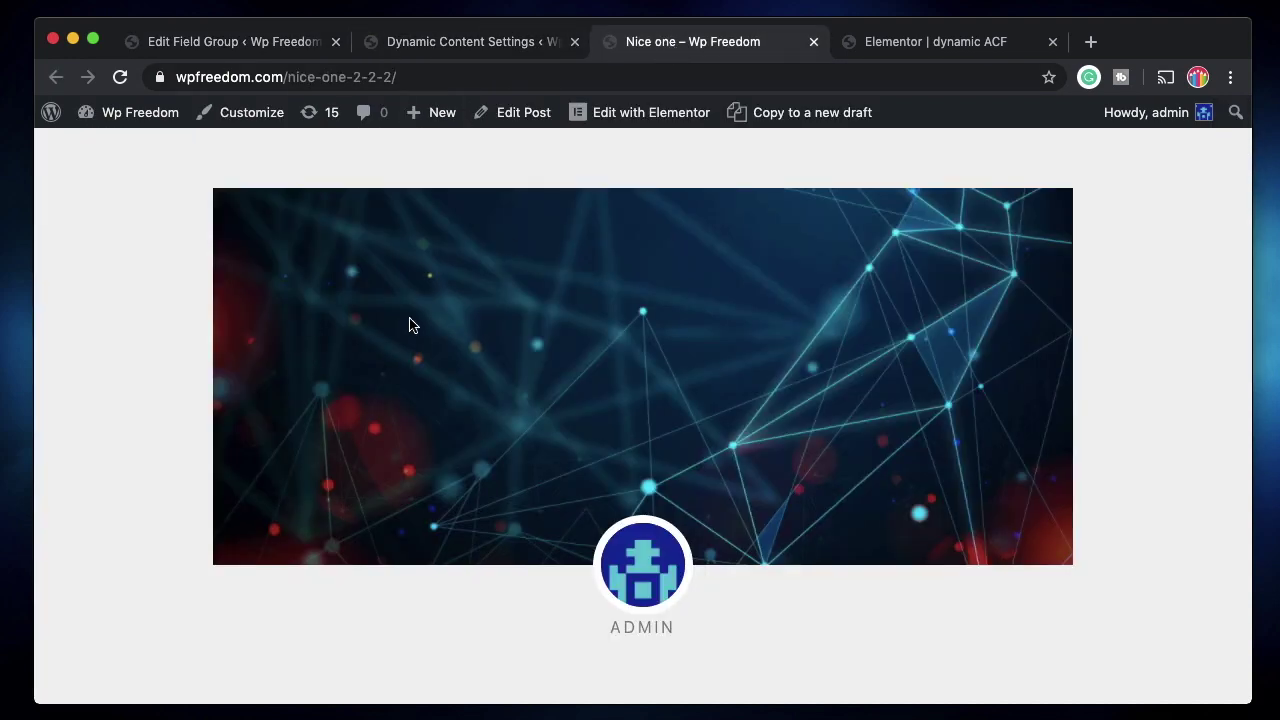
pyautogui.click(504, 117)
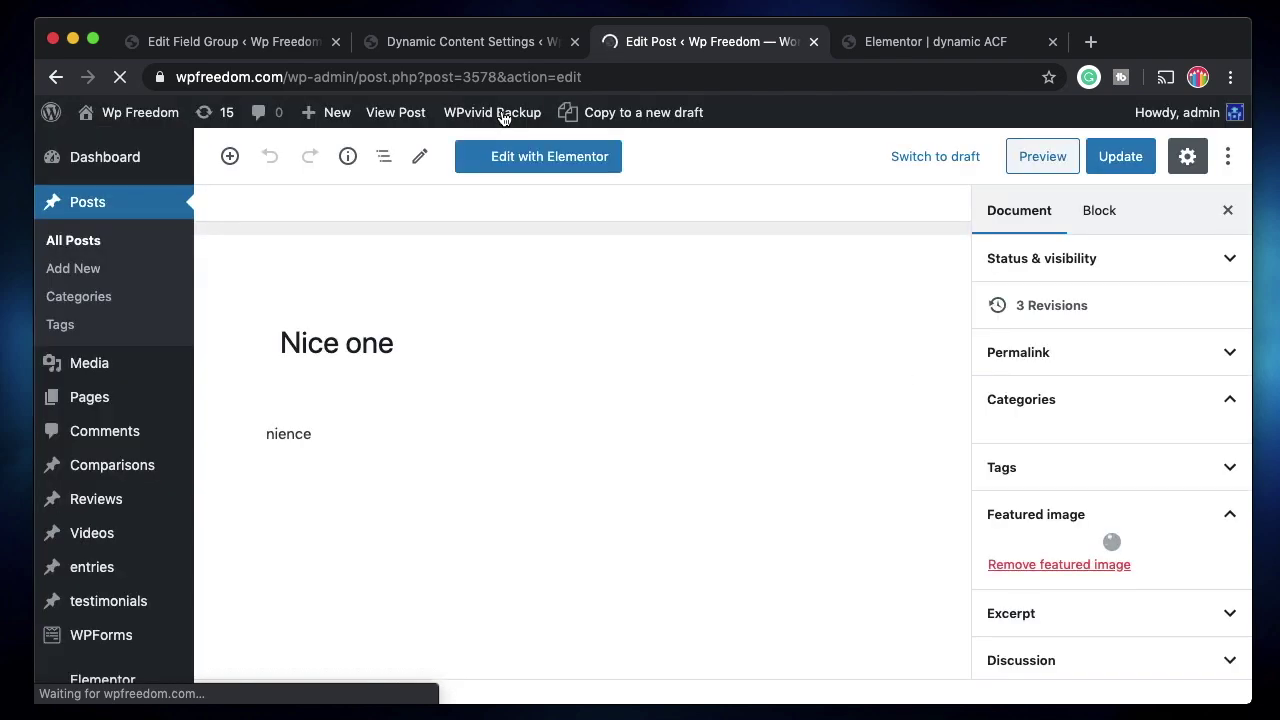
pyautogui.scroll(-5, 660, 450)
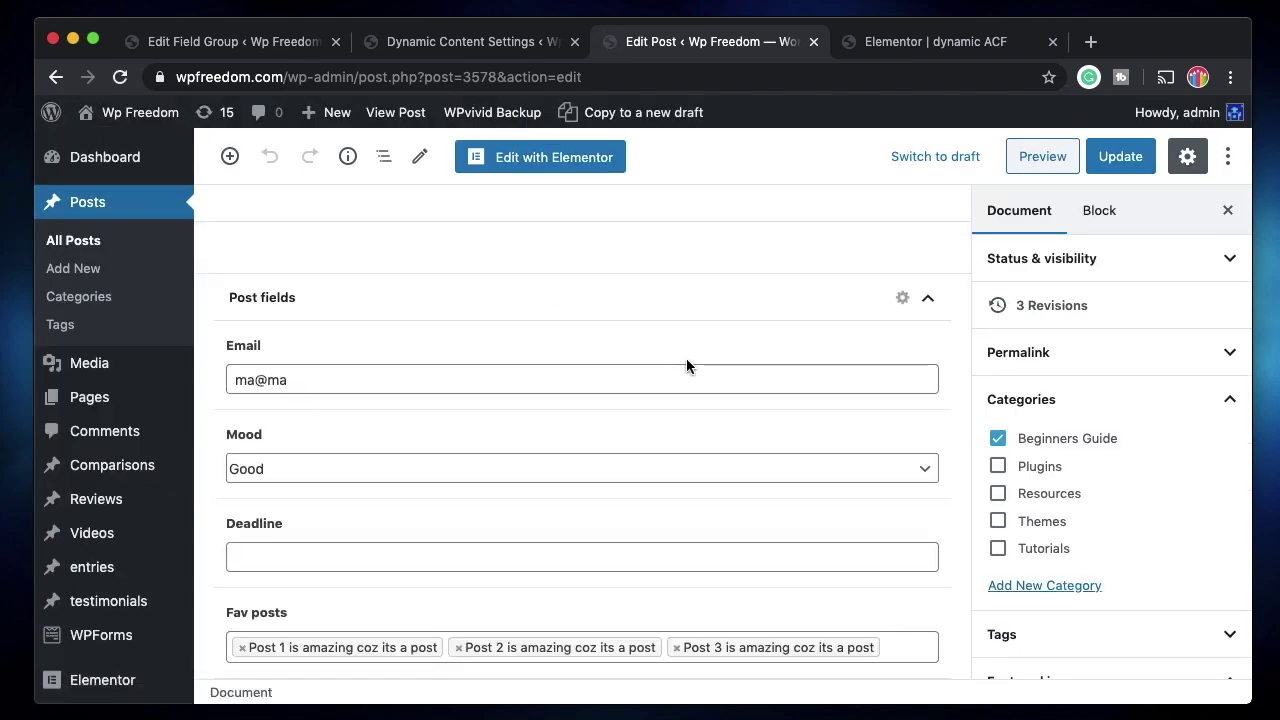
# - Remove all the posts currently selected in the Fav posts field
pyautogui.click(677, 649)
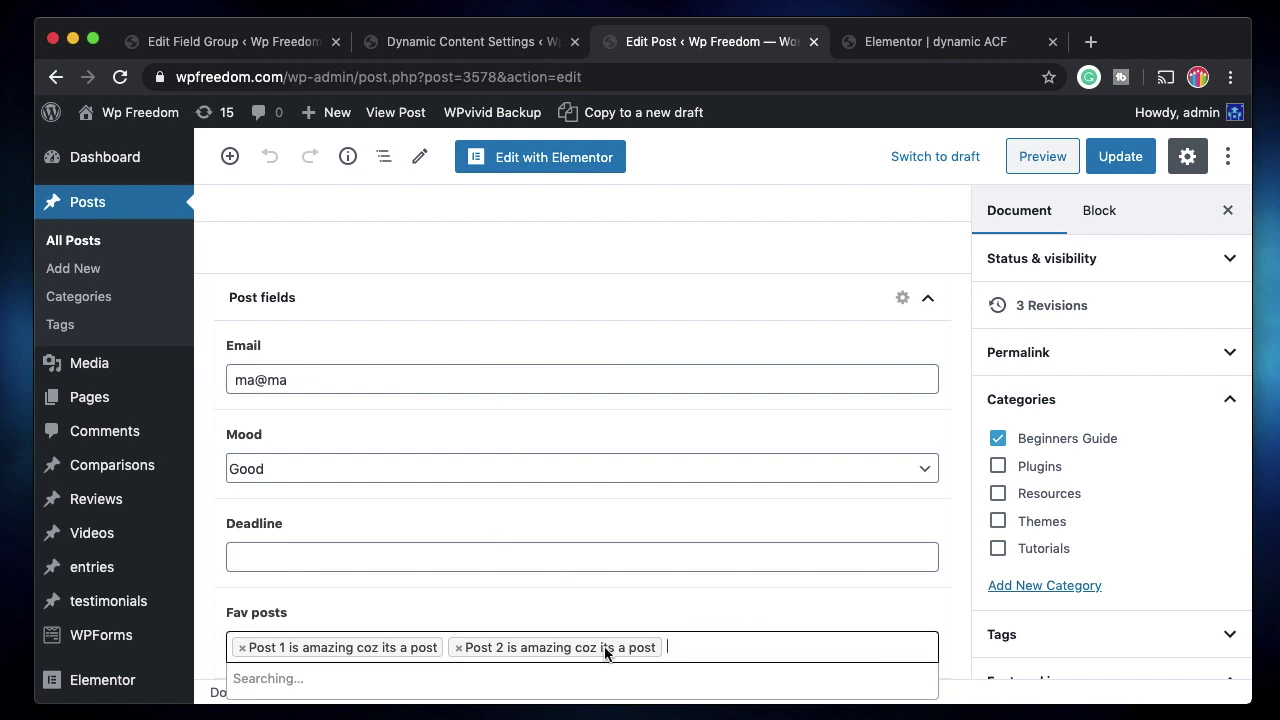
pyautogui.scroll(-2, 573, 558)
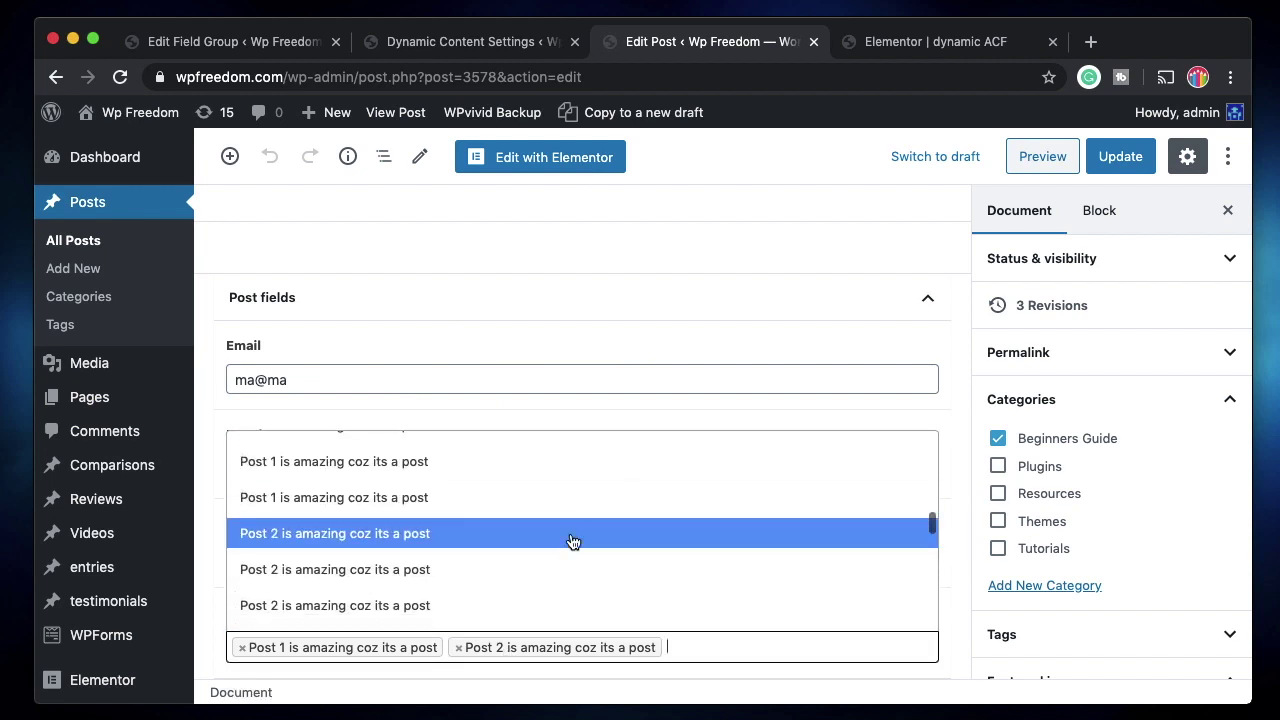
pyautogui.click(455, 649)
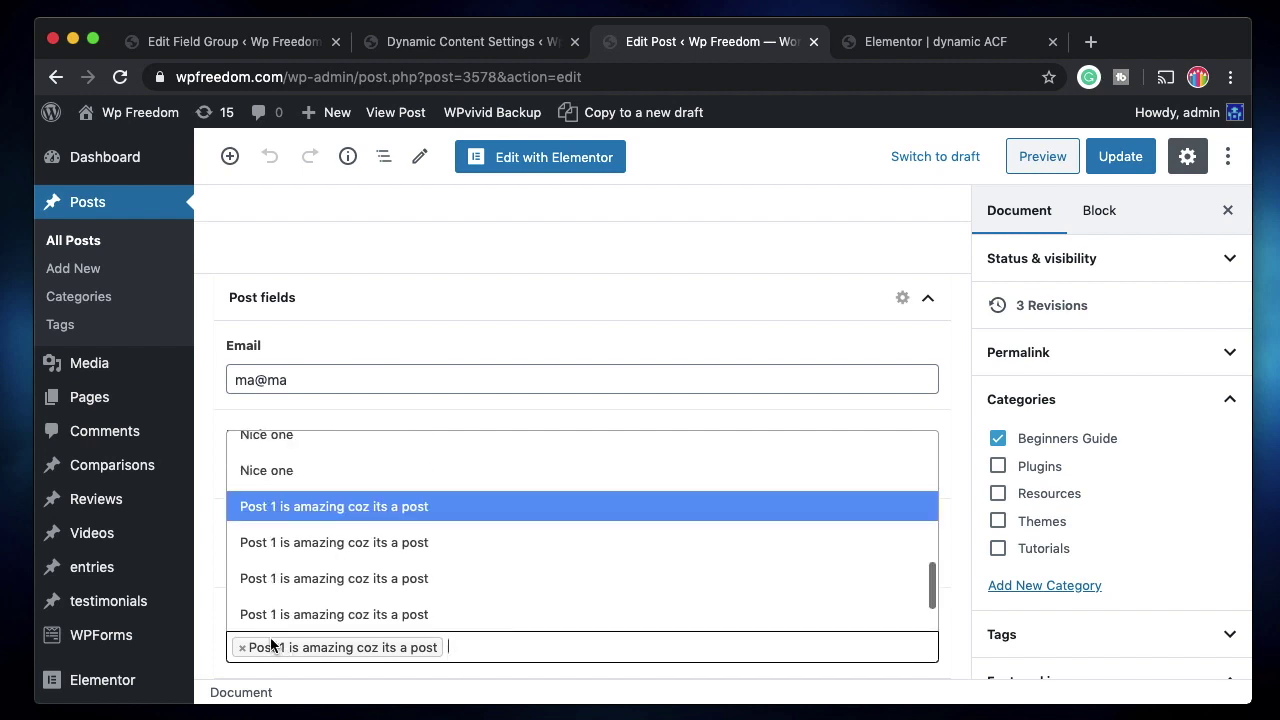
pyautogui.click(241, 647)
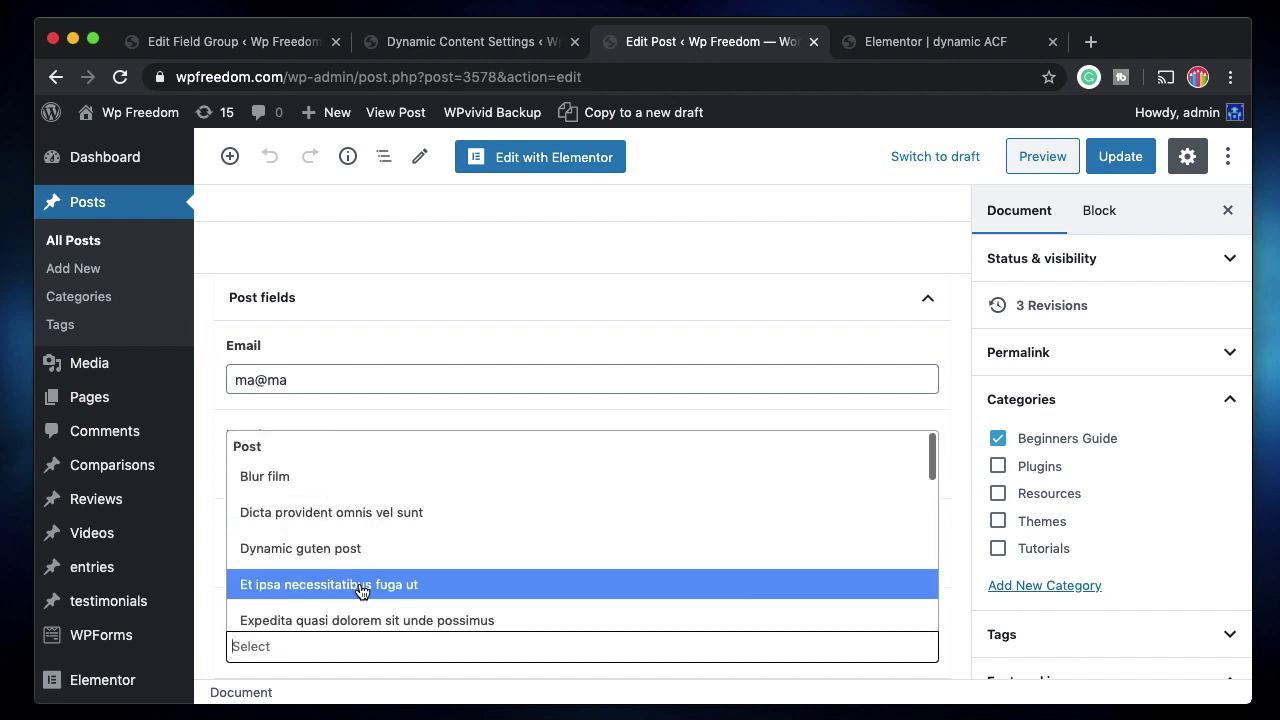
# - Select the posts Post 1, Post 2 and Post 3 is amazing coz its a post in the Fav posts field
pyautogui.scroll(-5, 363, 589)
pyautogui.scroll(-3, 363, 591)
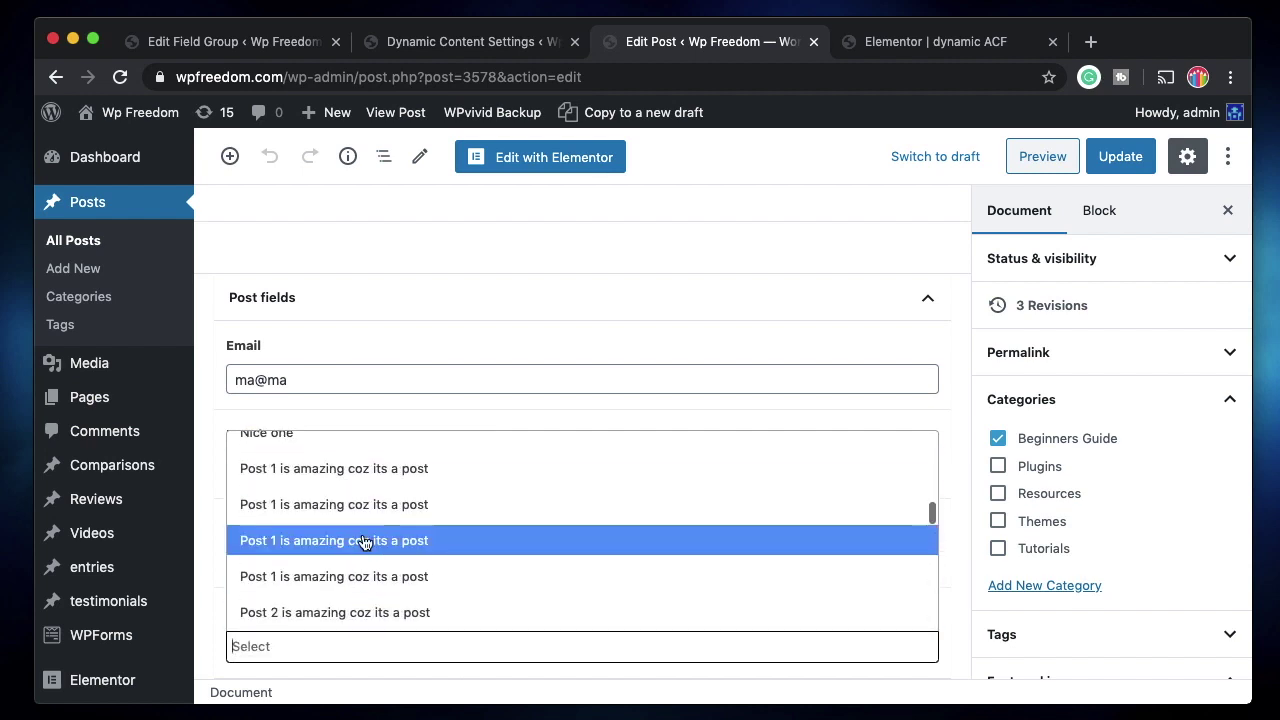
pyautogui.click(363, 541)
pyautogui.click(475, 647)
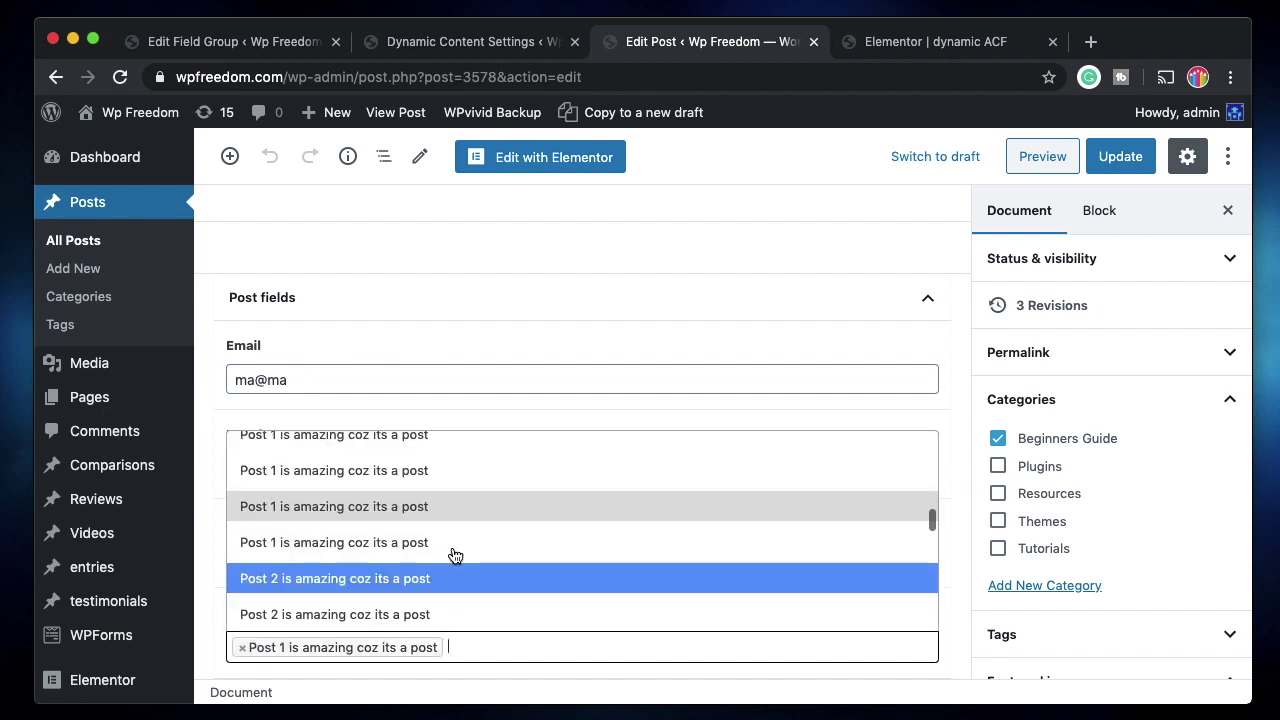
pyautogui.scroll(-1, 451, 554)
pyautogui.click(405, 573)
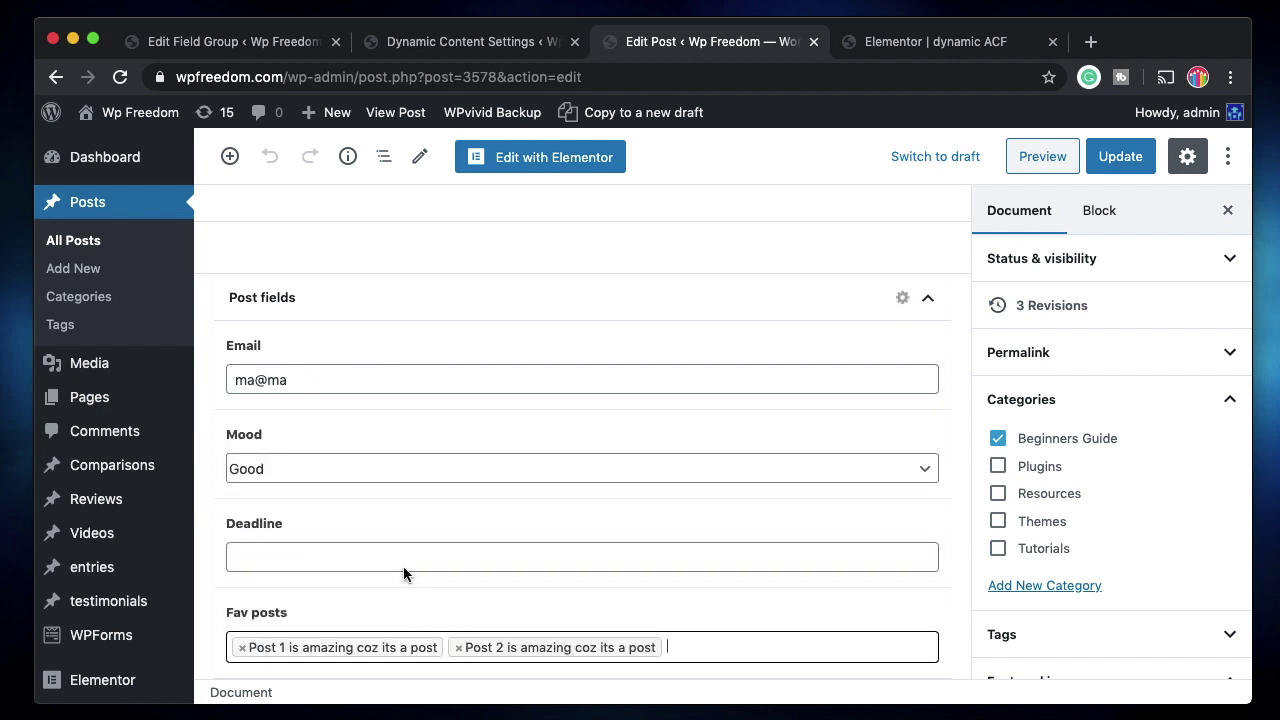
pyautogui.click(706, 645)
pyautogui.scroll(-4, 516, 571)
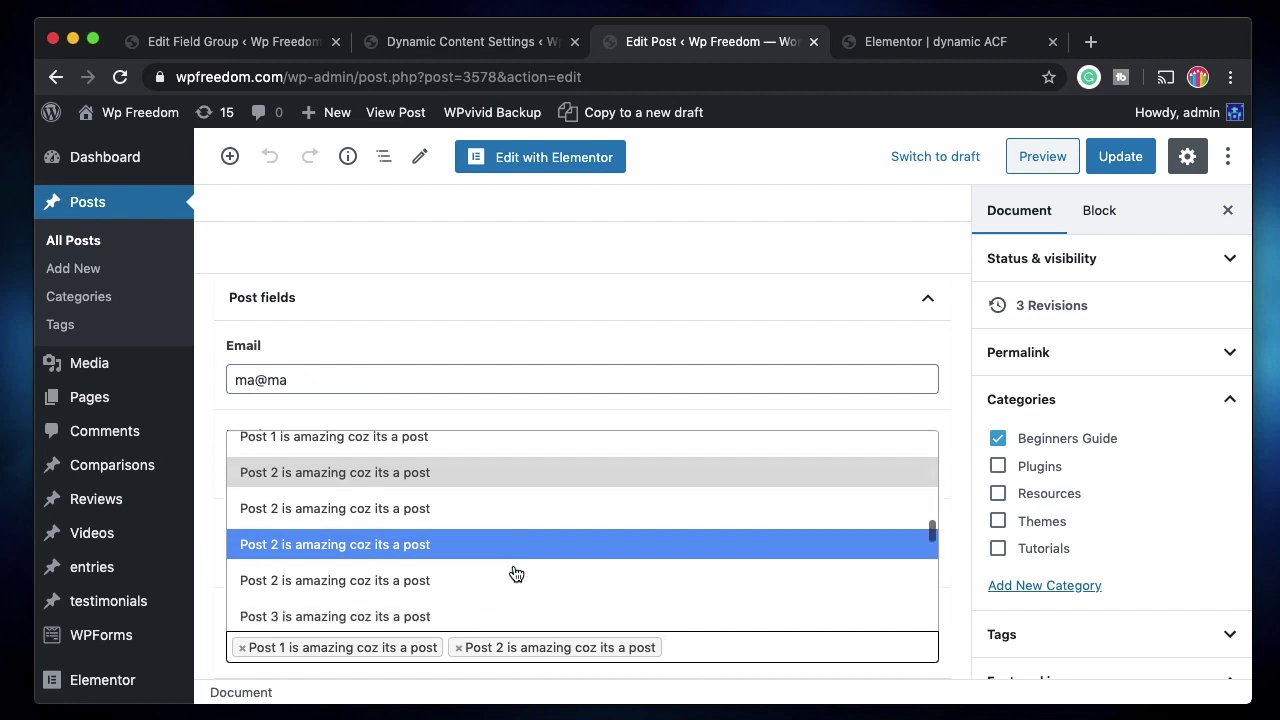
pyautogui.click(491, 571)
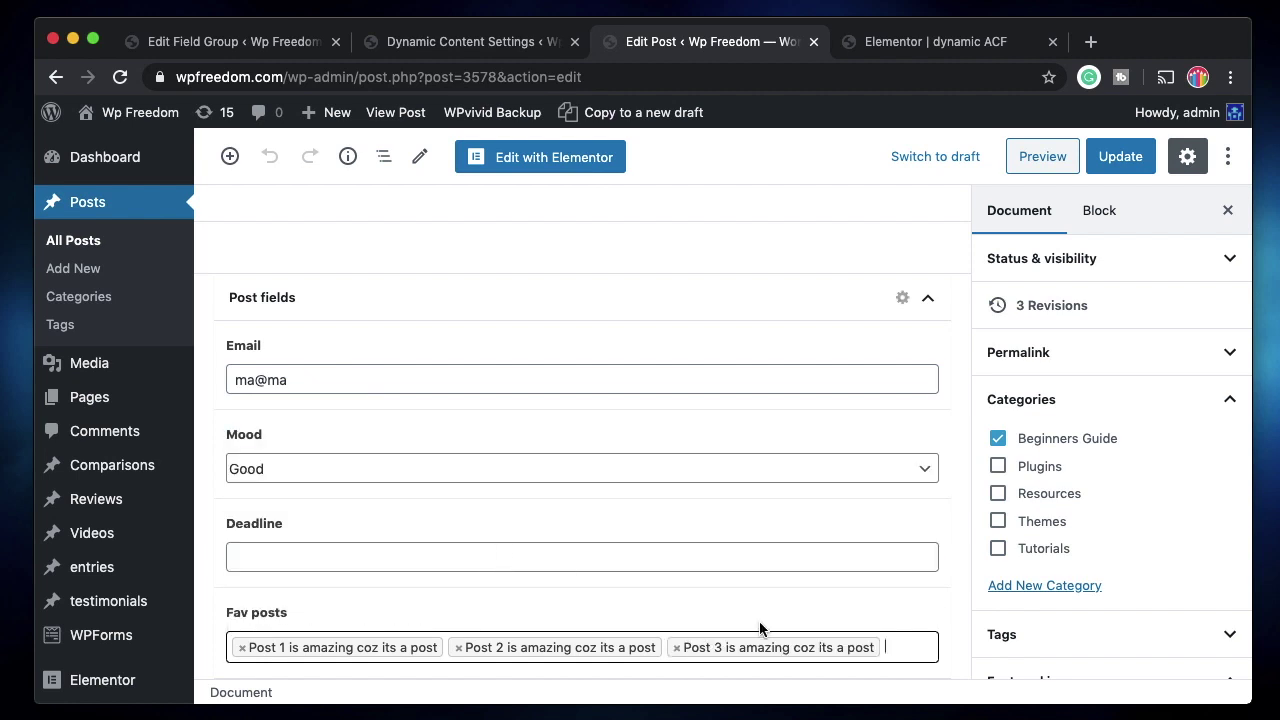
# - Examine which kinds of content, such as posts, pages and media, the Fav posts field offers for selection
pyautogui.click(898, 640)
pyautogui.scroll(-5, 694, 540)
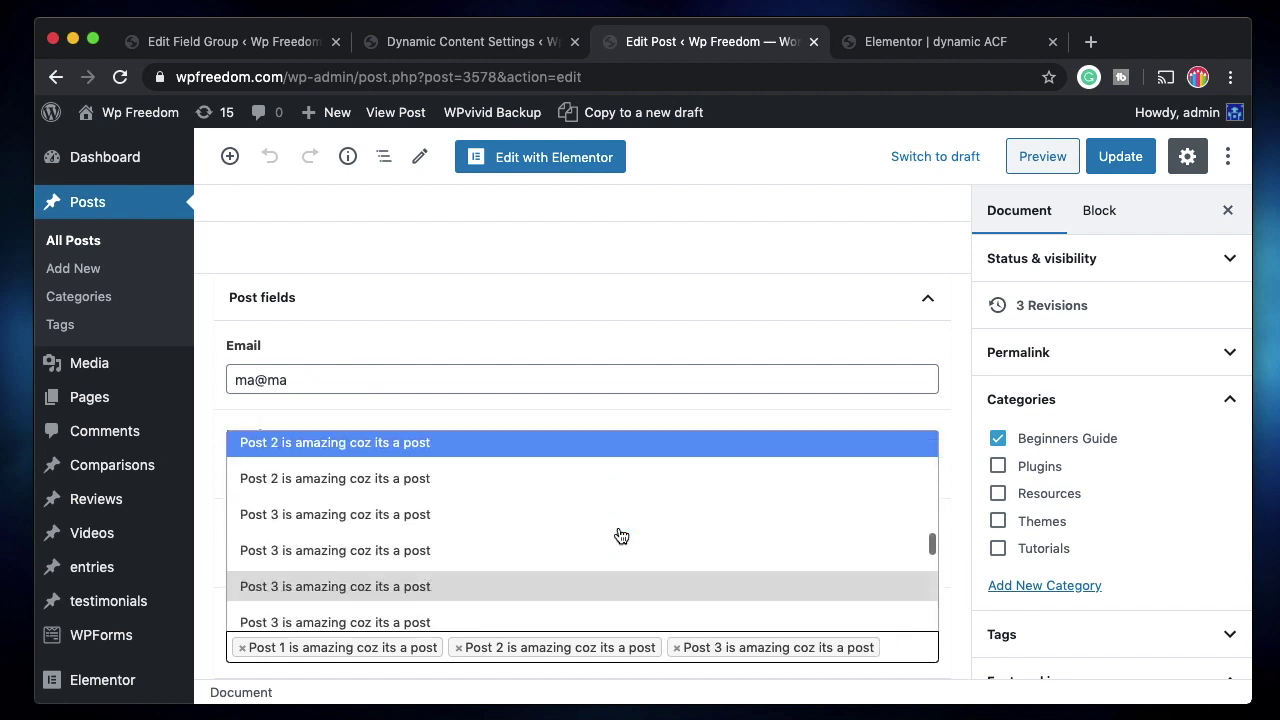
pyautogui.scroll(-5, 617, 500)
pyautogui.scroll(3, 530, 535)
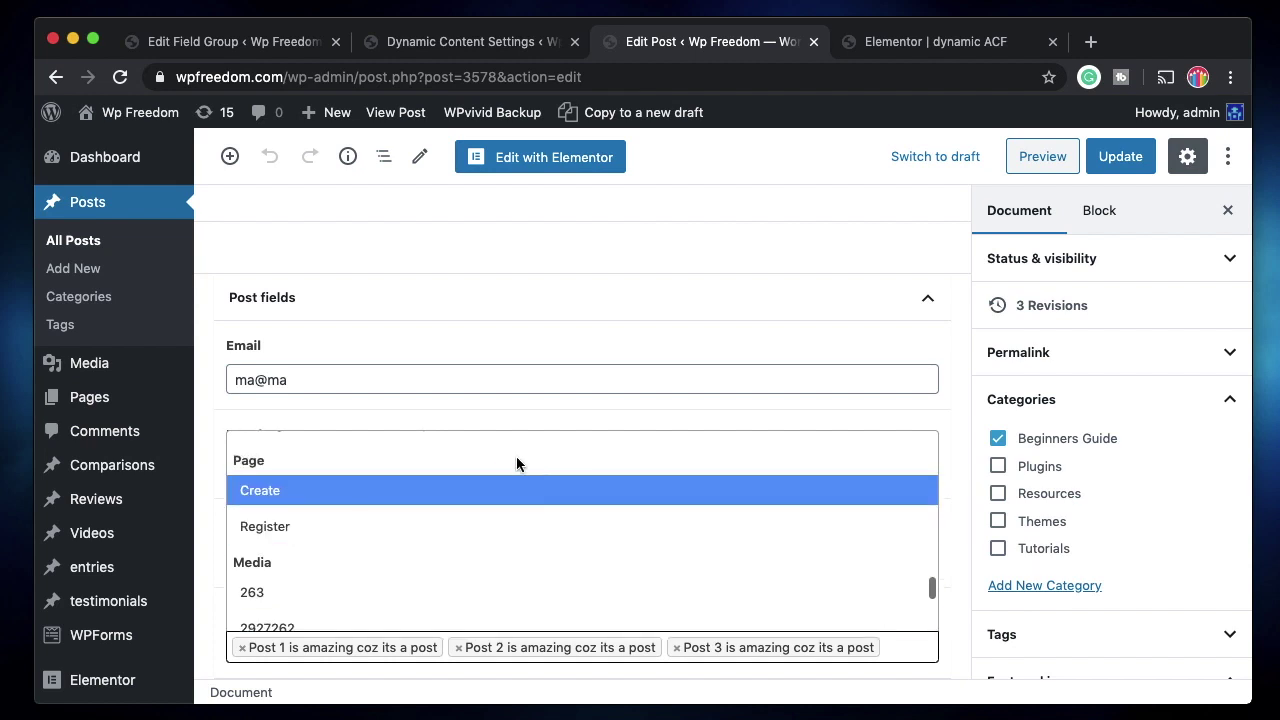
pyautogui.scroll(2, 507, 504)
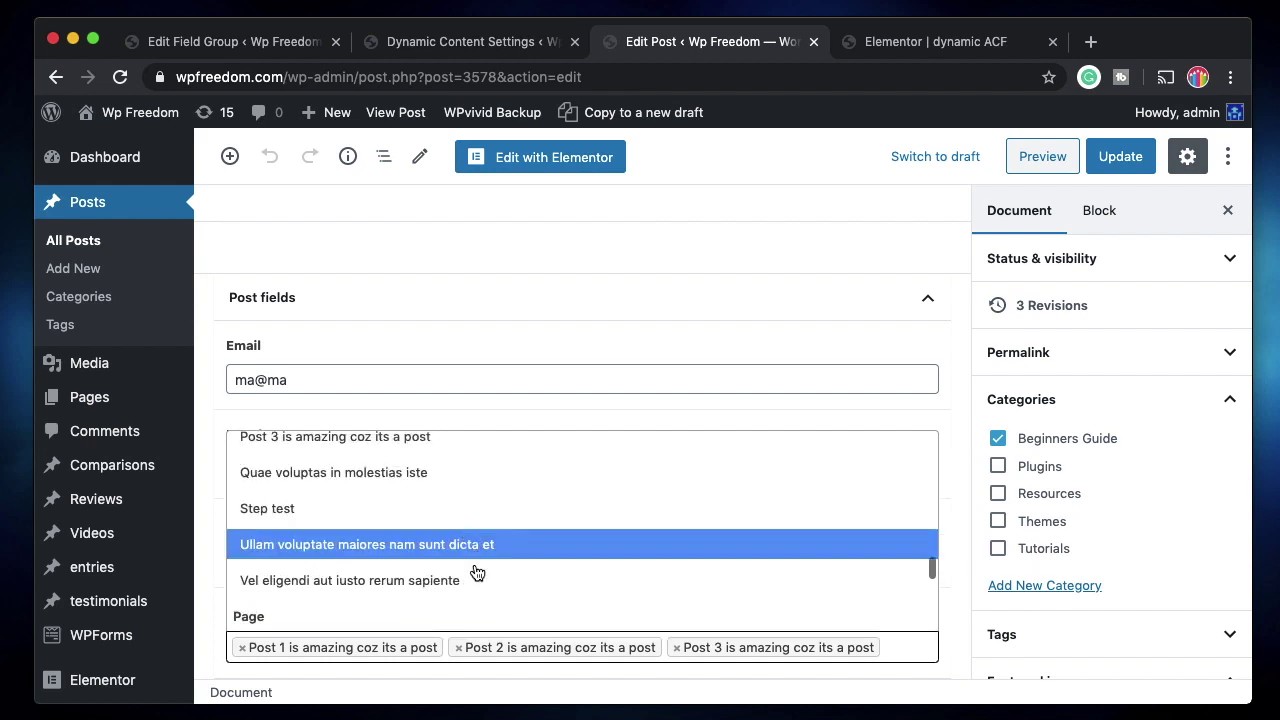
pyautogui.scroll(-3, 476, 578)
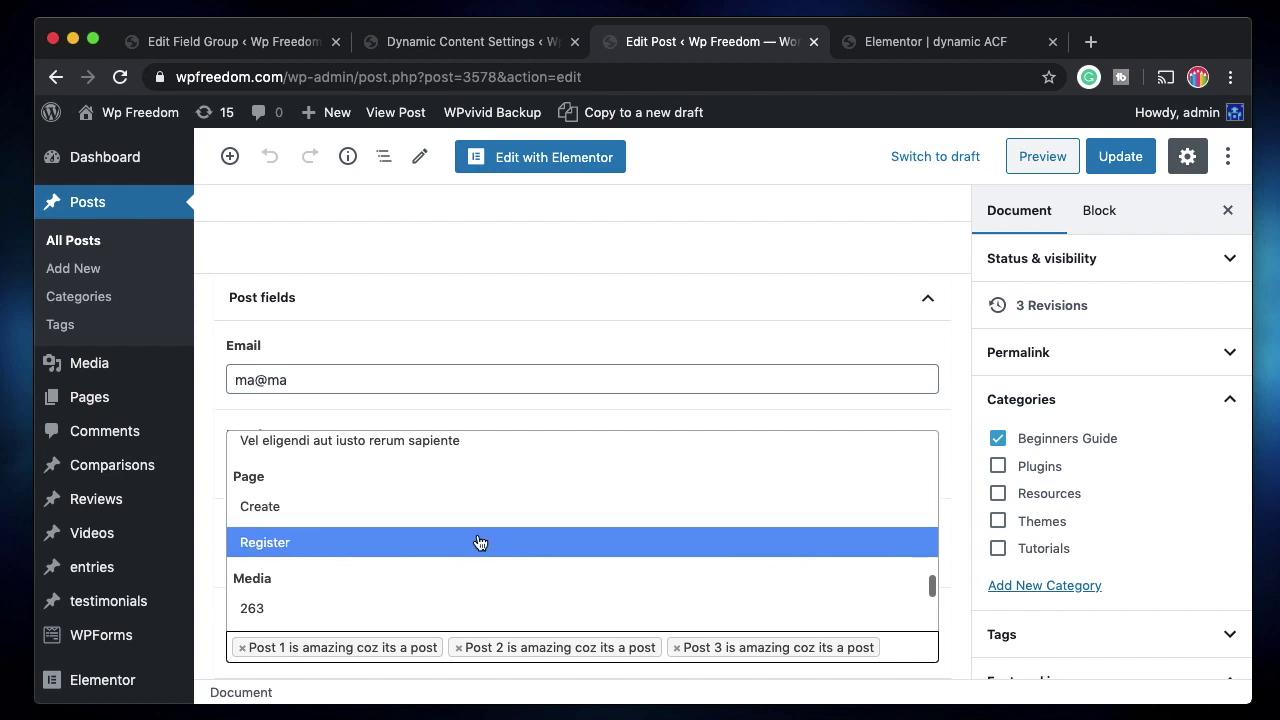
pyautogui.scroll(-2, 480, 500)
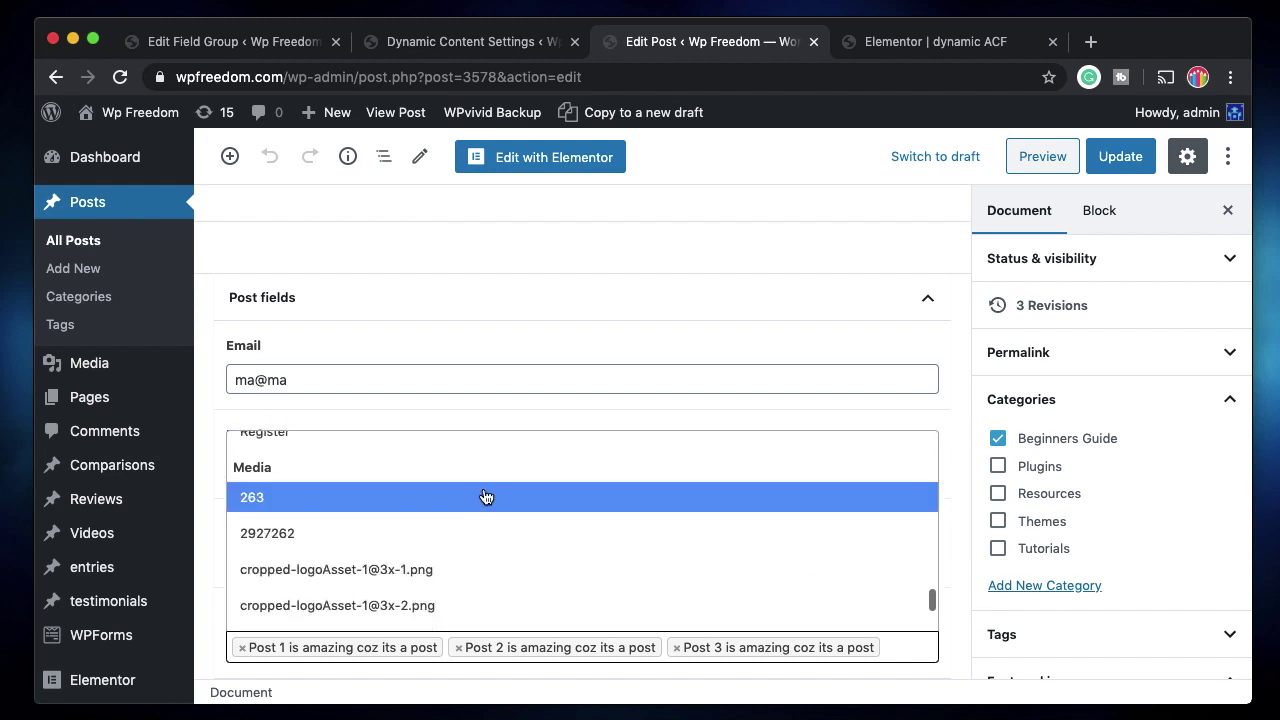
pyautogui.scroll(-8, 477, 588)
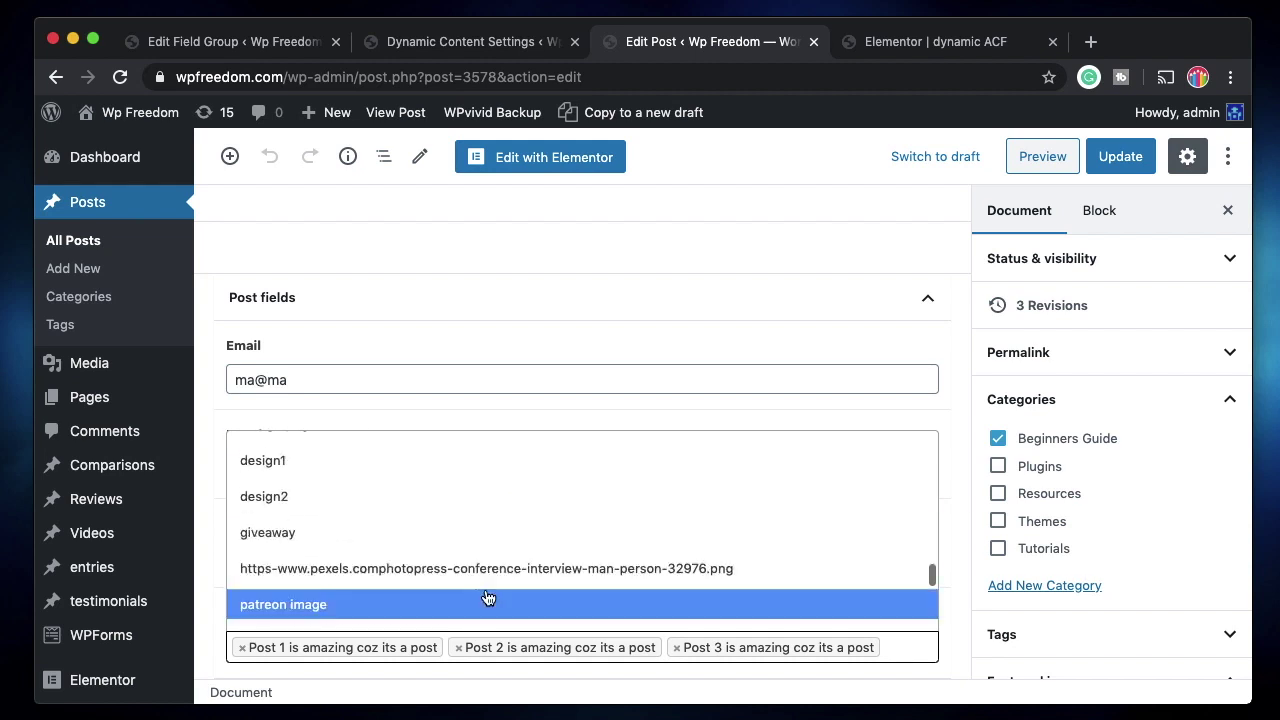
pyautogui.scroll(-10, 503, 546)
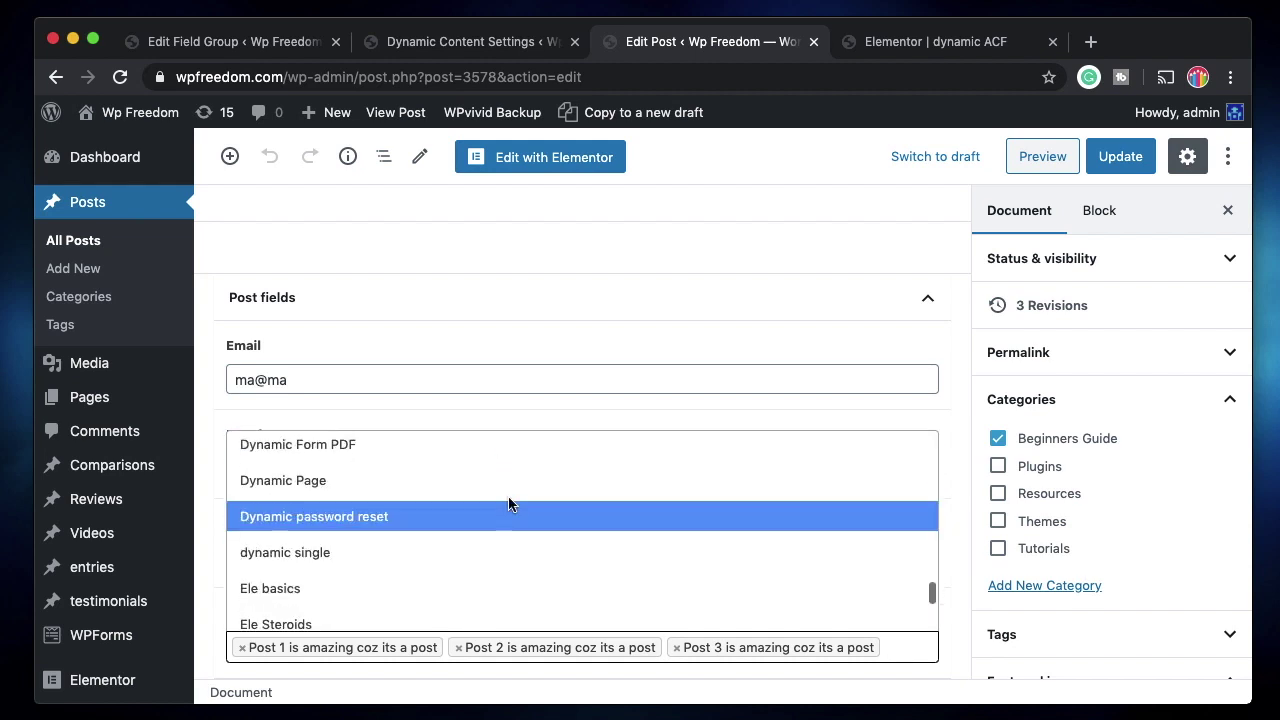
pyautogui.scroll(-10, 500, 548)
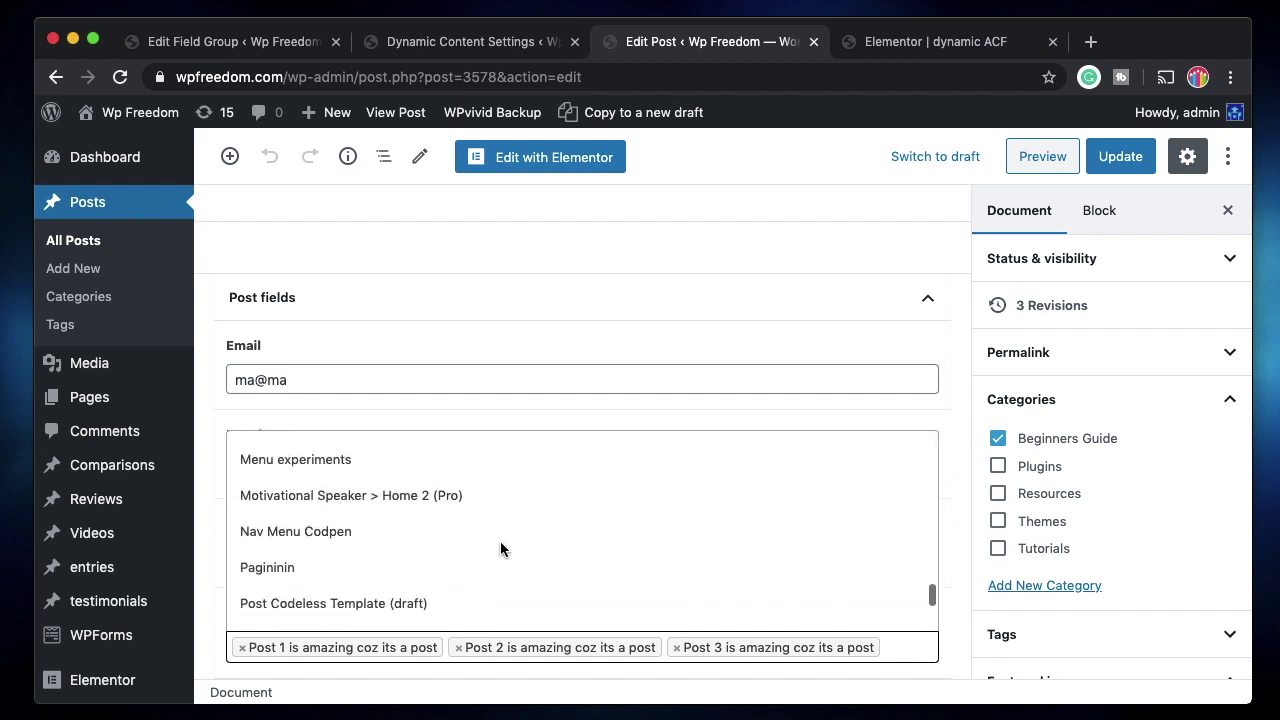
pyautogui.scroll(5, 497, 534)
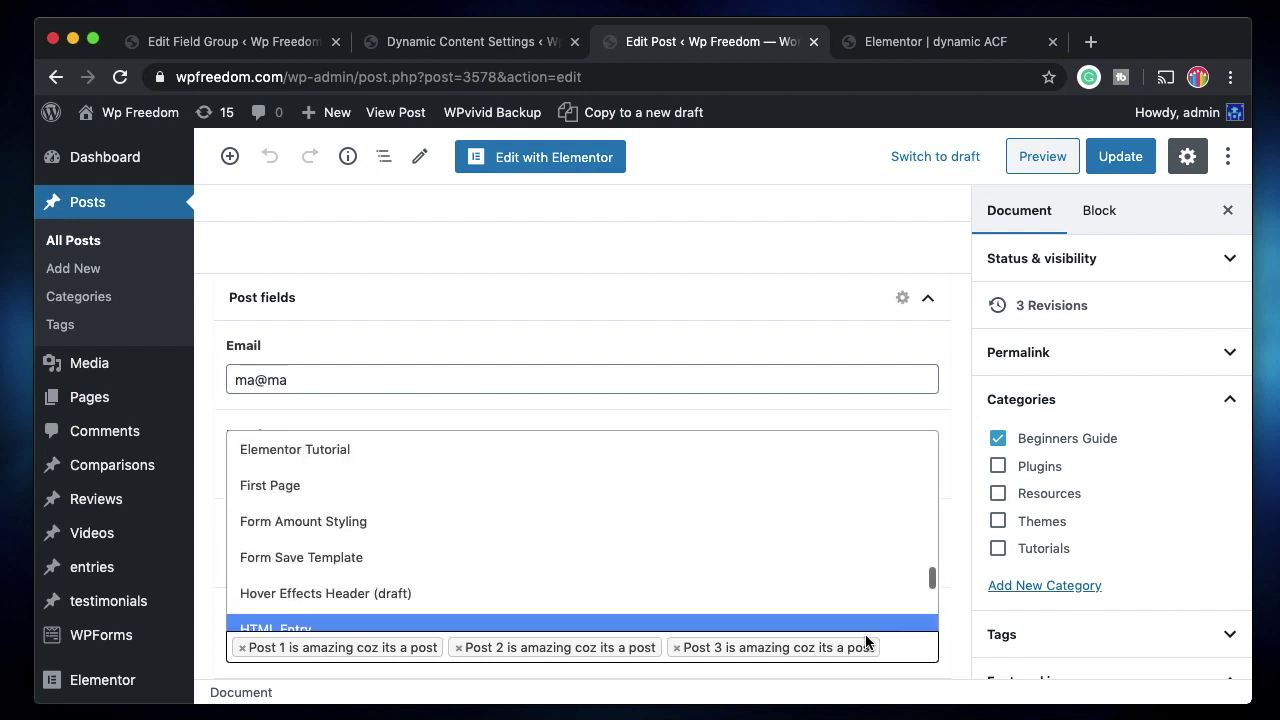
pyautogui.click(910, 651)
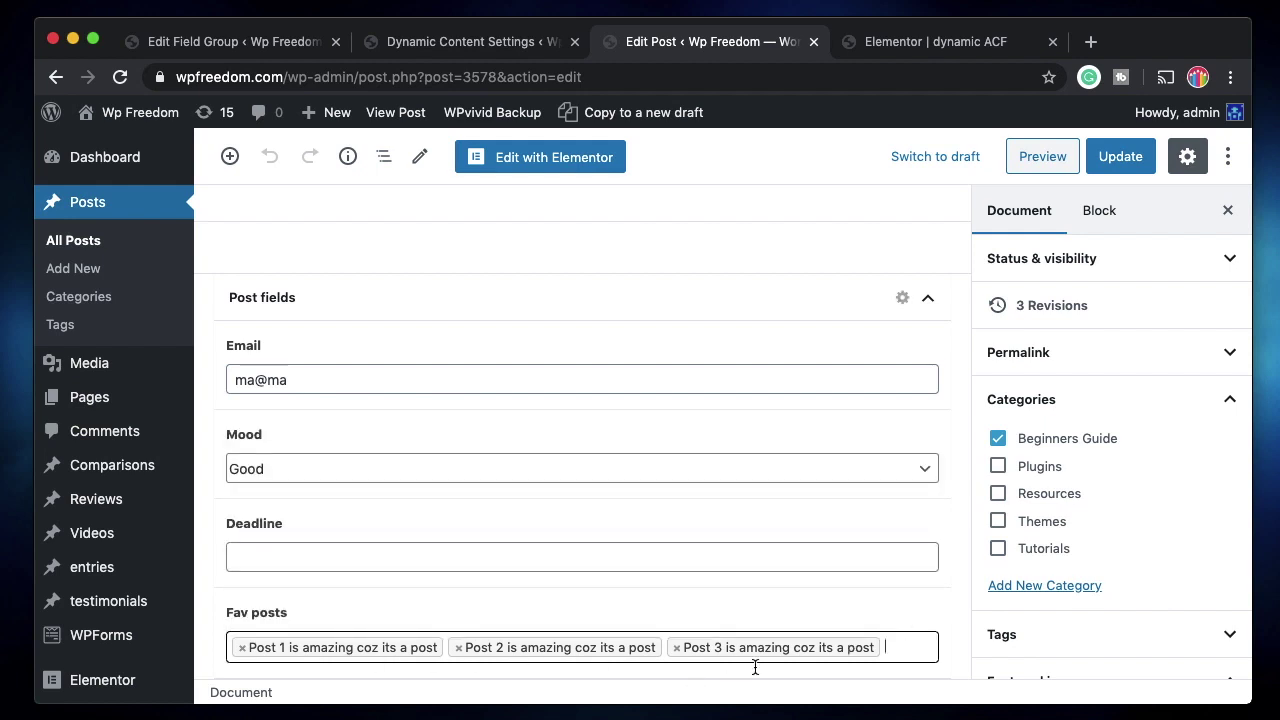
# - Update the Nice one post and check its Fav posts selection
pyautogui.scroll(10, 494, 477)
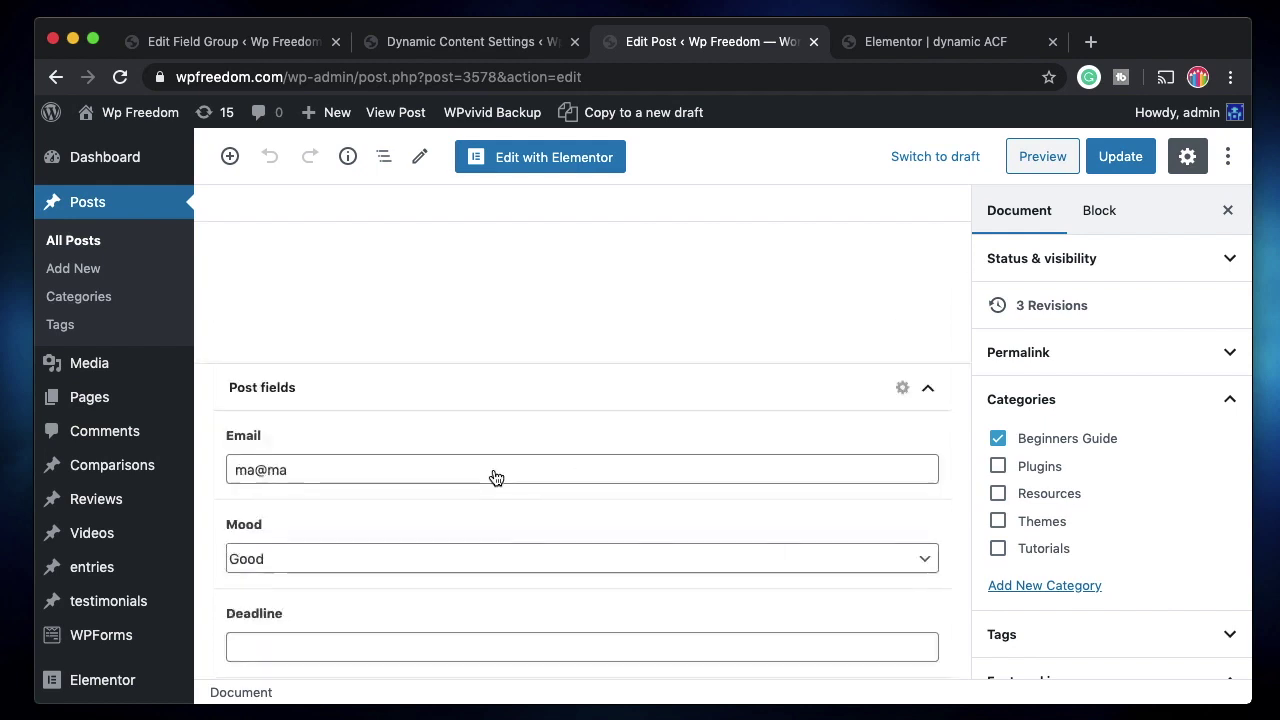
pyautogui.click(1118, 158)
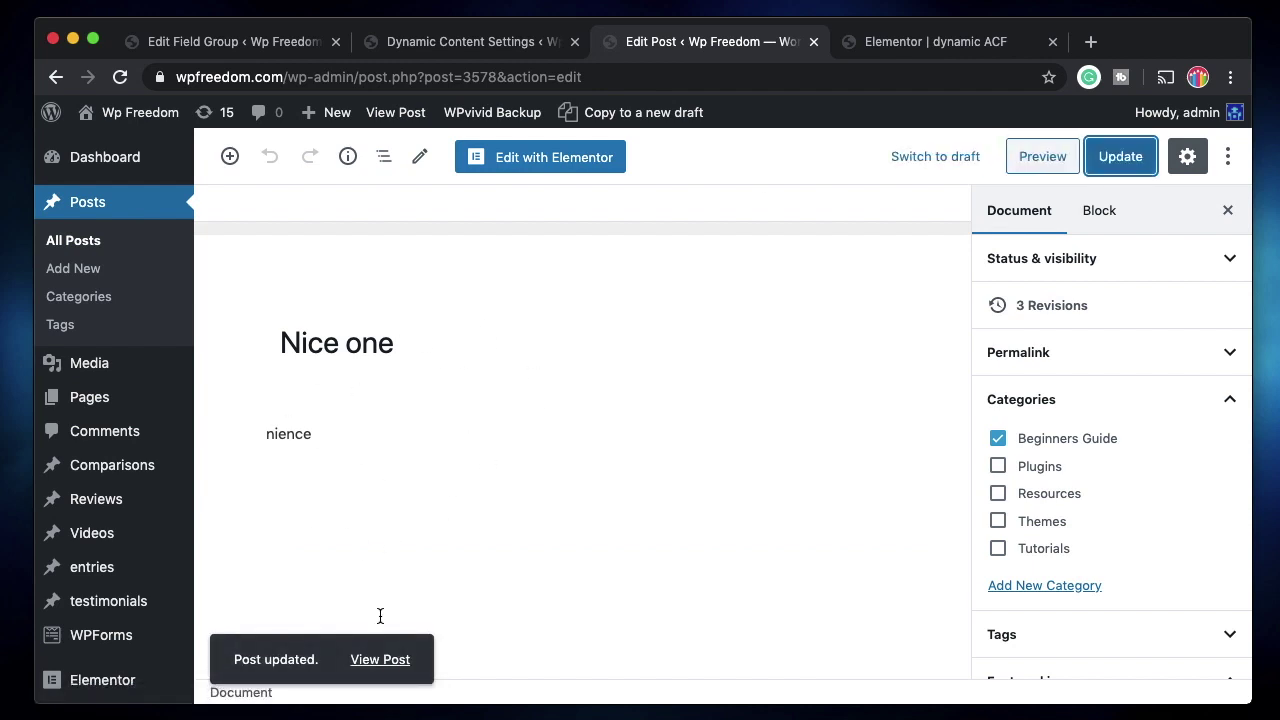
pyautogui.scroll(-5, 526, 551)
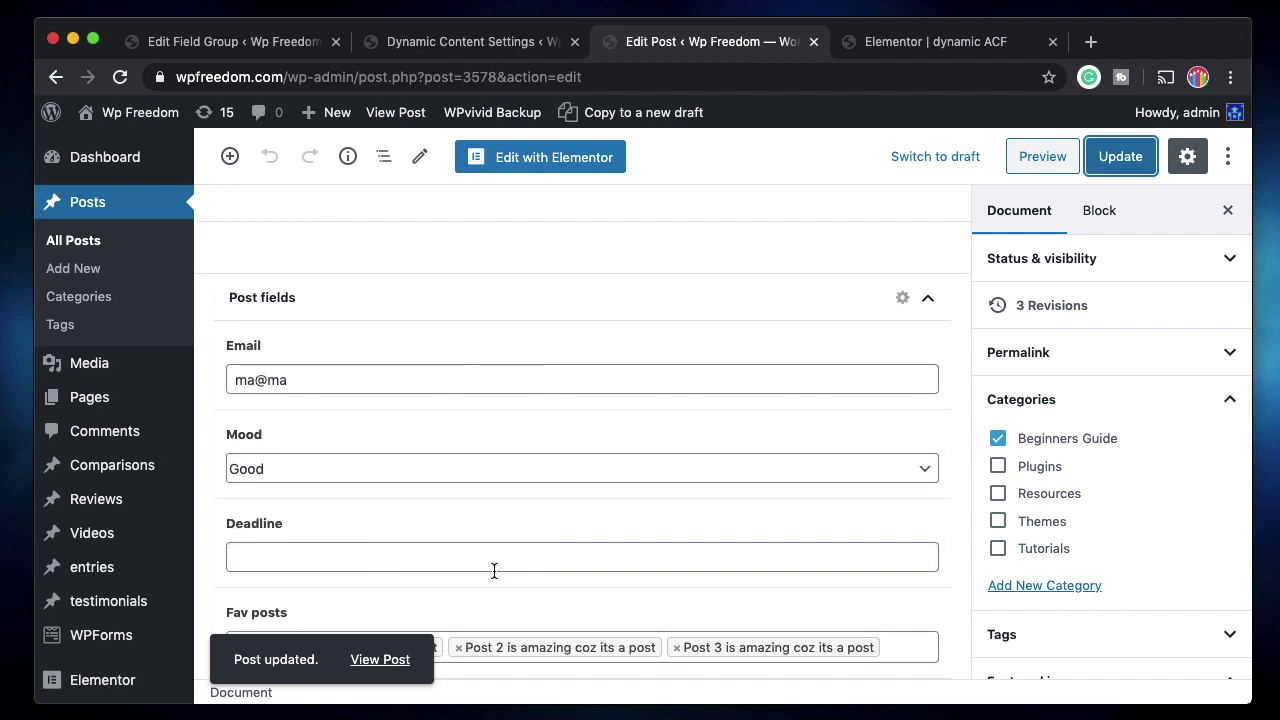
pyautogui.scroll(5, 617, 366)
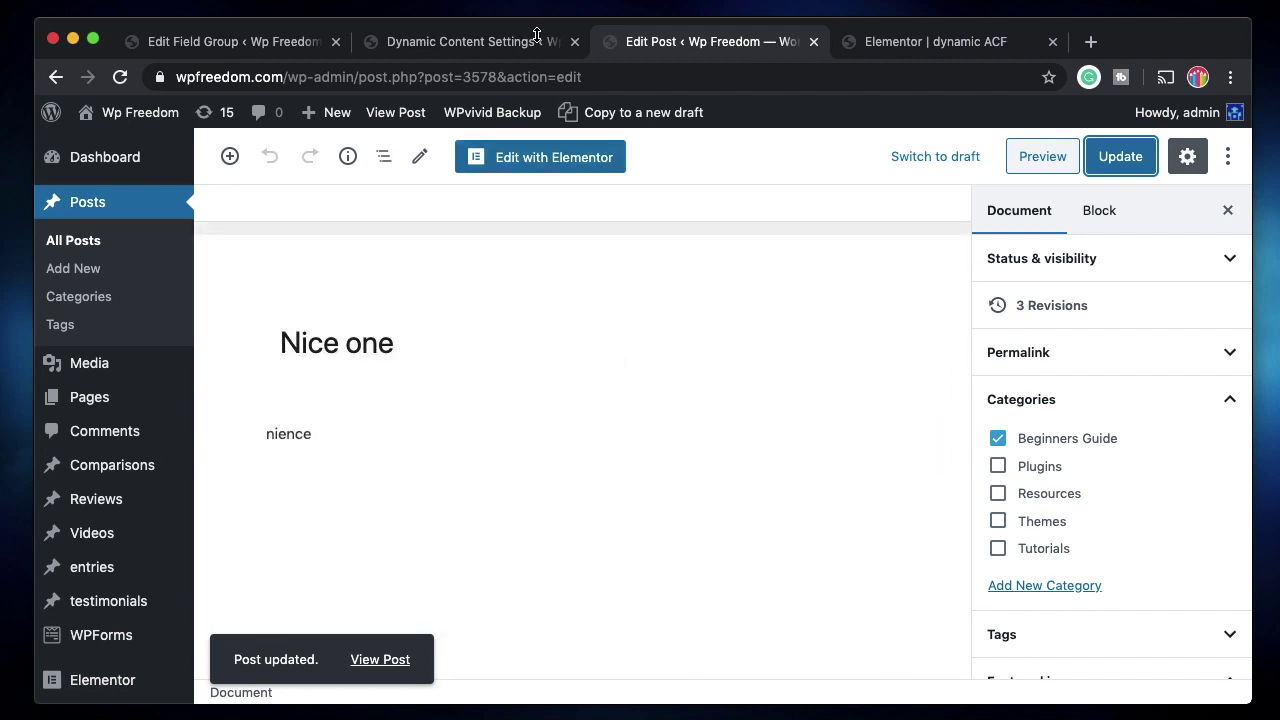
# - Check the page template assigned to single posts, and switch to the dynamic ACF template in the Elementor editor
pyautogui.click(453, 43)
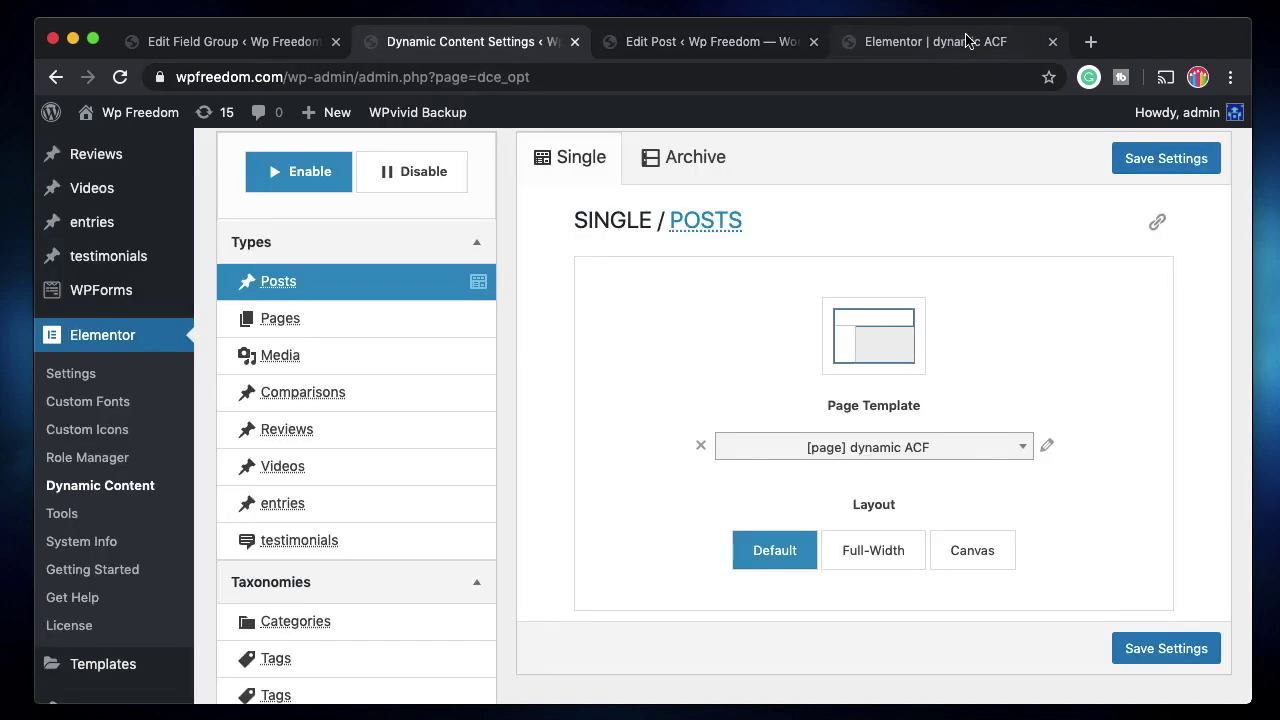
pyautogui.click(966, 41)
pyautogui.scroll(-3, 792, 367)
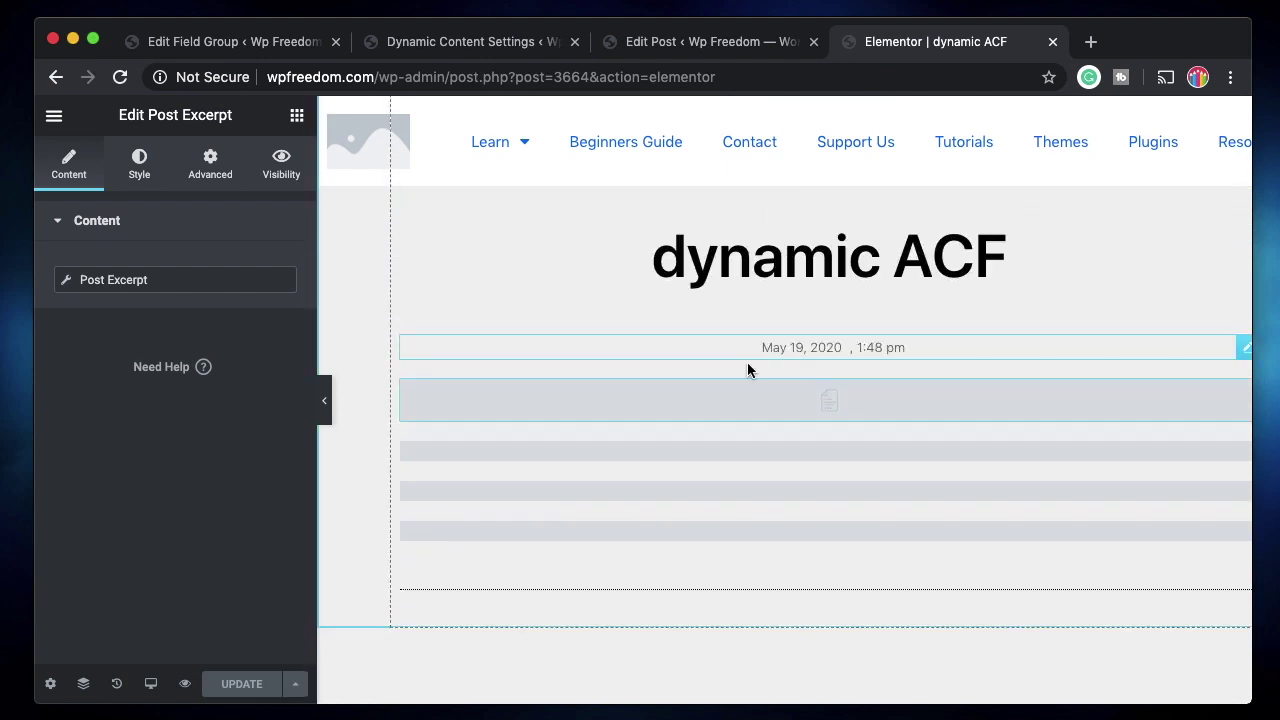
pyautogui.scroll(-2, 686, 494)
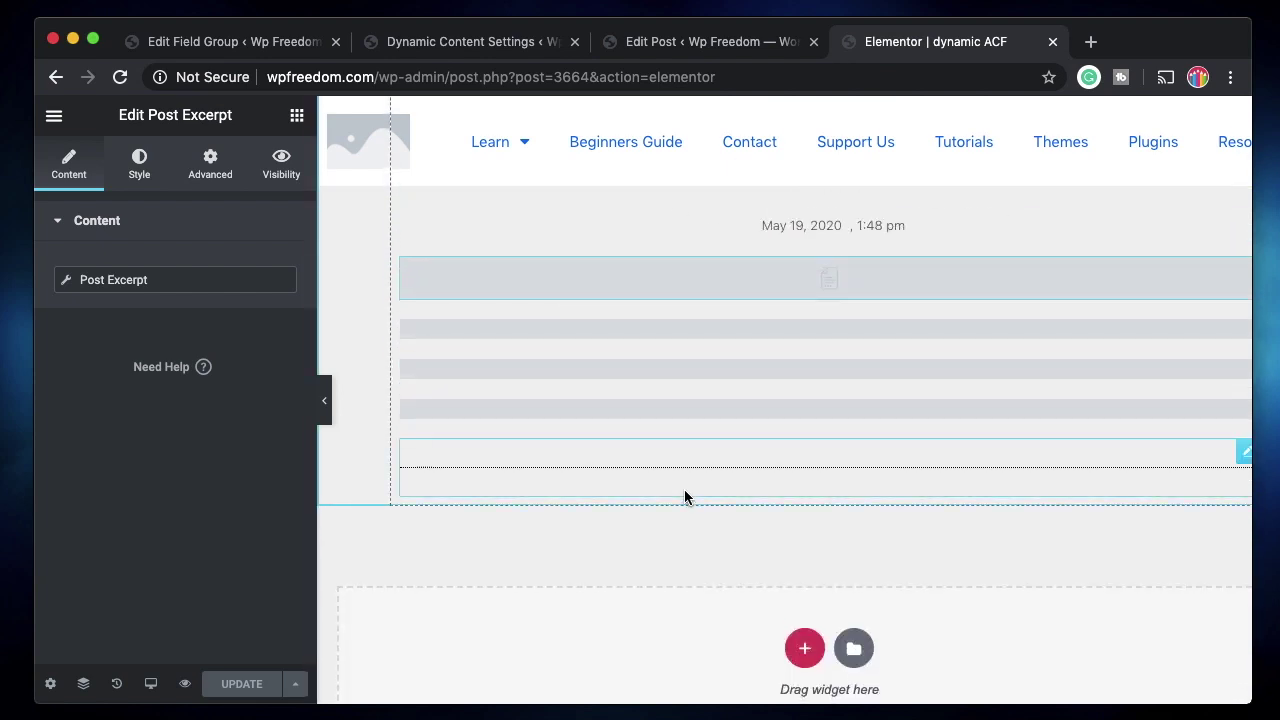
# - Find the ACF Relationship widget and add it beneath the divider in the dynamic ACF template
pyautogui.click(297, 117)
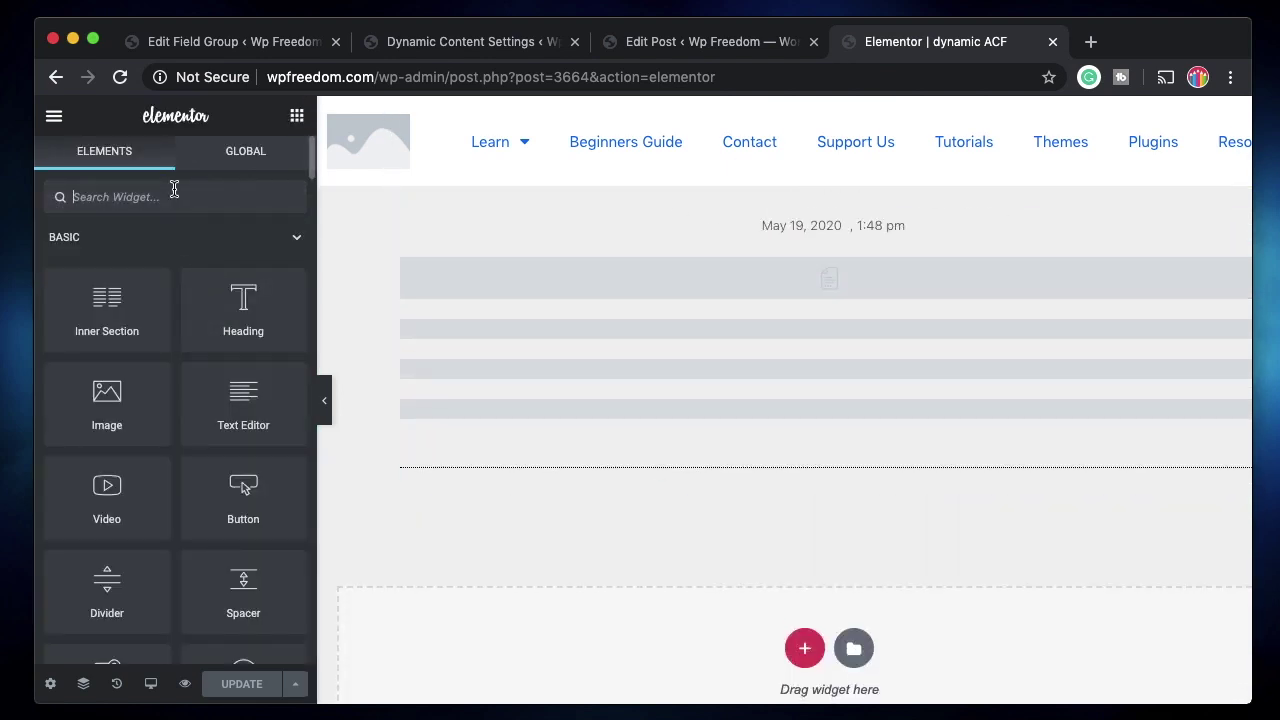
pyautogui.write('acf')
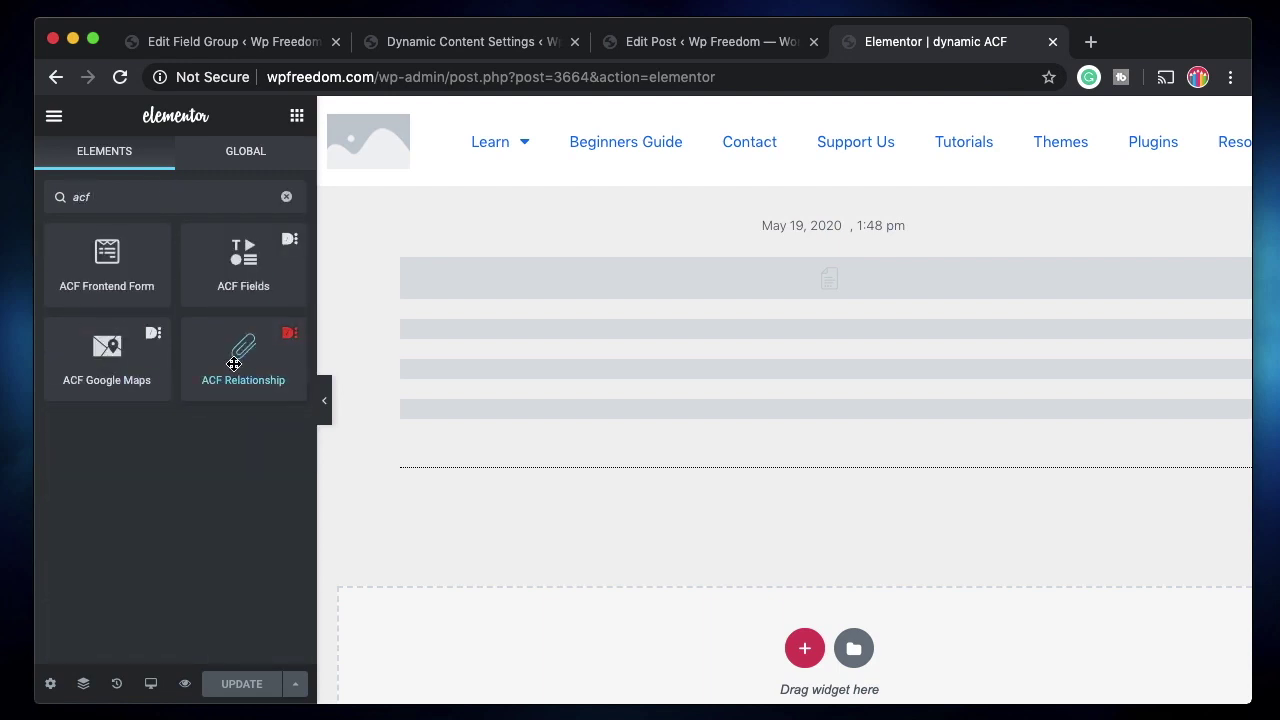
pyautogui.moveTo(237, 363); pyautogui.dragTo(748, 481)
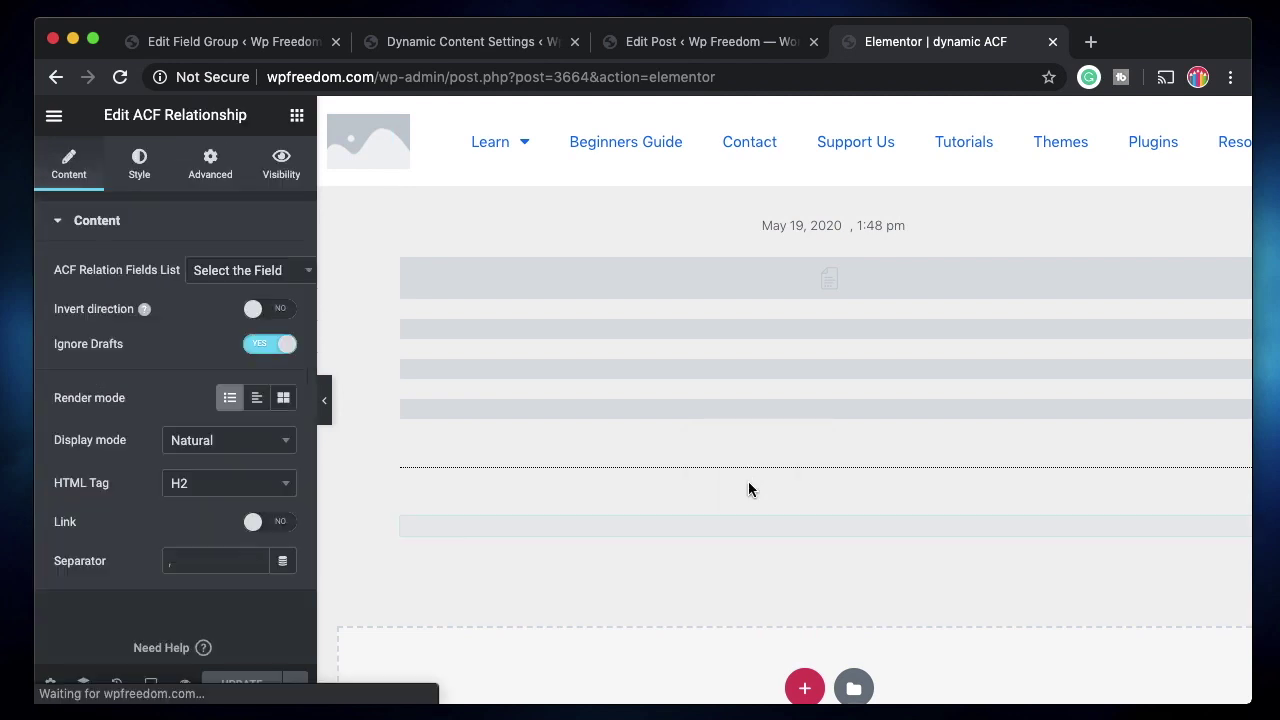
pyautogui.scroll(-2, 530, 396)
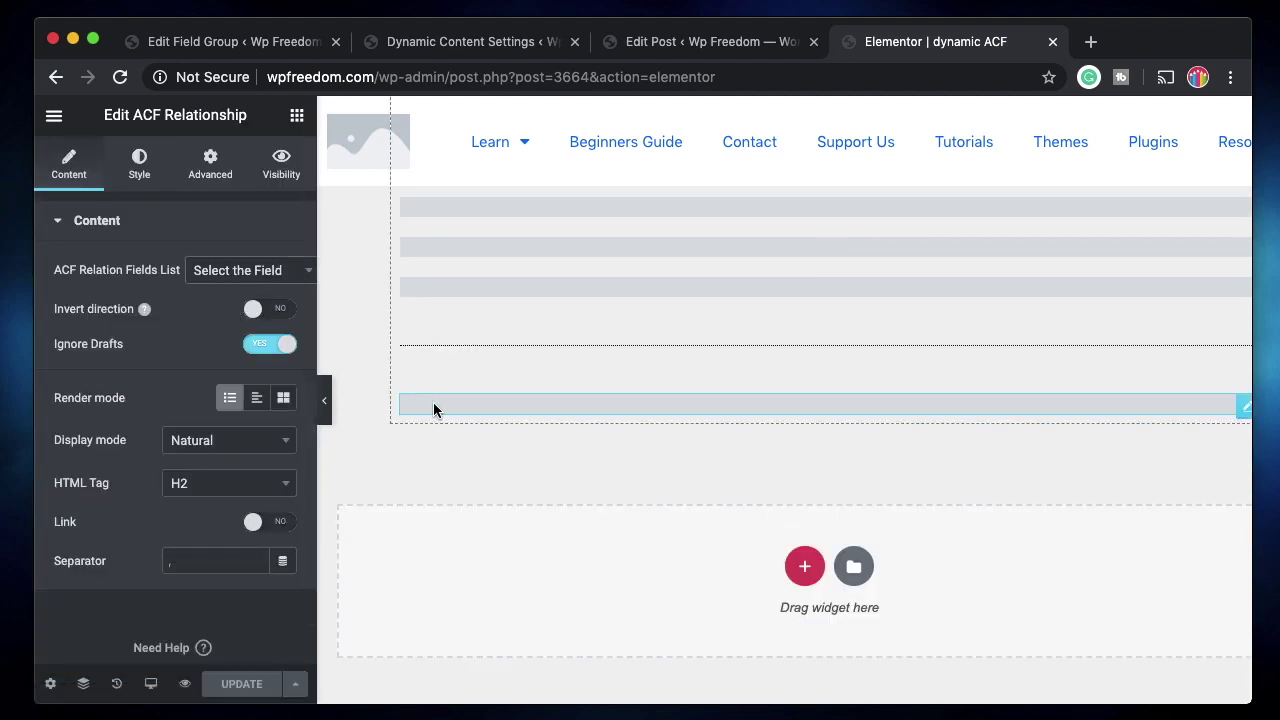
# - Check the fields offered by the ACF Relationship widget and examine the available Dynamic Content - ACF widgets
pyautogui.click(256, 271)
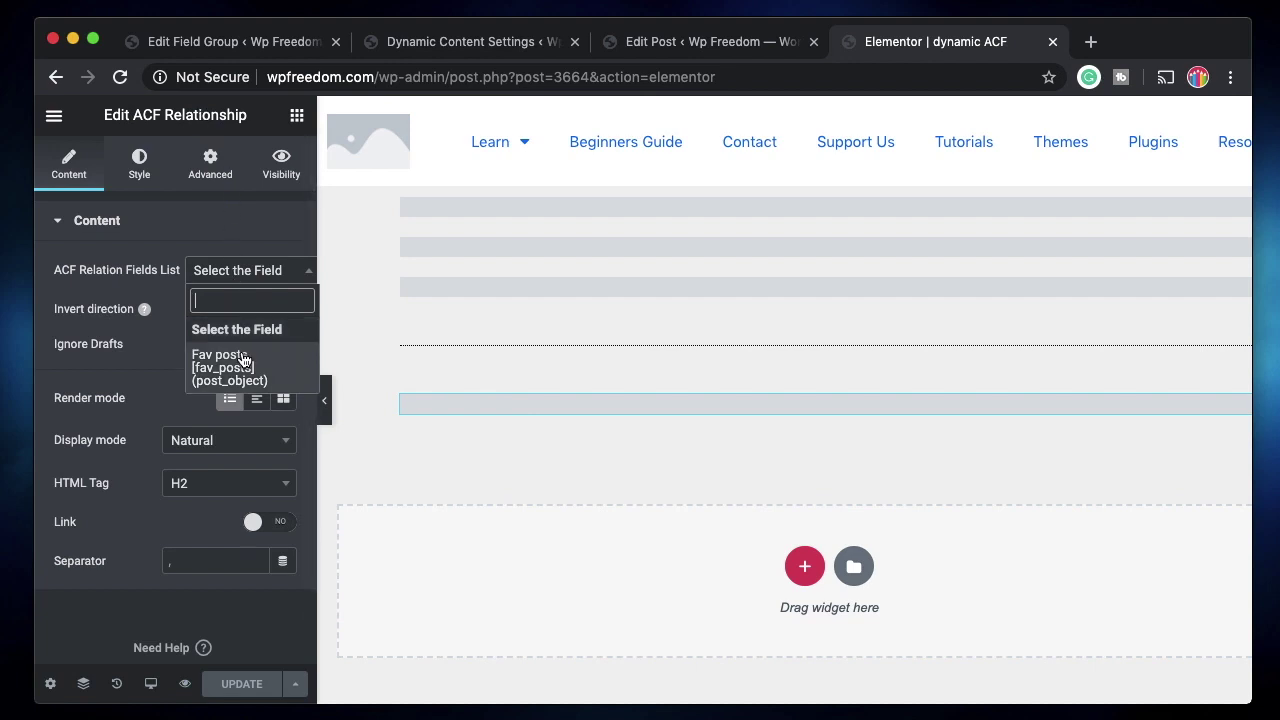
pyautogui.click(298, 116)
pyautogui.scroll(-15, 193, 445)
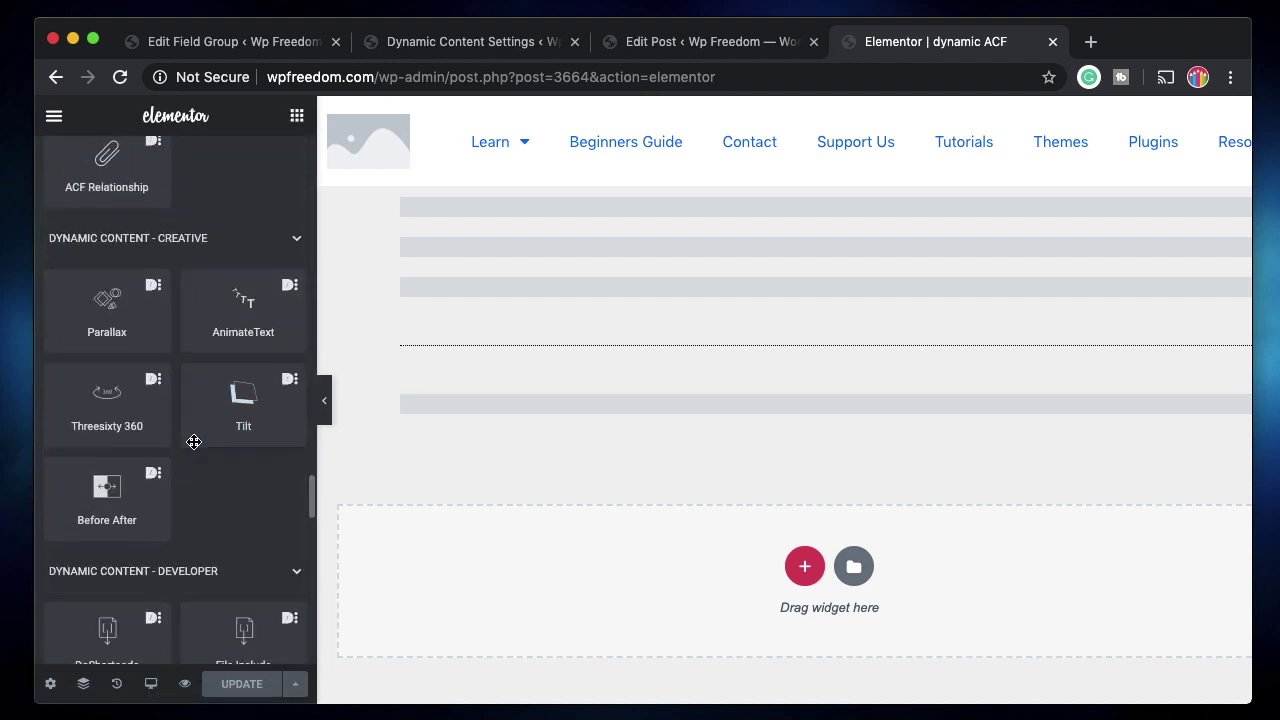
pyautogui.scroll(5, 193, 445)
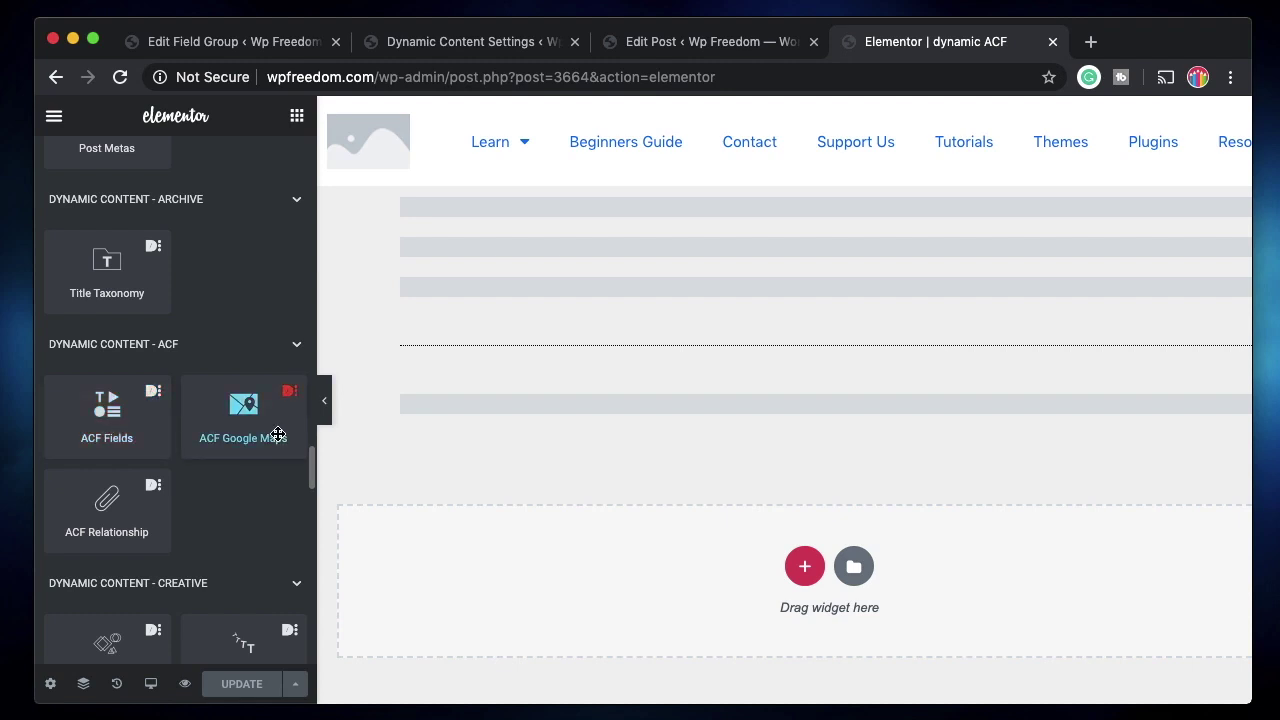
pyautogui.moveTo(603, 389); pyautogui.dragTo(680, 416)
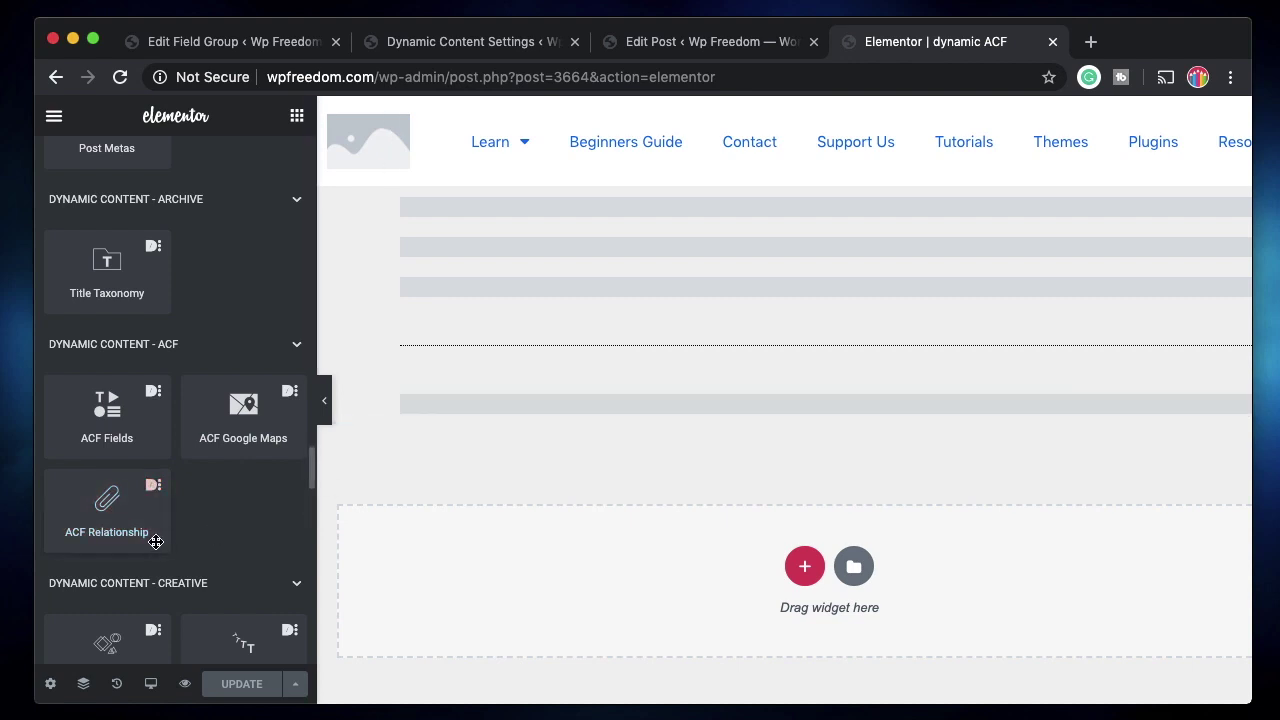
# - Set the ACF Relationship widget's relation field to Fav posts and its render mode to a template
pyautogui.click(707, 405)
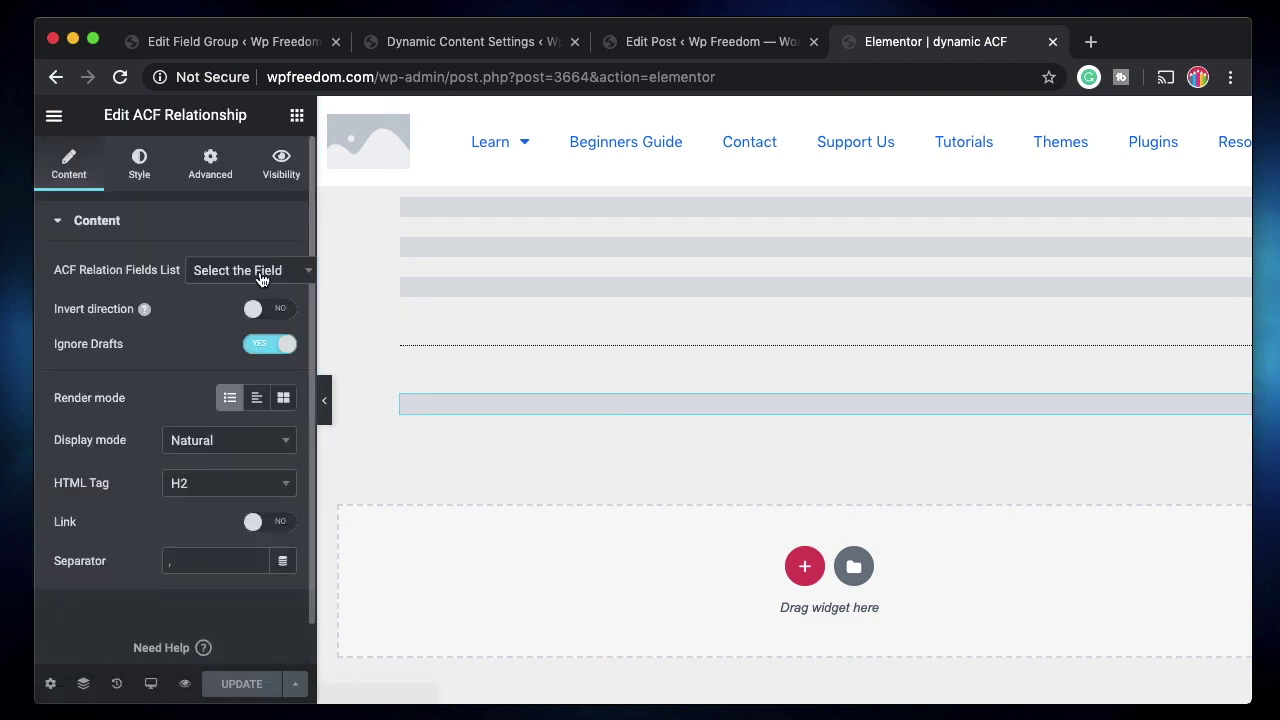
pyautogui.click(262, 275)
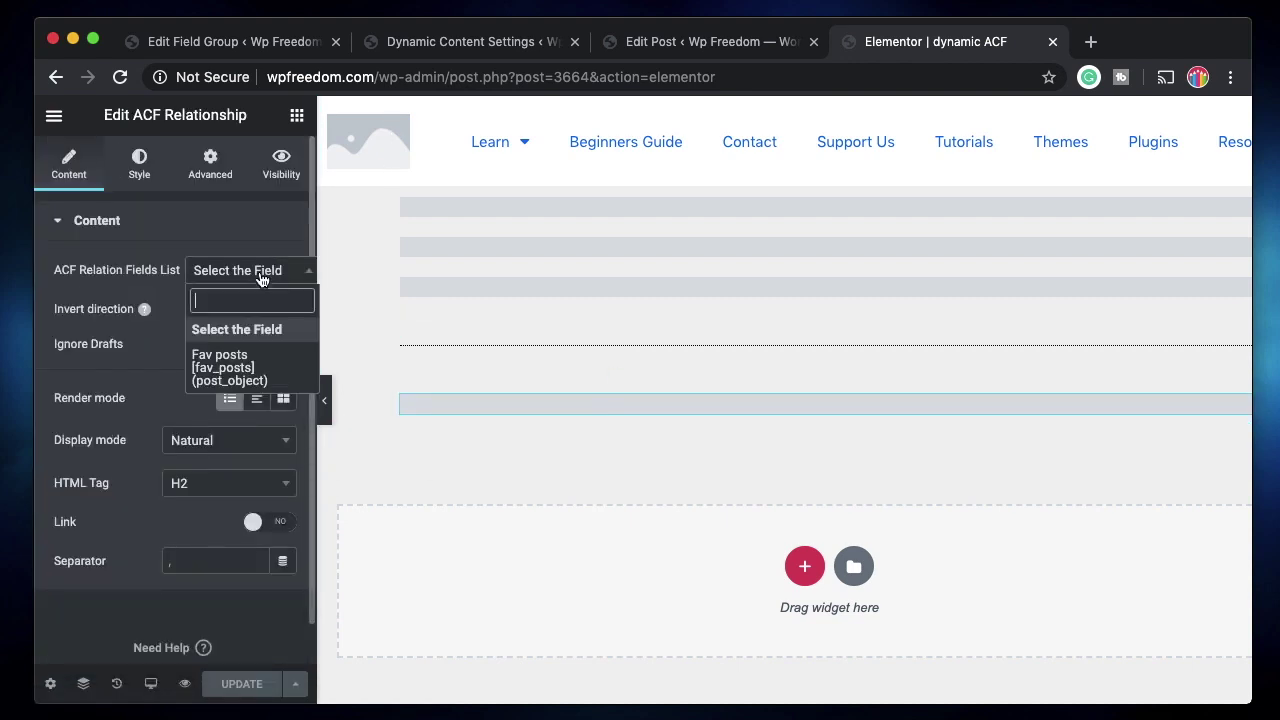
pyautogui.click(219, 368)
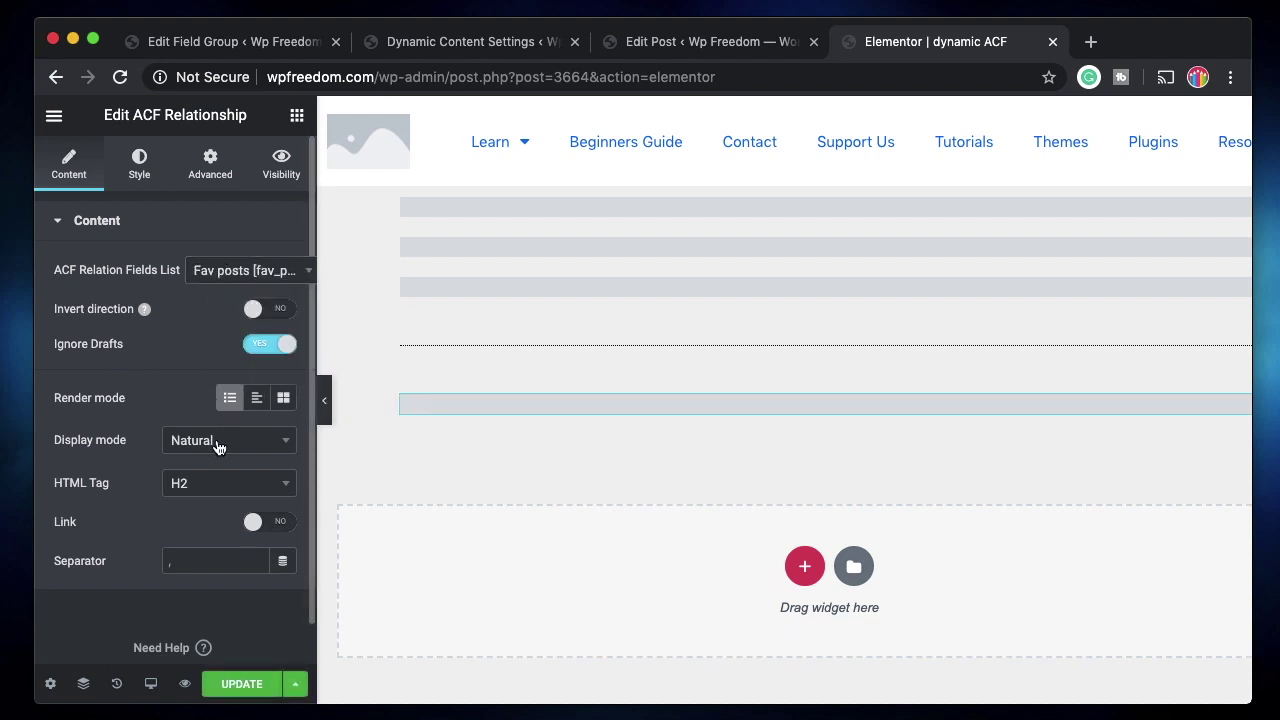
pyautogui.click(284, 400)
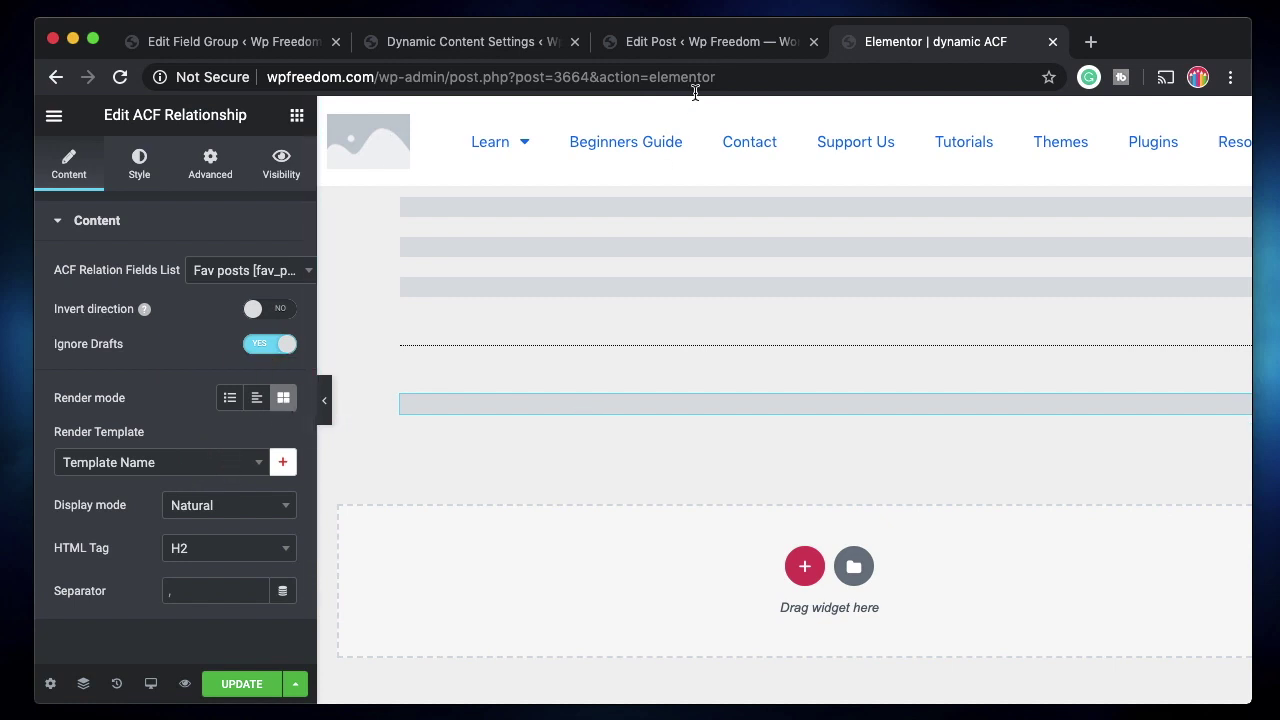
# - Review the Nice one post's Fav posts selection, open the list of all posts, and return to the dynamic ACF template
pyautogui.click(712, 41)
pyautogui.scroll(-5, 728, 457)
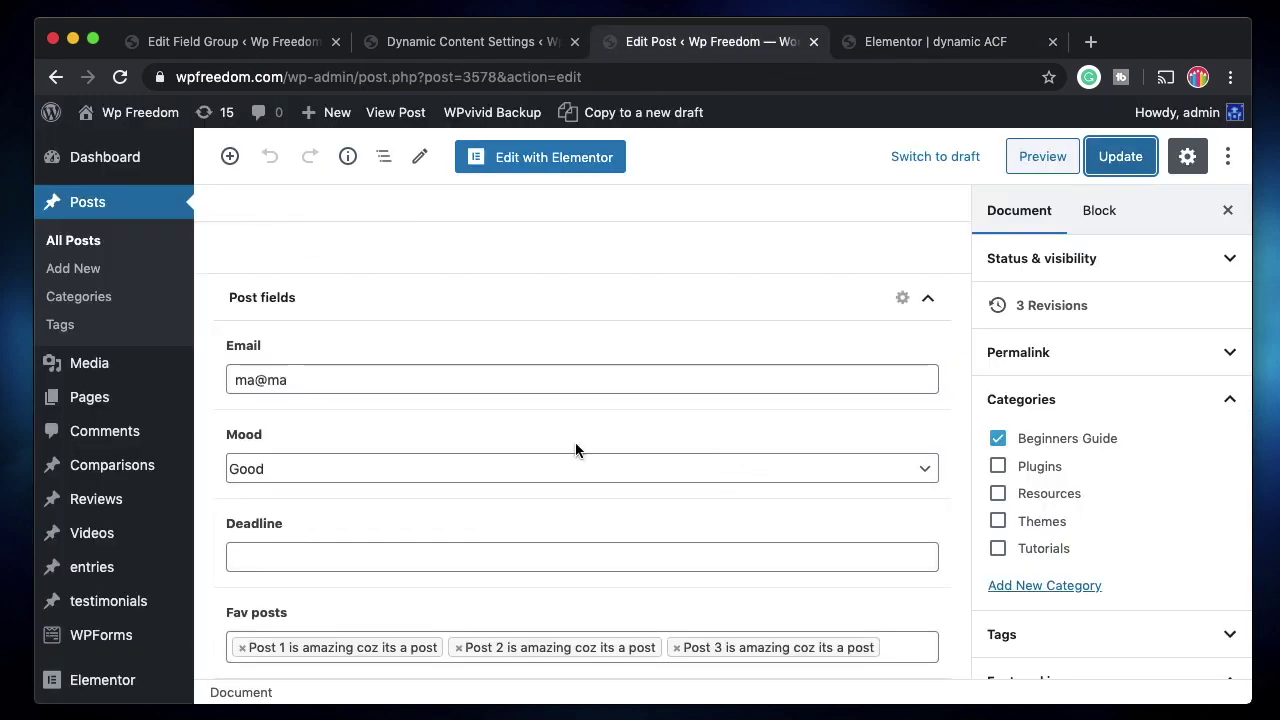
pyautogui.scroll(5, 597, 497)
pyautogui.click(94, 245)
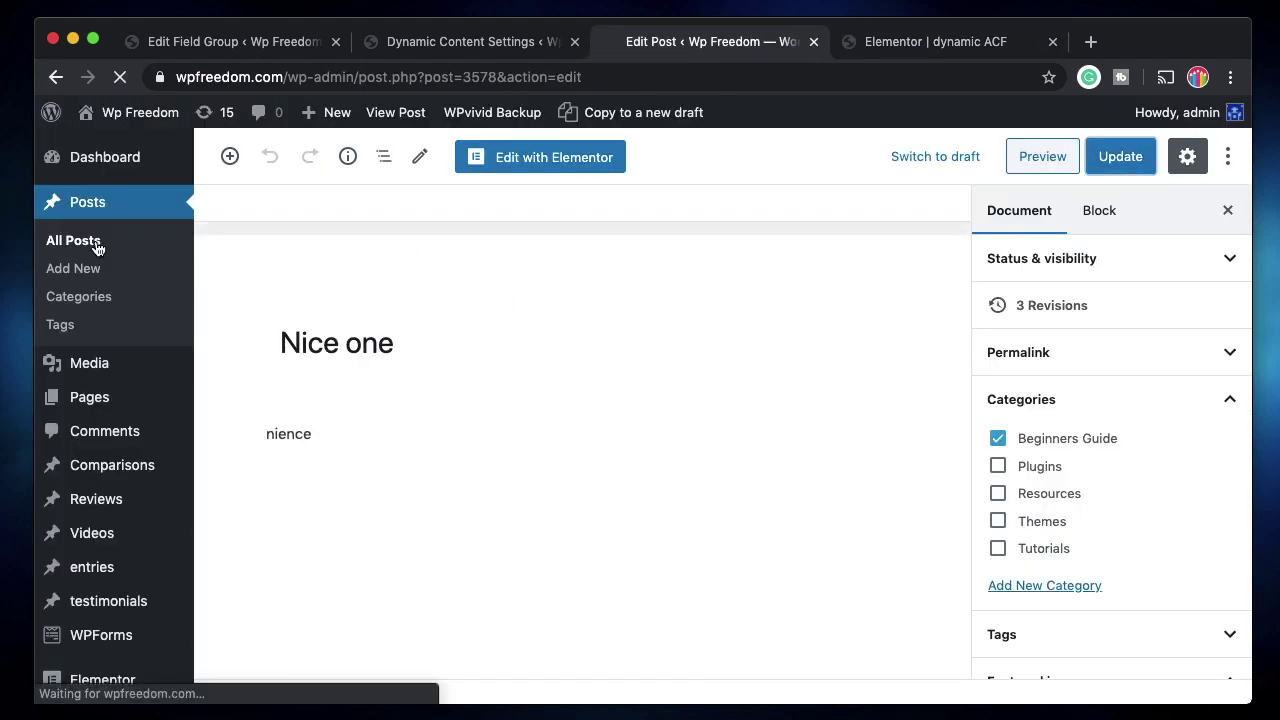
pyautogui.click(940, 43)
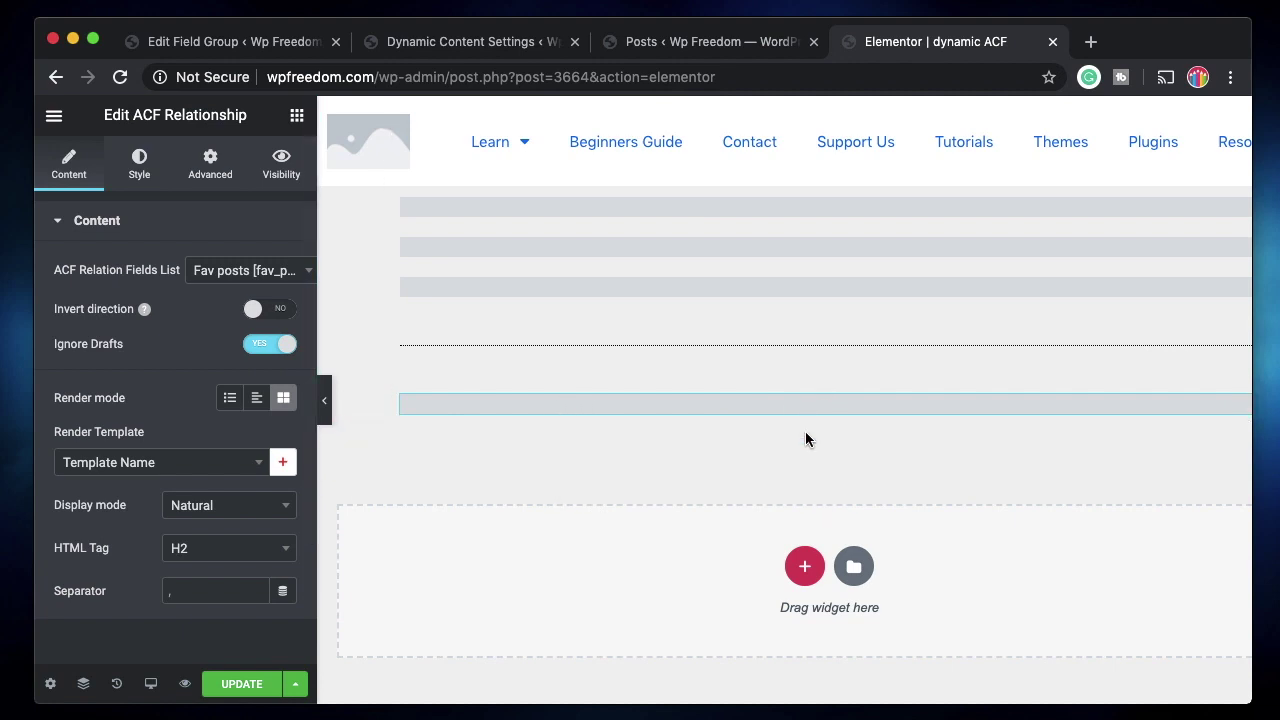
# - Create a new Elementor template of type Page named Relational Loop ACF
pyautogui.click(470, 46)
pyautogui.click(252, 46)
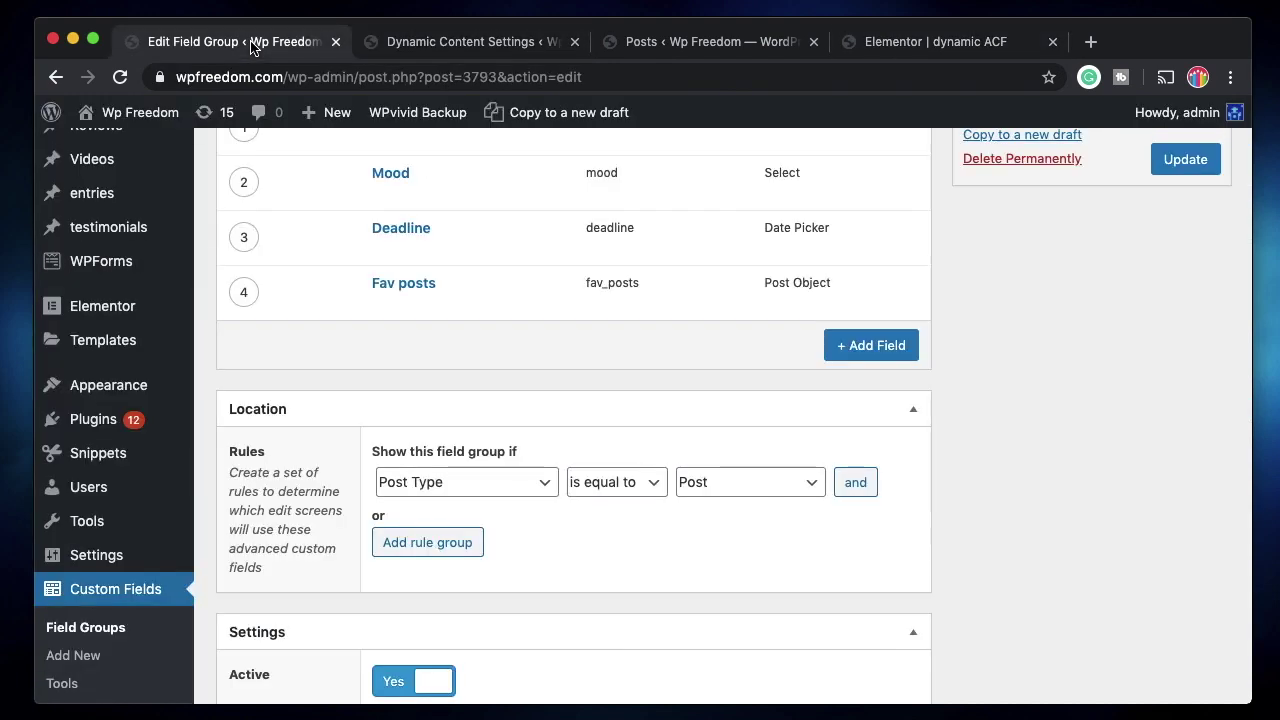
pyautogui.click(415, 48)
pyautogui.scroll(-1, 128, 518)
pyautogui.scroll(-2, 128, 518)
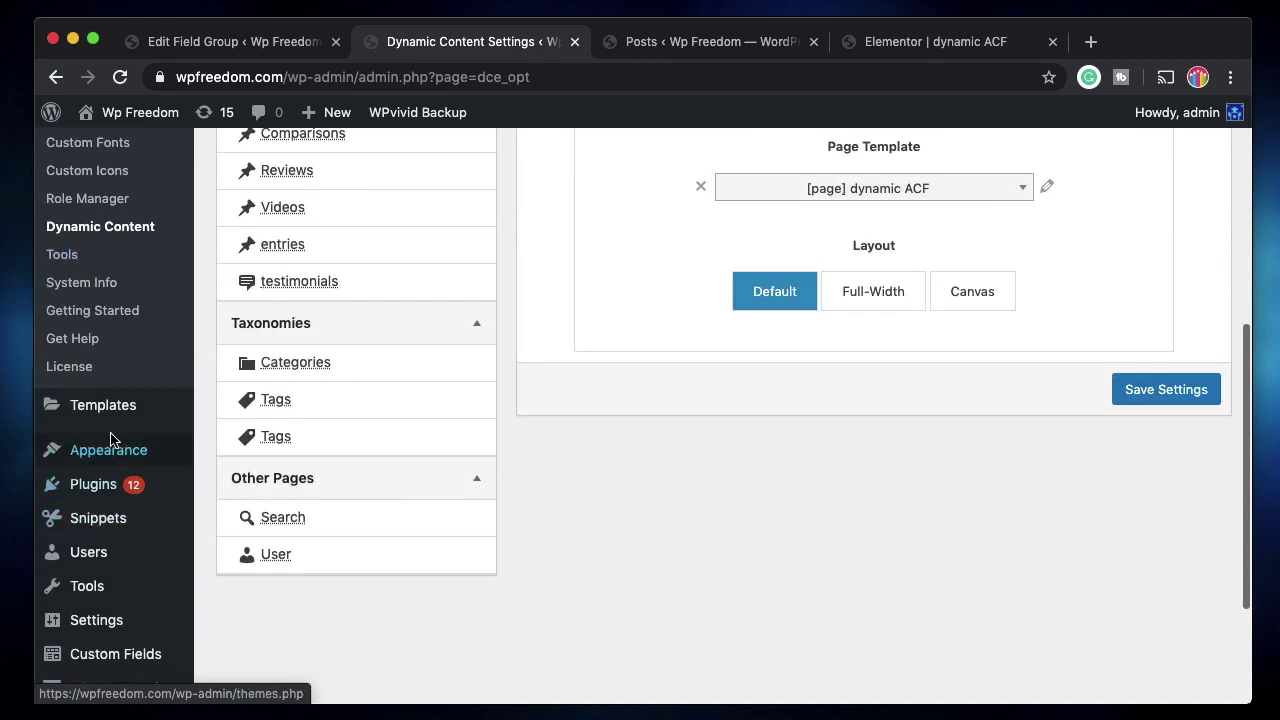
pyautogui.moveTo(110, 405)
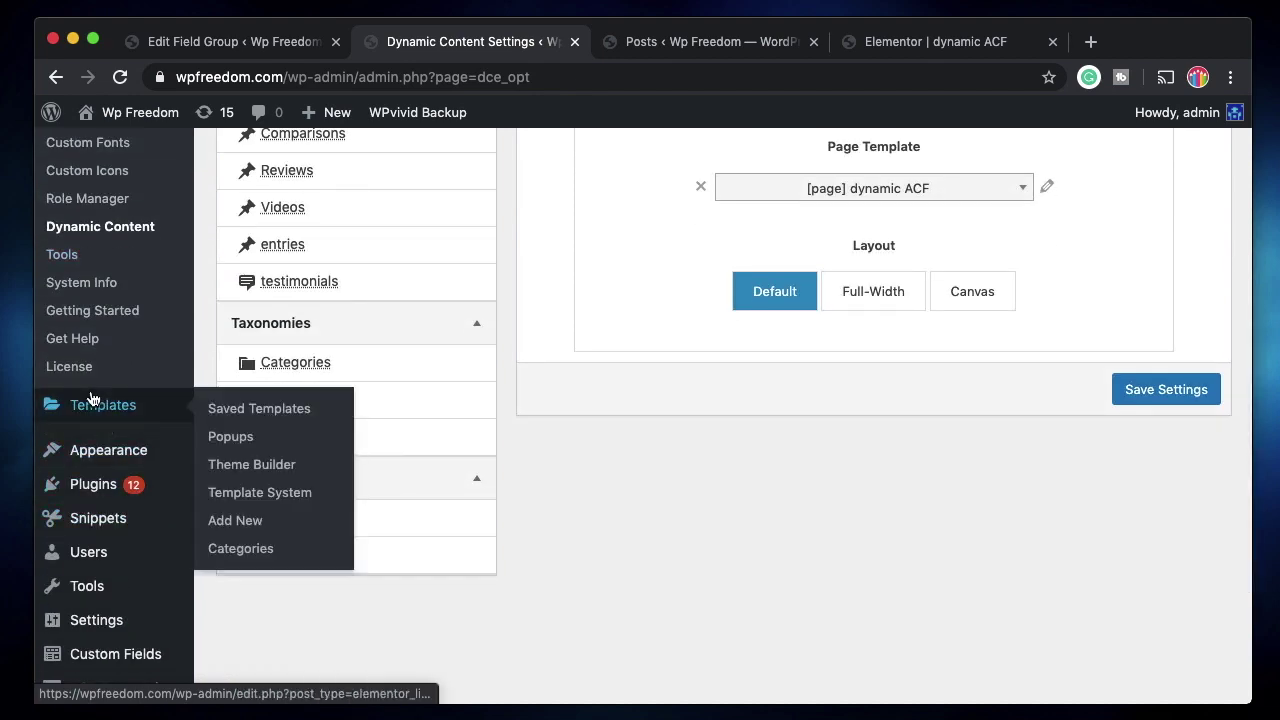
pyautogui.click(249, 520)
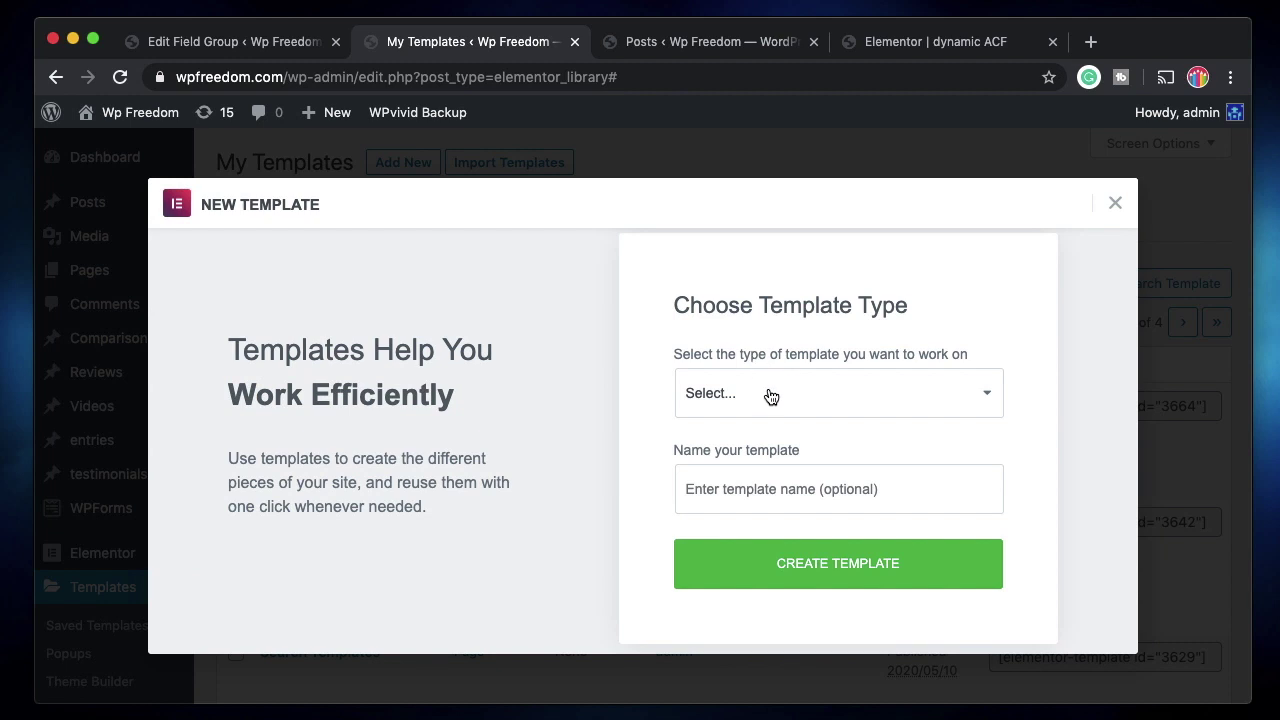
pyautogui.click(770, 395)
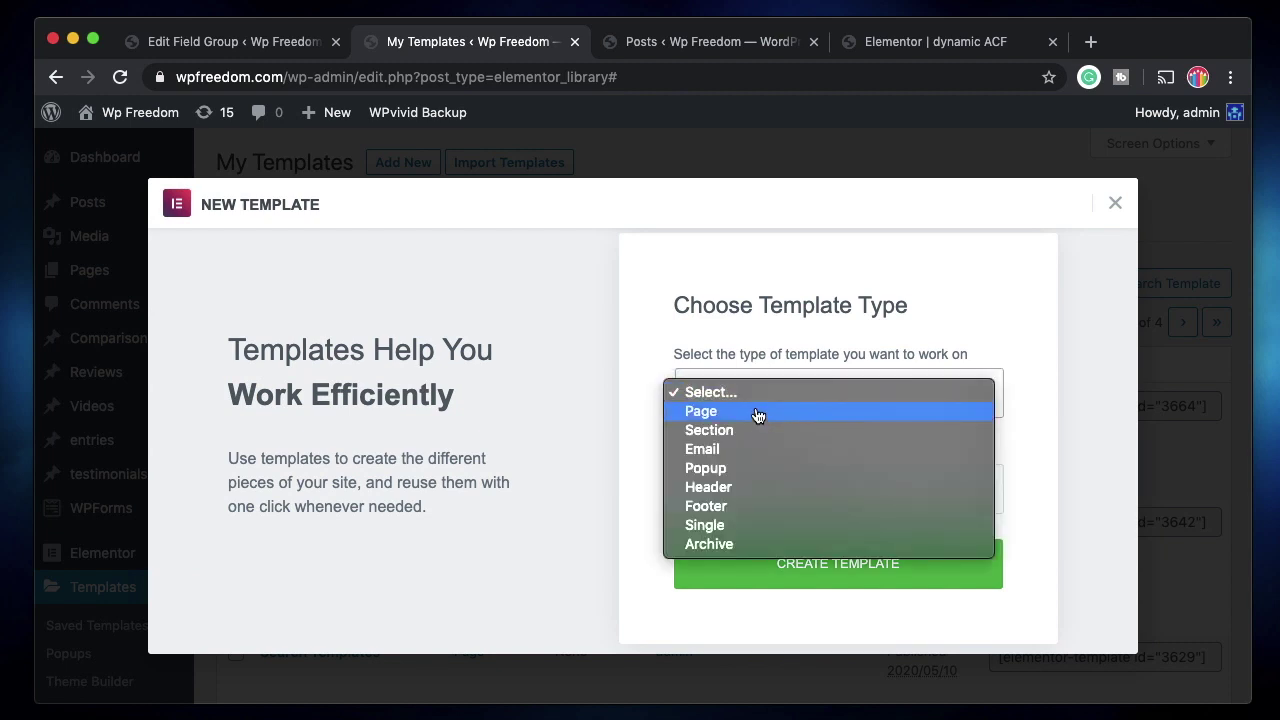
pyautogui.click(760, 413)
pyautogui.click(735, 498)
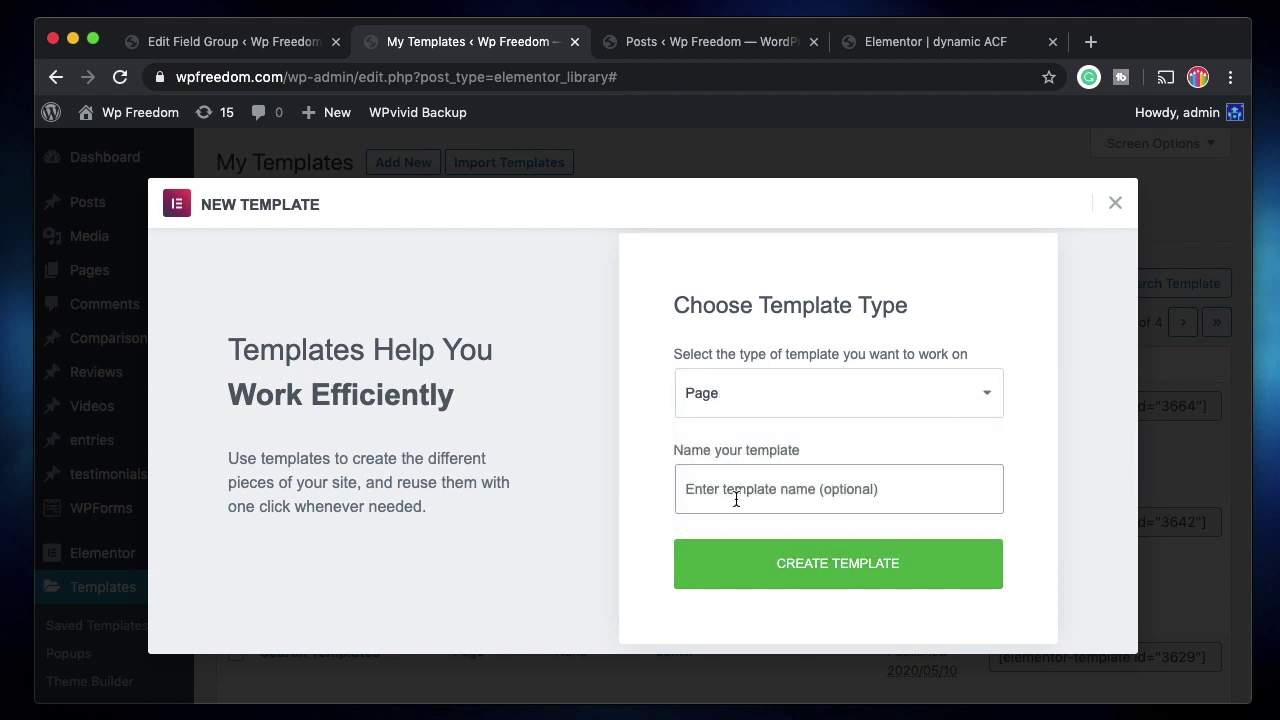
pyautogui.write('Relational Loop ACF')
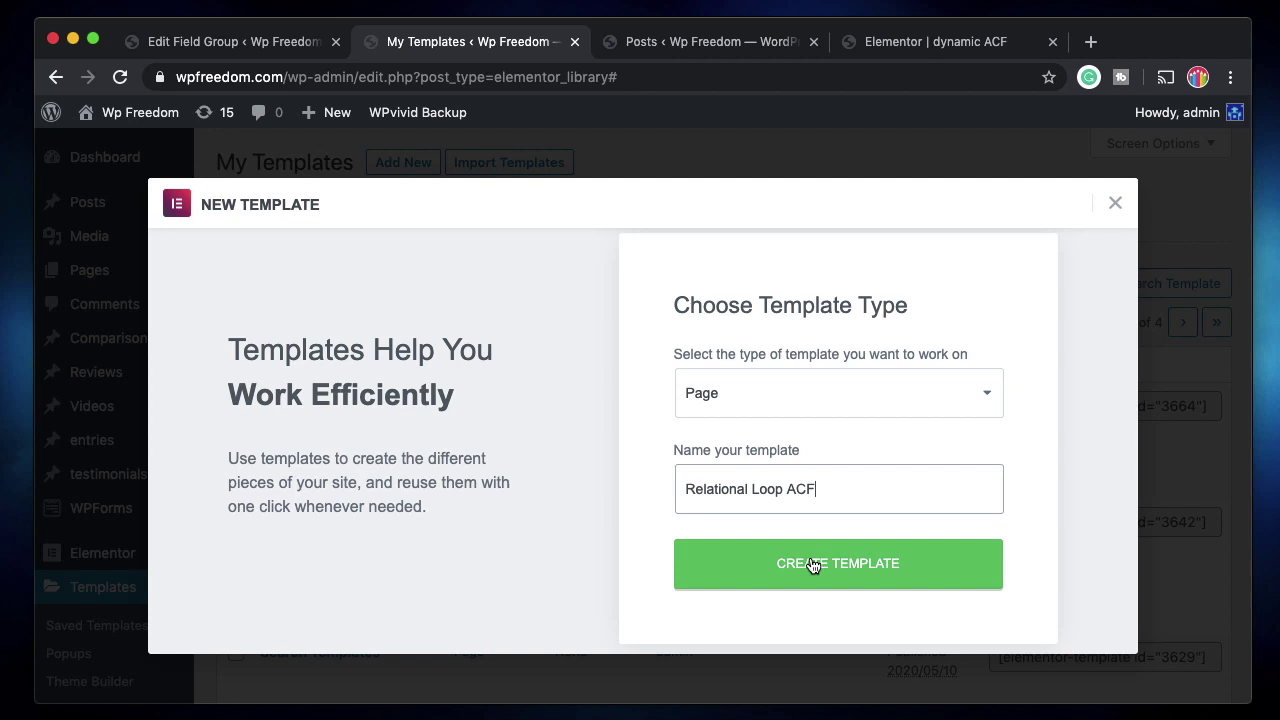
pyautogui.click(811, 564)
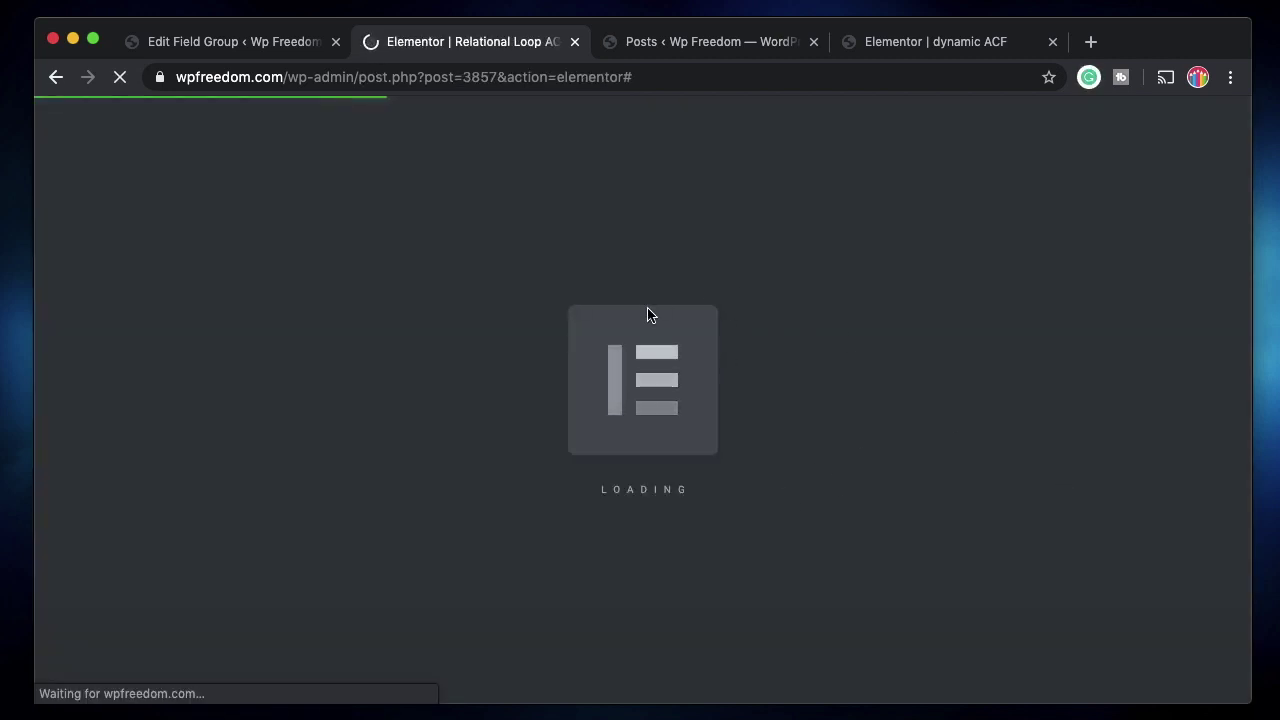
# - Check the Render Template setting in the dynamic ACF template, and browse the Dynamic Content - Post widgets in the Relational Loop ACF template
pyautogui.click(924, 50)
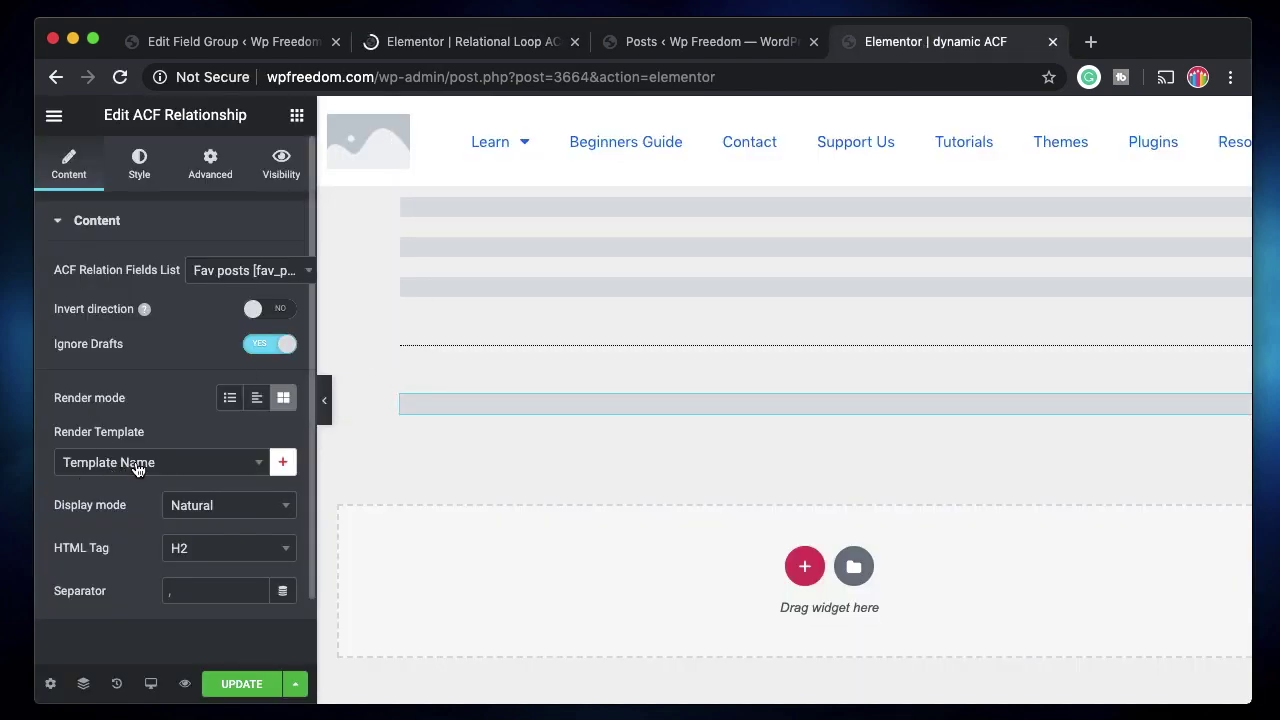
pyautogui.click(496, 44)
pyautogui.click(597, 344)
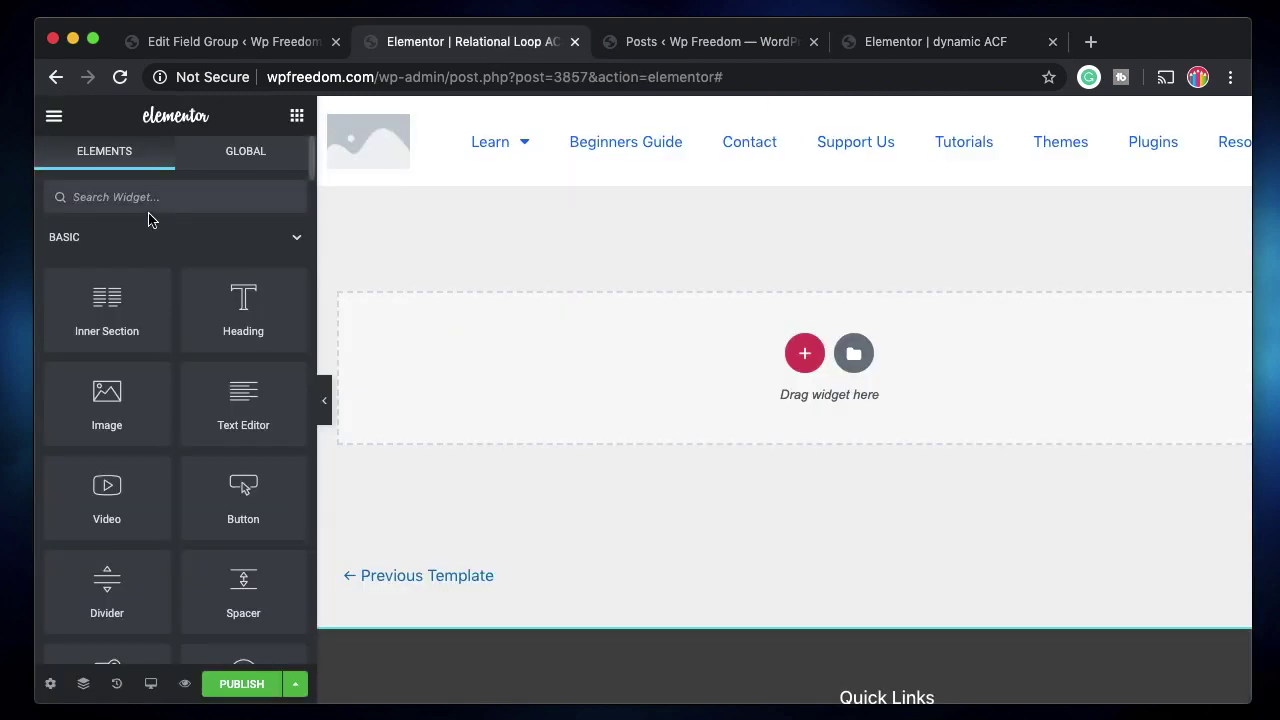
pyautogui.scroll(-1, 176, 455)
pyautogui.scroll(-10, 176, 460)
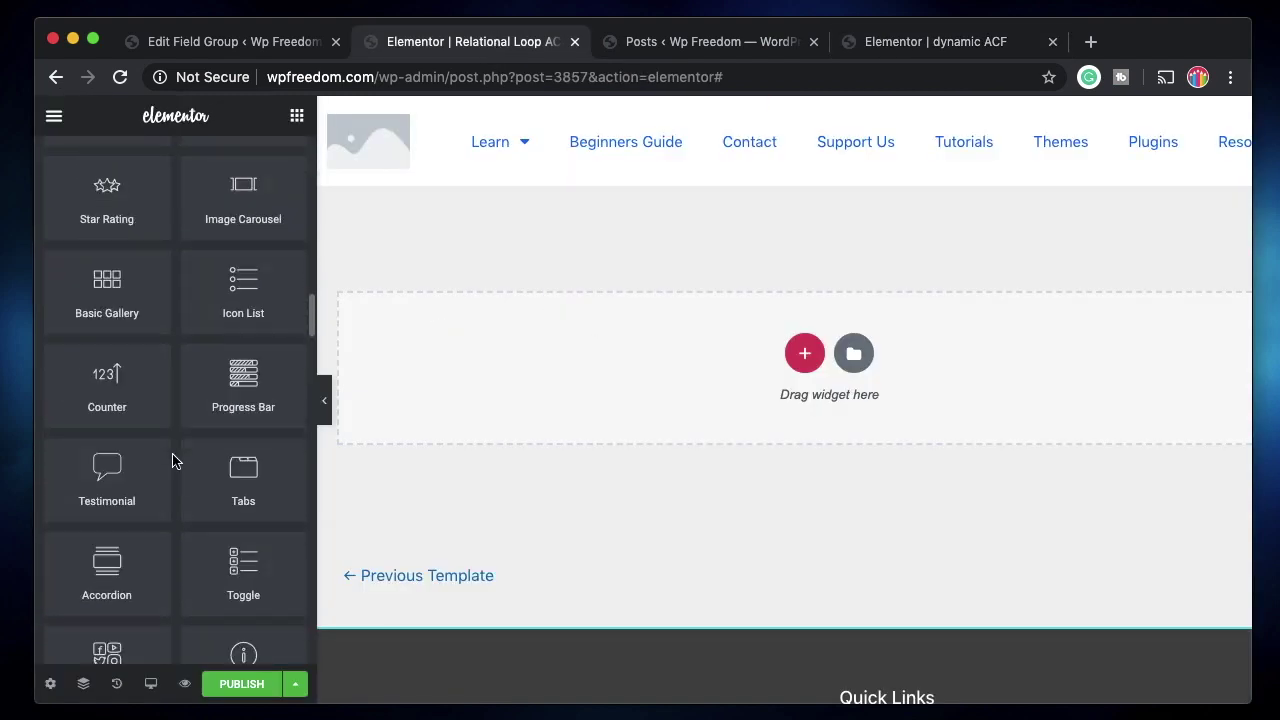
pyautogui.scroll(-8, 188, 443)
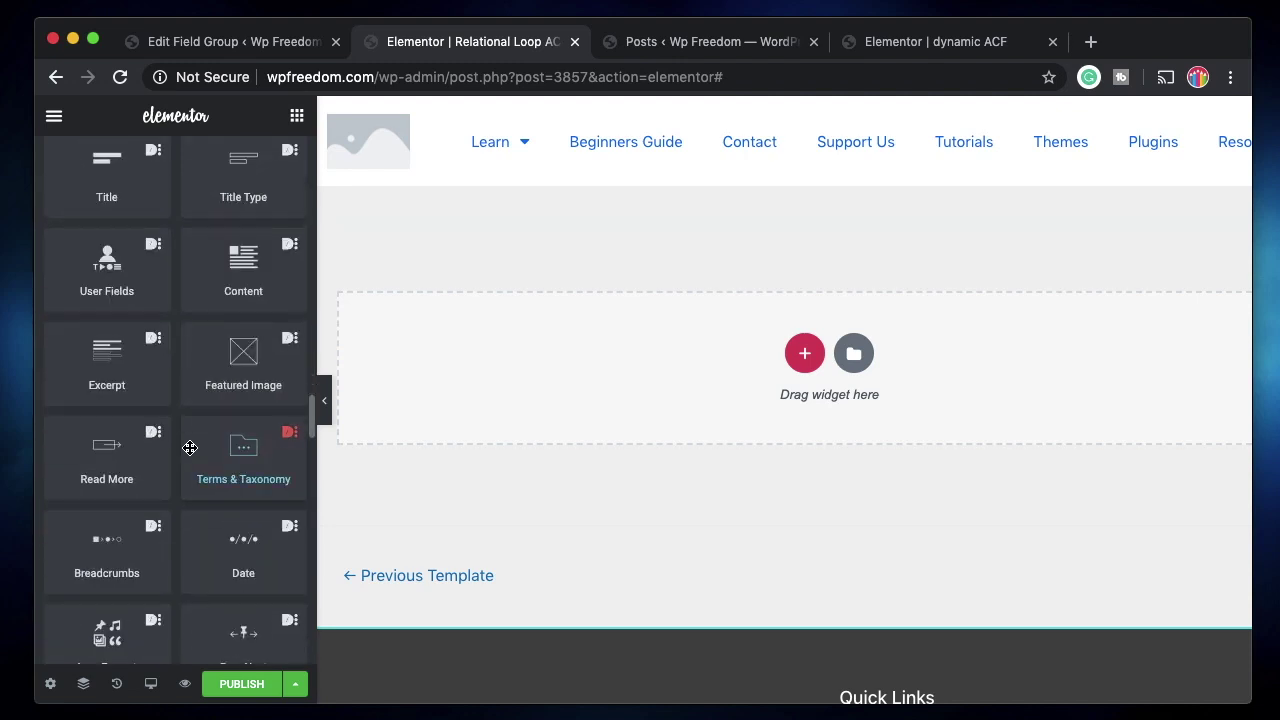
pyautogui.scroll(3, 194, 430)
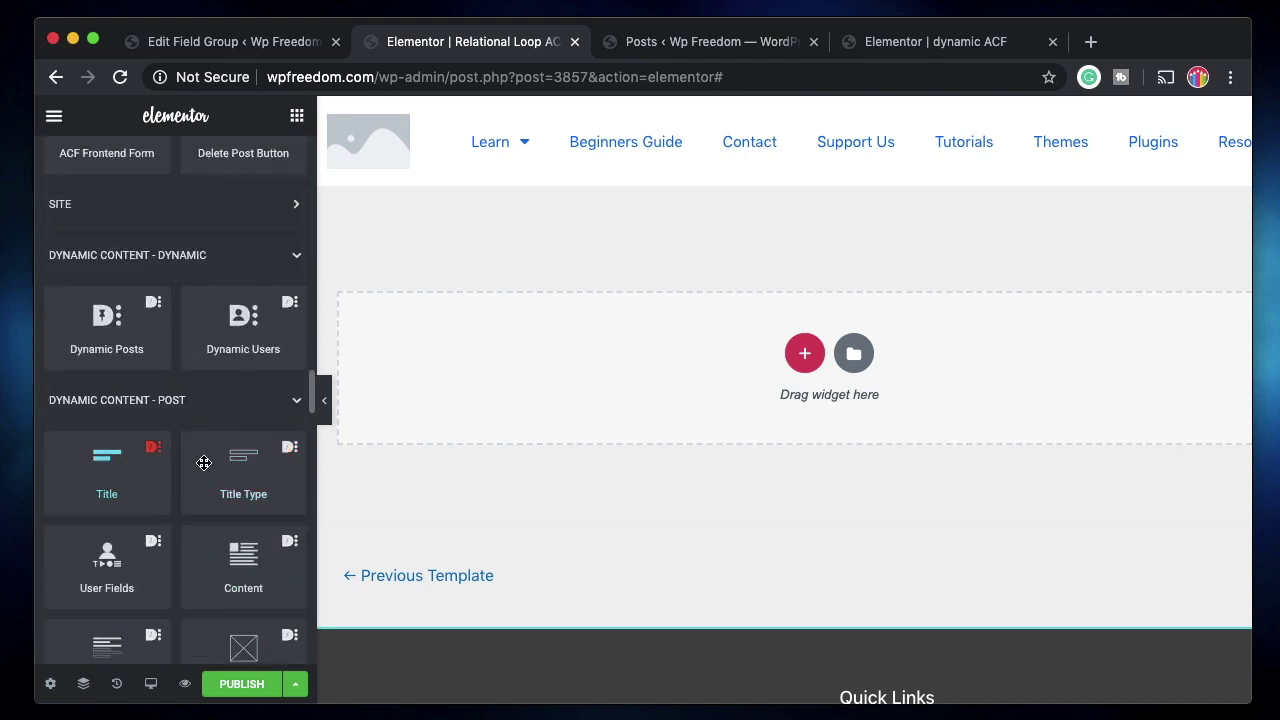
# - Add a single-column section to the Relational Loop ACF template and set its height to Min Height
pyautogui.click(800, 351)
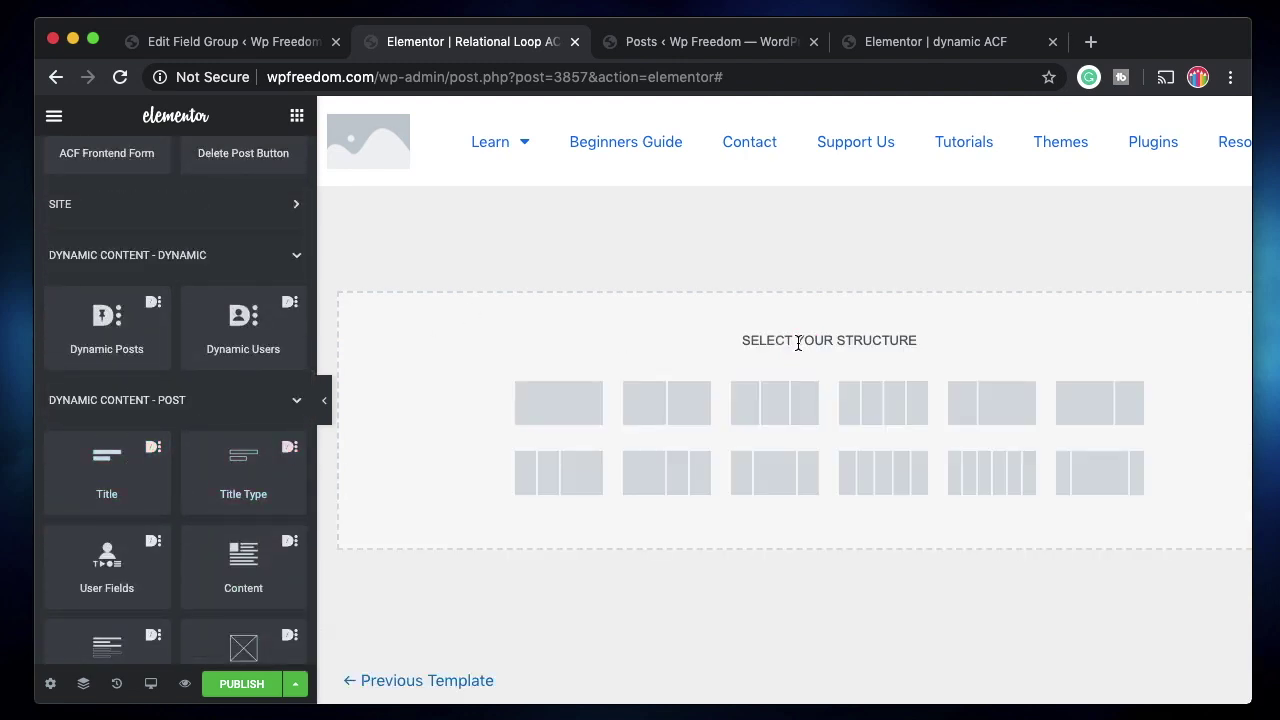
pyautogui.click(559, 403)
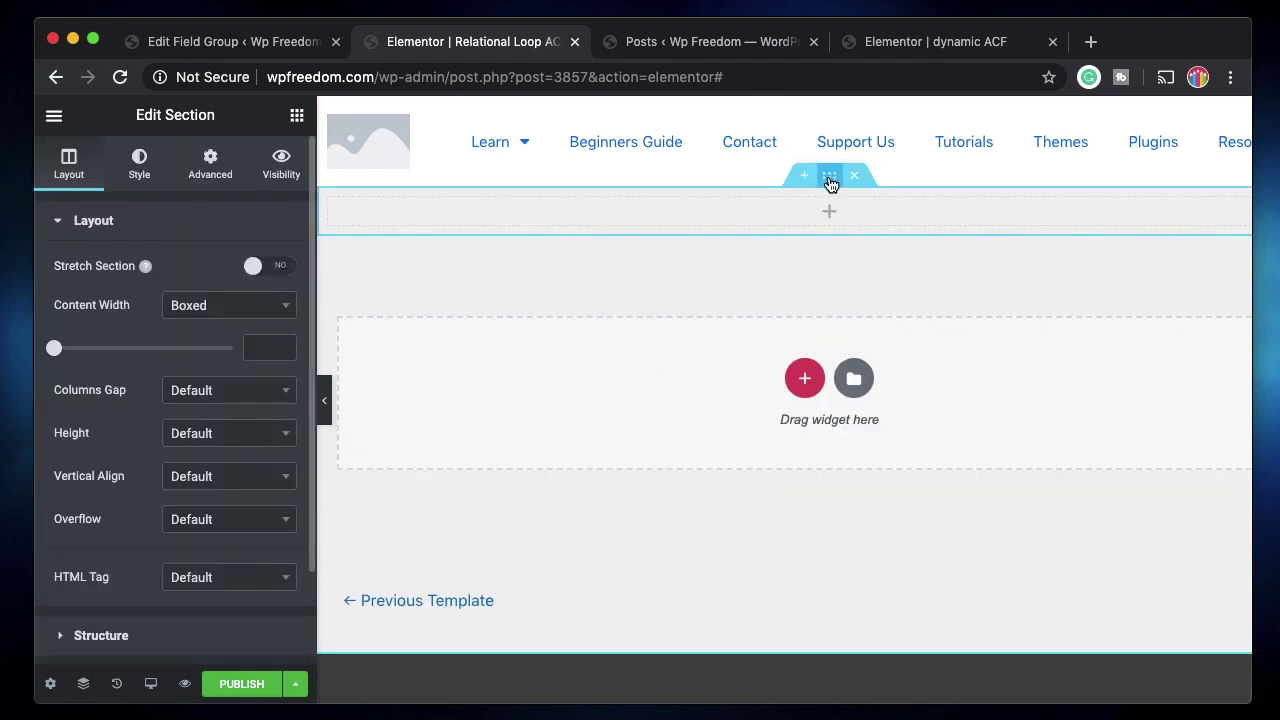
pyautogui.click(241, 447)
pyautogui.click(209, 540)
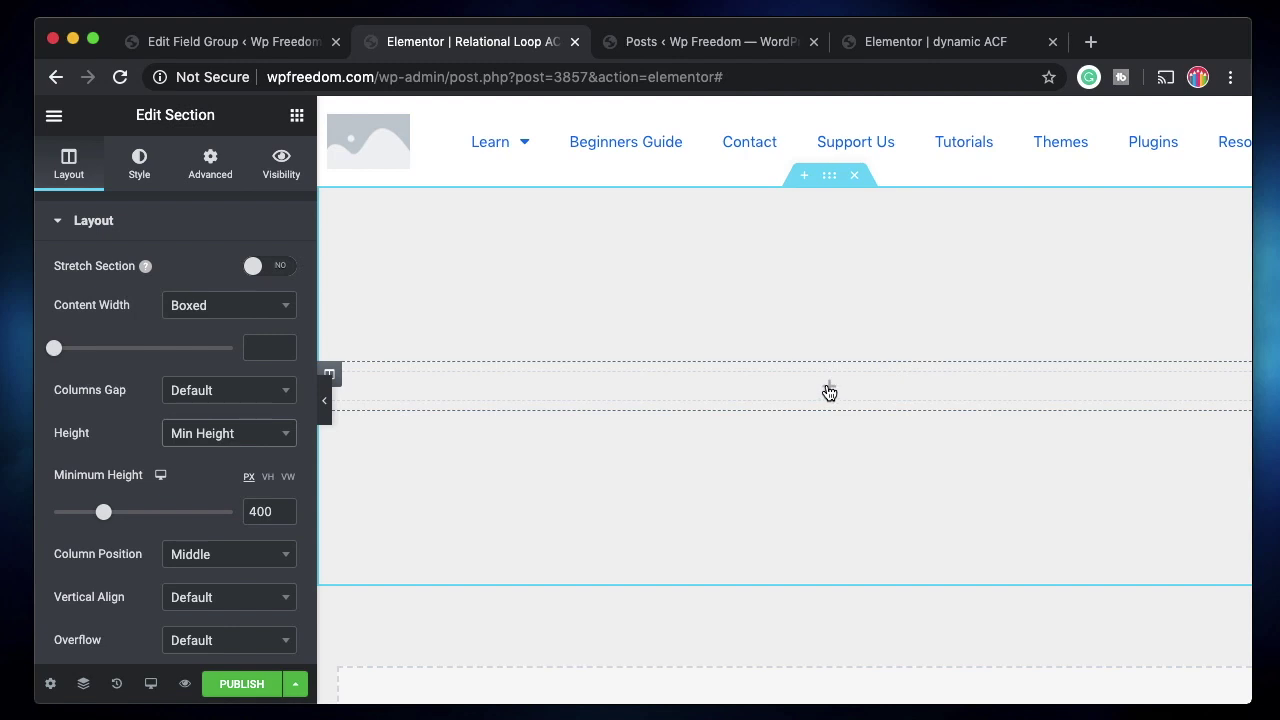
# - Add the Dynamic Content Title widget to the empty column of the new section
pyautogui.click(280, 122)
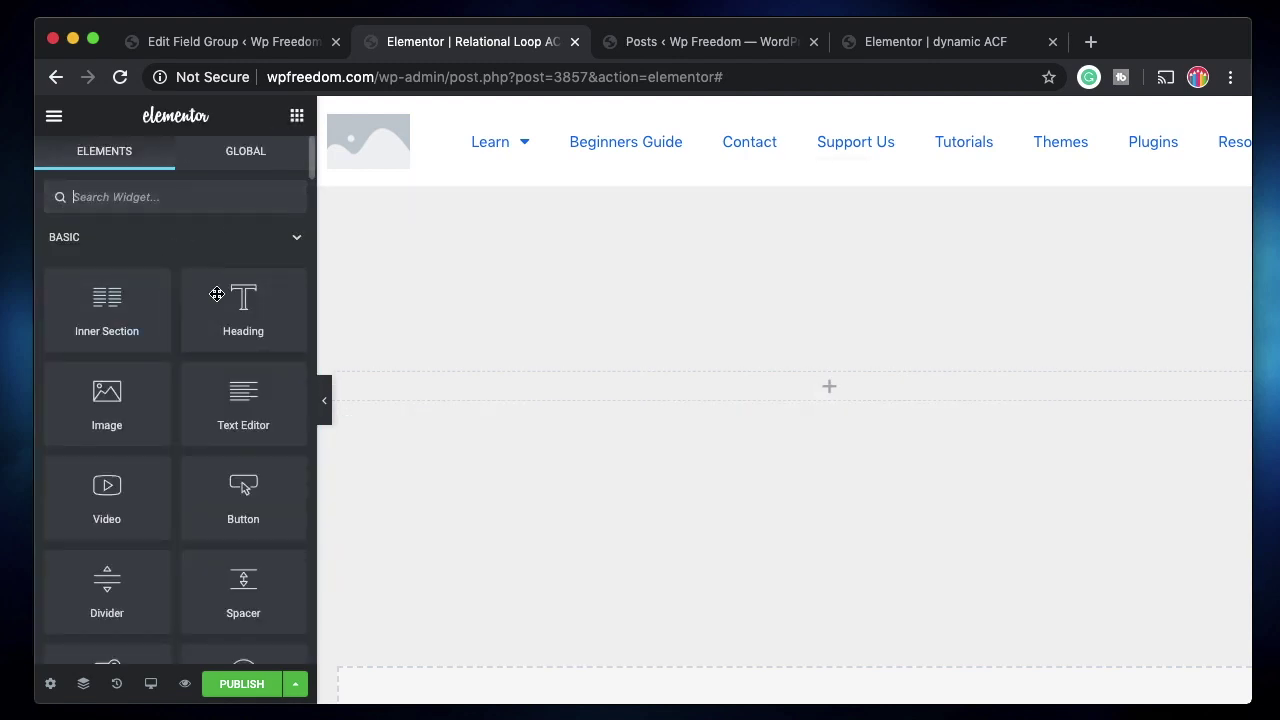
pyautogui.scroll(-15, 100, 474)
pyautogui.scroll(-10, 127, 474)
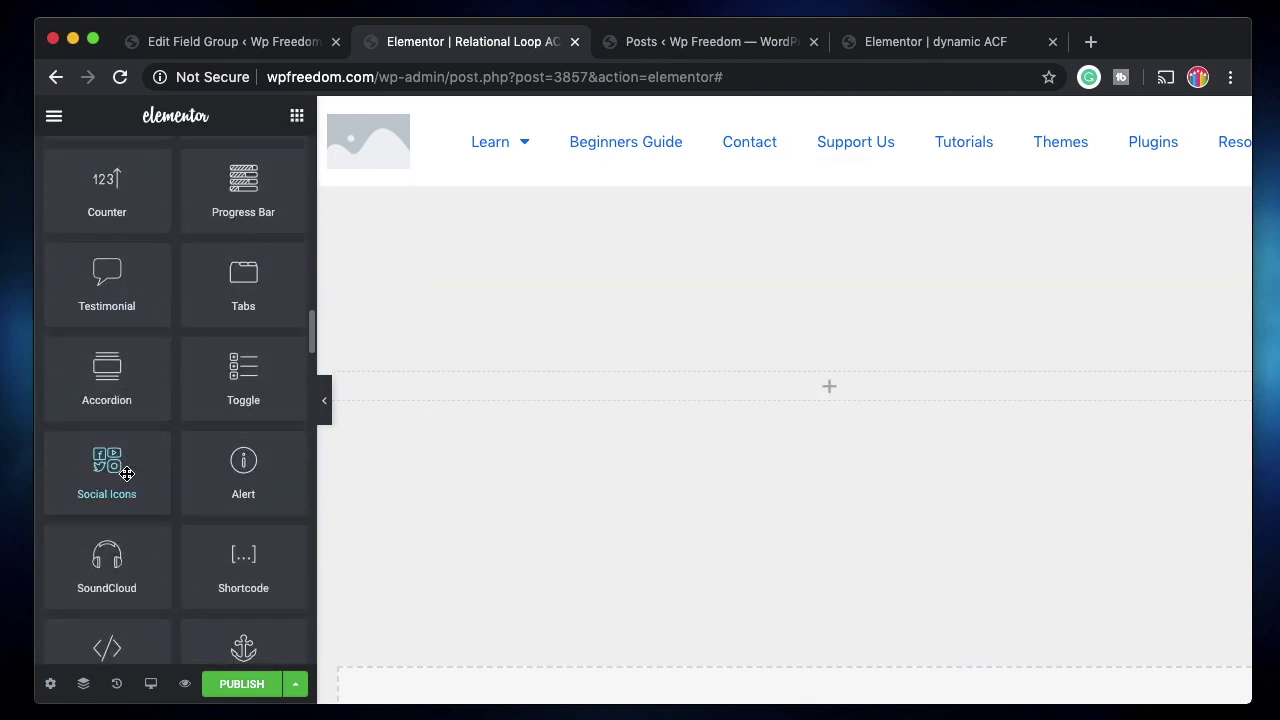
pyautogui.scroll(2, 127, 474)
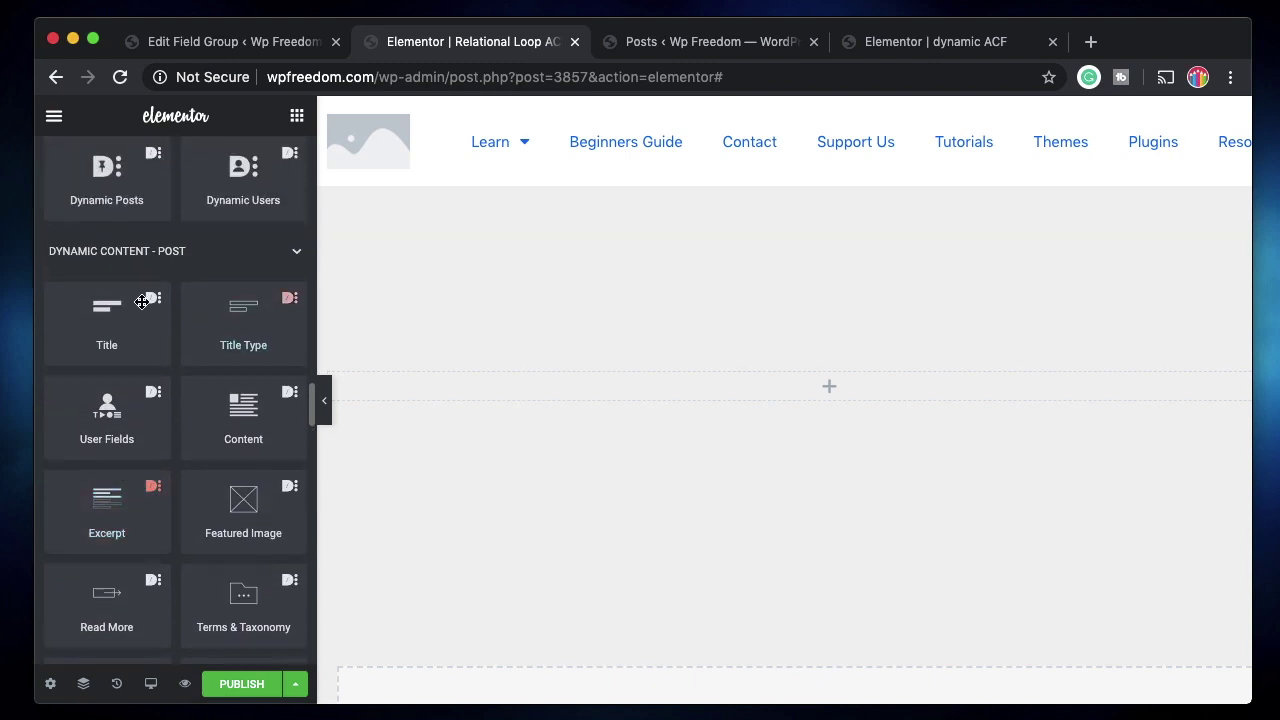
pyautogui.moveTo(123, 323); pyautogui.dragTo(783, 384)
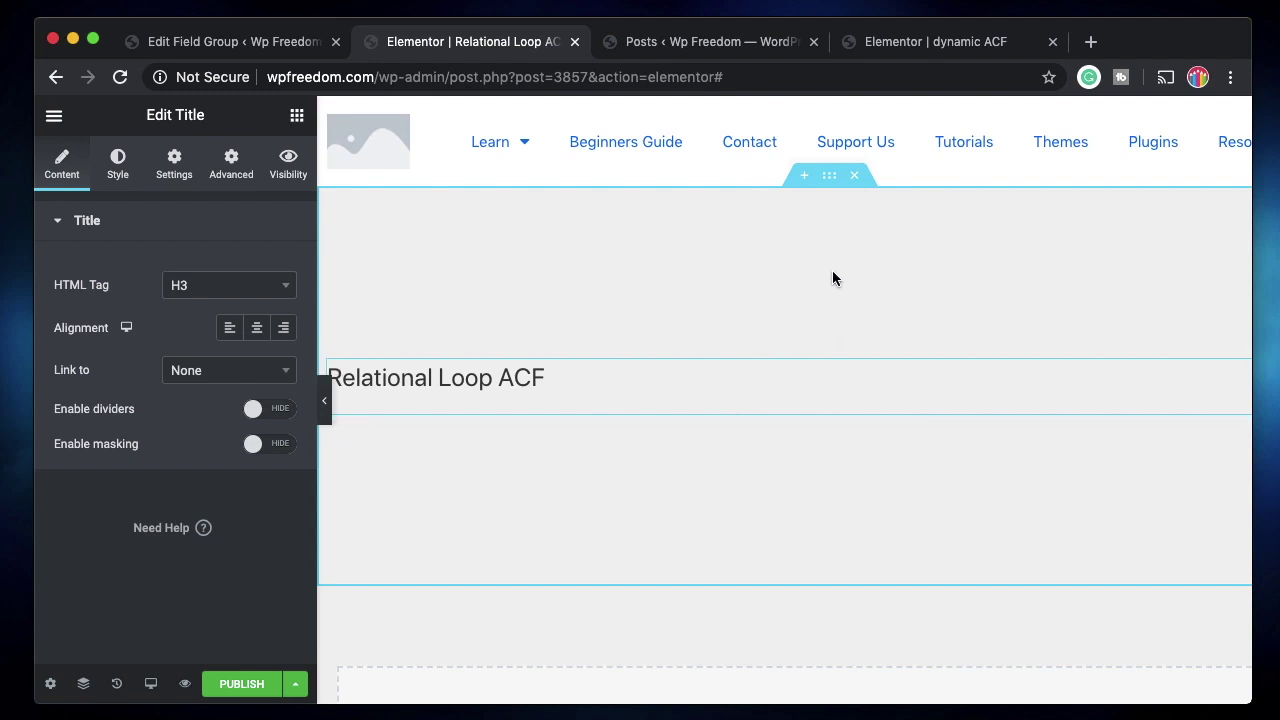
# - Center-align the Title widget in the Relational Loop ACF template
pyautogui.click(700, 42)
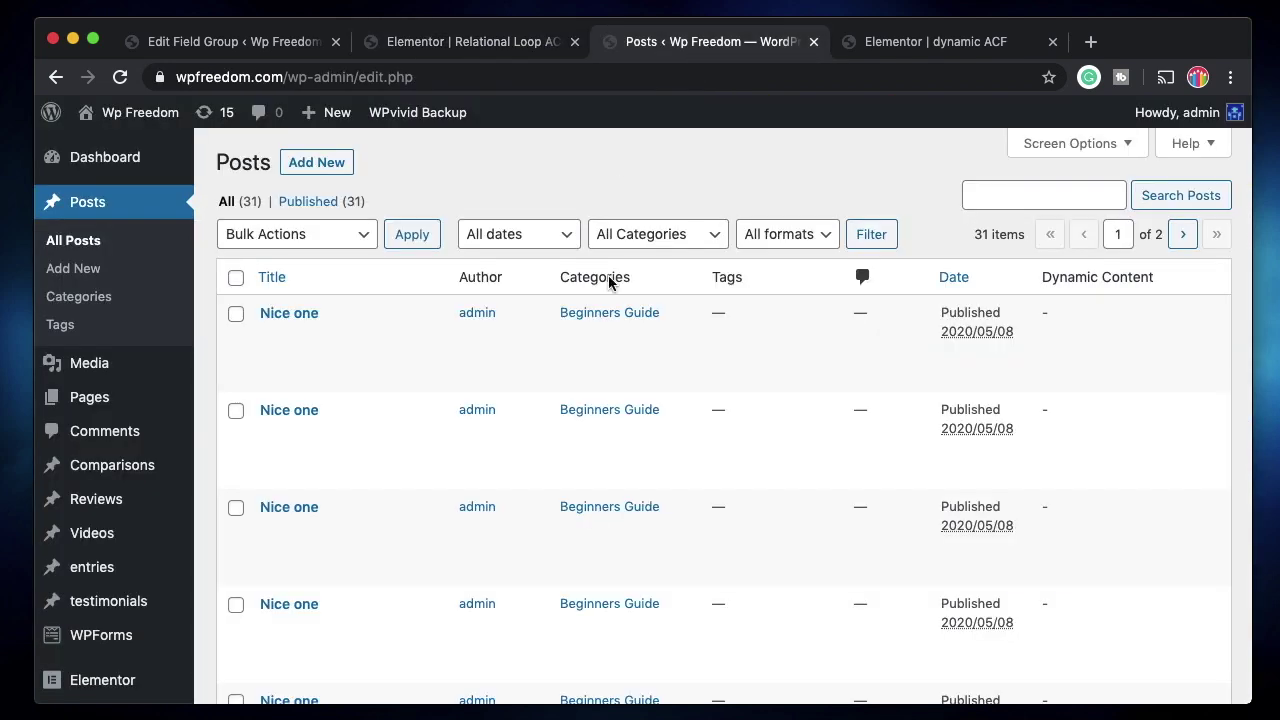
pyautogui.click(940, 42)
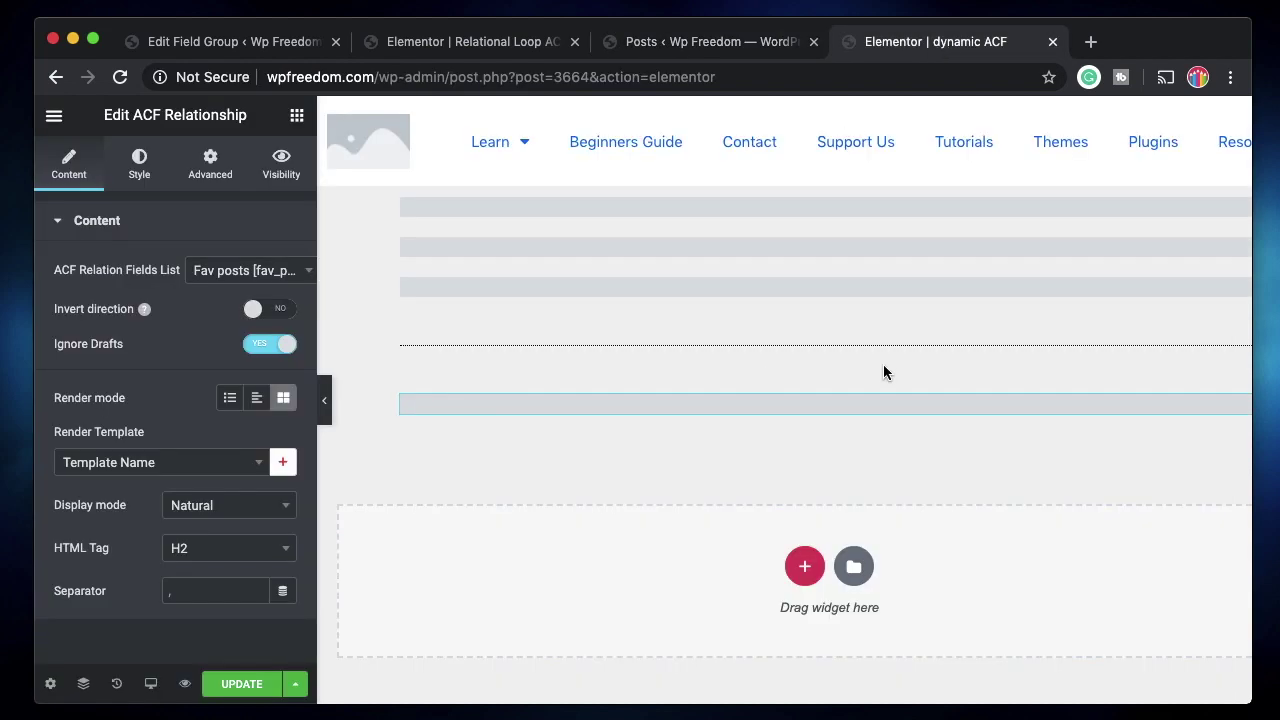
pyautogui.click(700, 50)
pyautogui.click(460, 42)
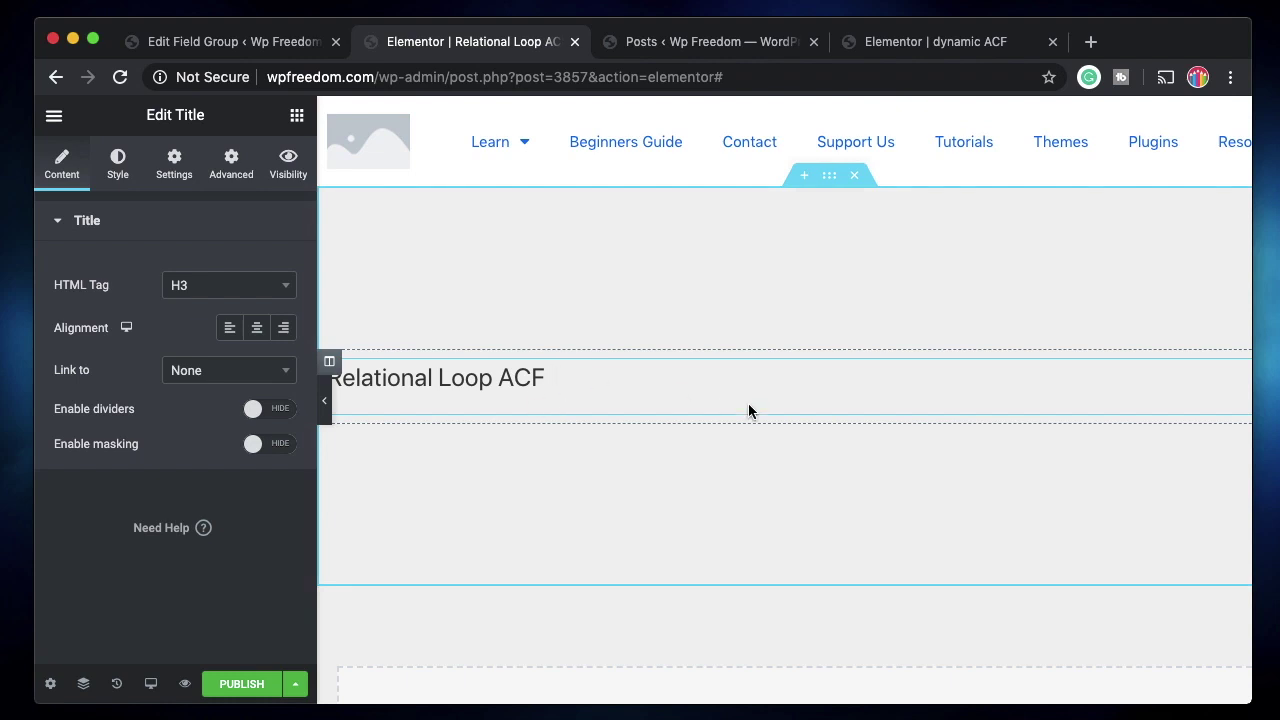
pyautogui.click(256, 330)
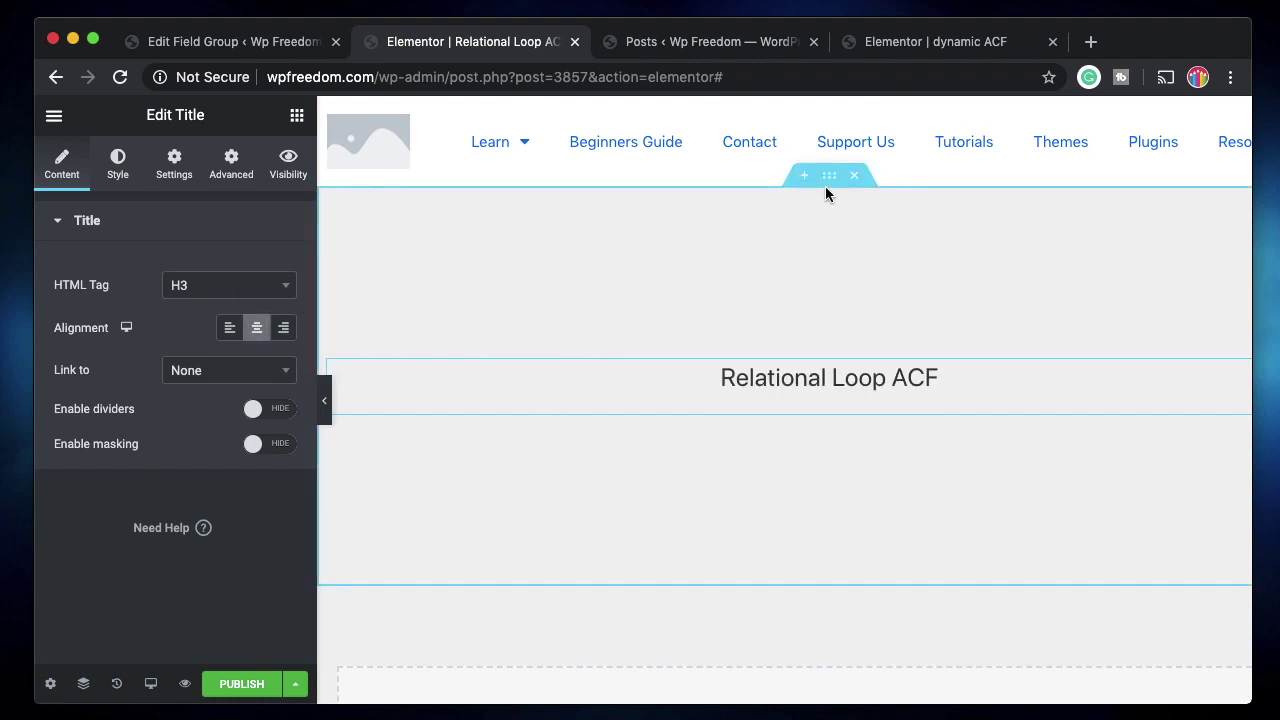
# - Add the Post Metas widget below the title in the Relational Loop ACF section
pyautogui.click(296, 118)
pyautogui.write('re')
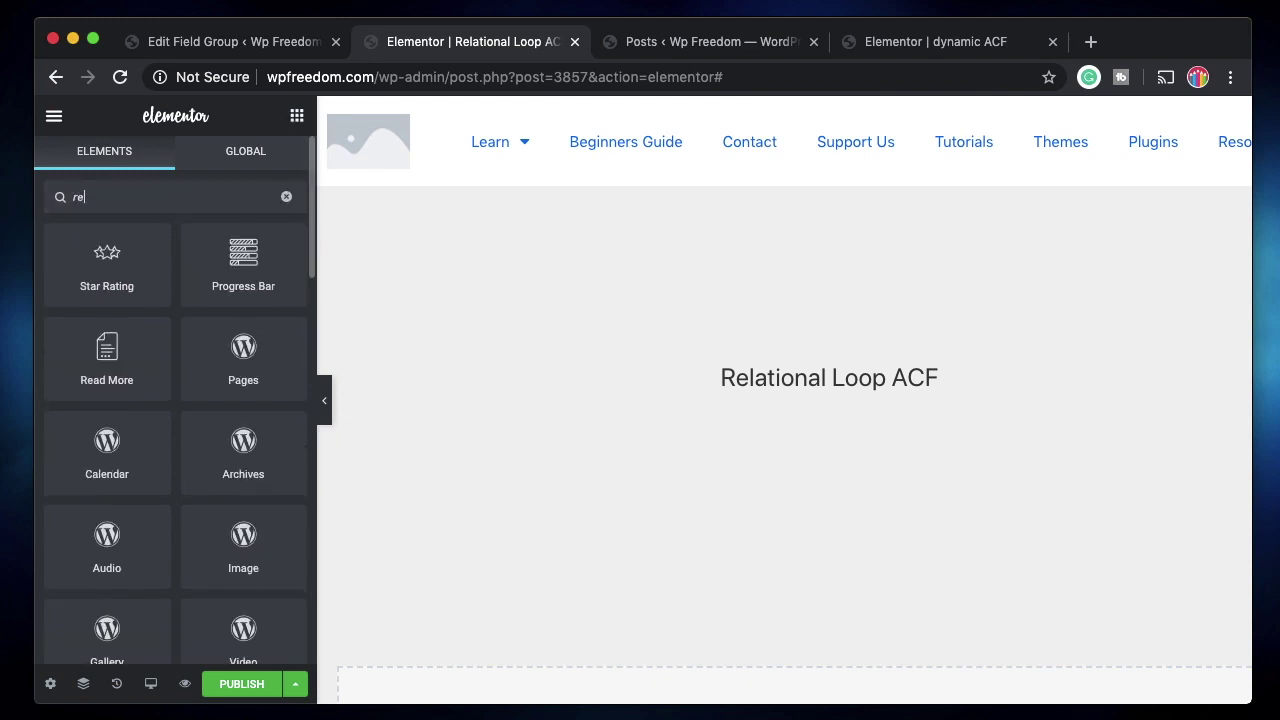
pyautogui.press('BackSpace')
pyautogui.press('BackSpace')
pyautogui.write('but')
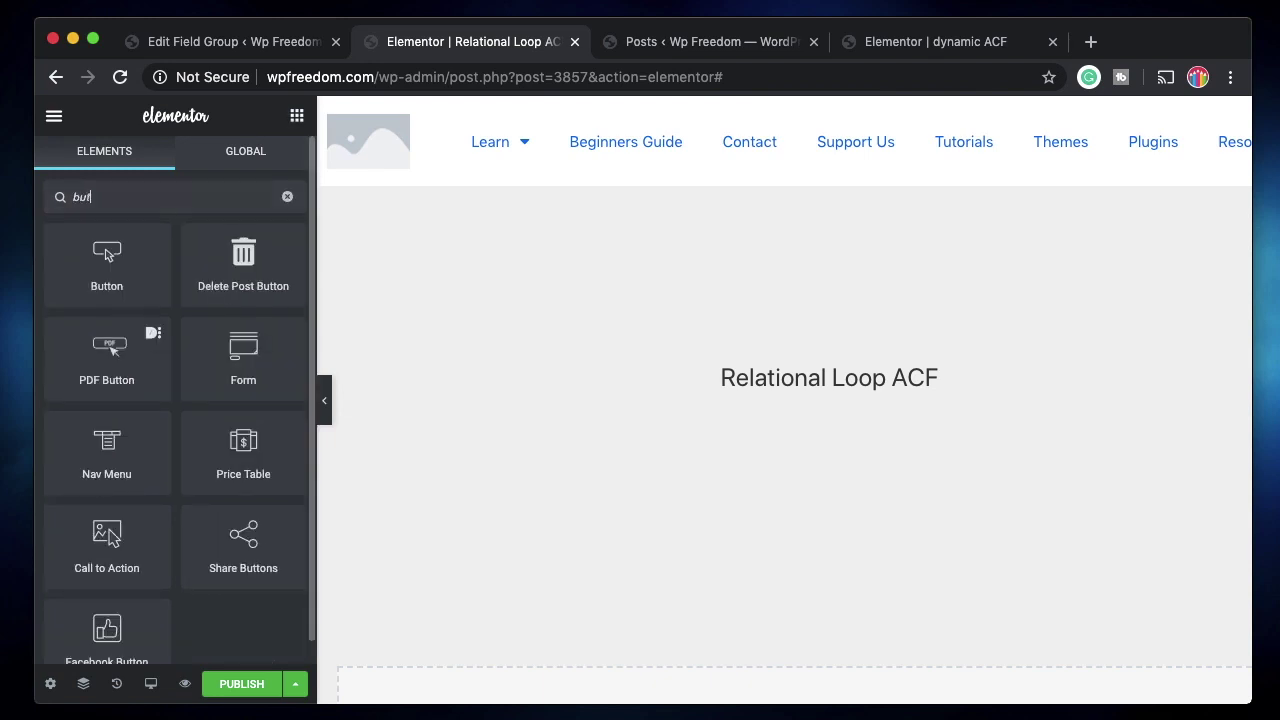
pyautogui.moveTo(107, 430); pyautogui.dragTo(837, 394)
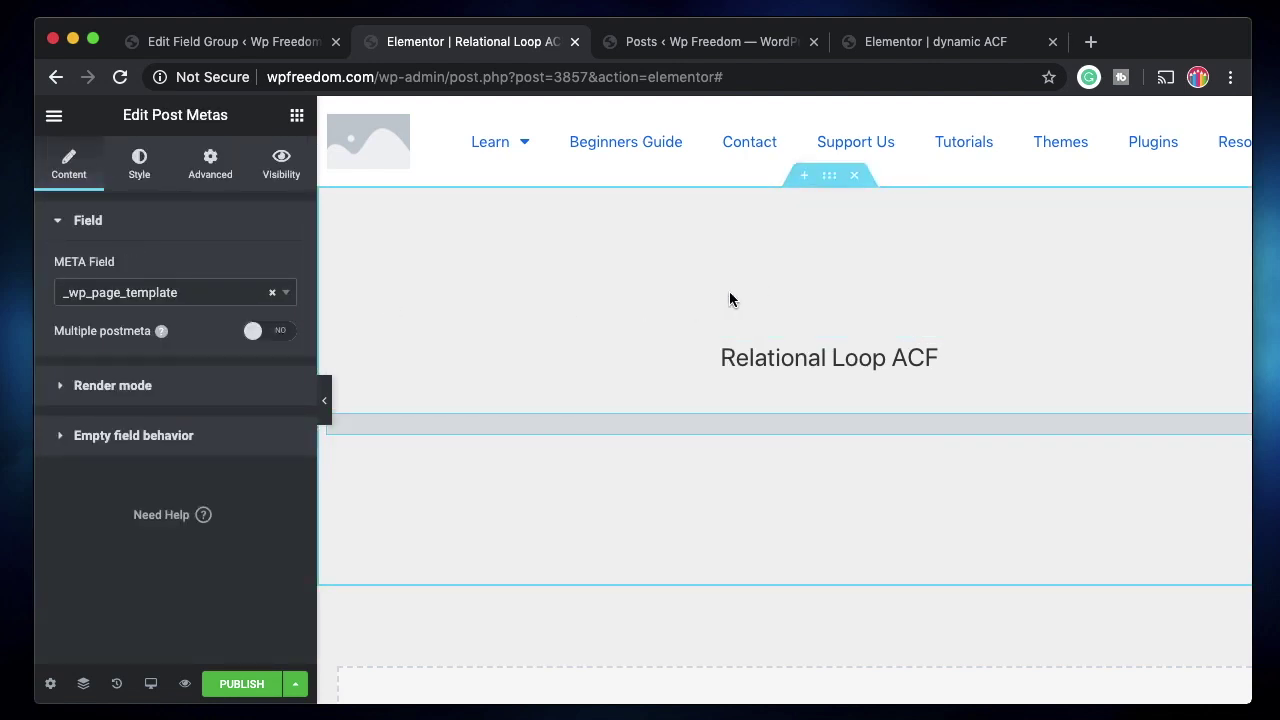
# - Give the section a classic background that uses the post's dynamic Featured Image
pyautogui.click(828, 180)
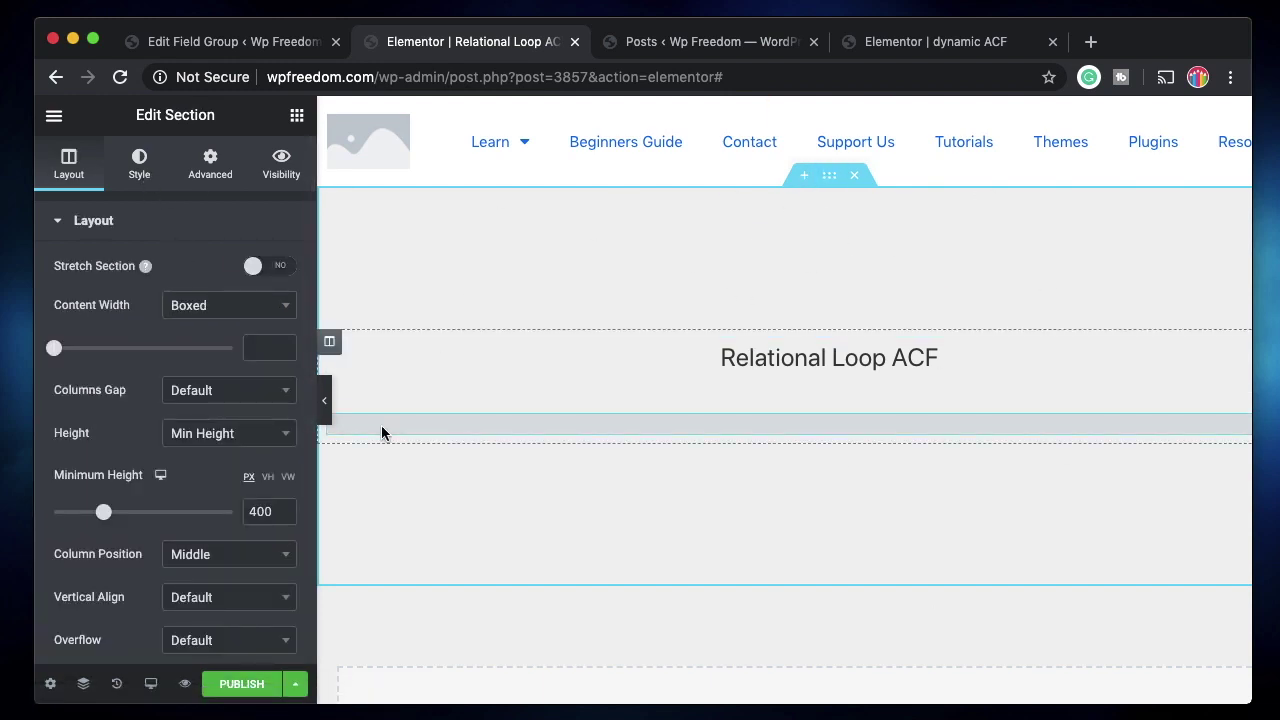
pyautogui.click(135, 172)
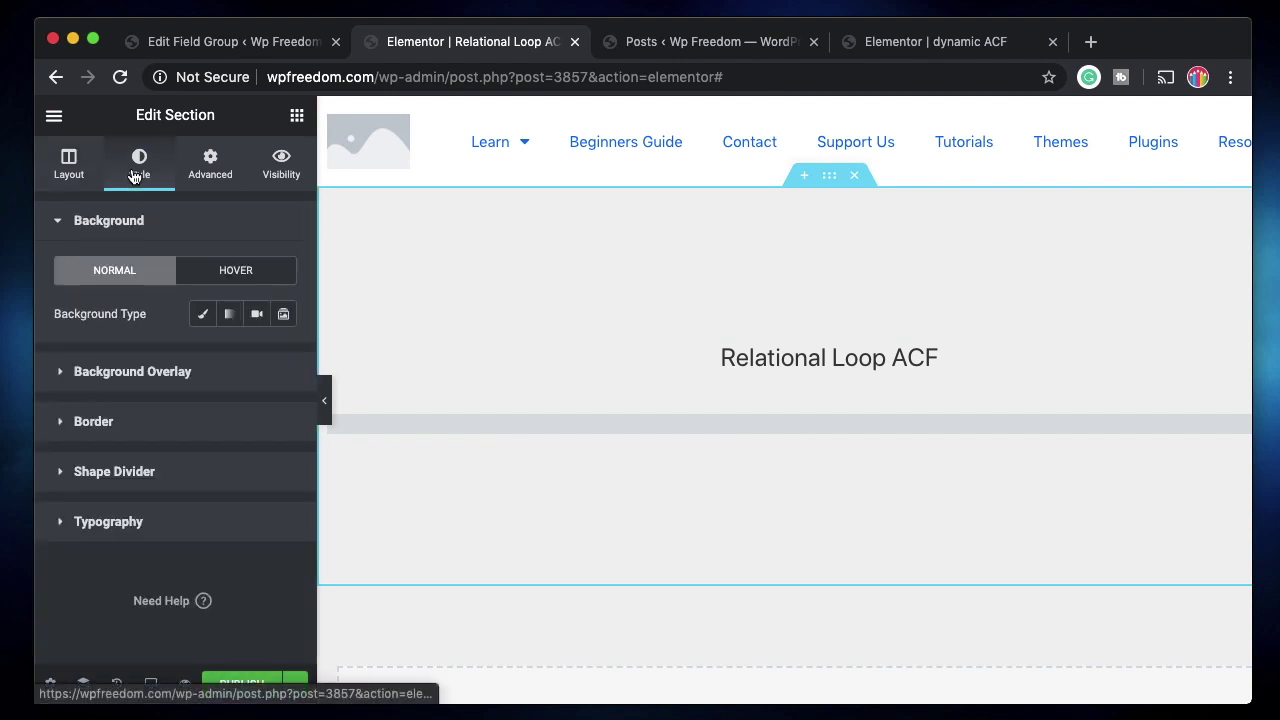
pyautogui.click(205, 316)
pyautogui.moveTo(177, 463)
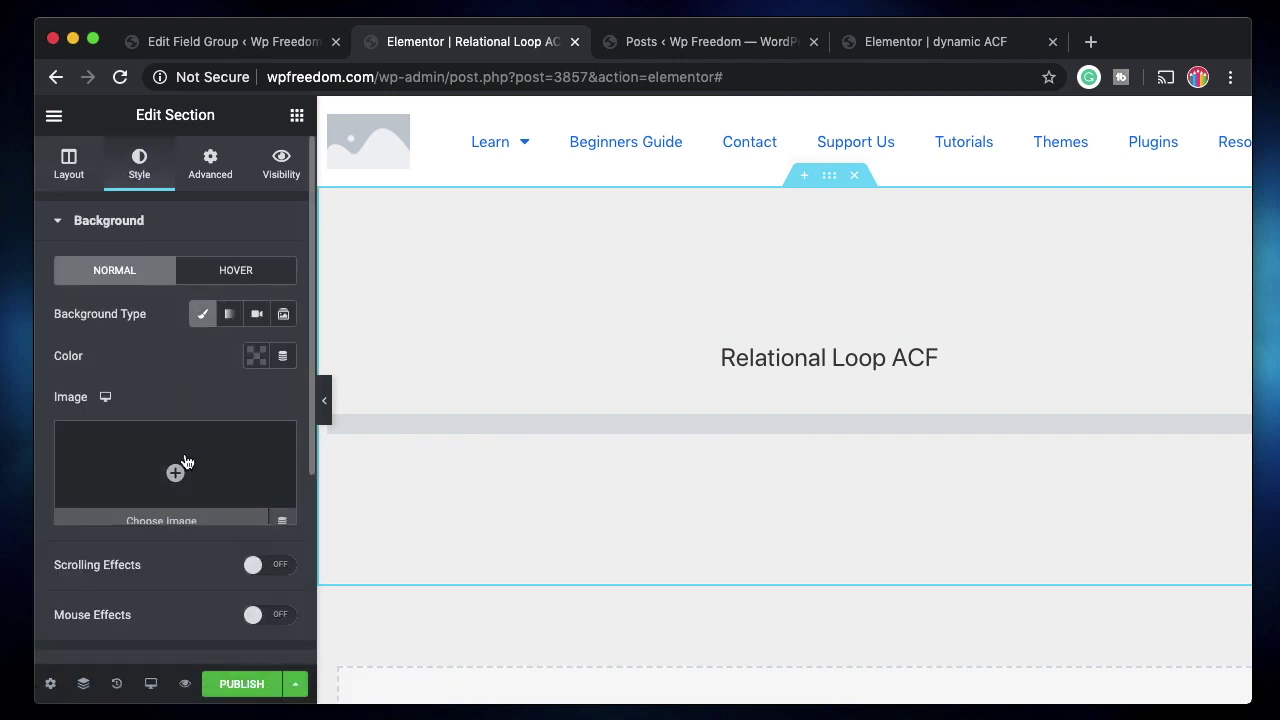
pyautogui.click(282, 515)
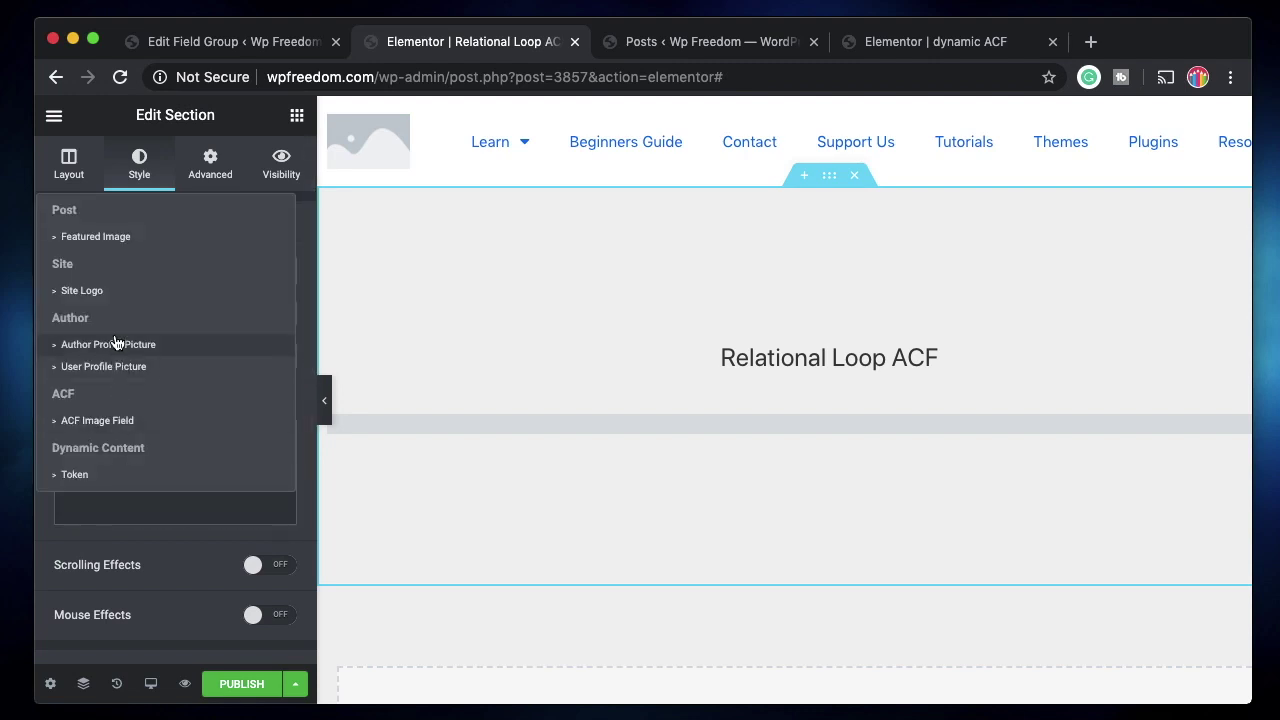
pyautogui.click(144, 238)
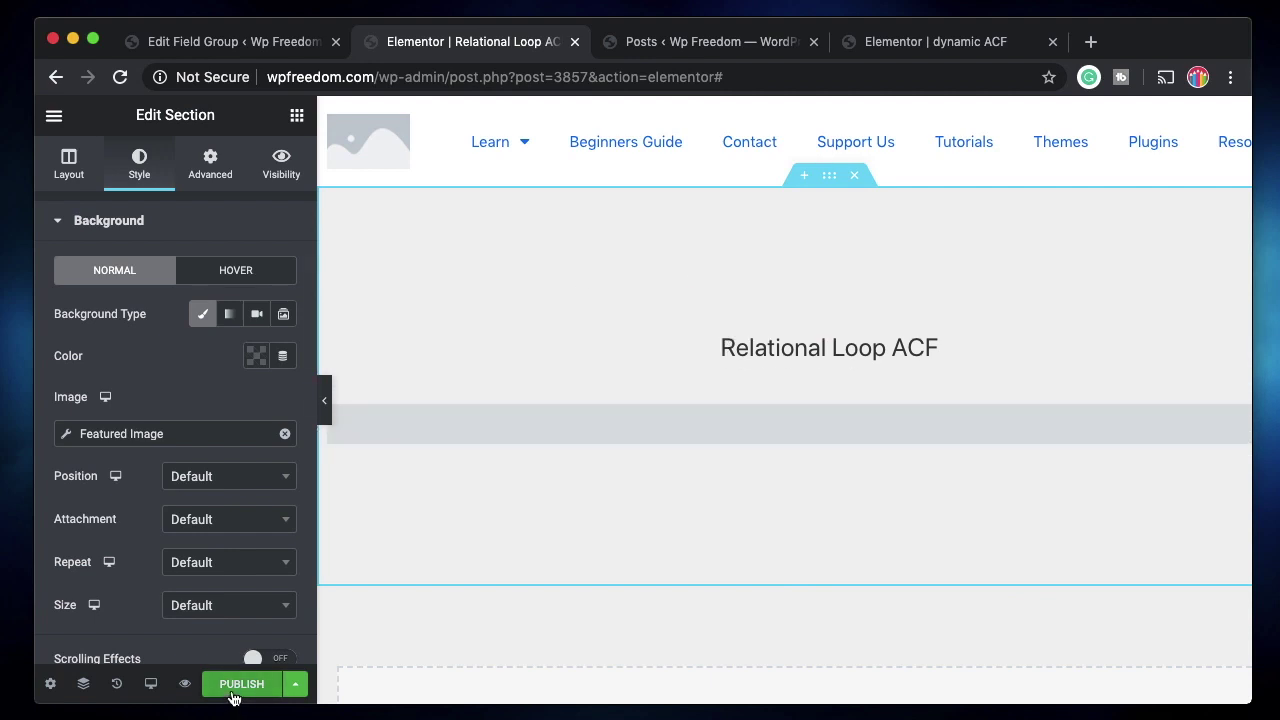
pyautogui.scroll(-2, 200, 400)
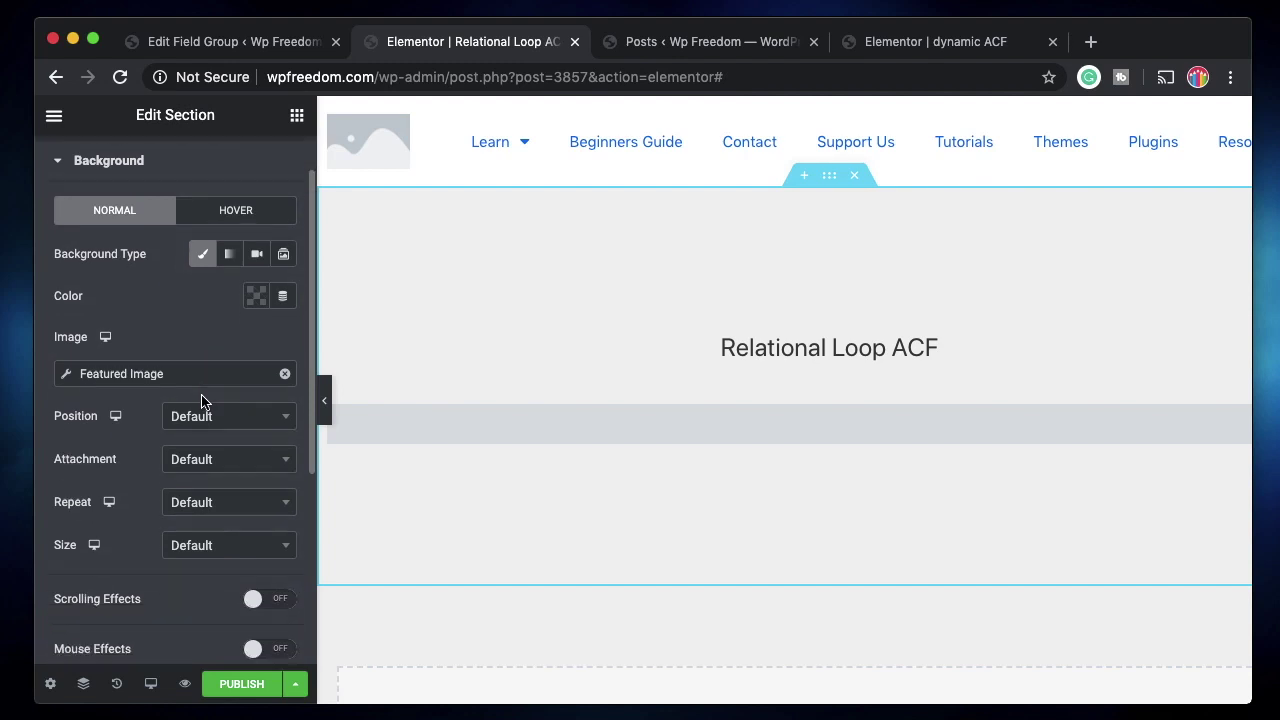
pyautogui.scroll(2, 201, 401)
# - Add a classic background overlay to the section in semi-transparent blue, #0D73EF82
pyautogui.click(135, 213)
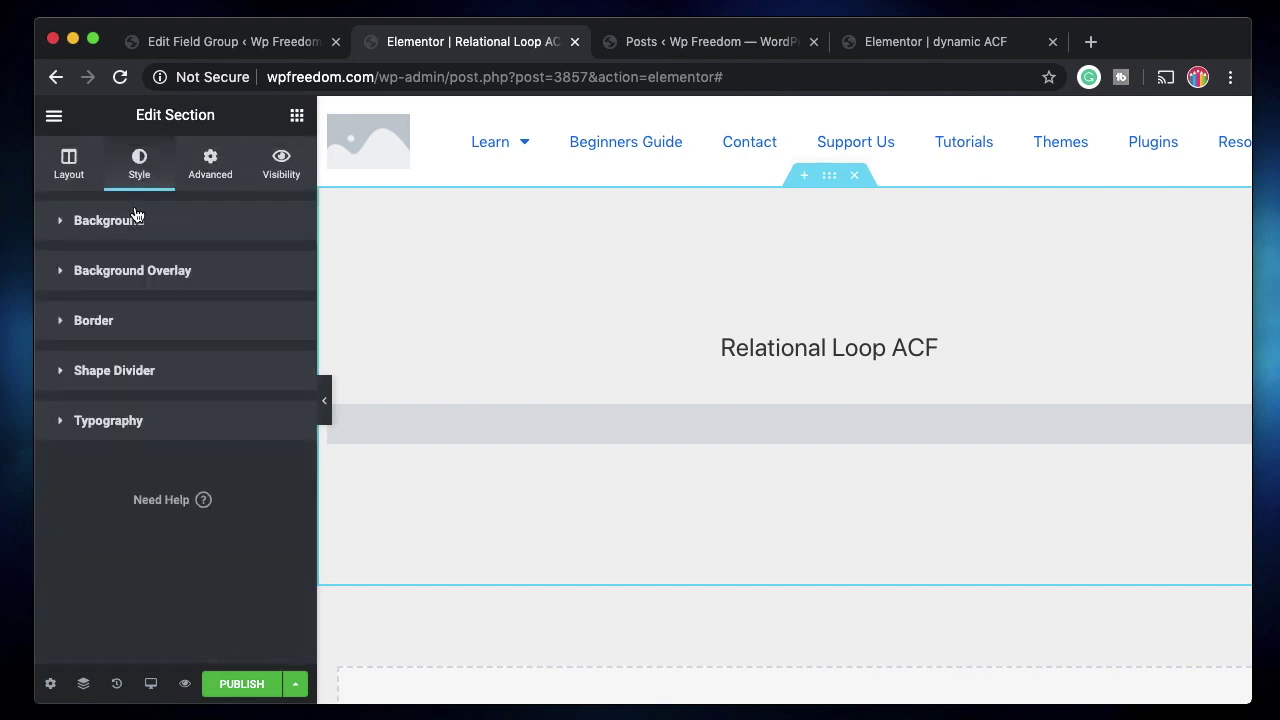
pyautogui.click(127, 287)
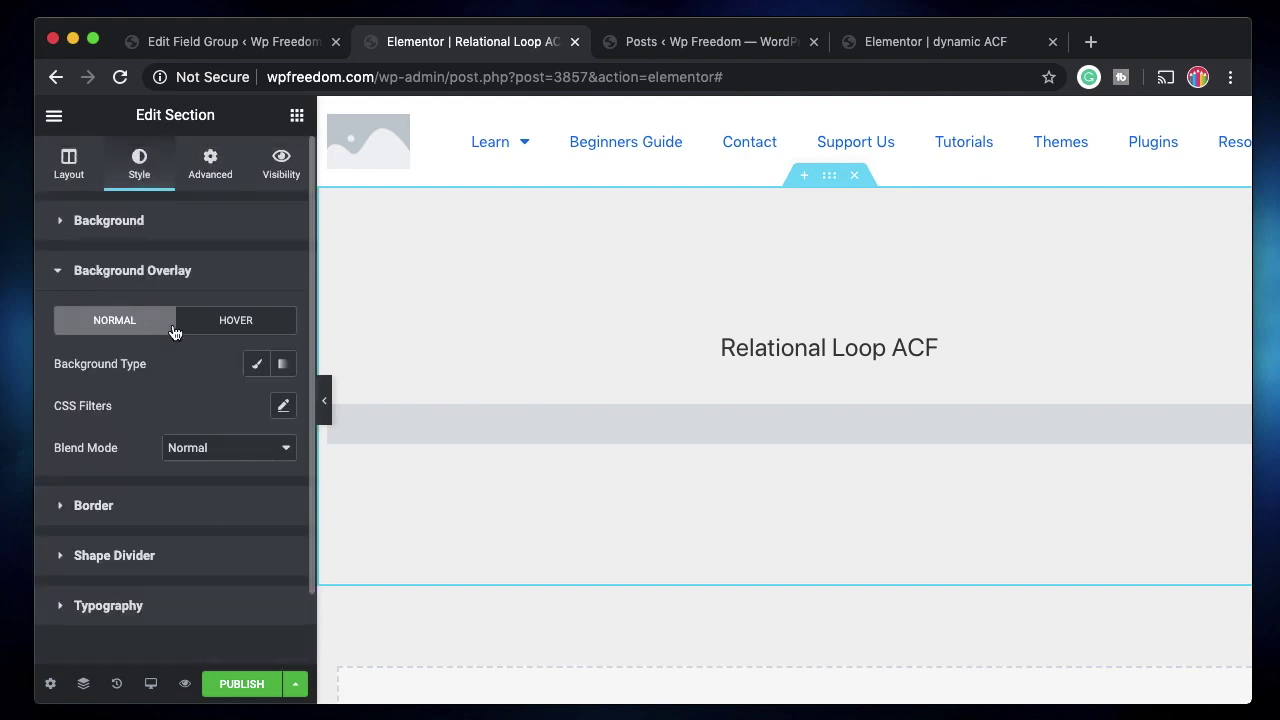
pyautogui.click(260, 366)
pyautogui.click(256, 406)
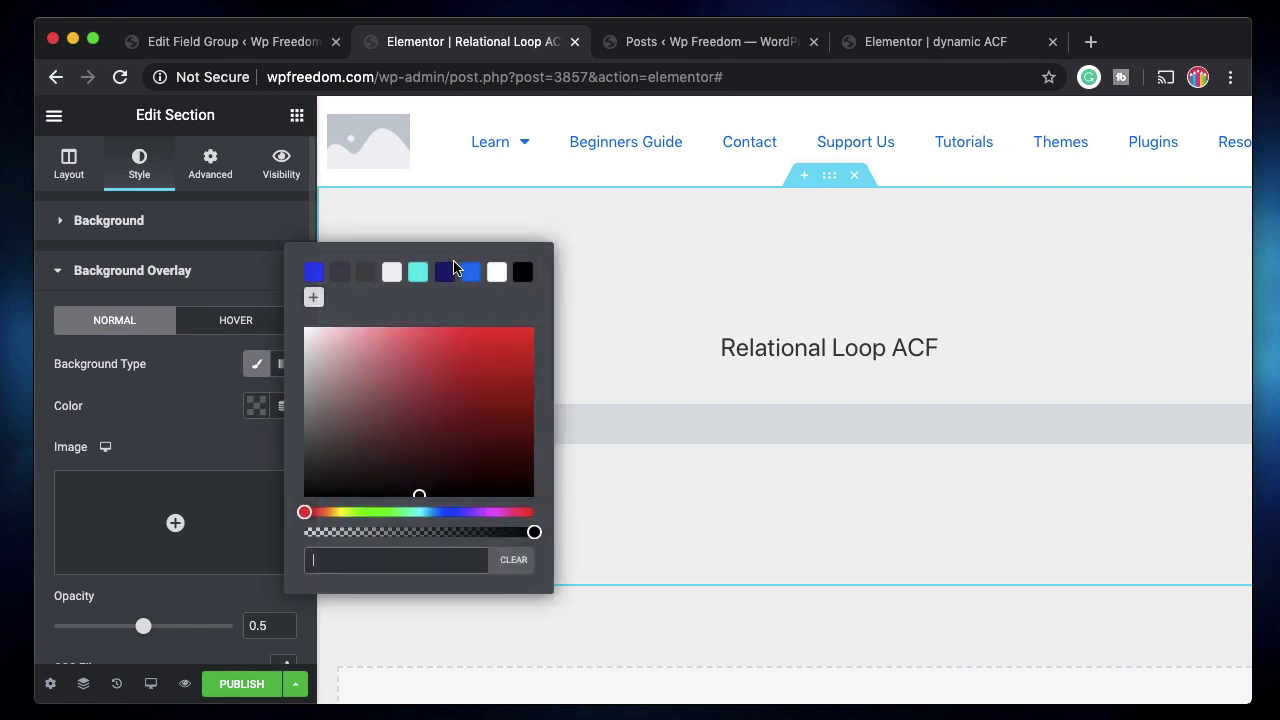
pyautogui.click(471, 274)
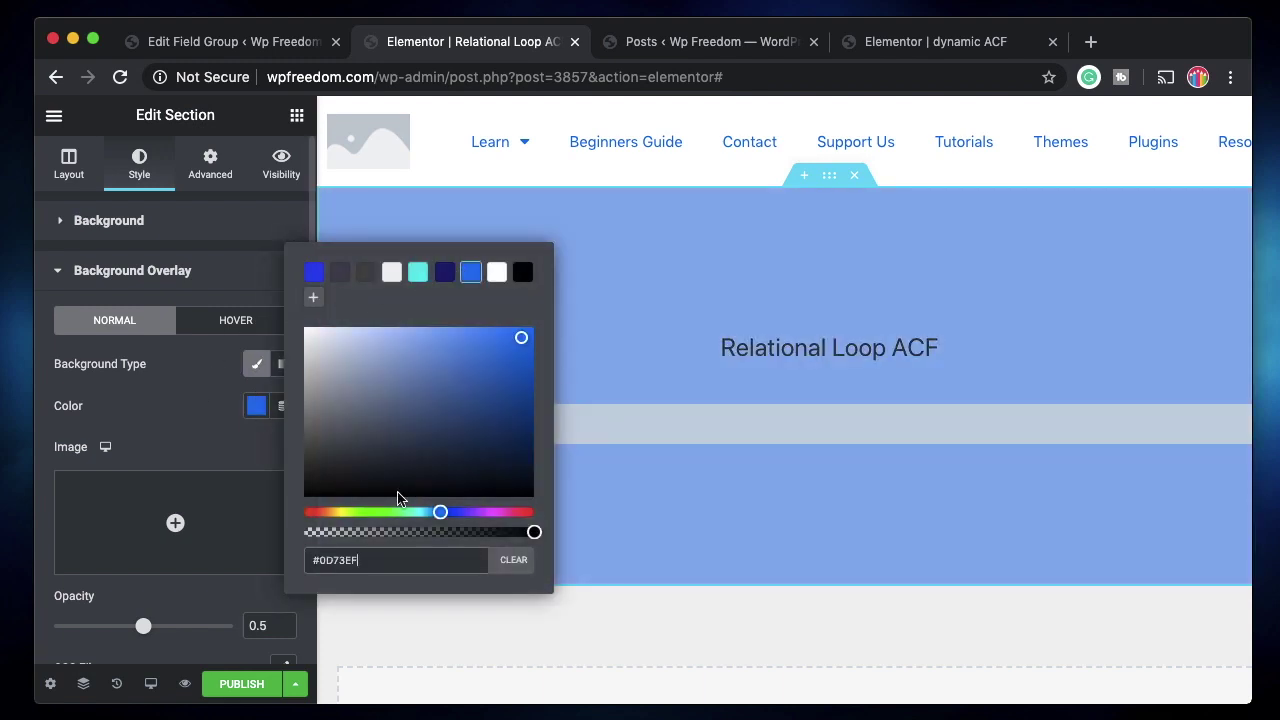
pyautogui.click(429, 533)
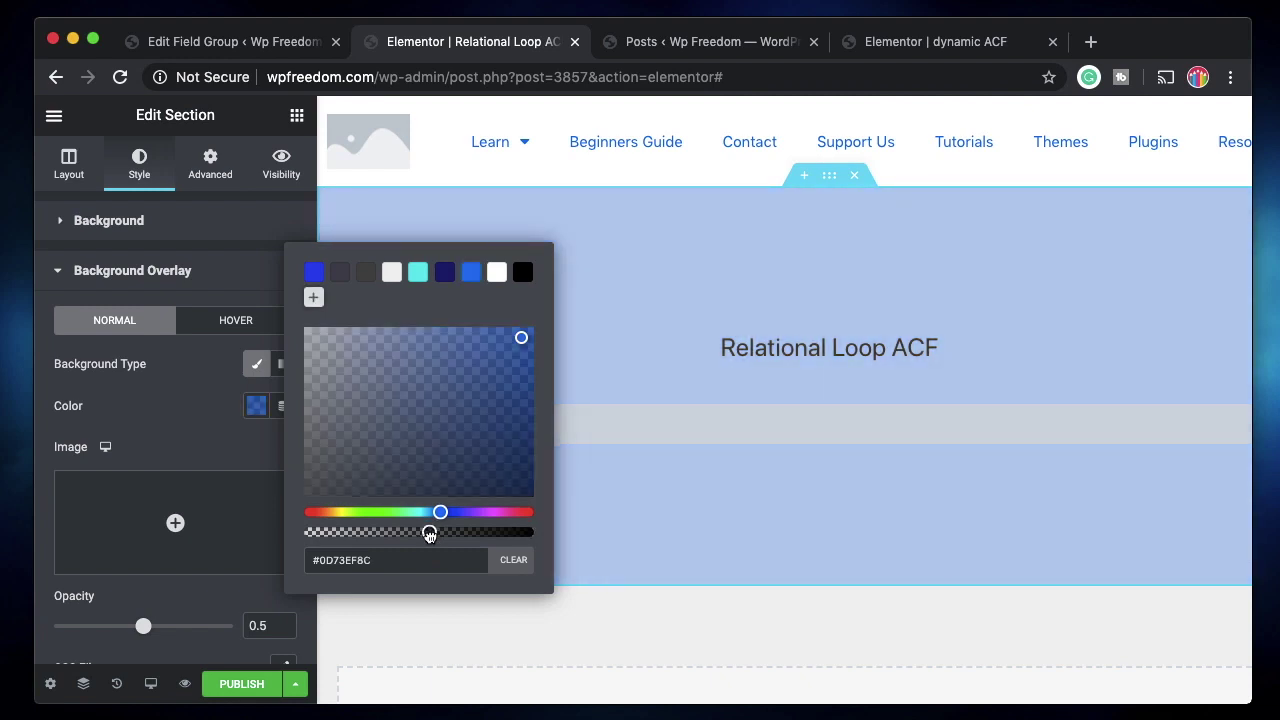
pyautogui.moveTo(429, 535); pyautogui.dragTo(421, 535)
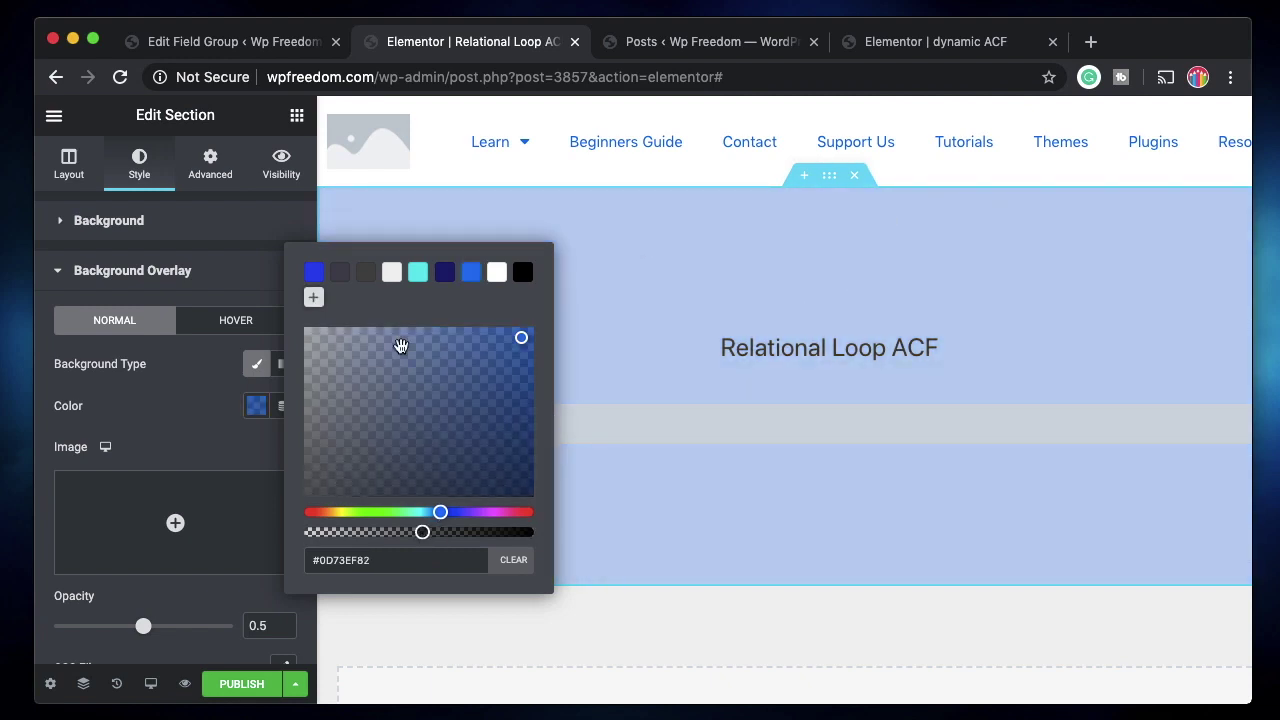
pyautogui.click(189, 449)
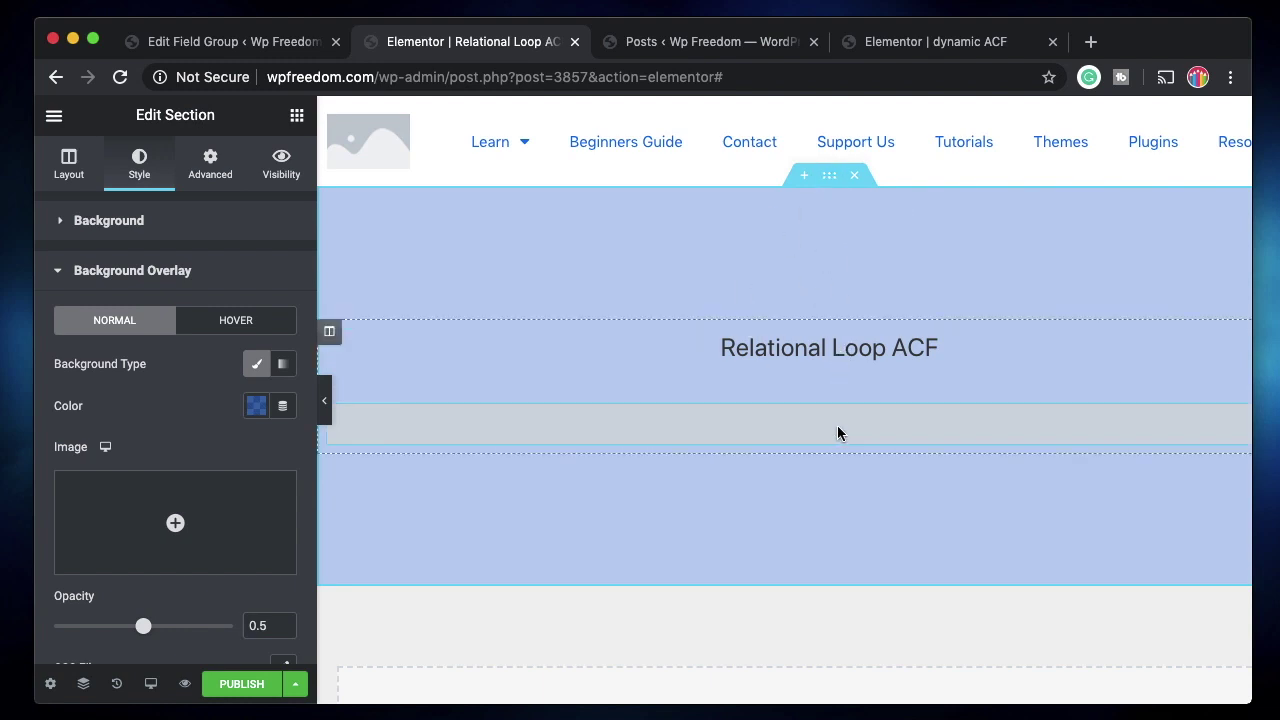
# - Publish the Relational Loop ACF template, and update and reload the dynamic ACF template
pyautogui.click(240, 688)
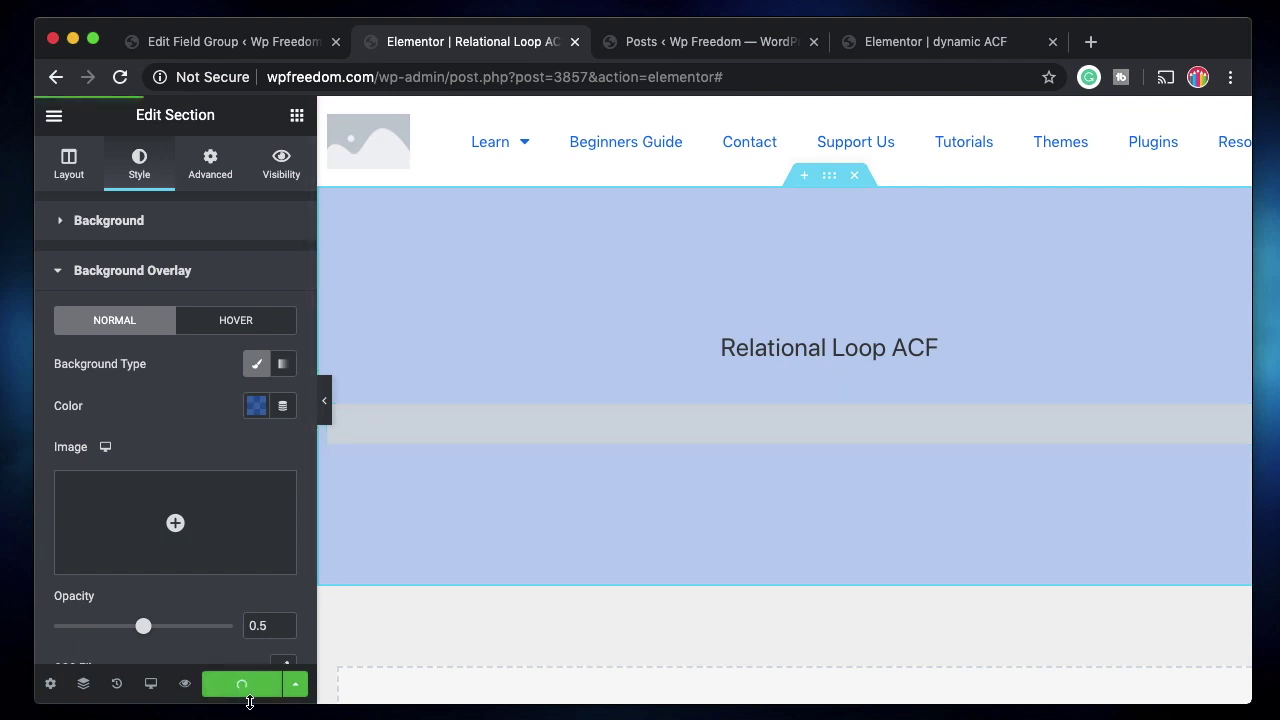
pyautogui.click(930, 41)
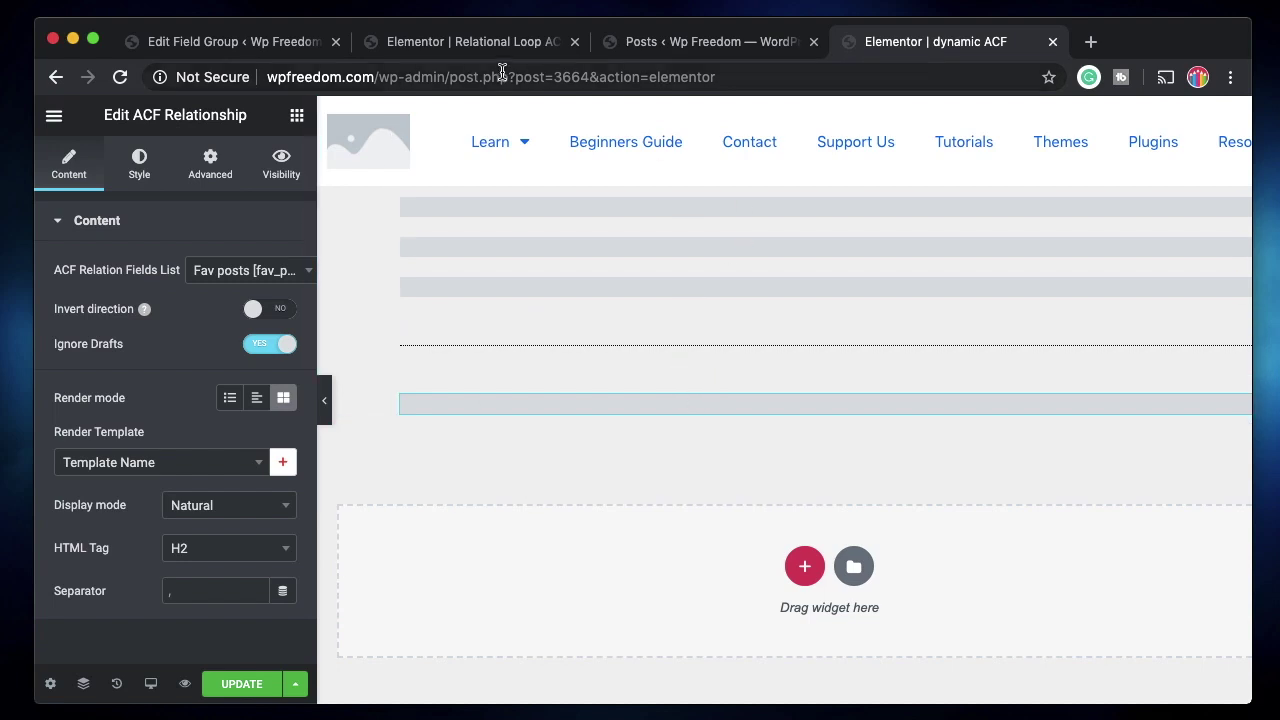
pyautogui.click(240, 684)
pyautogui.click(119, 78)
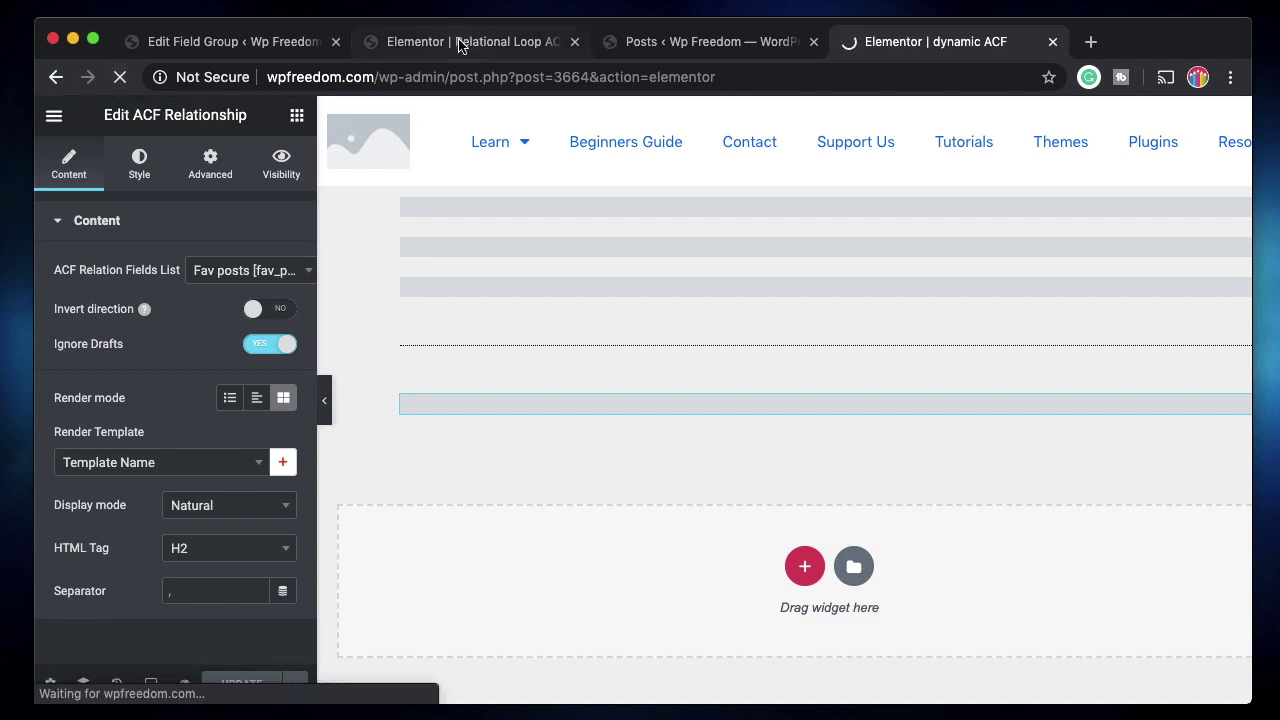
pyautogui.click(460, 42)
pyautogui.click(947, 42)
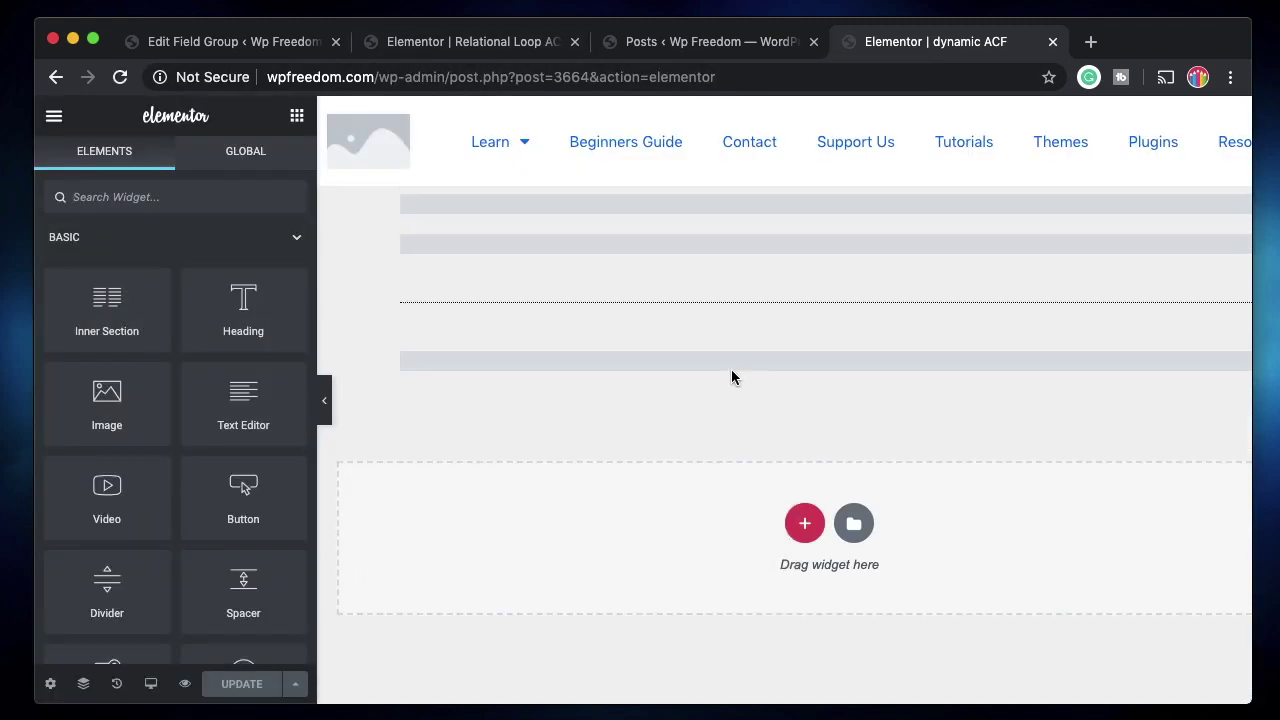
# - Set the ACF Relationship widget's Render Template to Relational Loop ACF in the dynamic ACF template
pyautogui.click(740, 361)
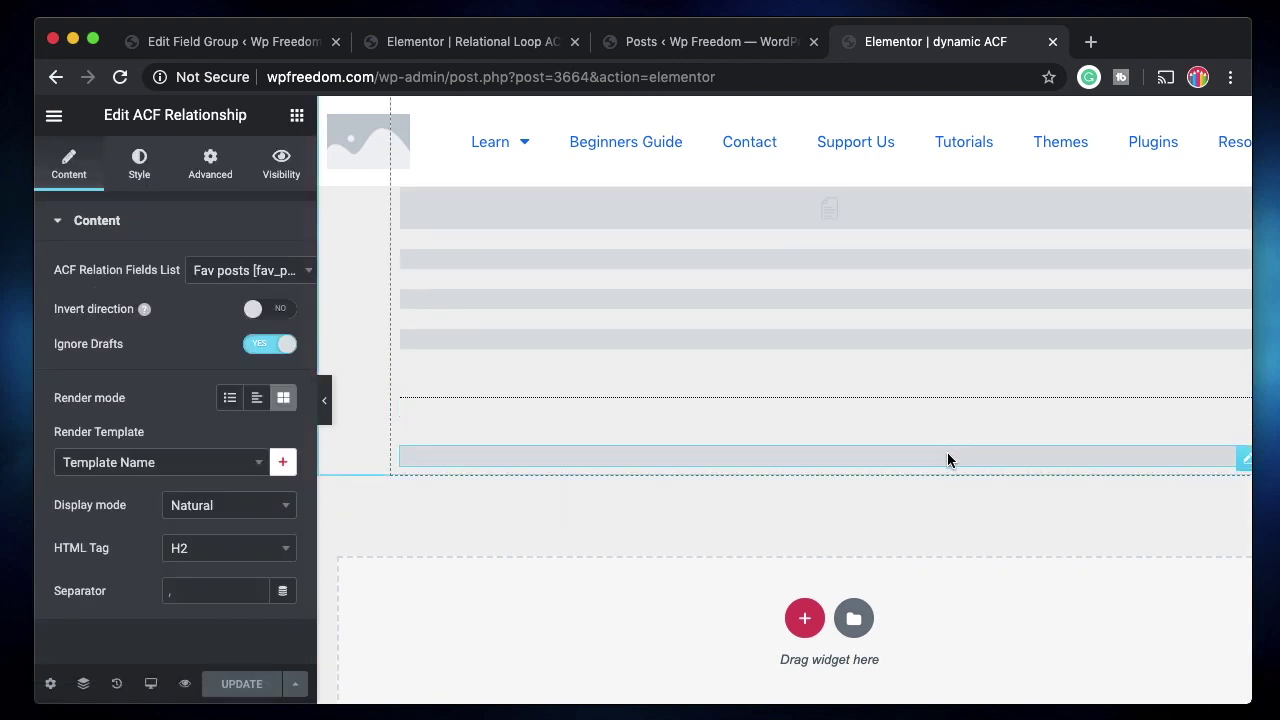
pyautogui.click(83, 686)
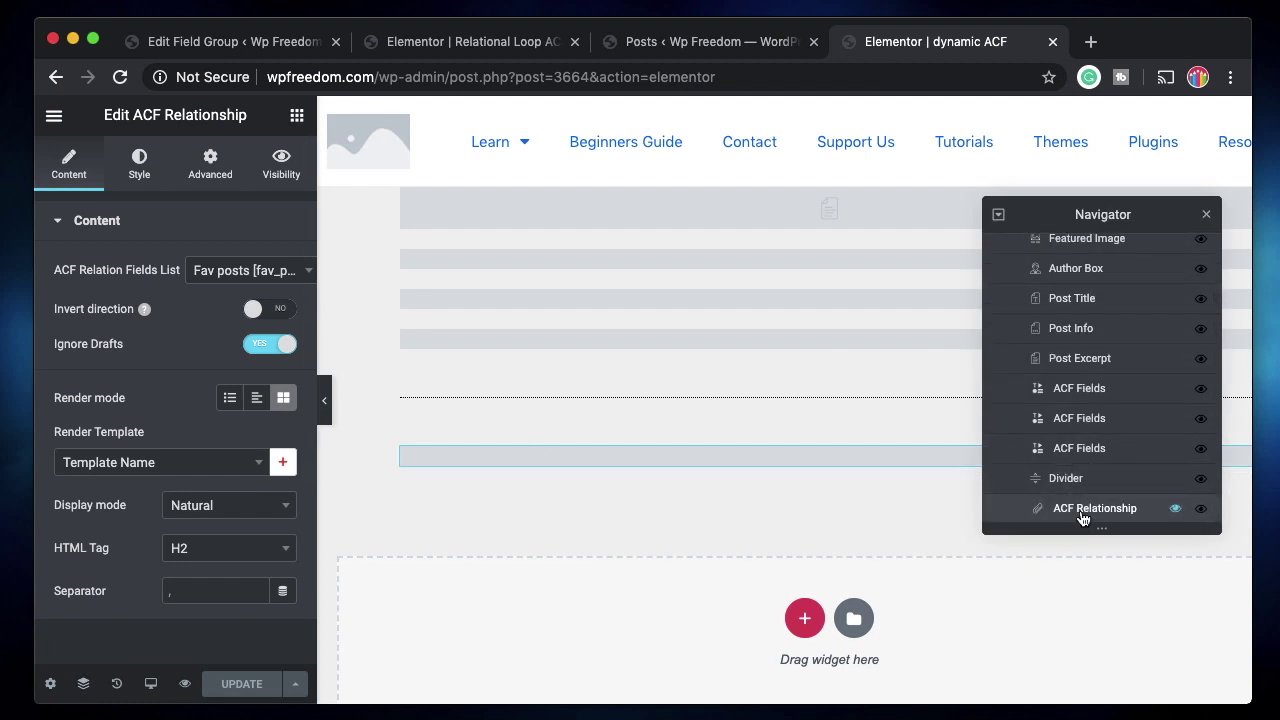
pyautogui.click(1206, 218)
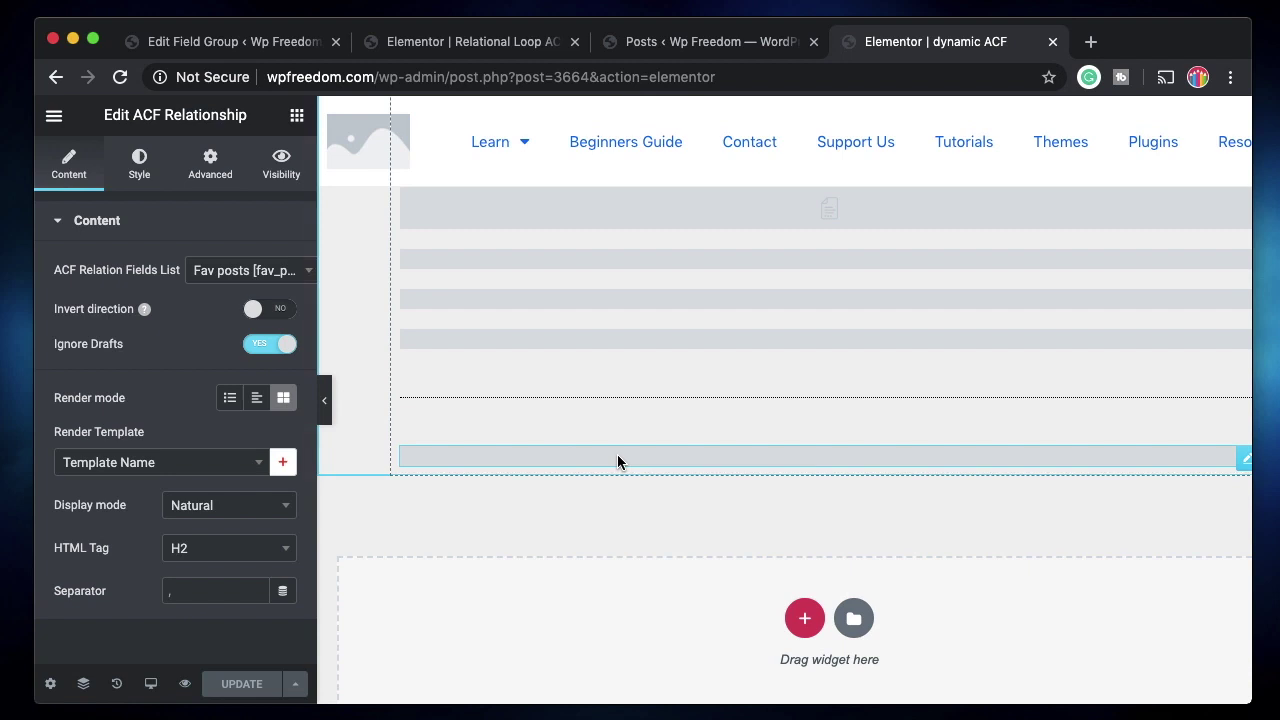
pyautogui.click(229, 468)
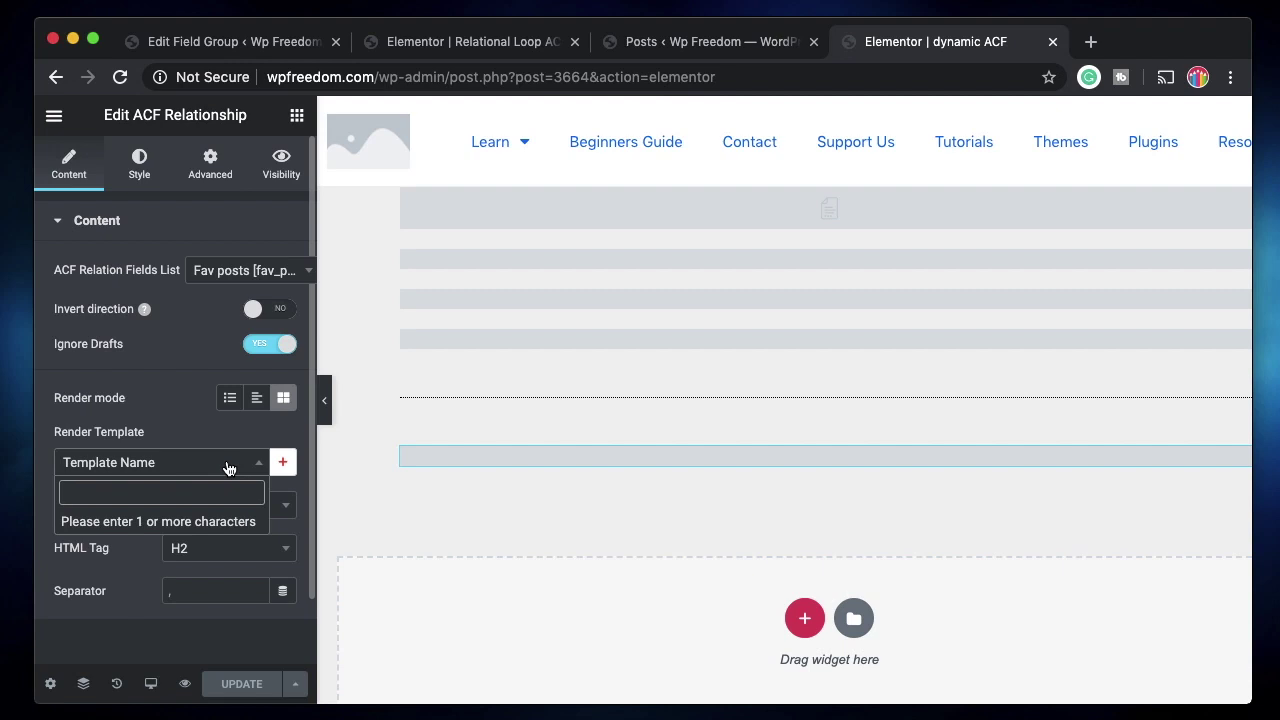
pyautogui.write('re')
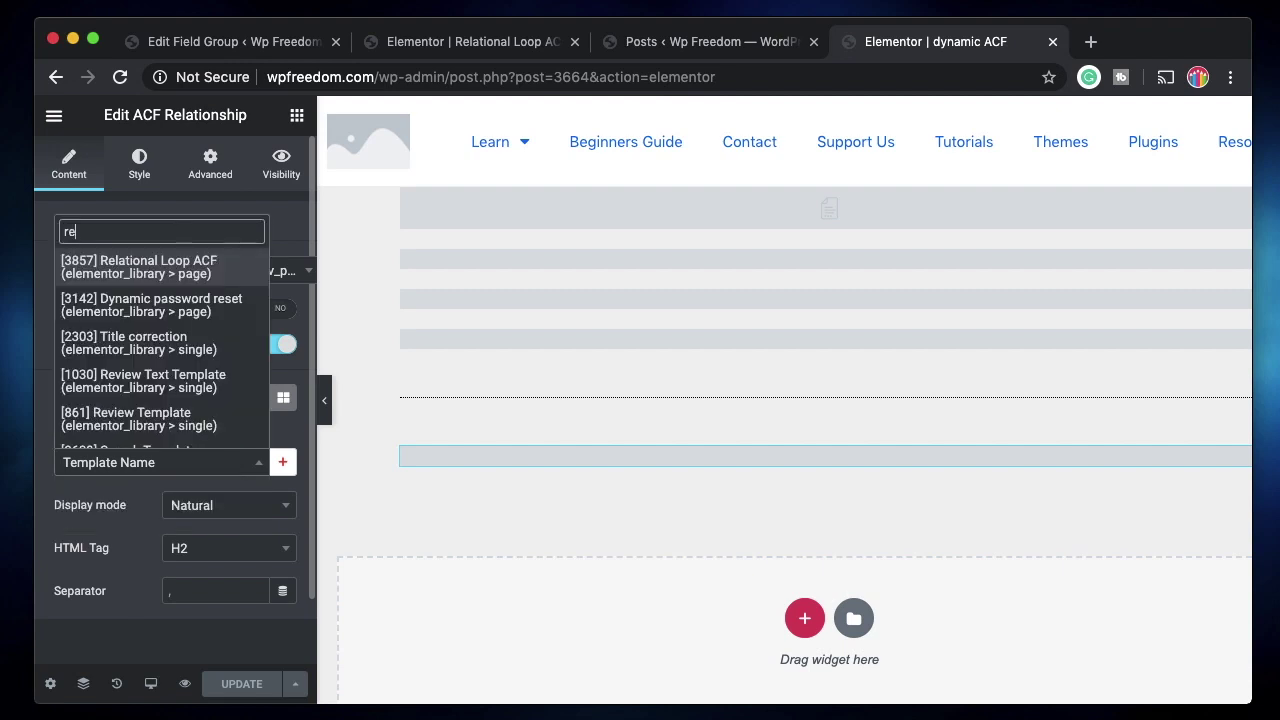
pyautogui.click(189, 272)
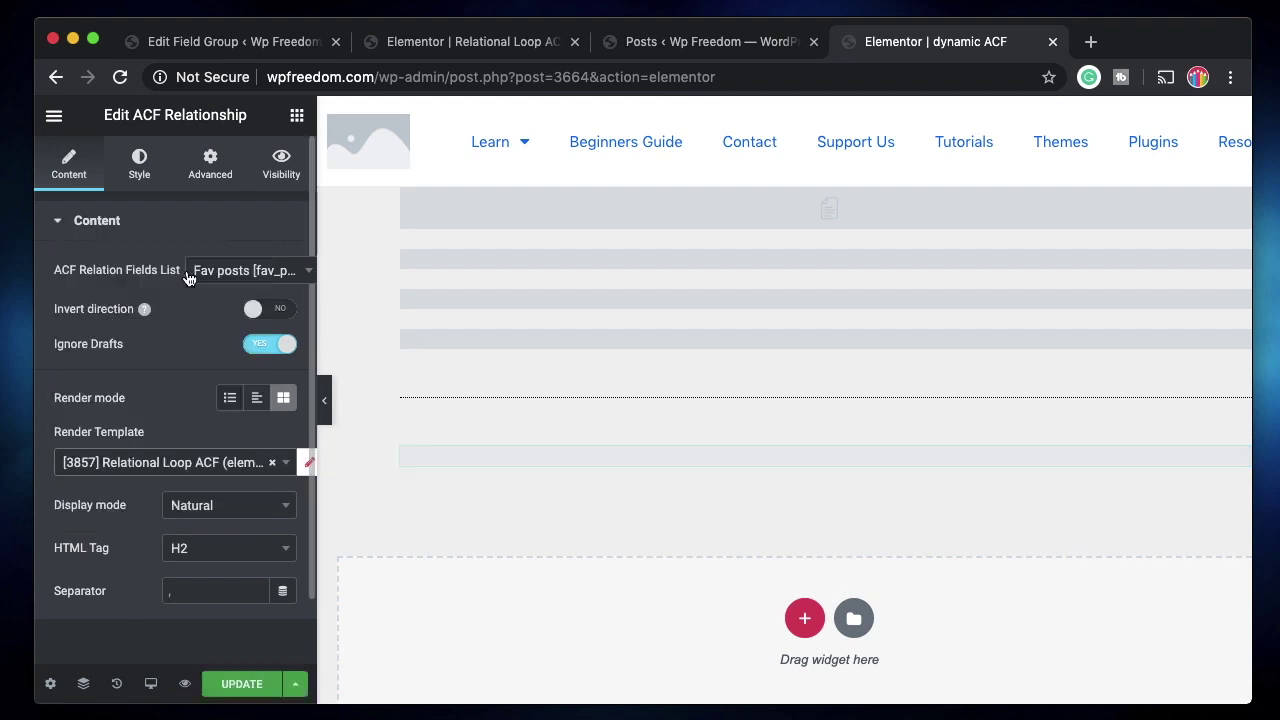
# - Set the ACF Relationship widget's Display mode to Grid and update the dynamic ACF template
pyautogui.click(211, 508)
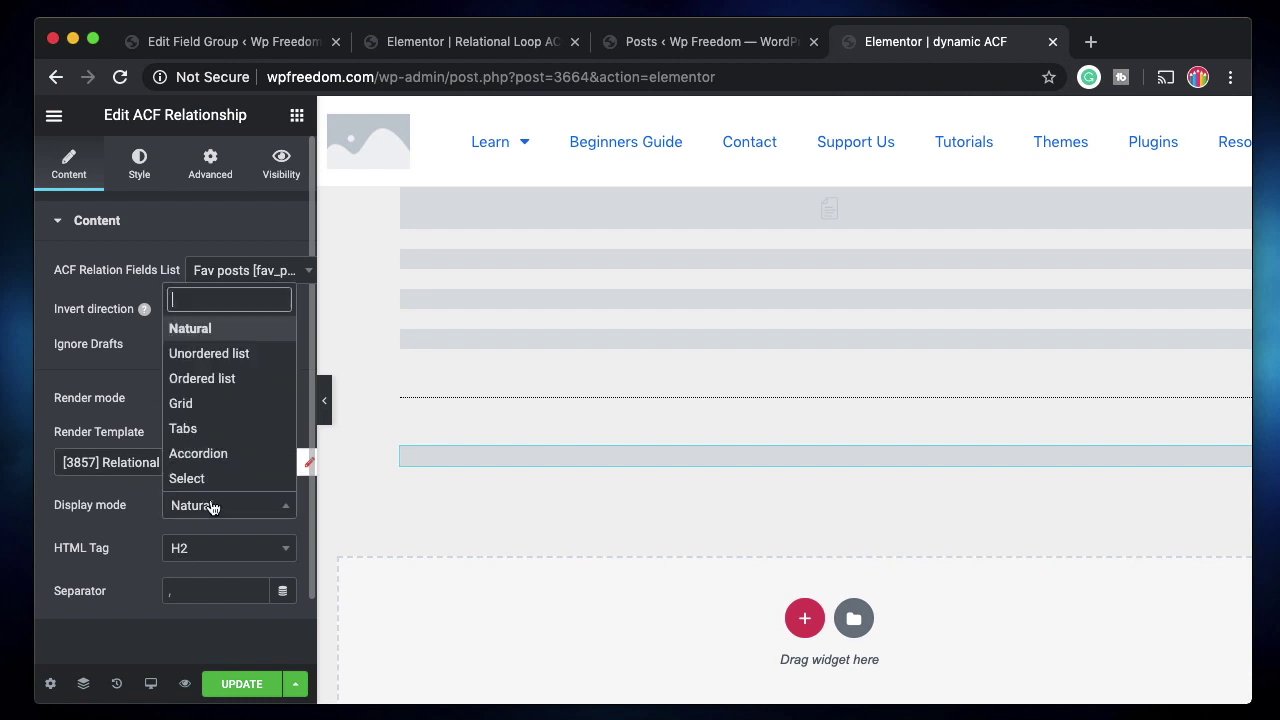
pyautogui.click(210, 404)
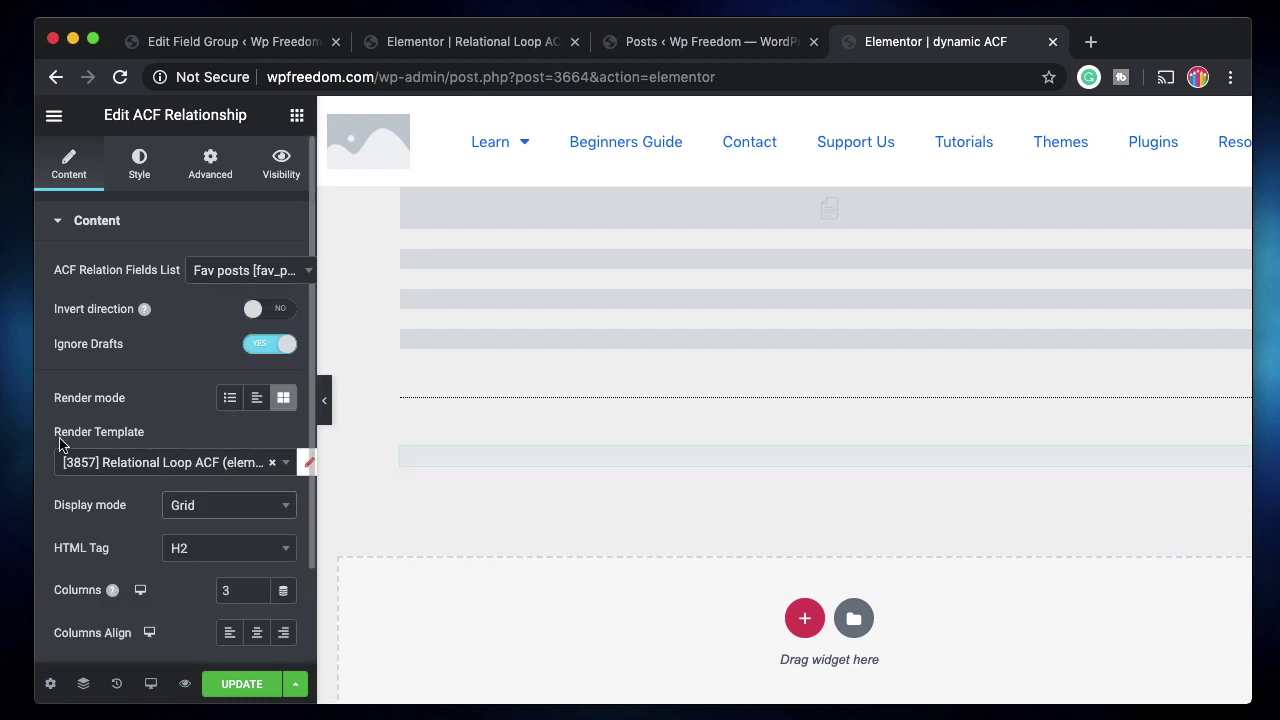
pyautogui.click(242, 685)
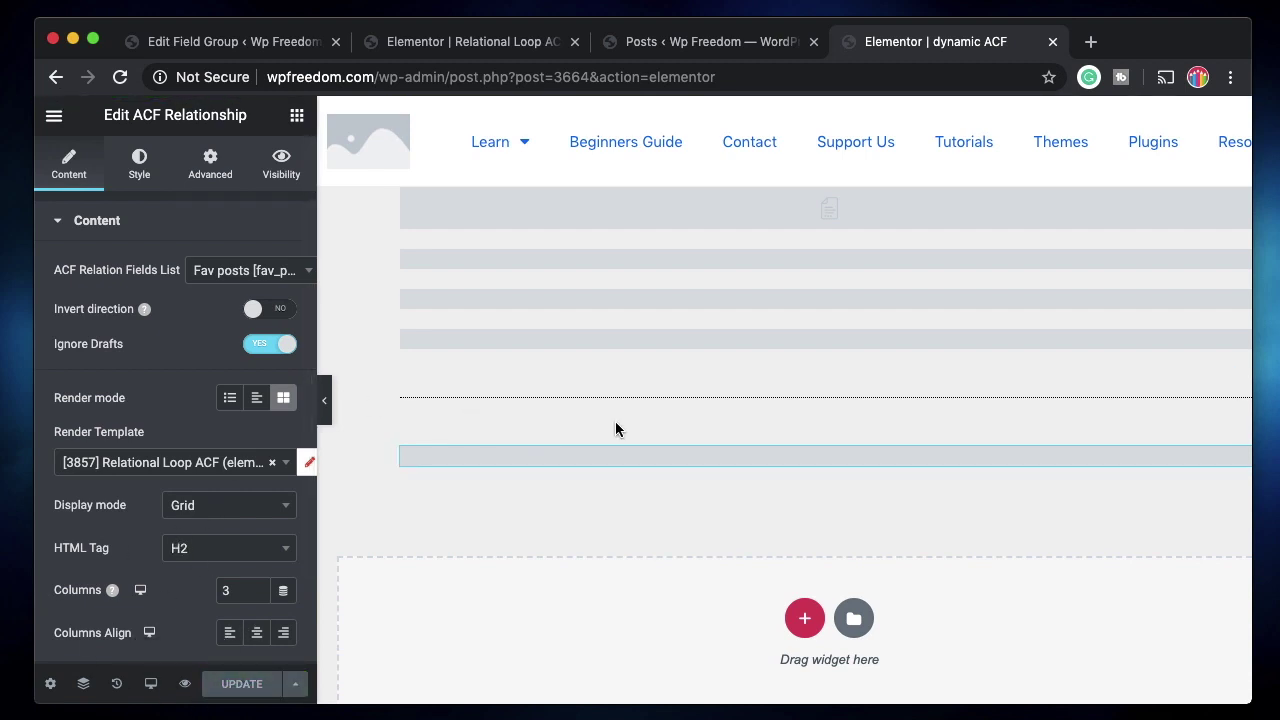
# - View the first Nice one post from the Posts list in a new tab
pyautogui.click(660, 48)
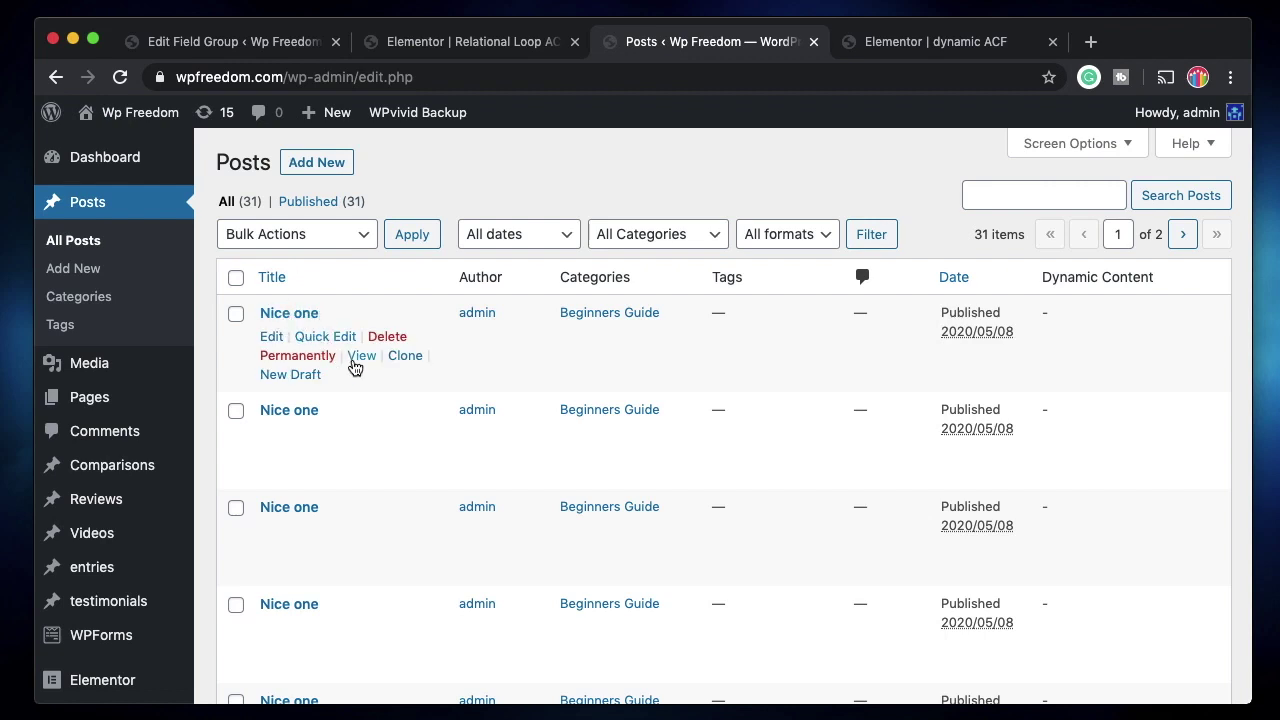
pyautogui.keyDown('super'); pyautogui.click(361, 356); pyautogui.keyUp('super')
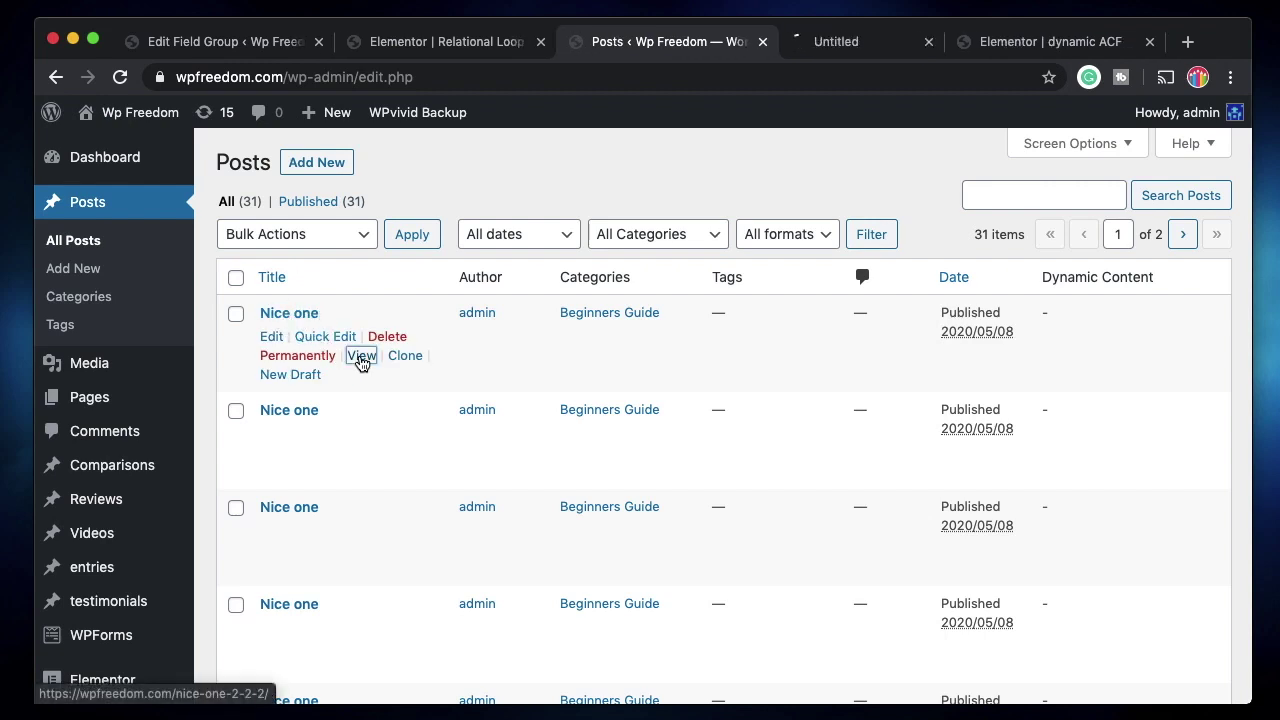
# - Examine the Fav posts grid and the readability of its titles on the Nice one post page
pyautogui.click(820, 45)
pyautogui.click(1066, 45)
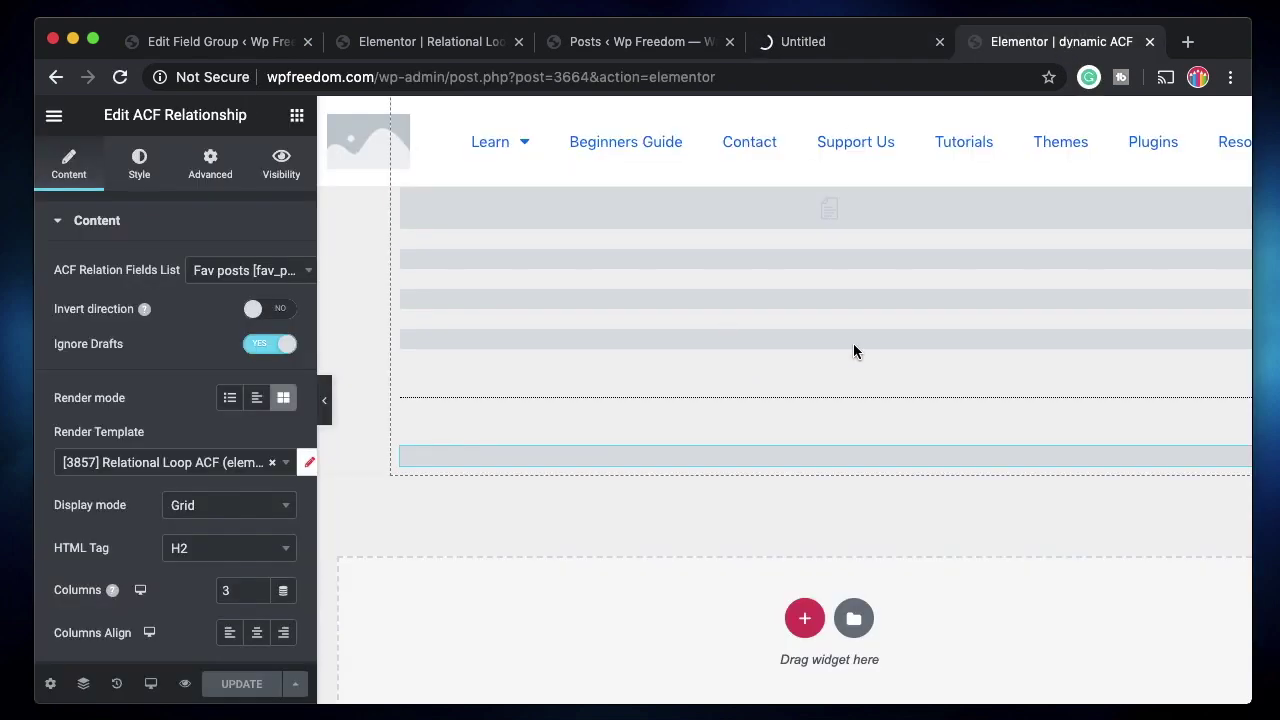
pyautogui.click(811, 41)
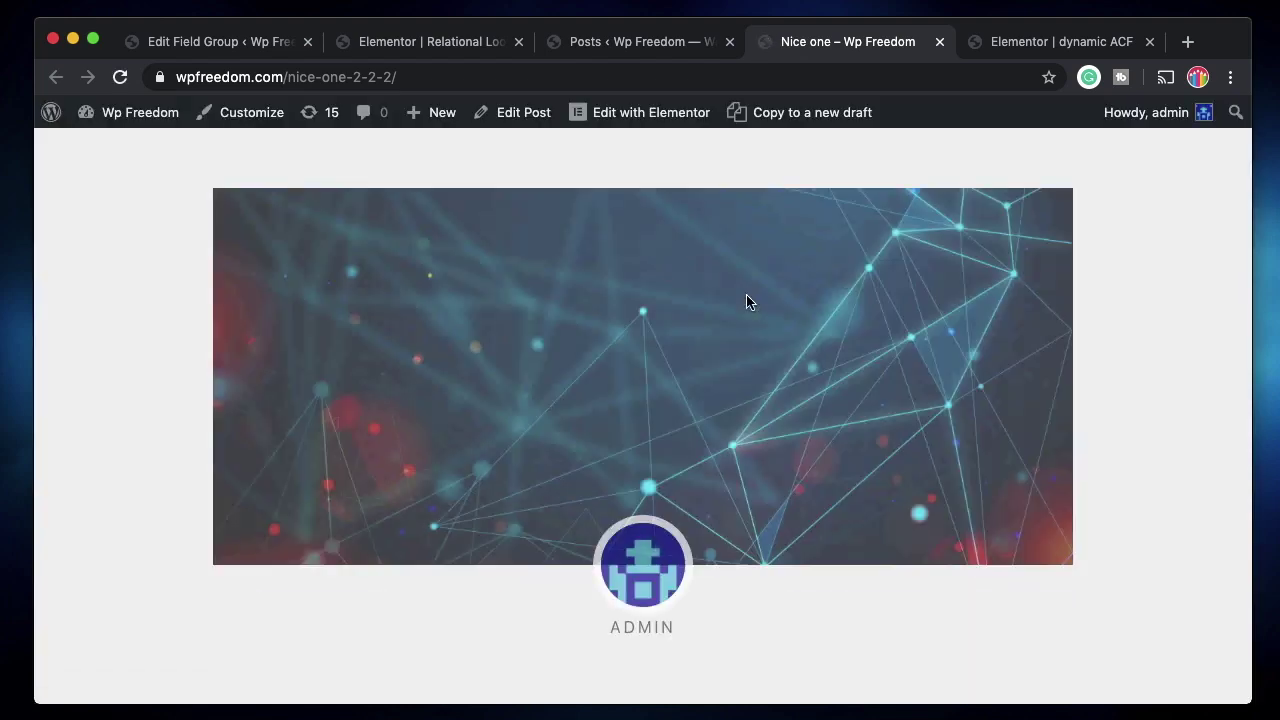
pyautogui.scroll(-6, 746, 296)
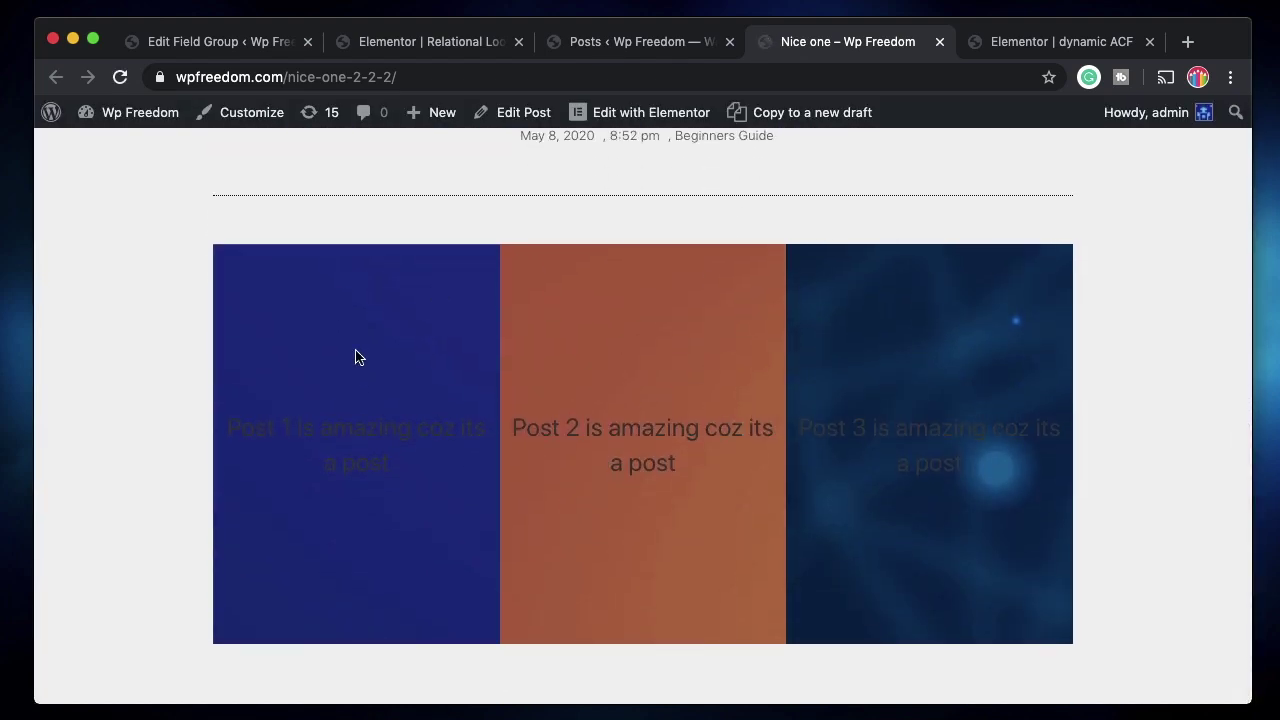
pyautogui.tripleClick(355, 430)
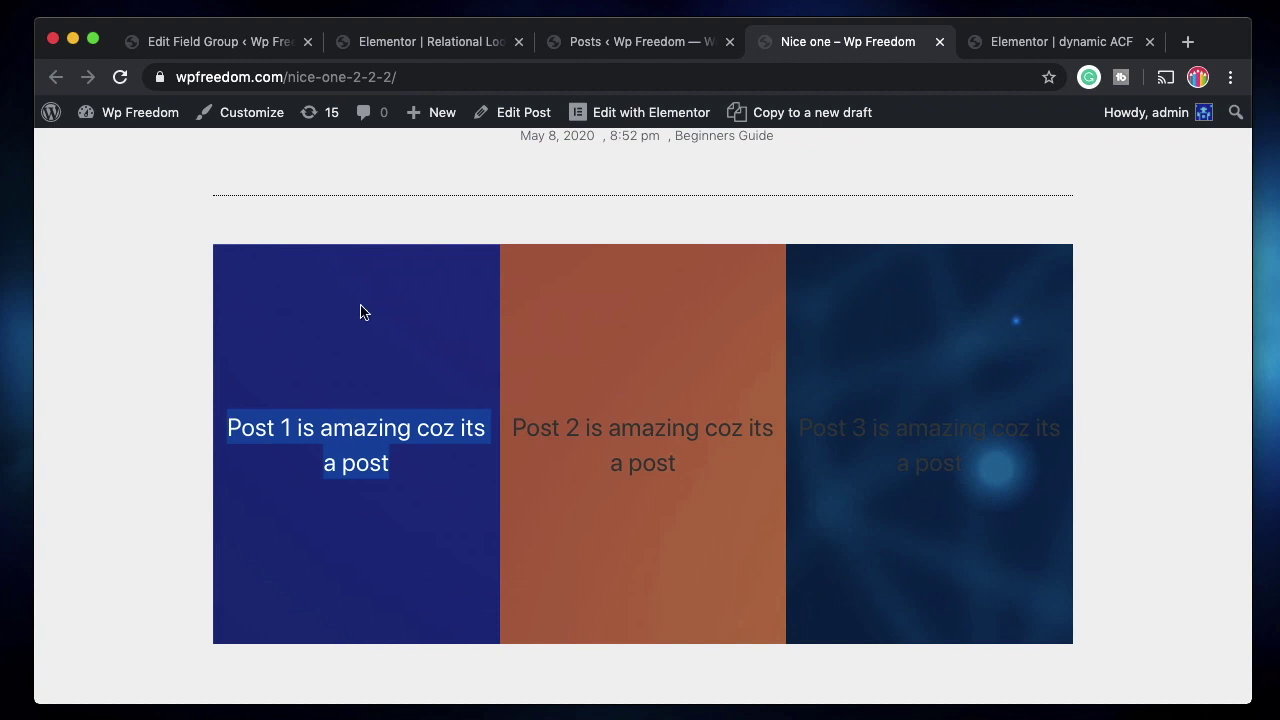
pyautogui.click(362, 312)
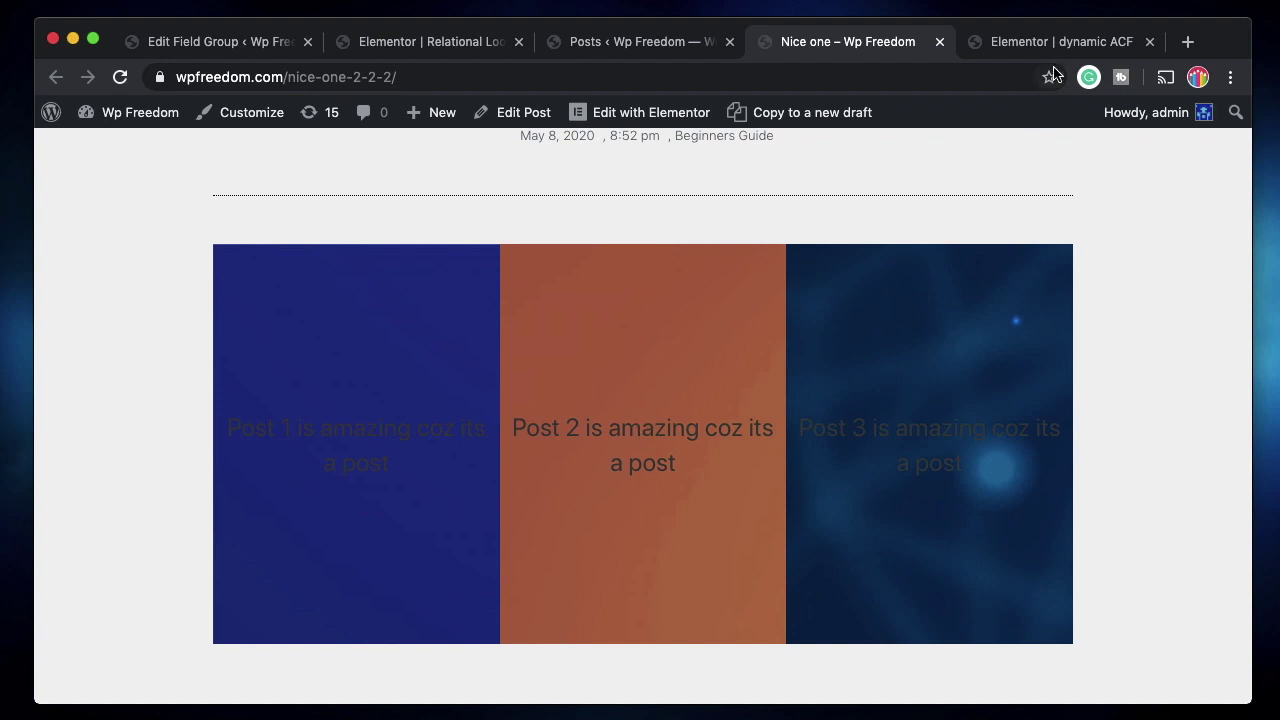
# - Set the Title widget's text color to white in the Relational Loop ACF template
pyautogui.click(441, 45)
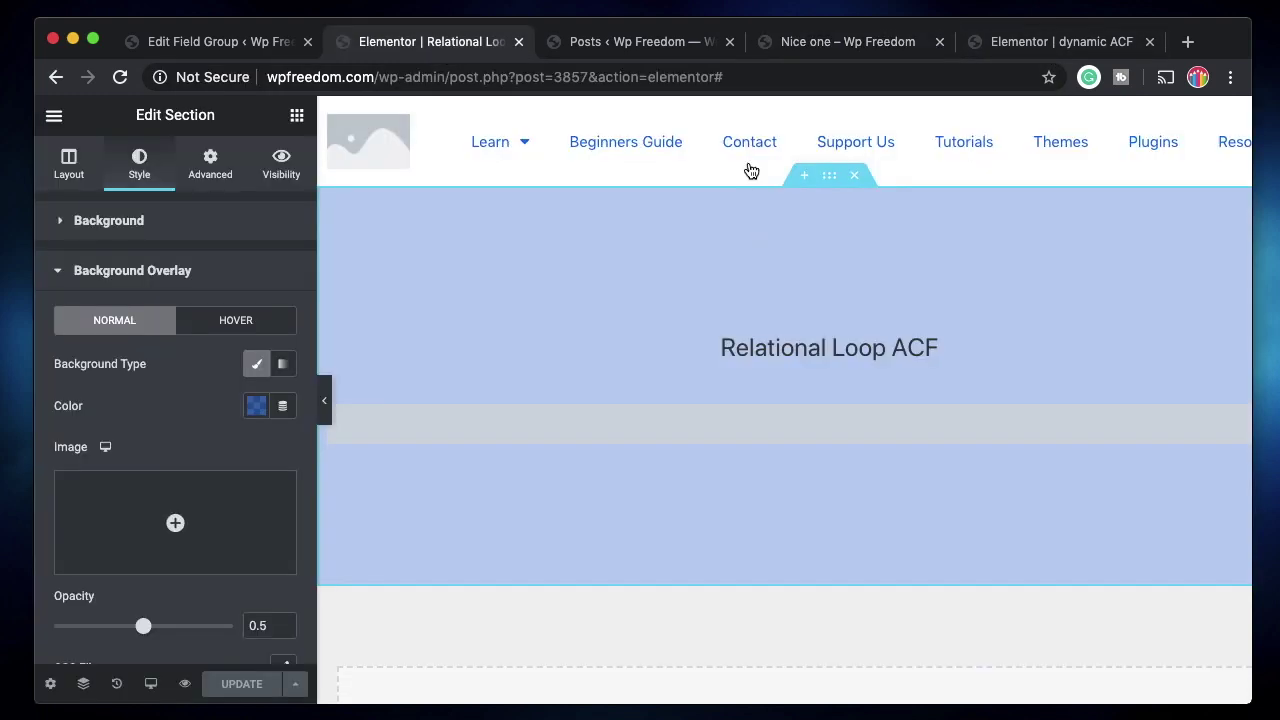
pyautogui.click(826, 347)
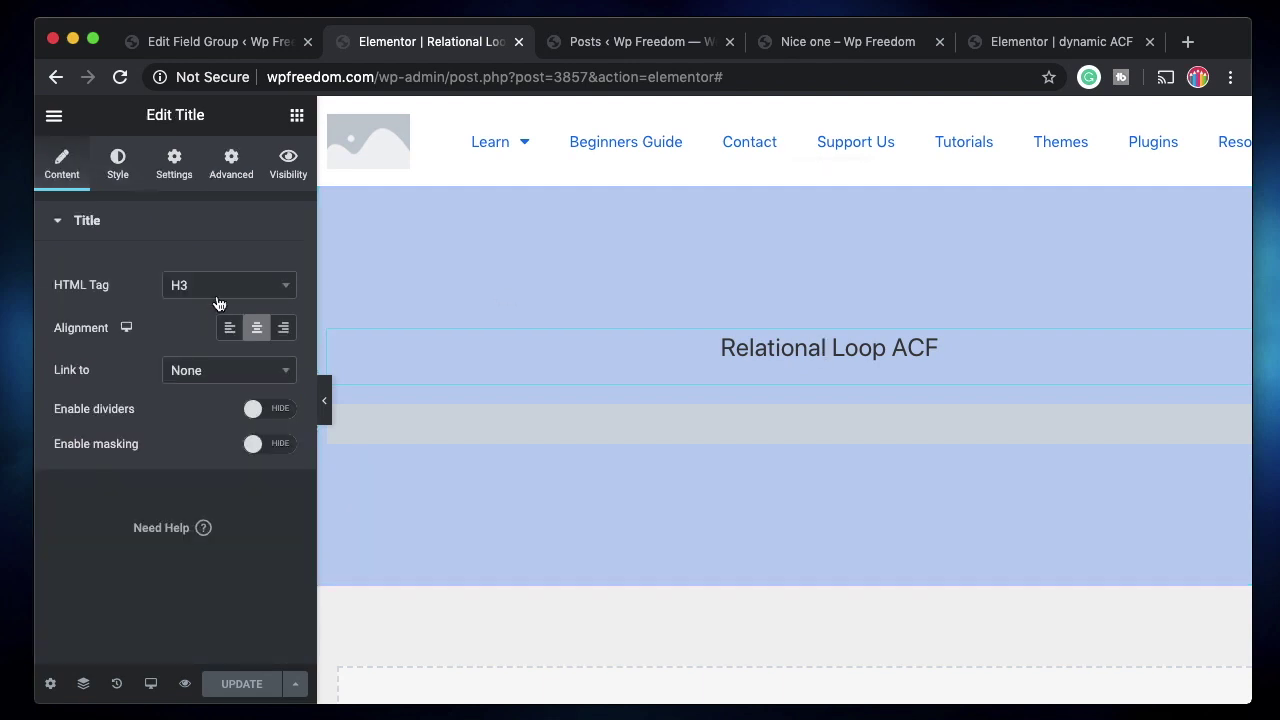
pyautogui.click(118, 165)
pyautogui.click(258, 271)
pyautogui.click(341, 317)
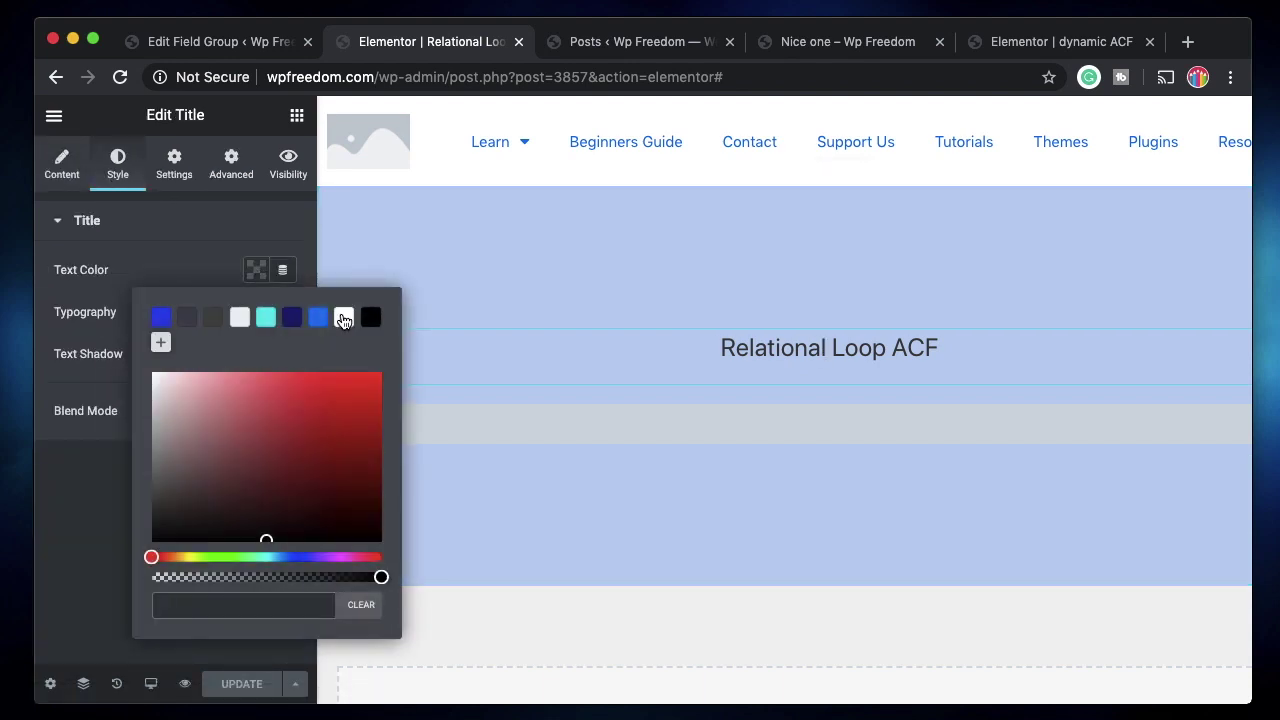
pyautogui.click(219, 260)
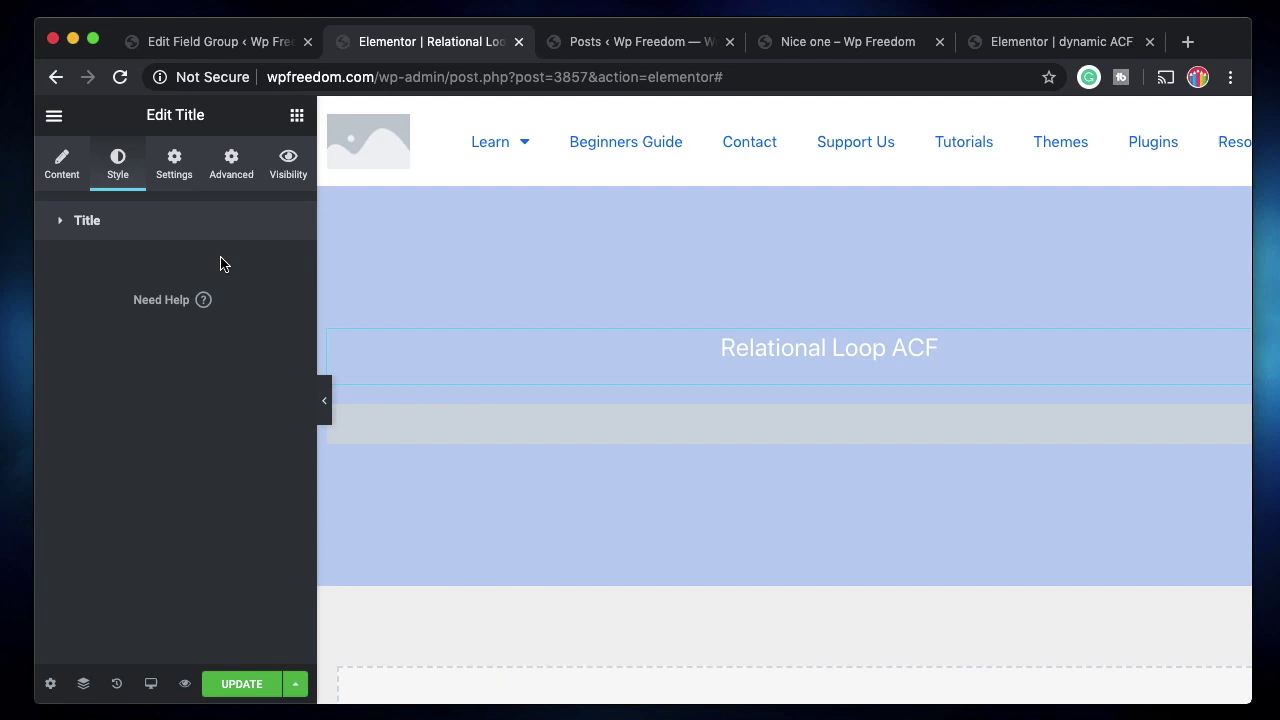
# - Enlarge the Title widget's typography size and update the Relational Loop ACF template
pyautogui.click(172, 220)
pyautogui.click(281, 313)
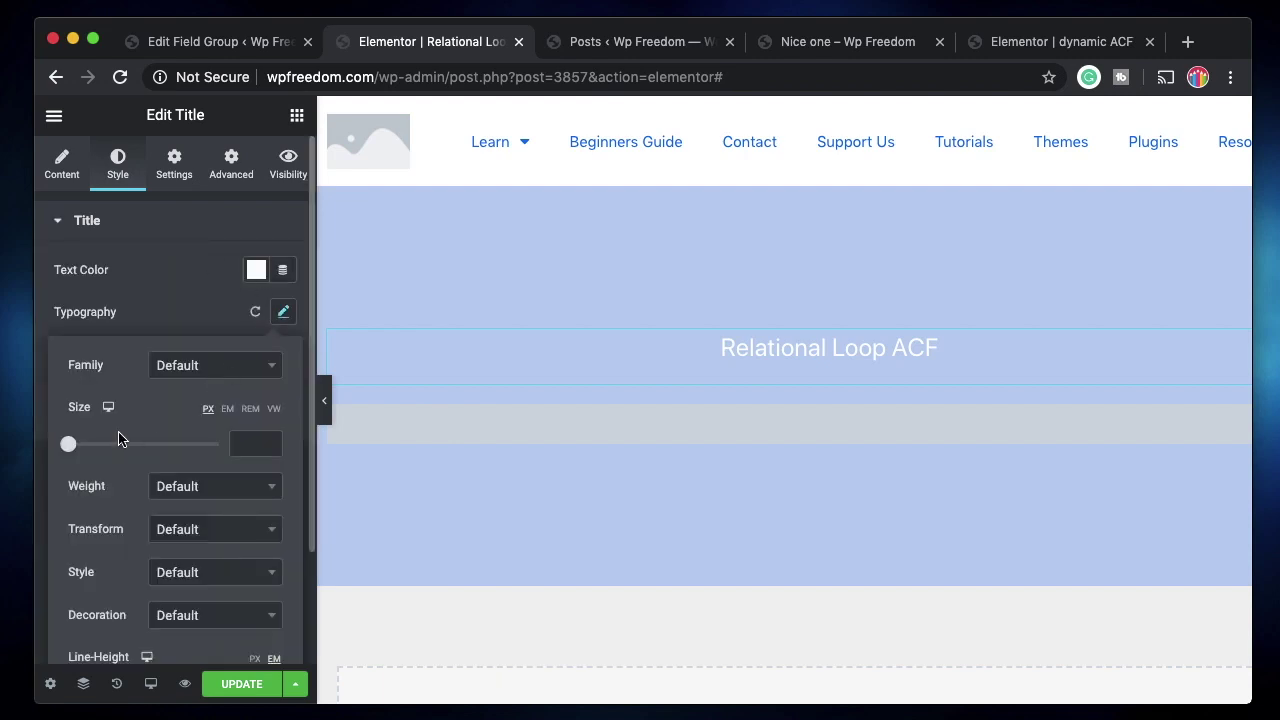
pyautogui.moveTo(70, 450); pyautogui.dragTo(107, 447)
pyautogui.click(240, 686)
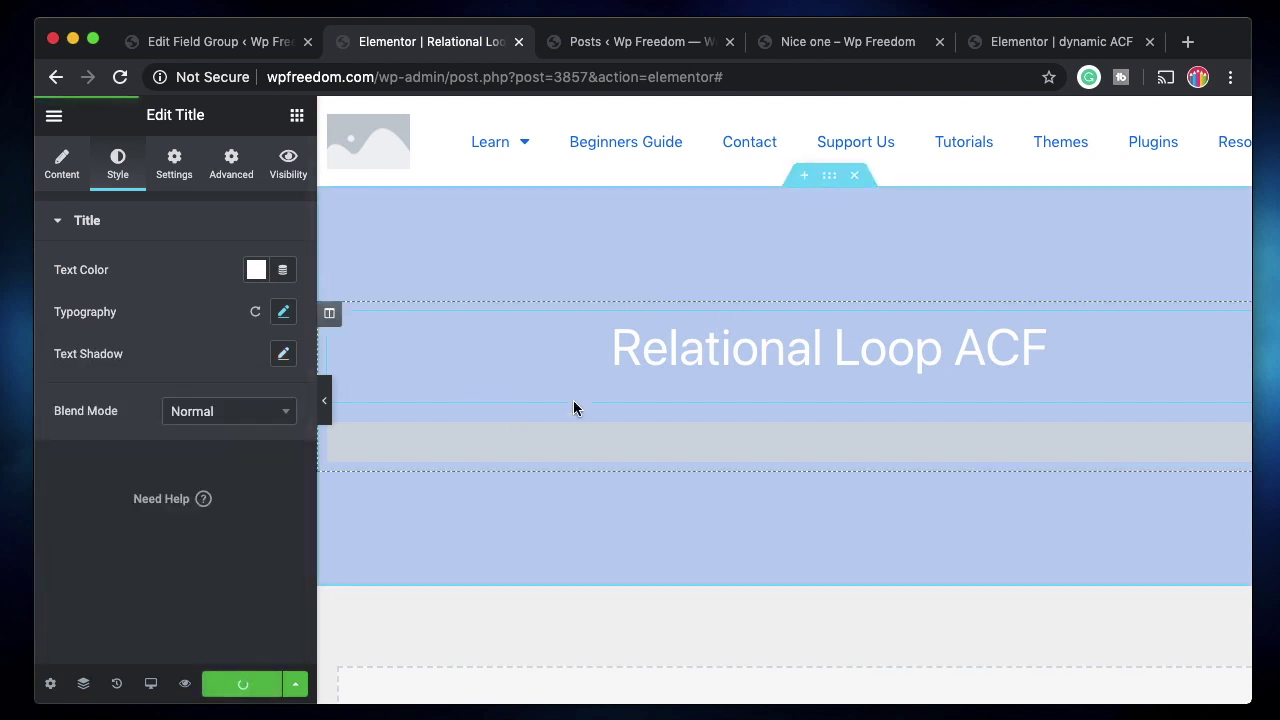
# - Reload the Nice one post page and examine the restyled titles in the Fav posts grid
pyautogui.click(866, 42)
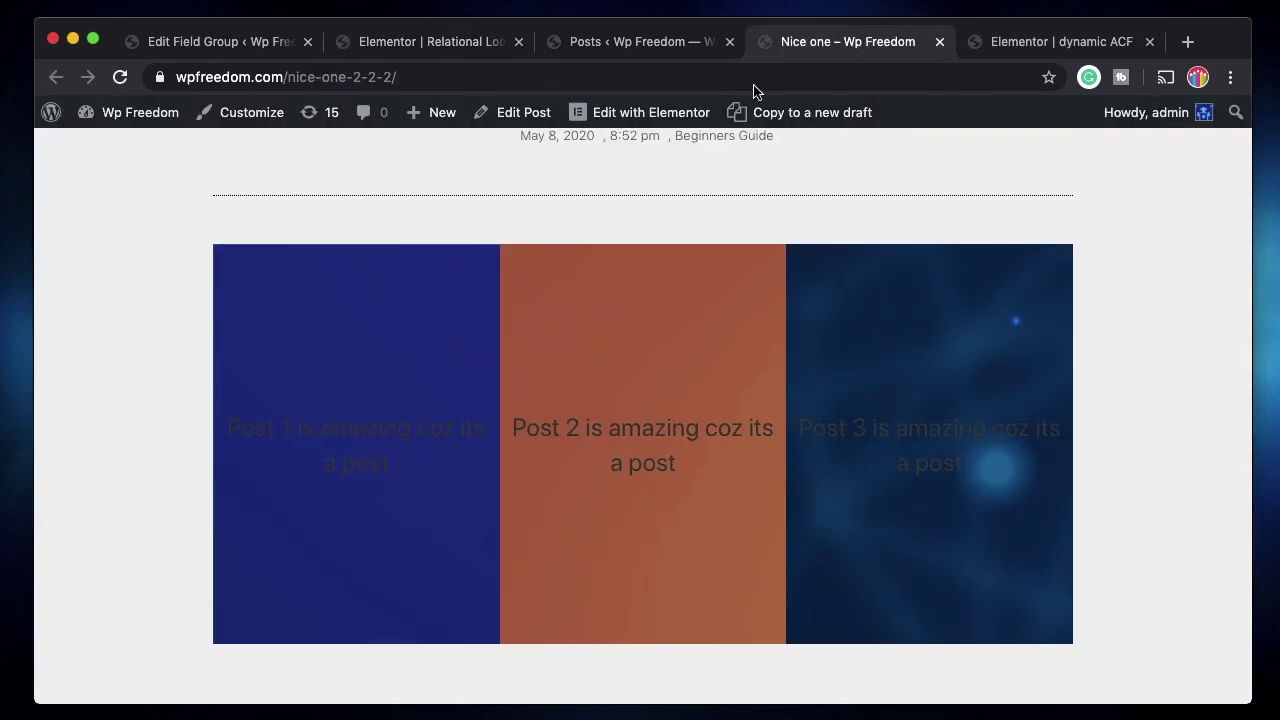
pyautogui.click(120, 77)
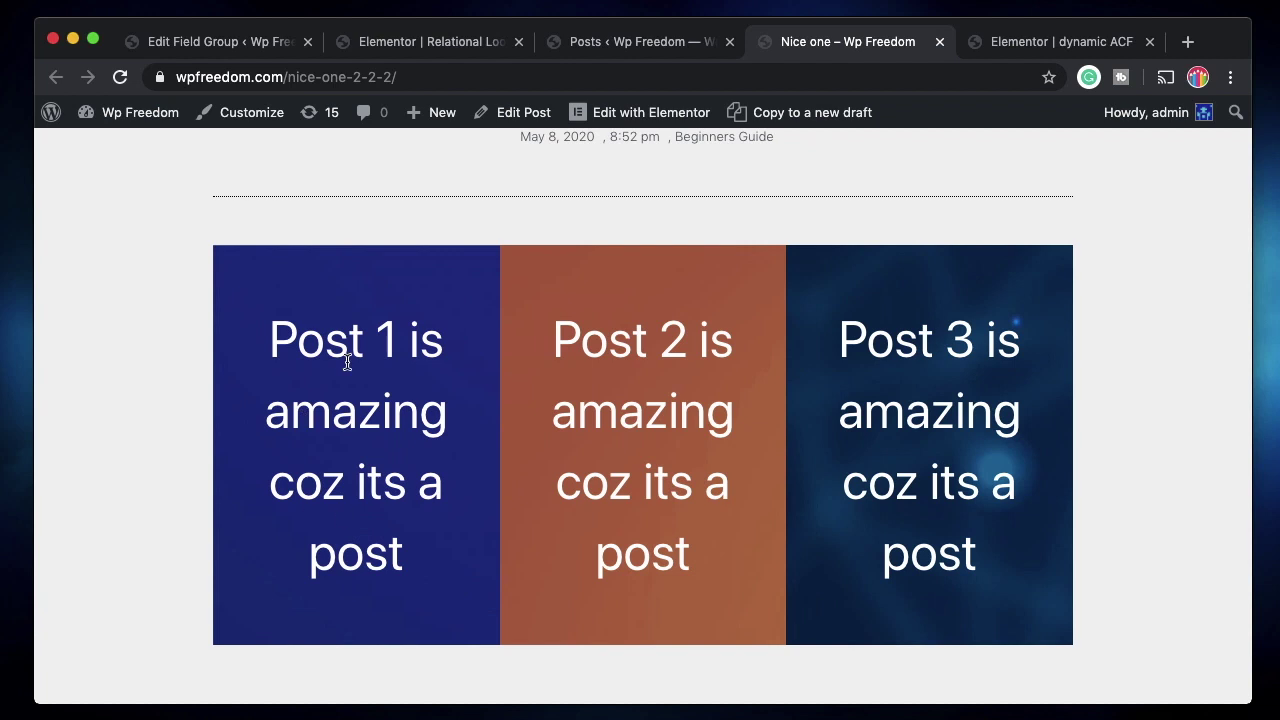
pyautogui.tripleClick(347, 363)
pyautogui.click(347, 363)
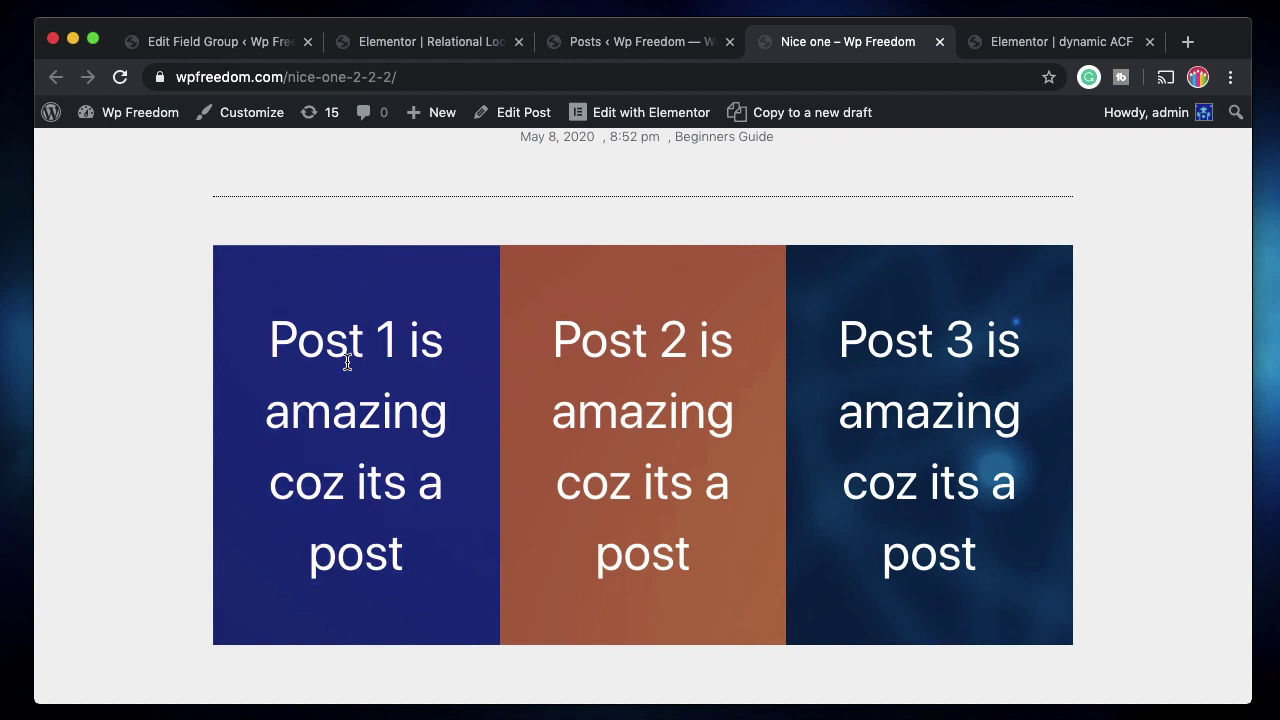
pyautogui.tripleClick(656, 510)
pyautogui.click(637, 557)
# - Compare the dynamic ACF template's ACF Relationship widget with the layout of the live Nice one post
pyautogui.click(1052, 42)
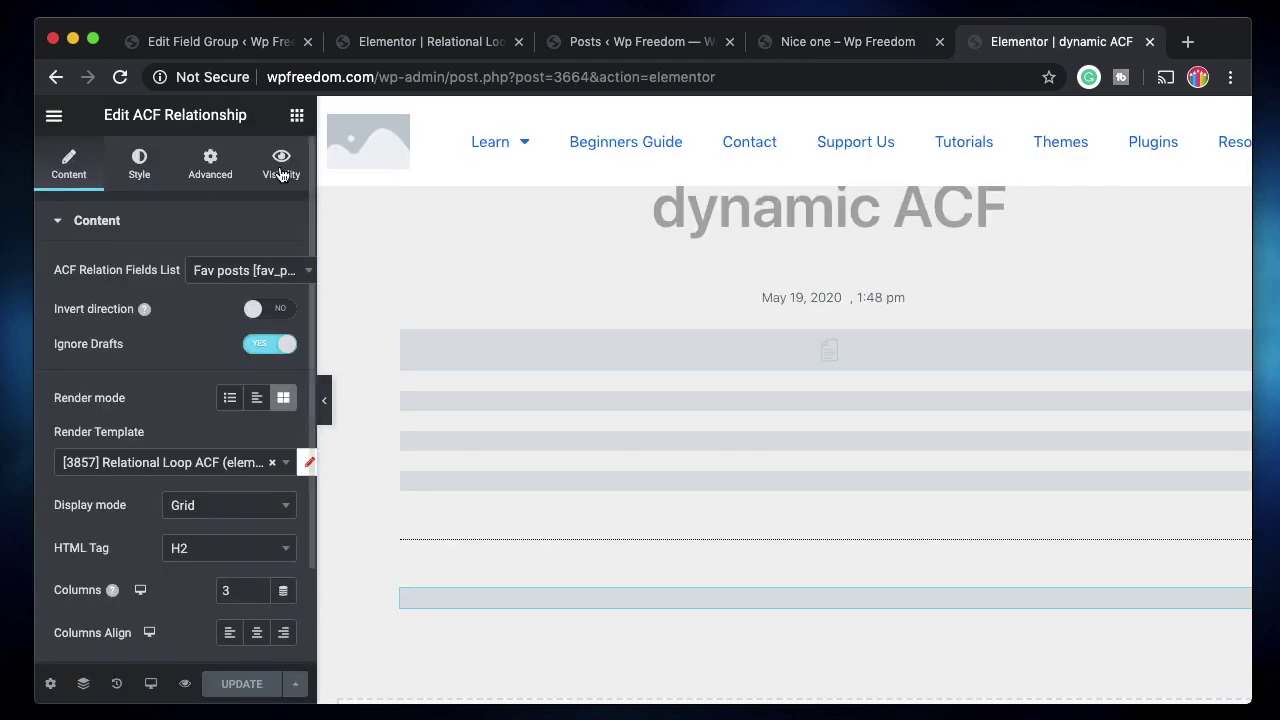
pyautogui.click(892, 42)
pyautogui.tripleClick(344, 401)
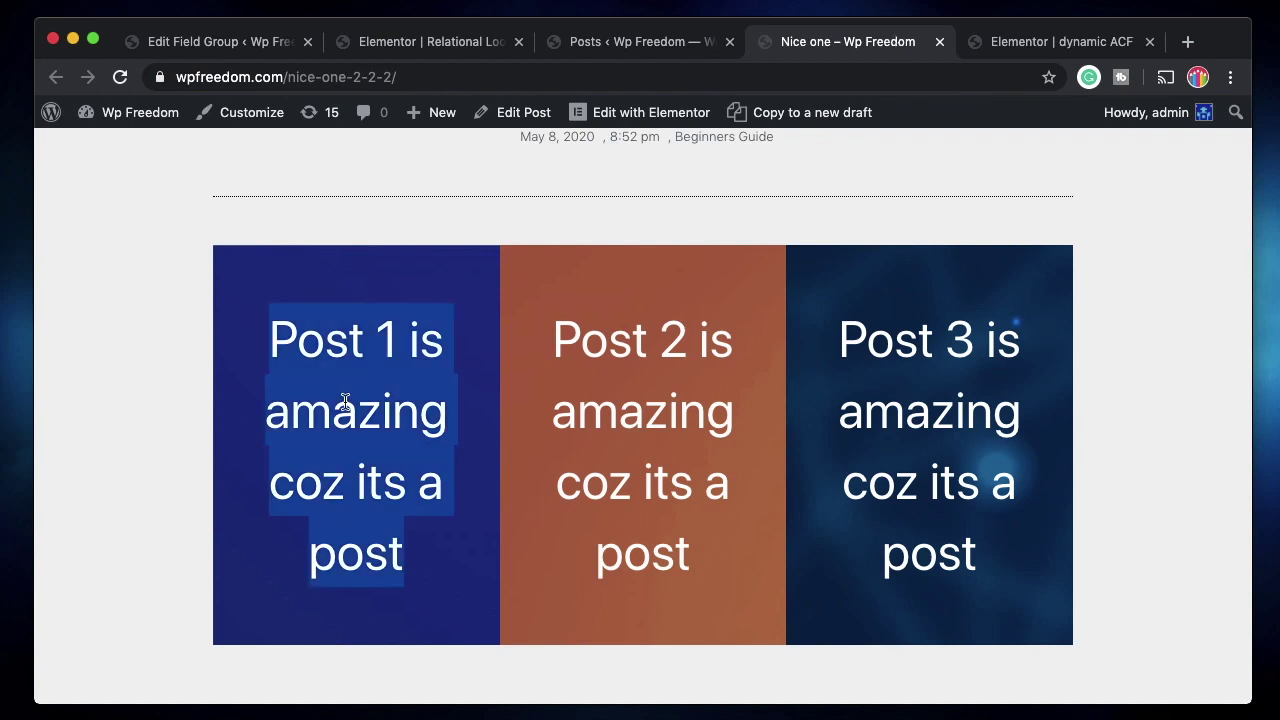
pyautogui.scroll(3, 343, 400)
pyautogui.click(486, 334)
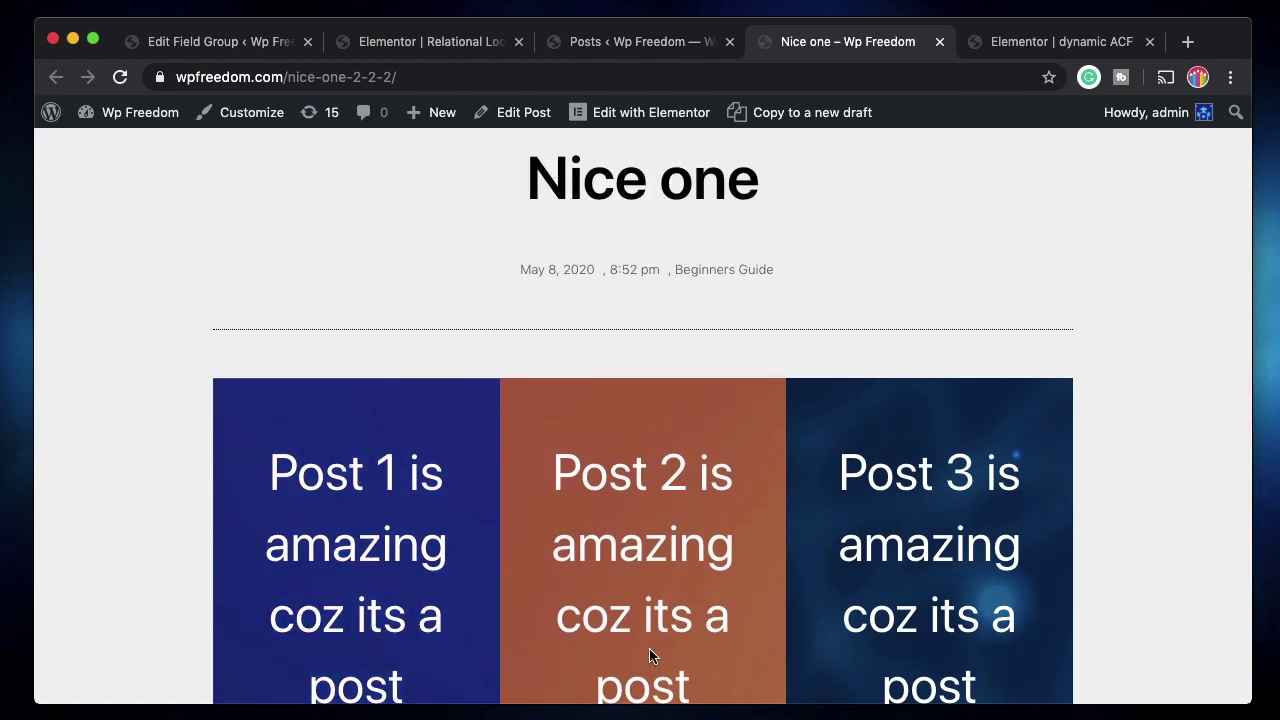
pyautogui.scroll(-2, 651, 657)
pyautogui.scroll(3, 651, 657)
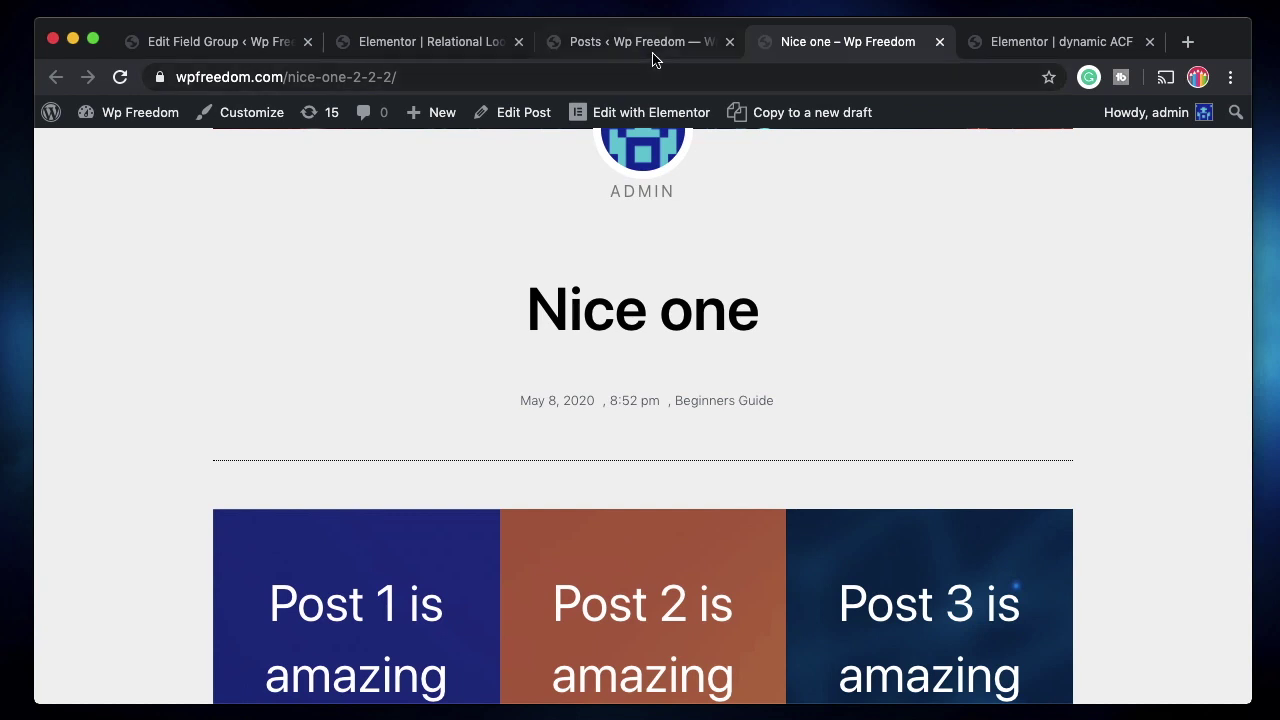
# - Set the ACF Relationship widget's Pane margin to 10 on all sides and update the dynamic ACF template
pyautogui.click(1060, 45)
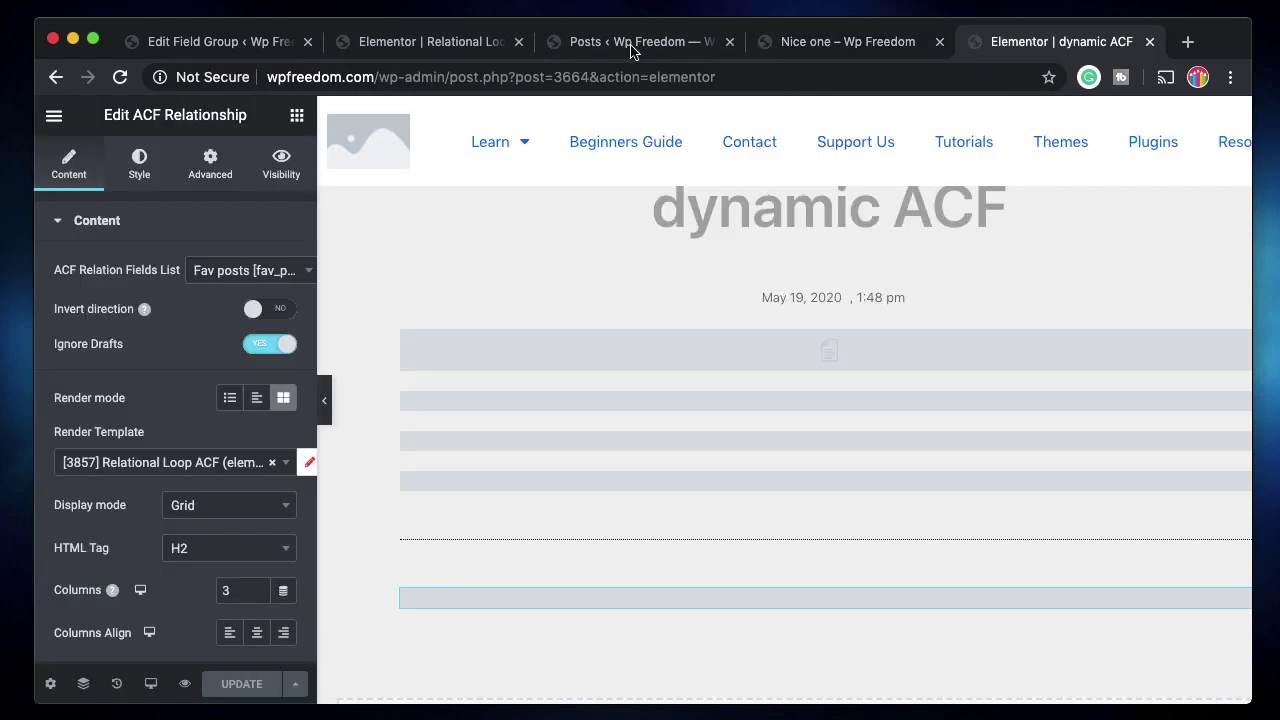
pyautogui.scroll(-3, 131, 523)
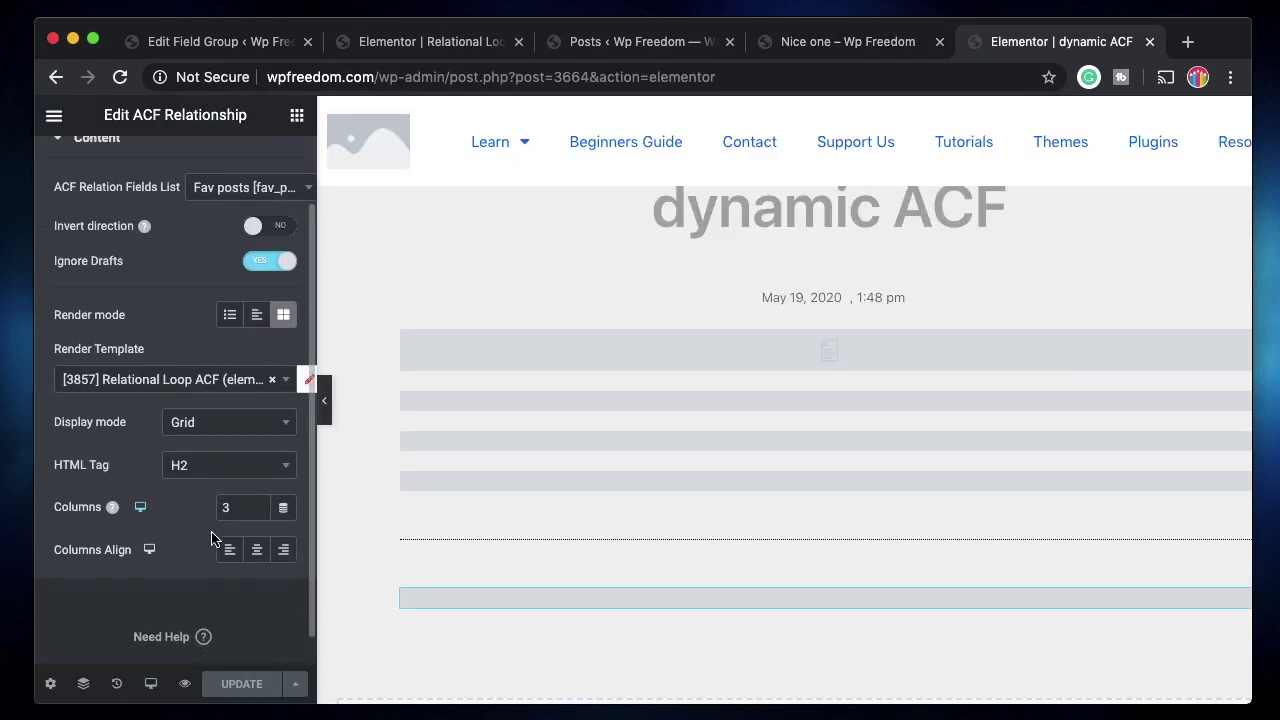
pyautogui.scroll(3, 125, 461)
pyautogui.click(145, 166)
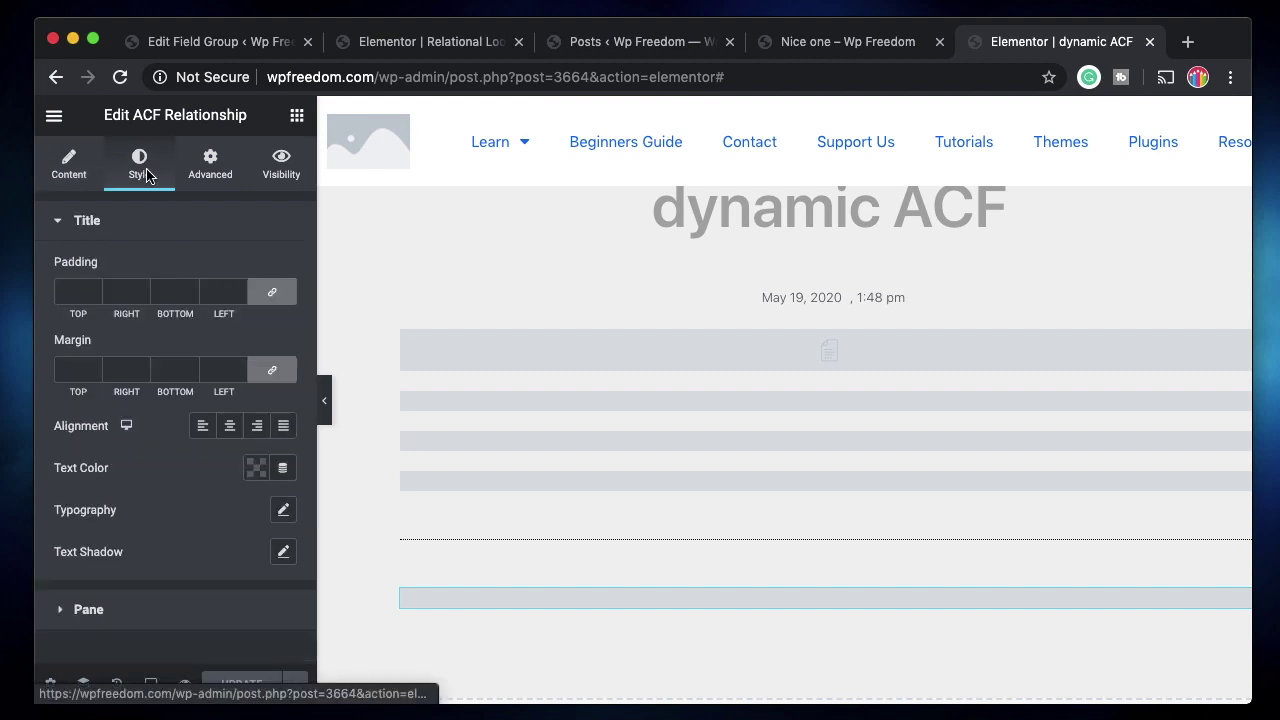
pyautogui.scroll(-3, 135, 505)
pyautogui.click(118, 540)
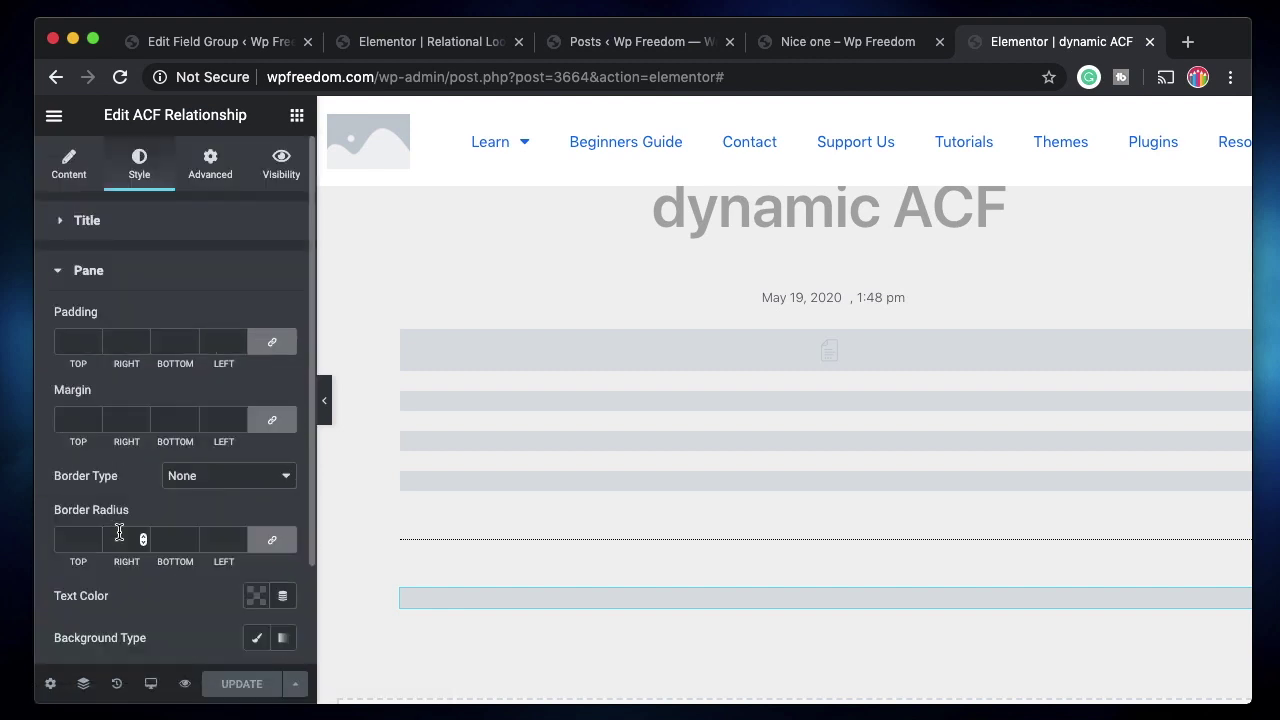
pyautogui.scroll(-3, 120, 537)
pyautogui.scroll(3, 110, 480)
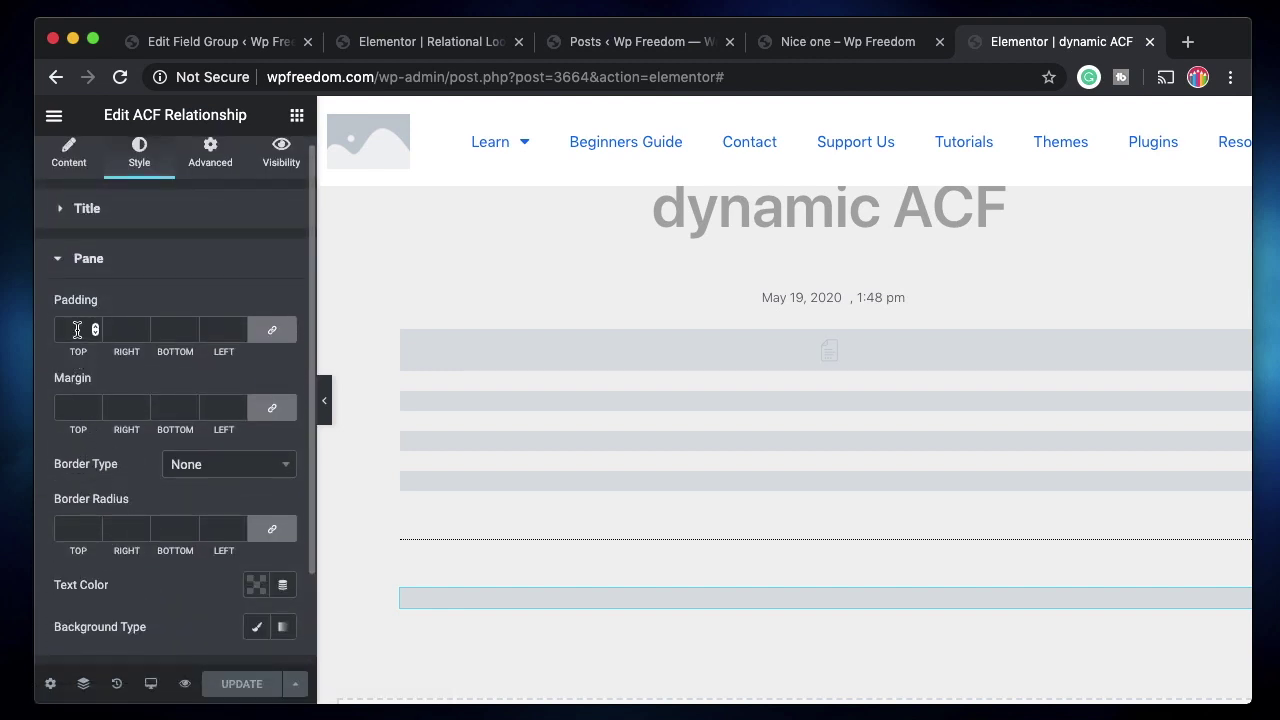
pyautogui.click(77, 404)
pyautogui.write('10')
pyautogui.click(244, 688)
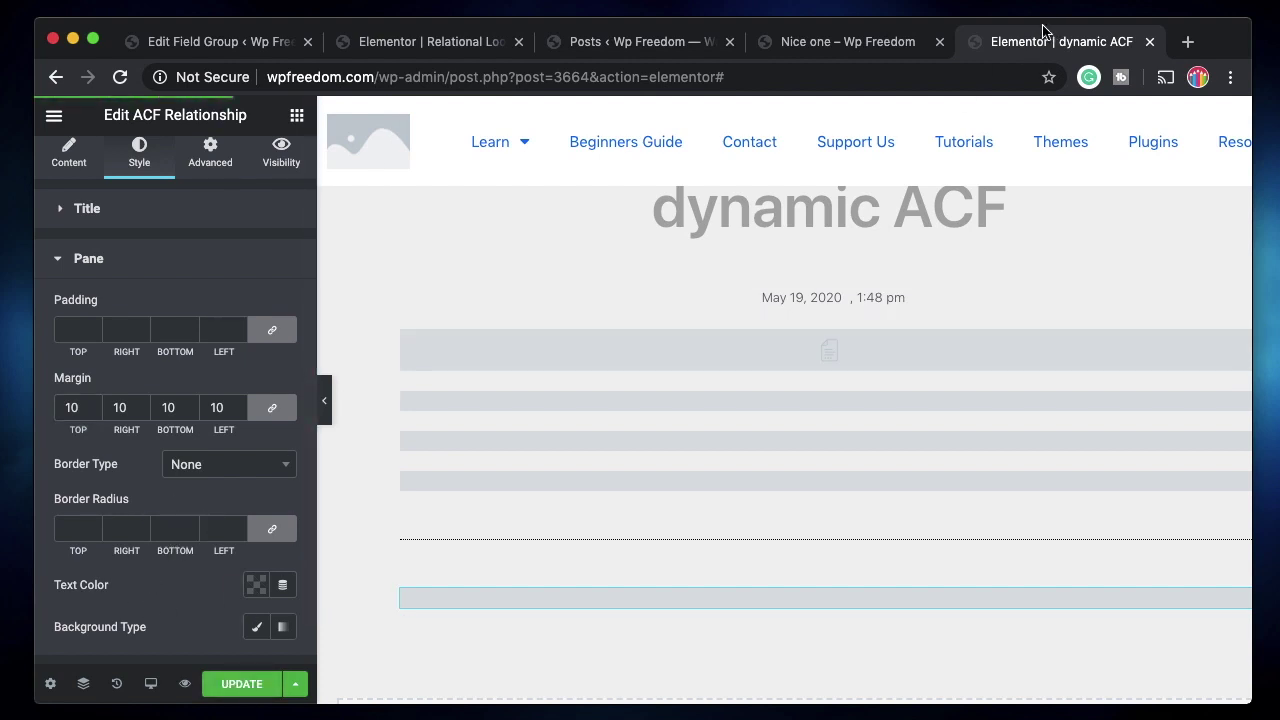
# - Reload the Nice one post page and examine the spacing between the Fav posts grid items
pyautogui.click(848, 41)
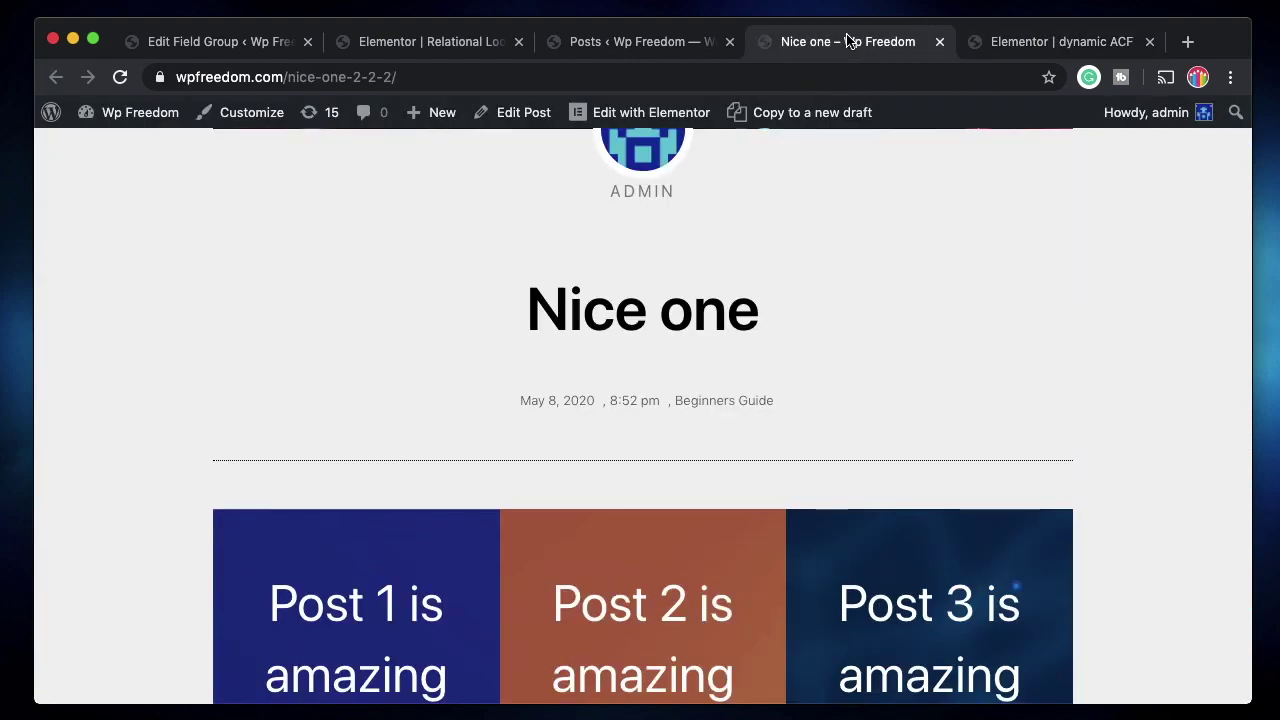
pyautogui.click(120, 78)
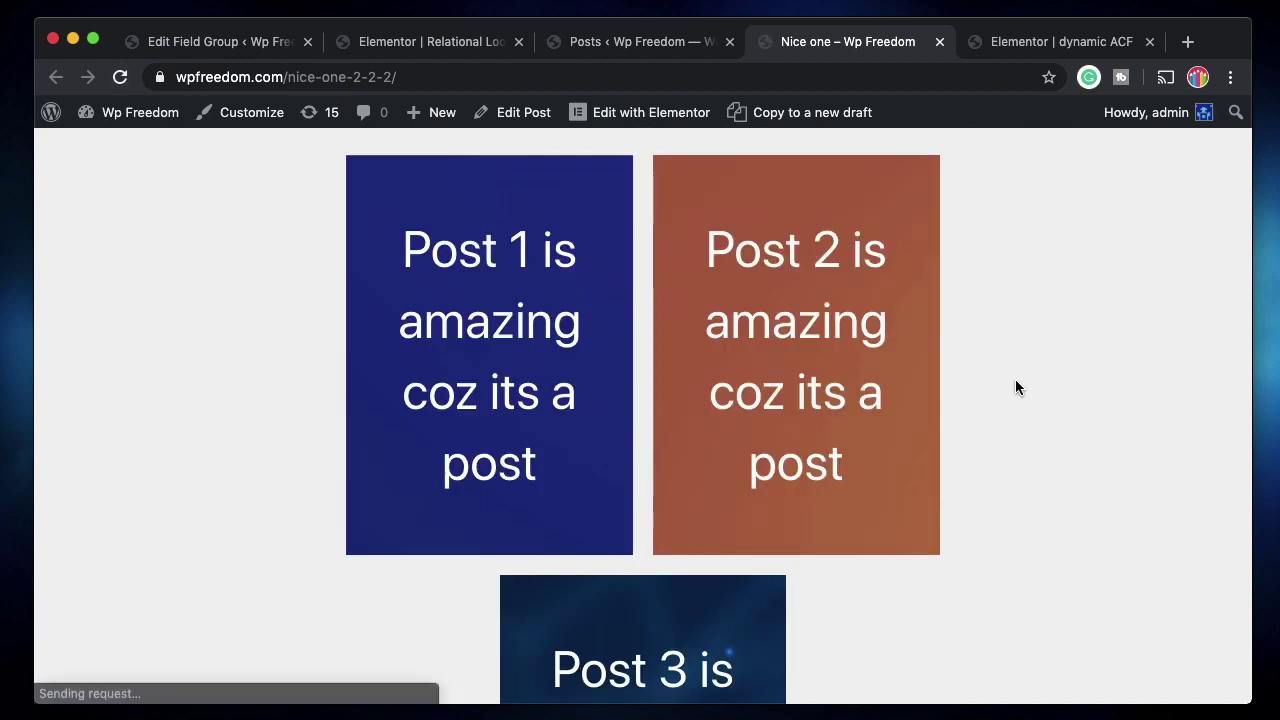
pyautogui.scroll(-5, 665, 418)
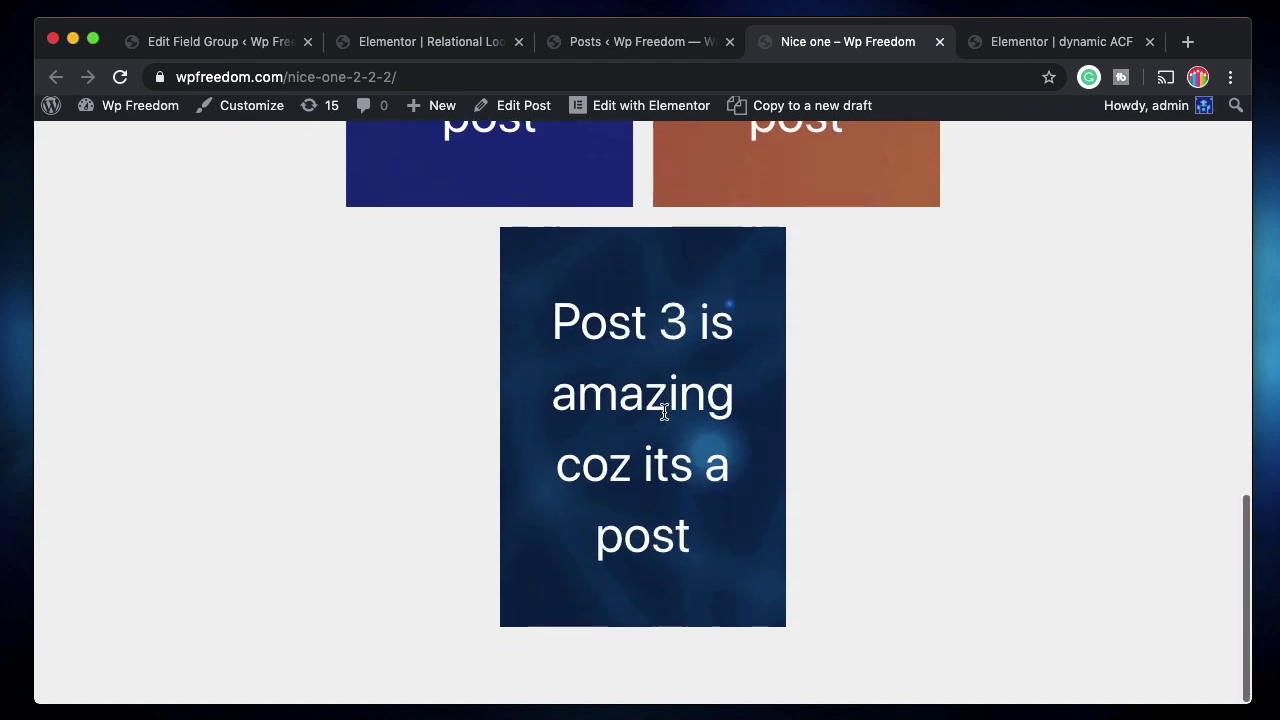
pyautogui.scroll(7, 663, 408)
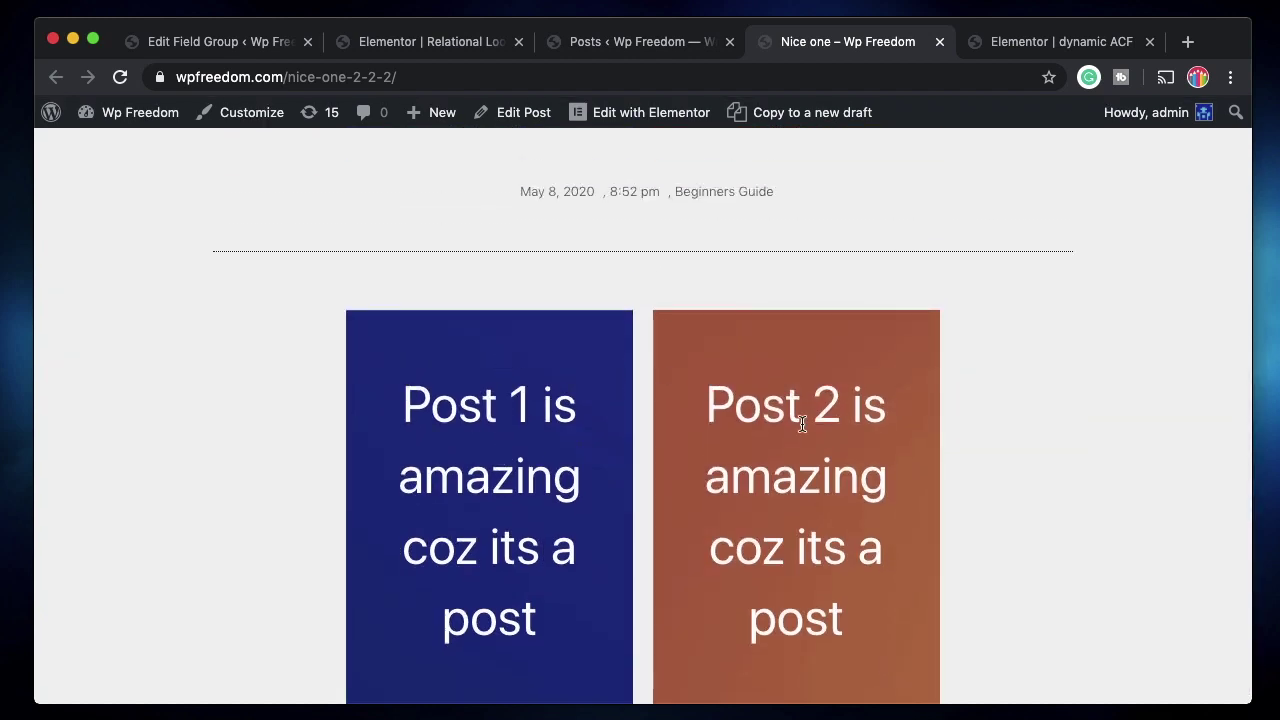
pyautogui.scroll(-3, 575, 405)
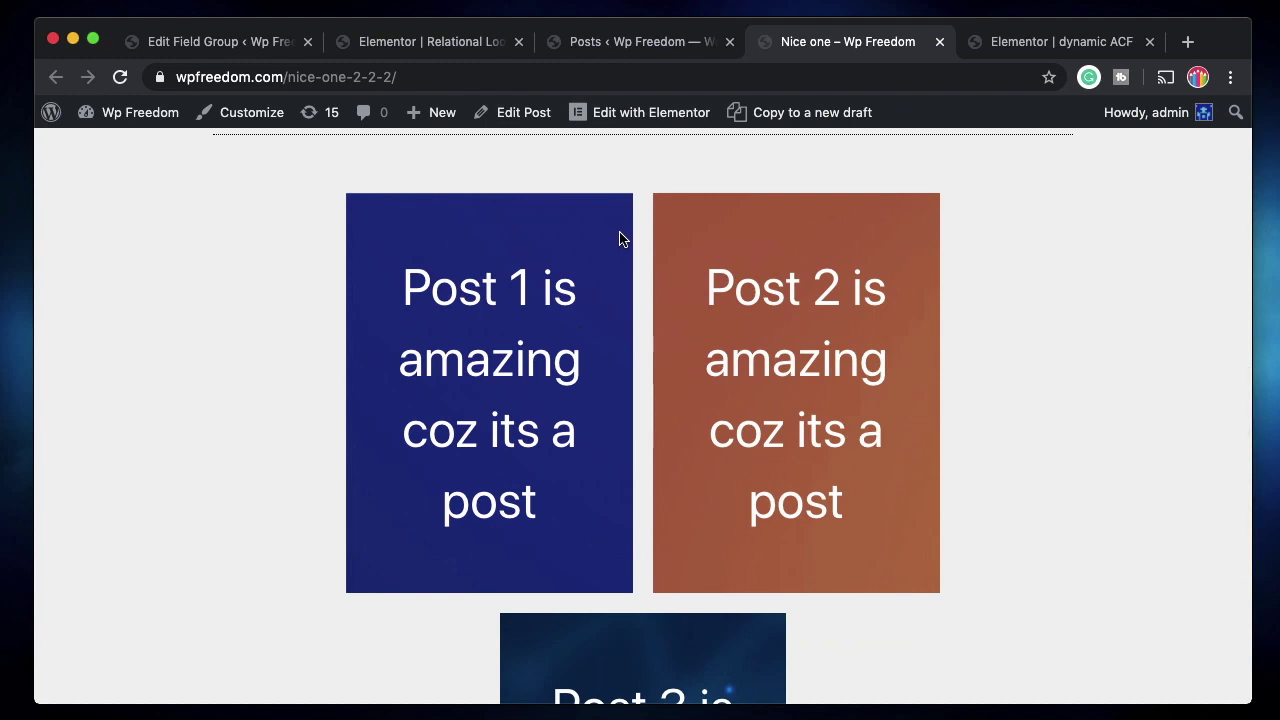
pyautogui.scroll(-10, 860, 366)
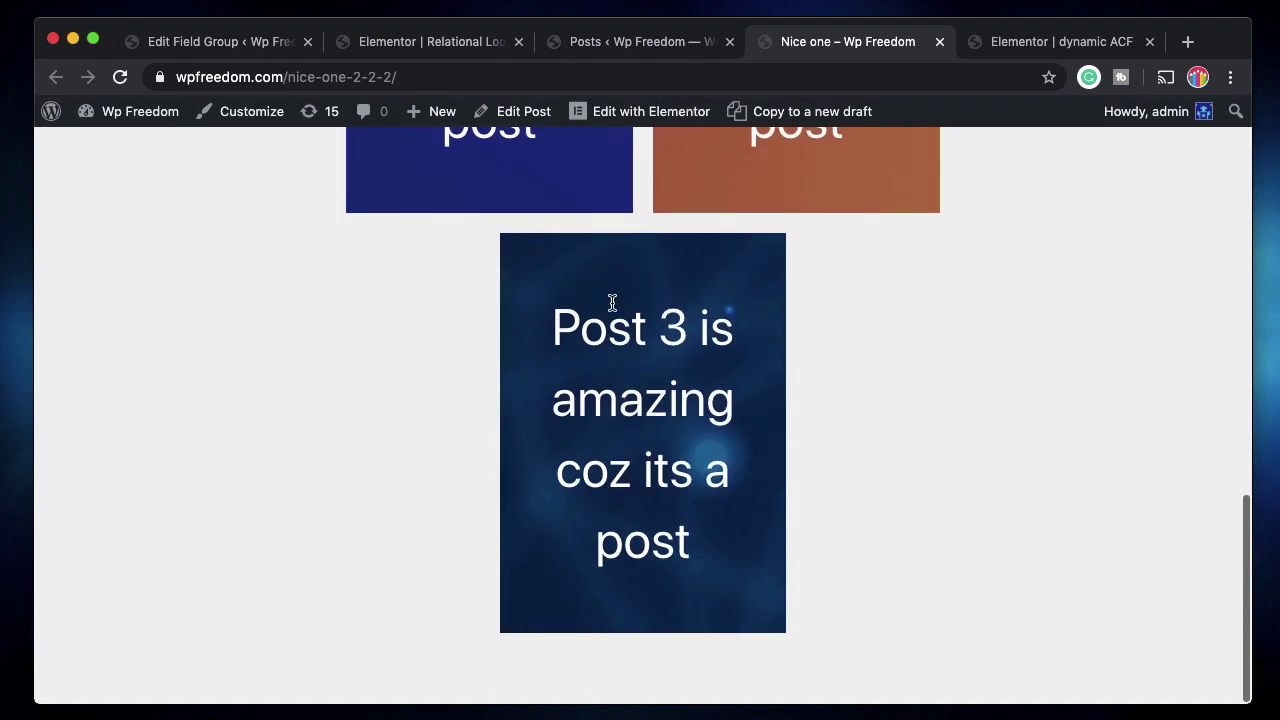
pyautogui.scroll(10, 655, 450)
# - Open the first Nice one post for editing and add another "Post 1 is amazing coz its a post" entry to its Fav posts
pyautogui.click(629, 45)
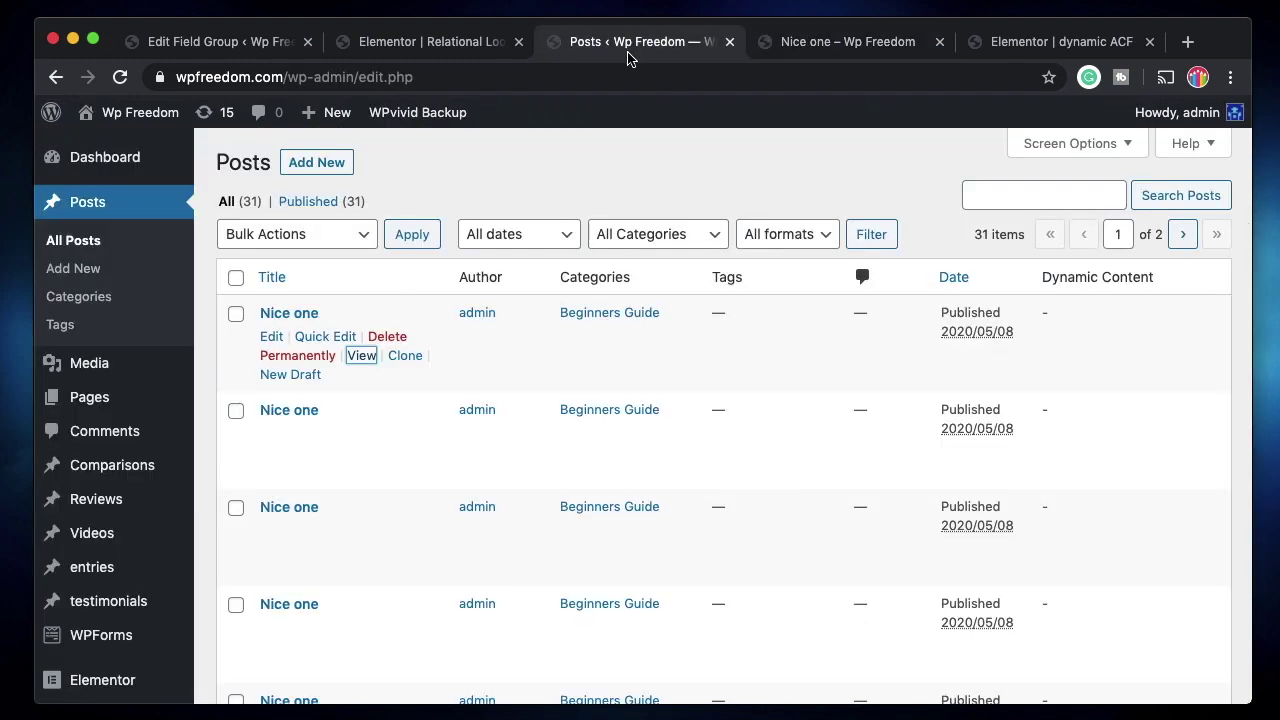
pyautogui.click(269, 338)
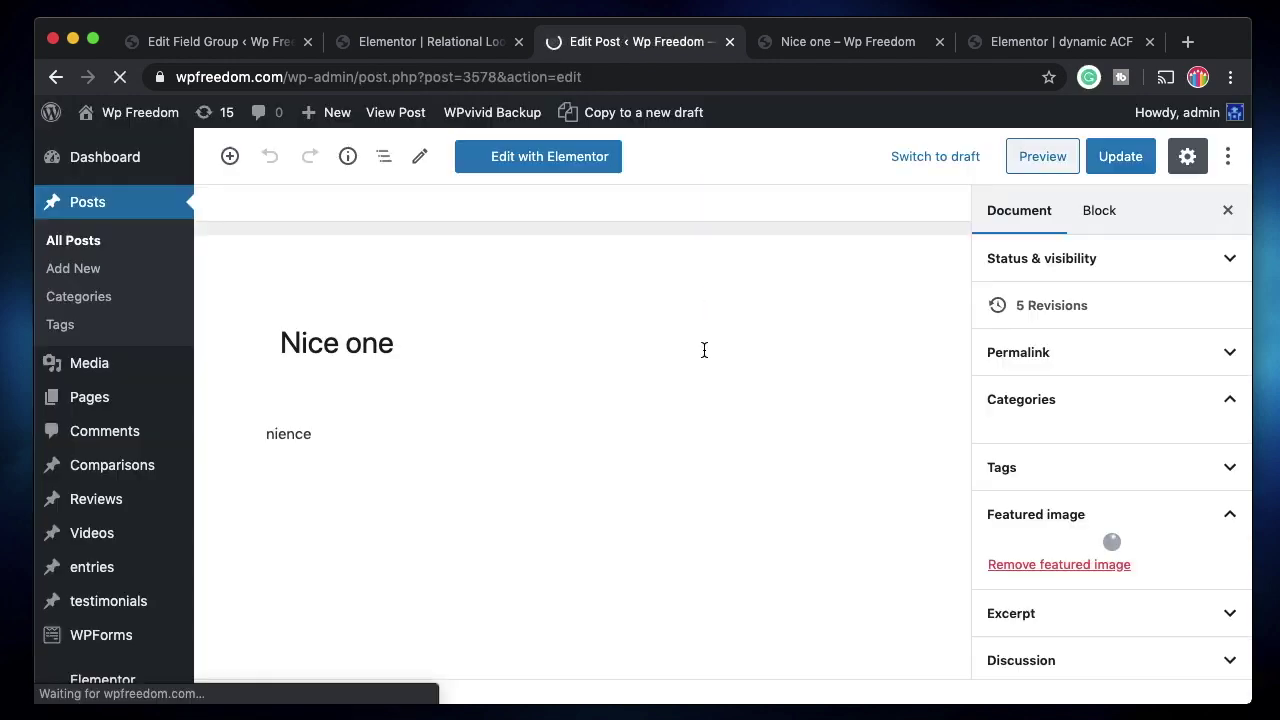
pyautogui.scroll(-5, 463, 530)
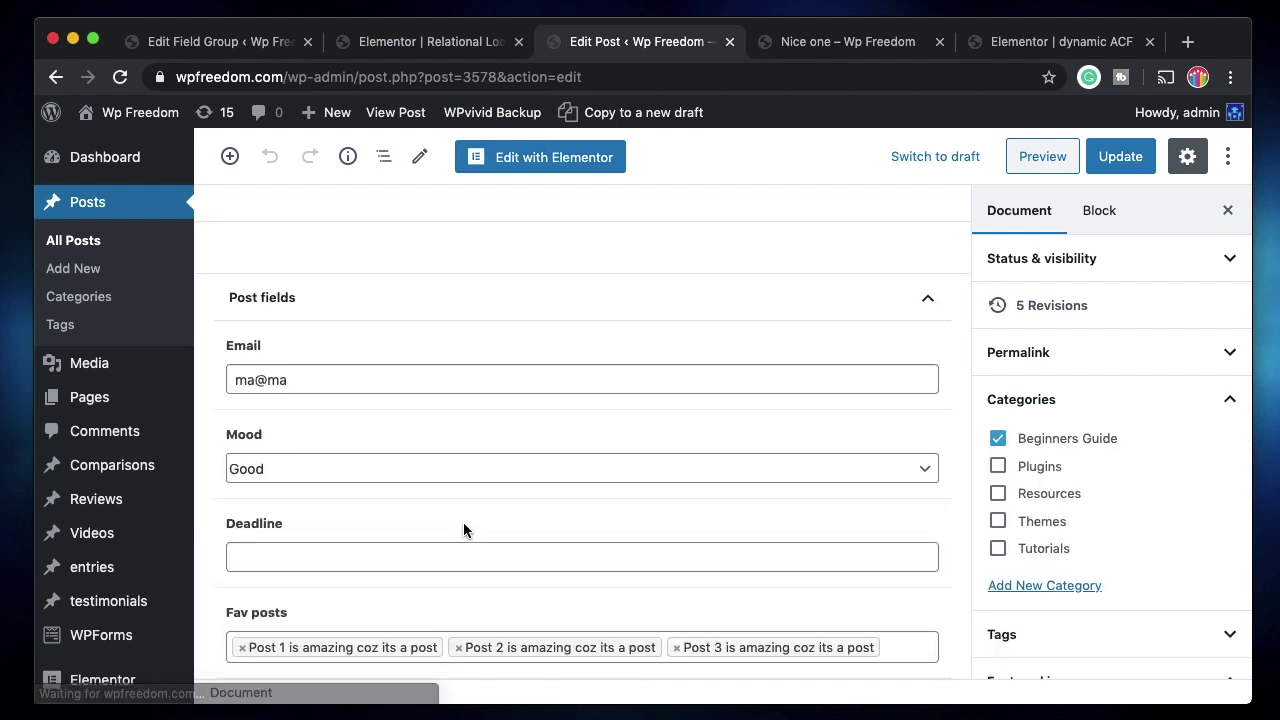
pyautogui.click(903, 641)
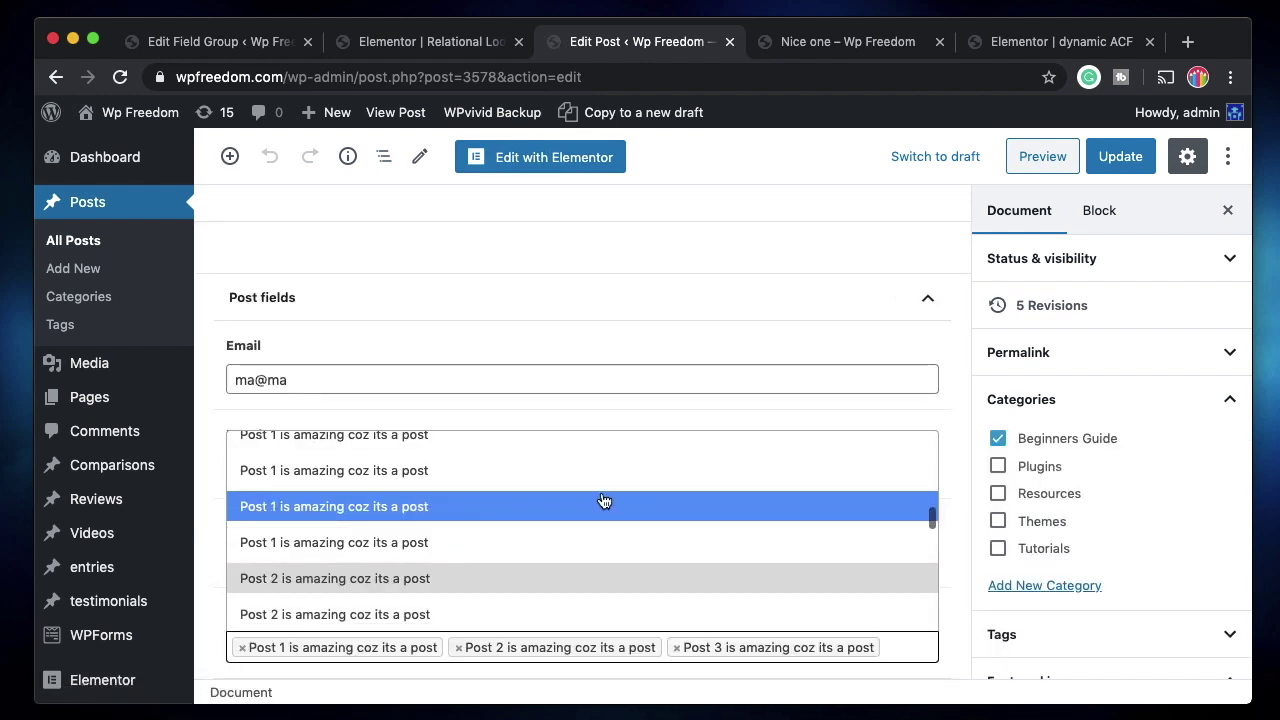
pyautogui.click(600, 476)
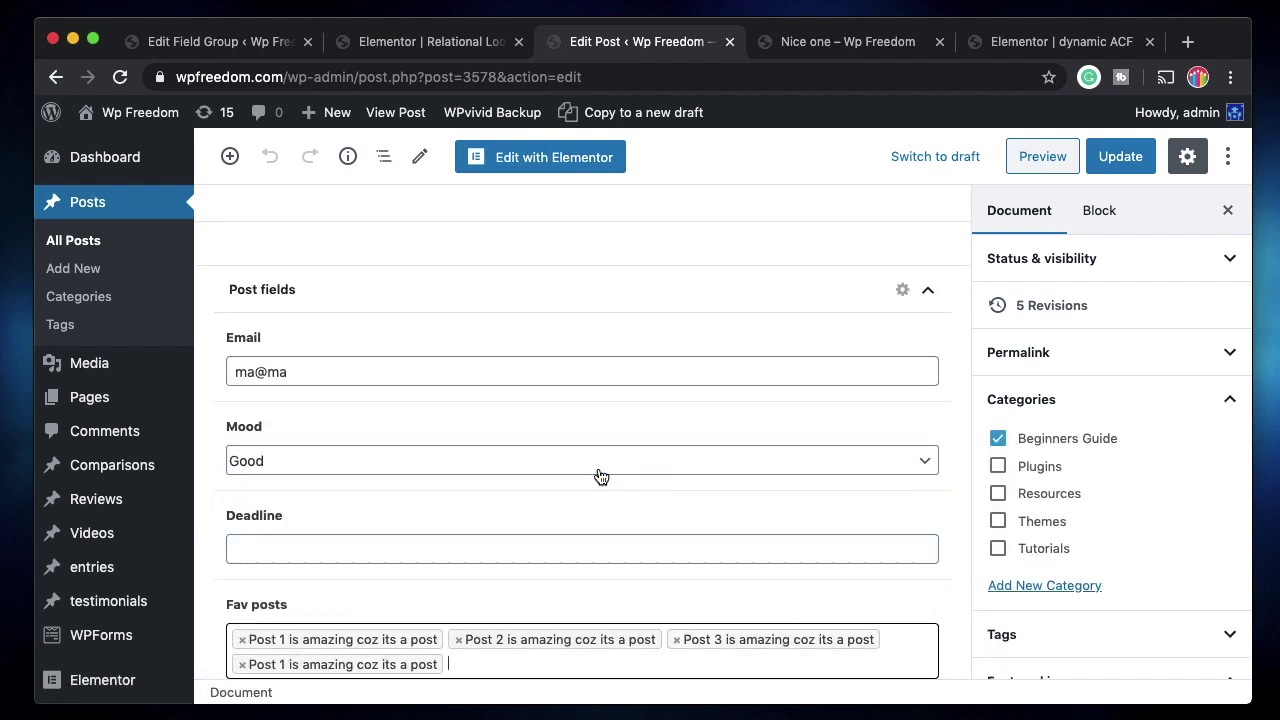
# - Update the Nice one post with its extra Fav posts entry and reload the live page to check the grid
pyautogui.click(1120, 156)
pyautogui.click(843, 57)
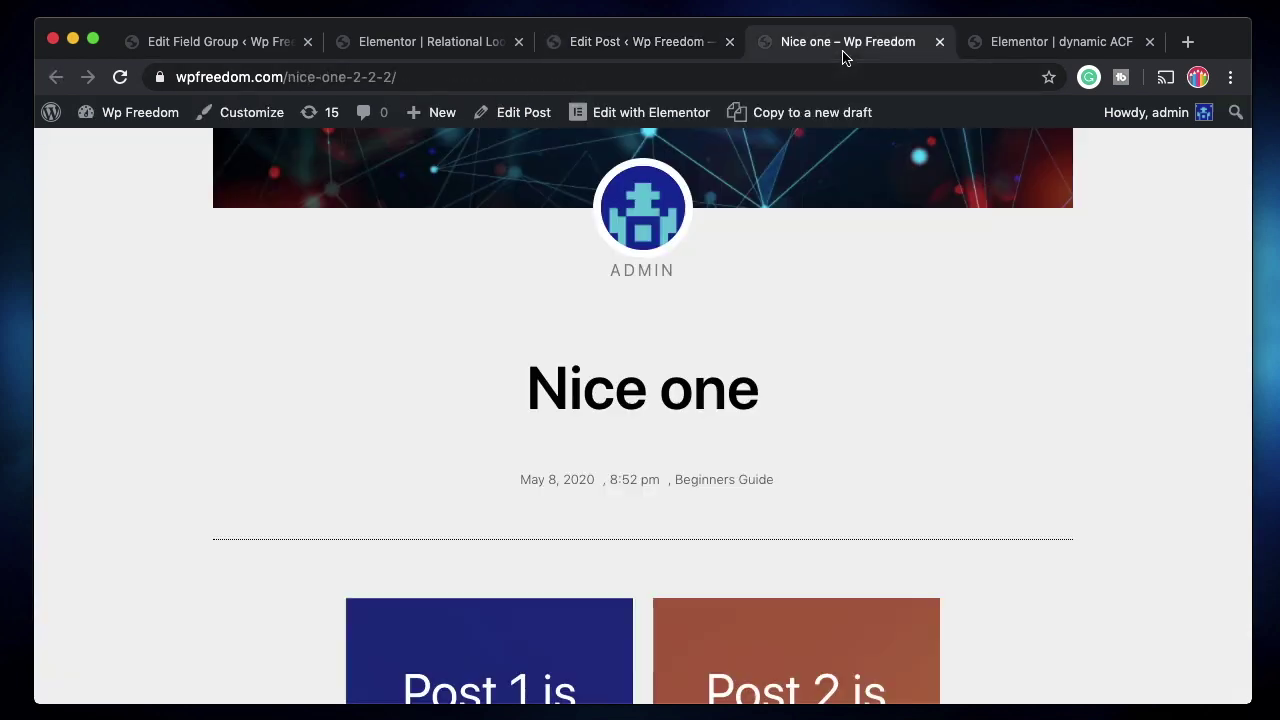
pyautogui.click(120, 78)
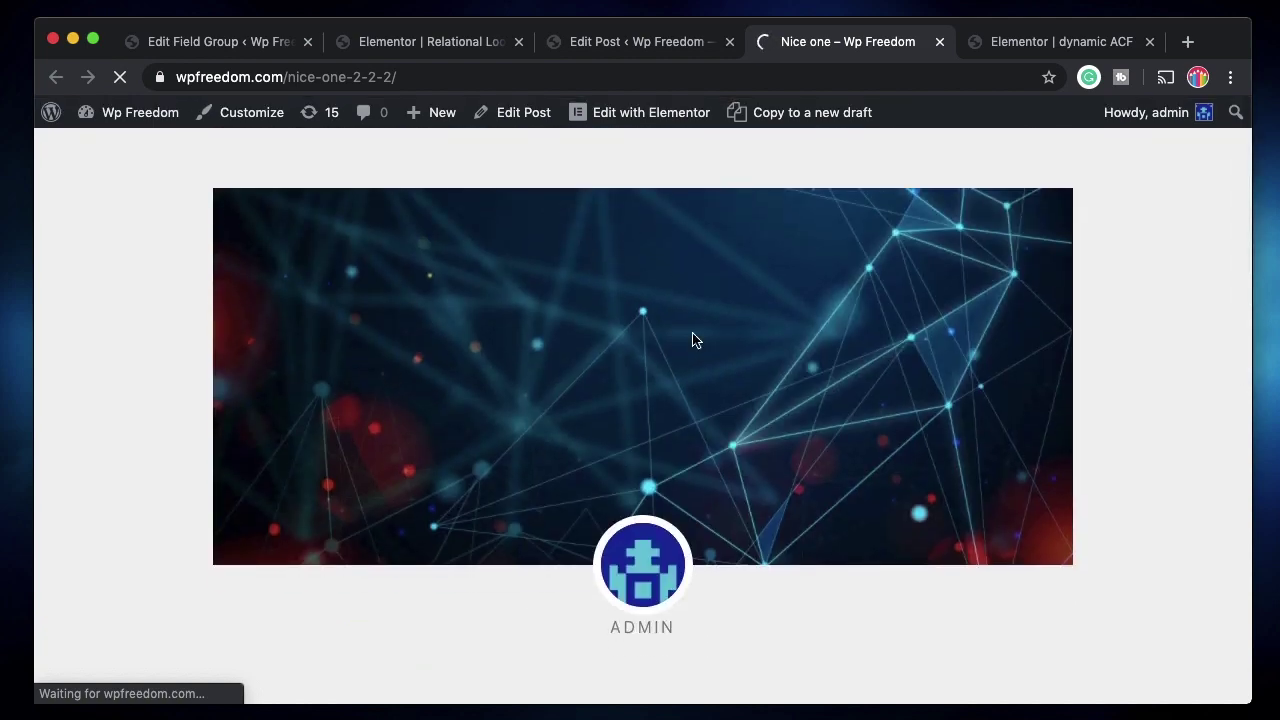
pyautogui.scroll(-10, 556, 413)
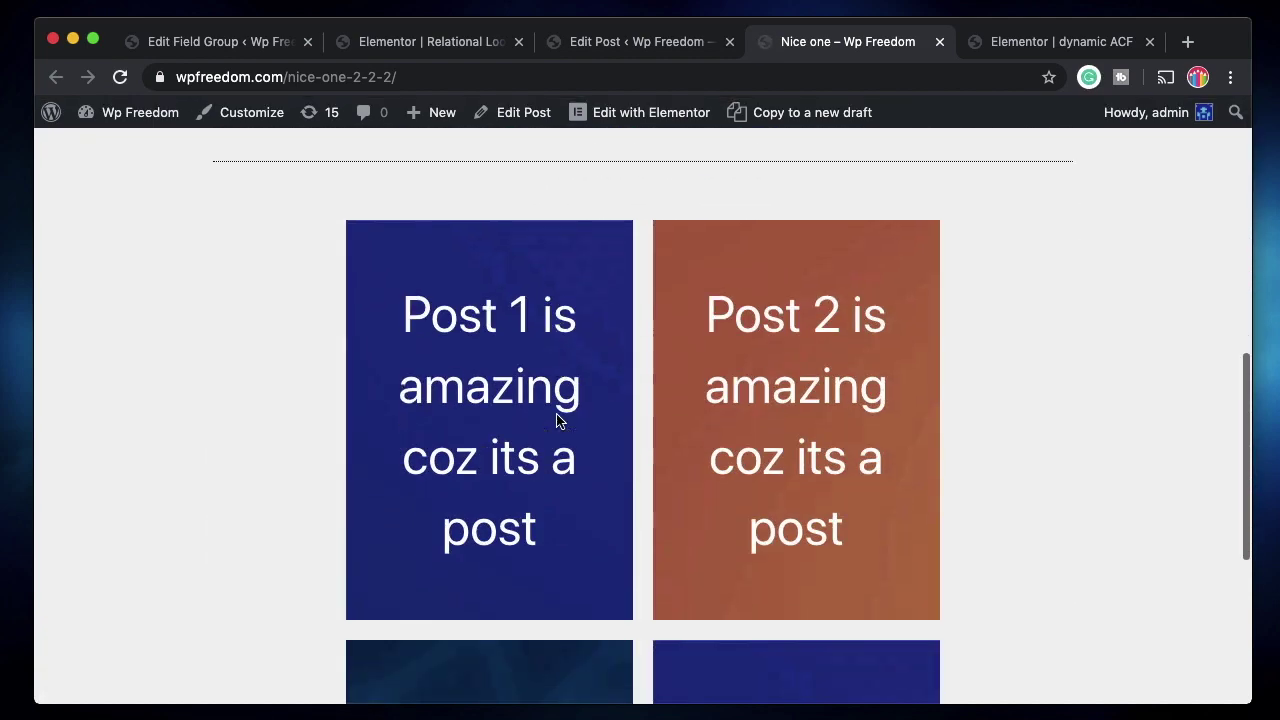
pyautogui.scroll(-2, 541, 281)
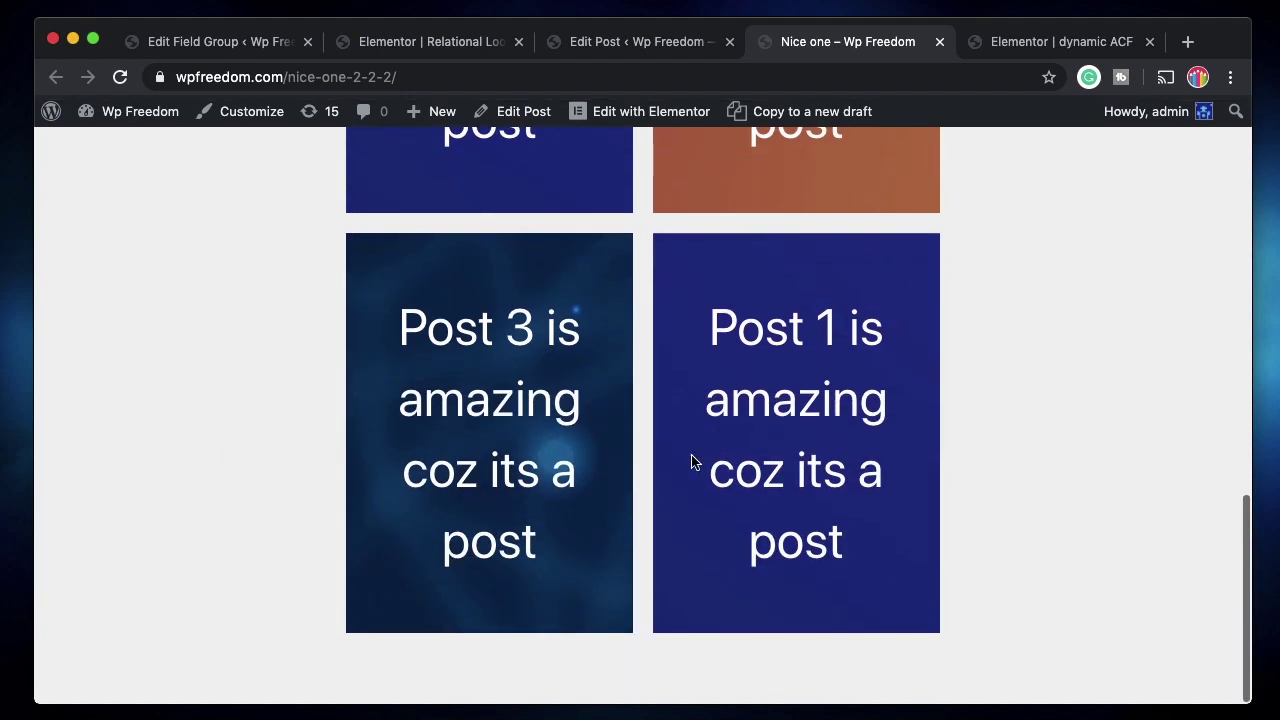
pyautogui.scroll(6, 491, 408)
pyautogui.scroll(2, 451, 531)
pyautogui.scroll(-5, 506, 440)
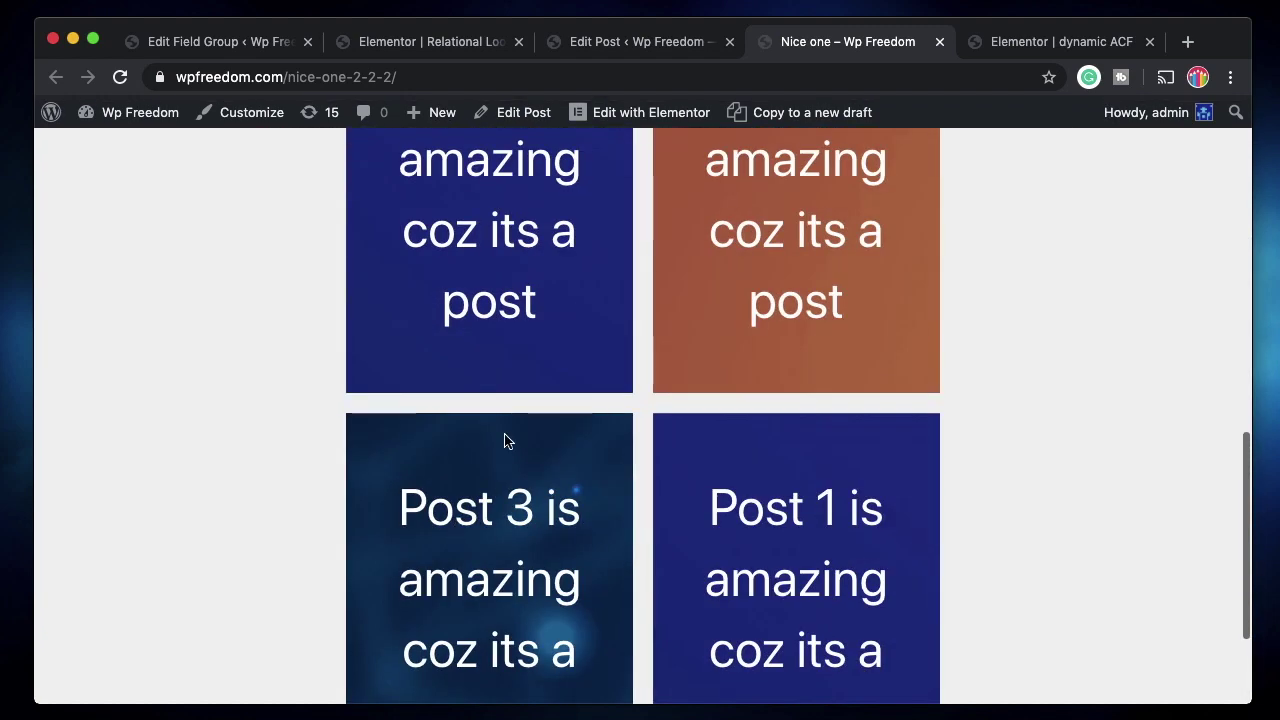
# - Compare the Relational Loop ACF and dynamic ACF templates and the post's Fav posts field with the live Nice one grid
pyautogui.click(424, 44)
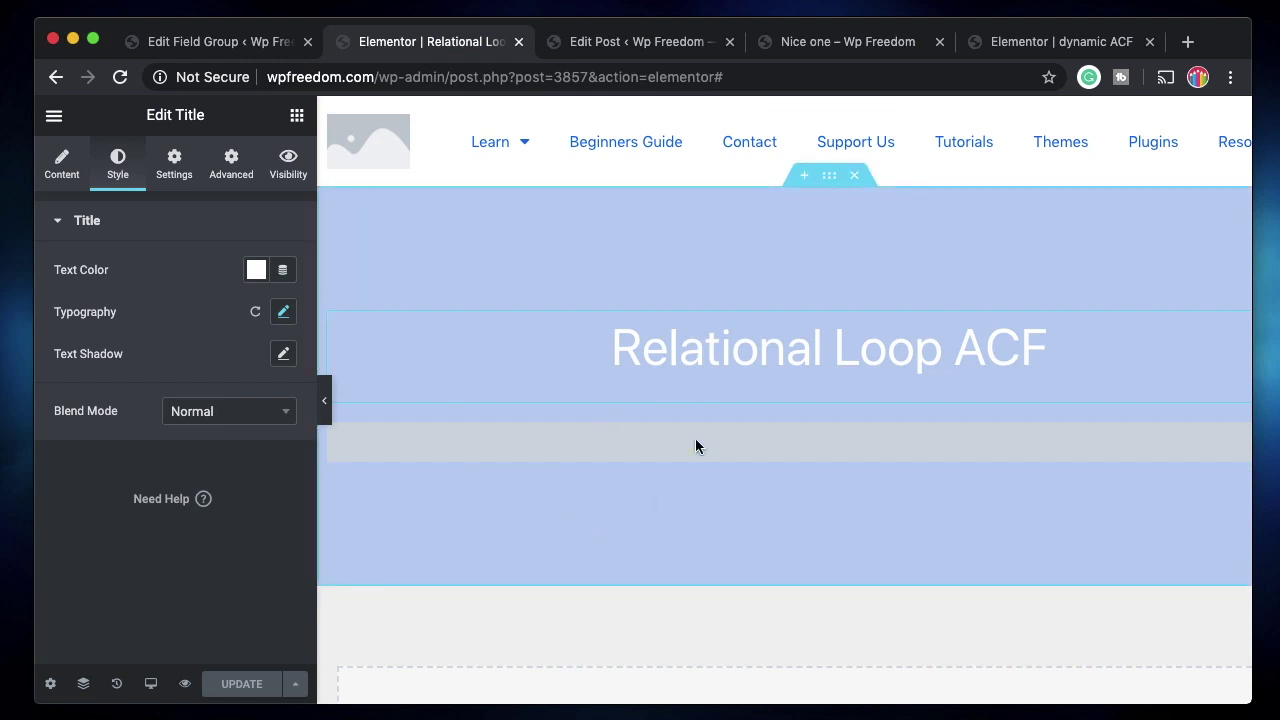
pyautogui.click(1077, 42)
pyautogui.click(690, 44)
pyautogui.scroll(3, 623, 583)
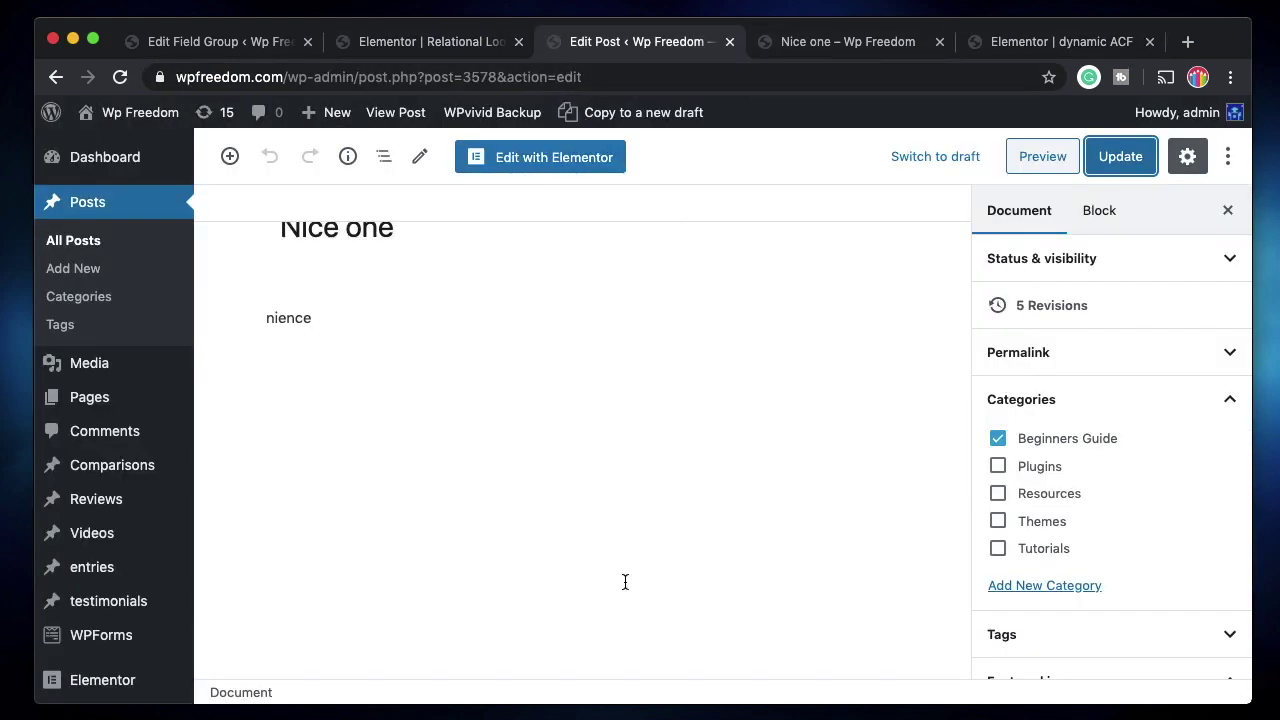
pyautogui.scroll(-3, 515, 462)
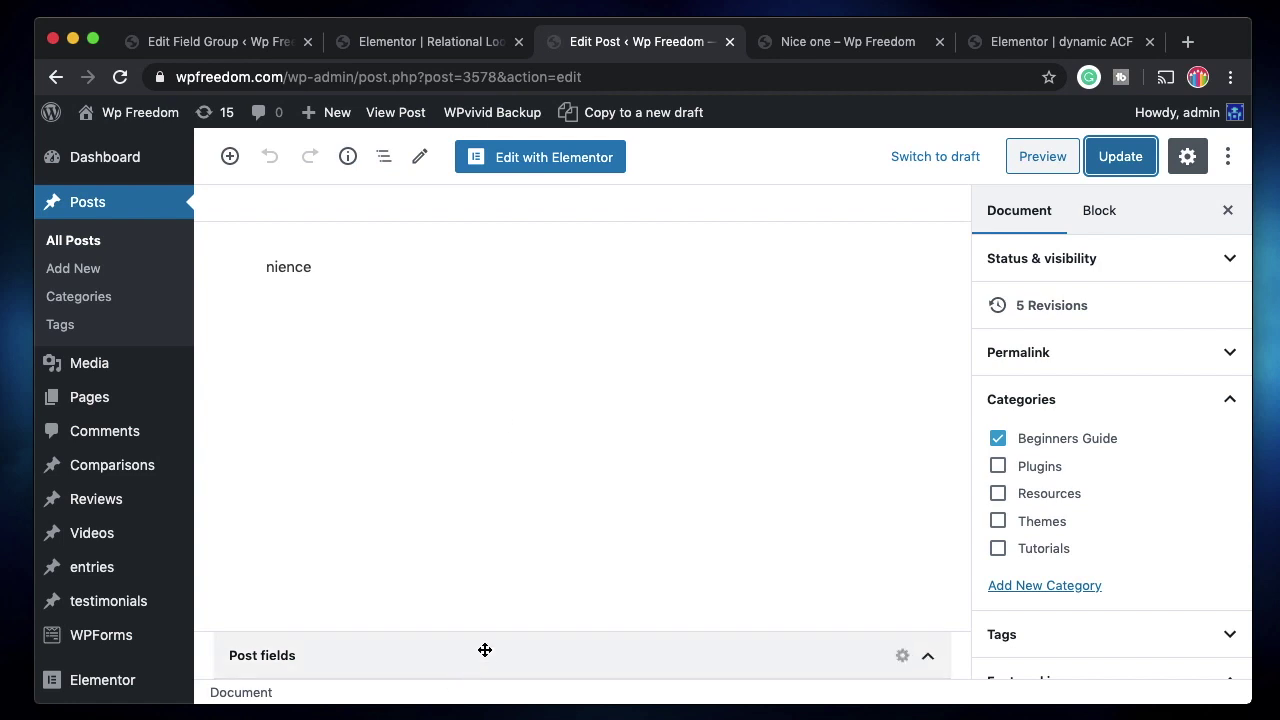
pyautogui.scroll(-5, 484, 650)
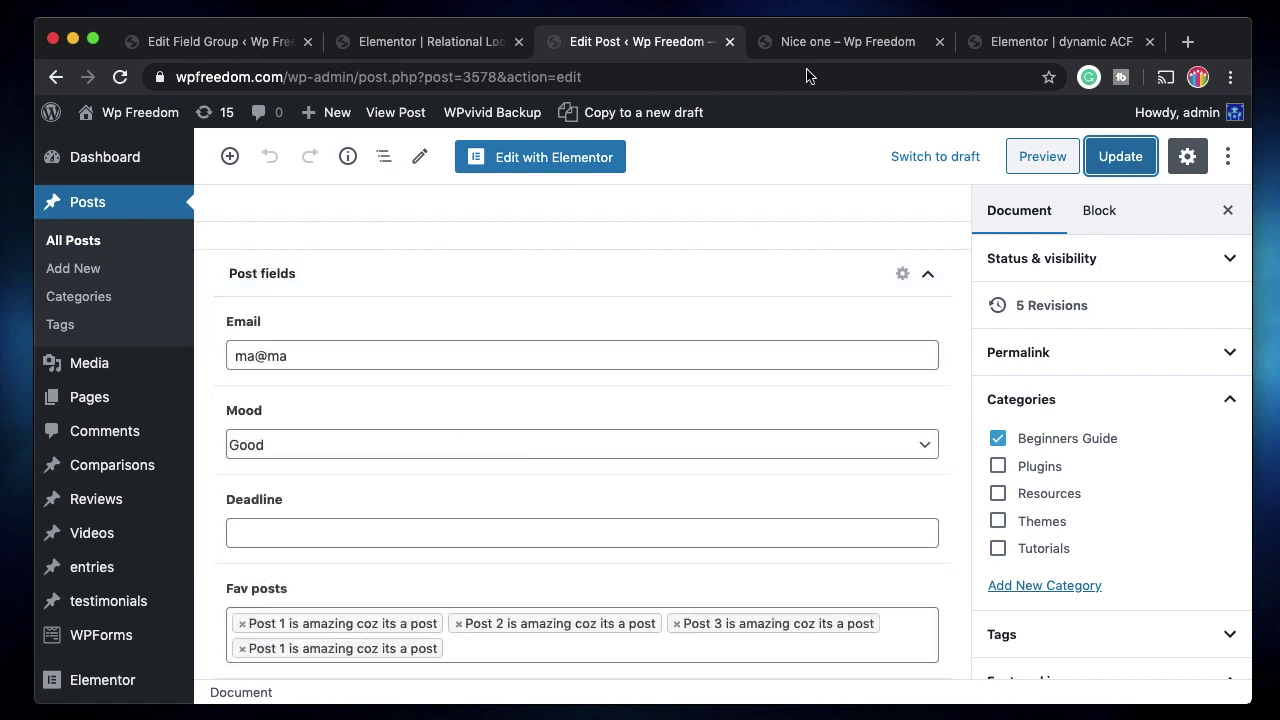
pyautogui.click(820, 38)
pyautogui.scroll(-6, 886, 371)
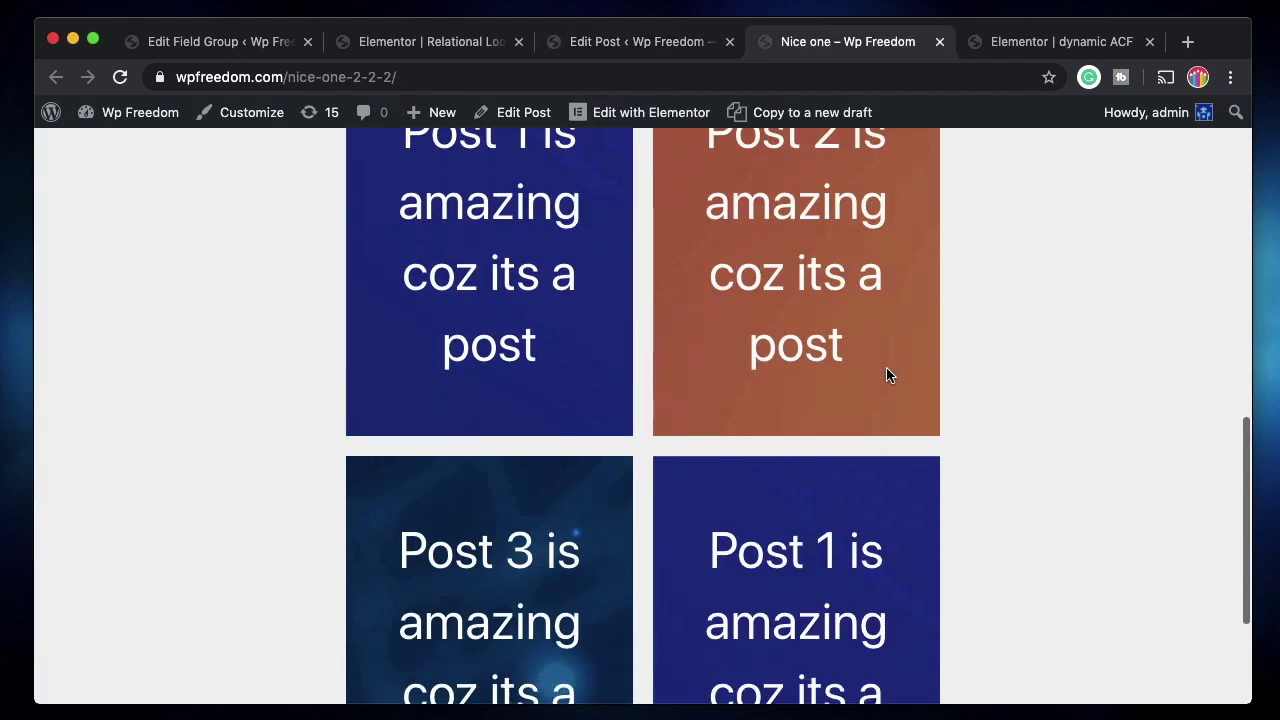
pyautogui.scroll(-2, 613, 462)
pyautogui.scroll(10, 812, 392)
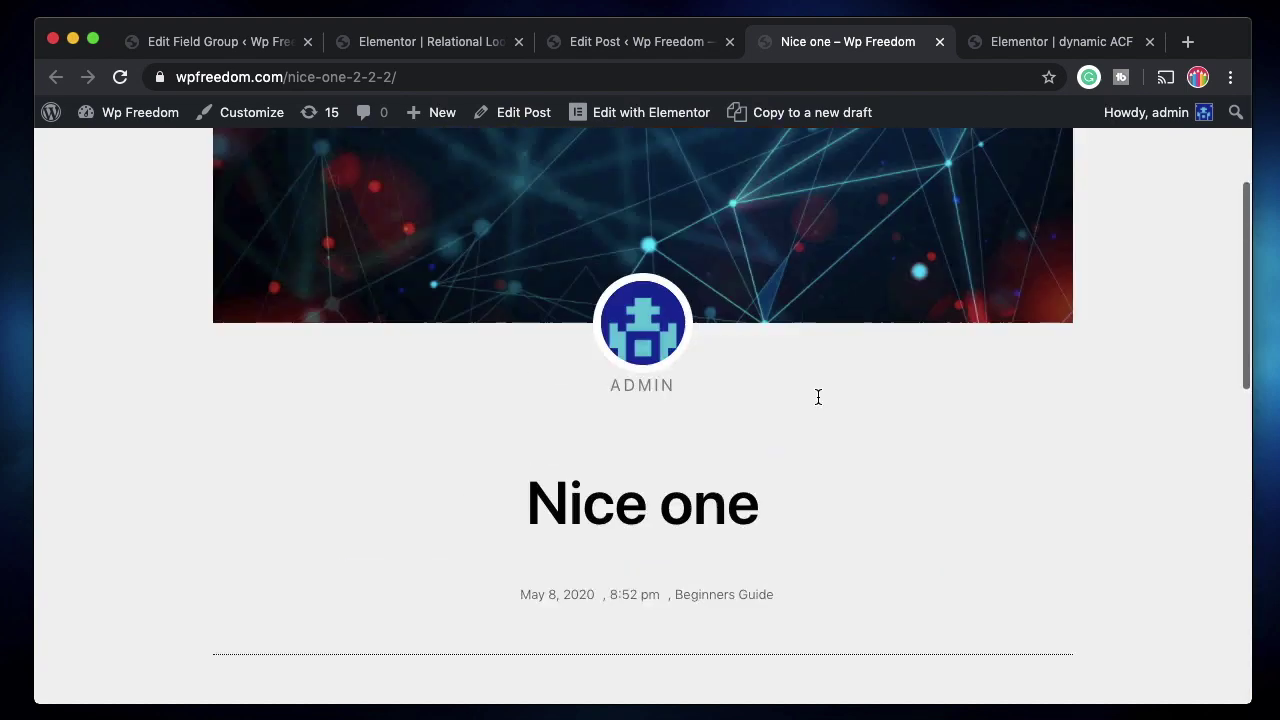
# - Add a User Fields widget directly below the title in the Relational Loop ACF template
pyautogui.click(419, 48)
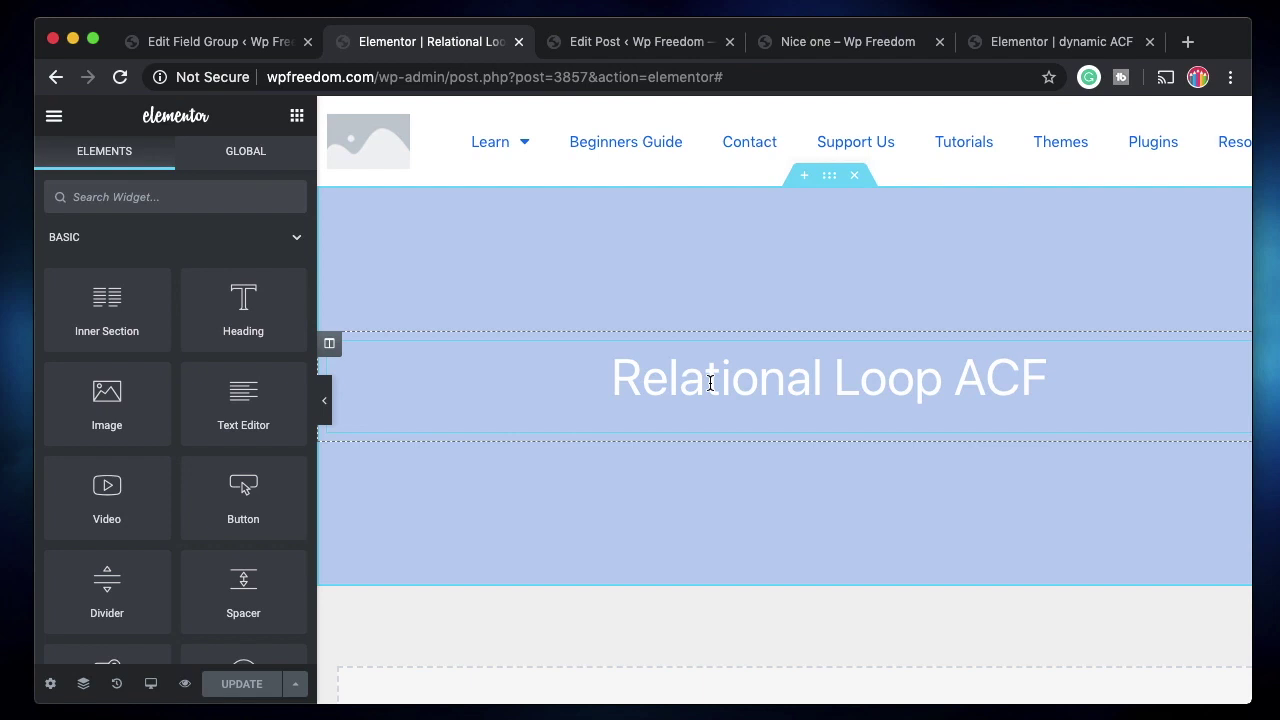
pyautogui.click(711, 383)
pyautogui.click(297, 115)
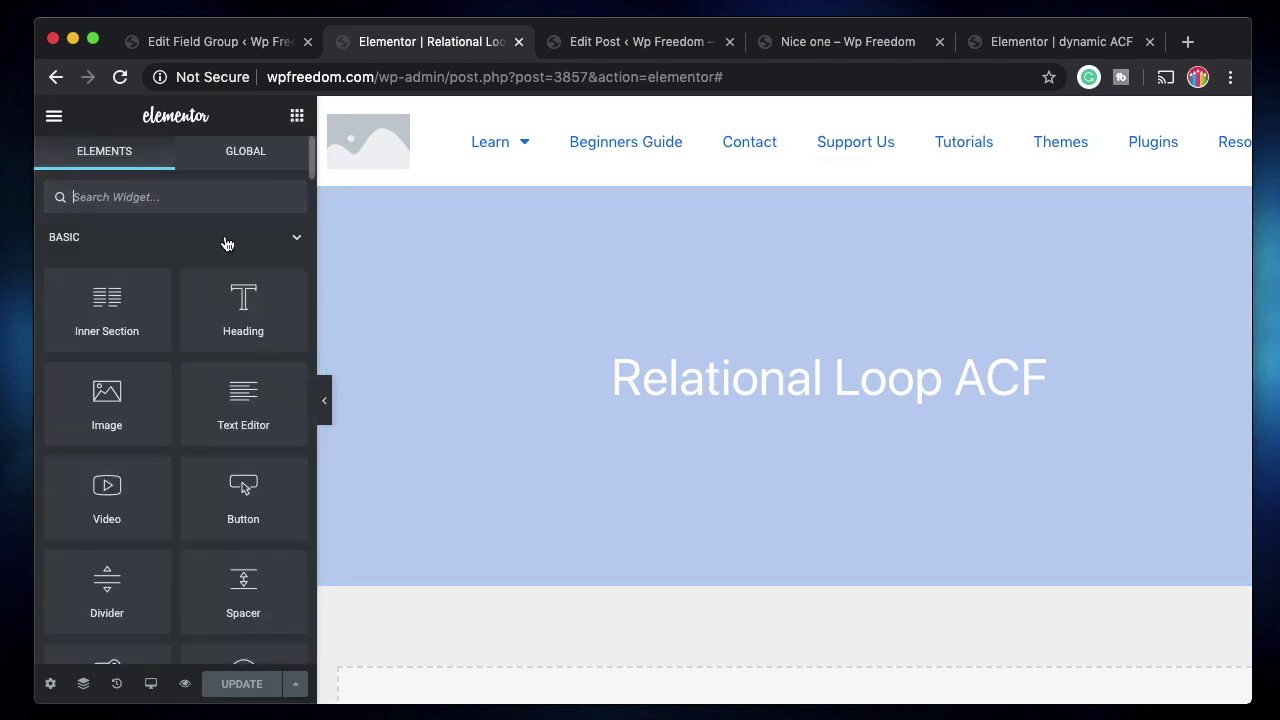
pyautogui.scroll(-20, 171, 434)
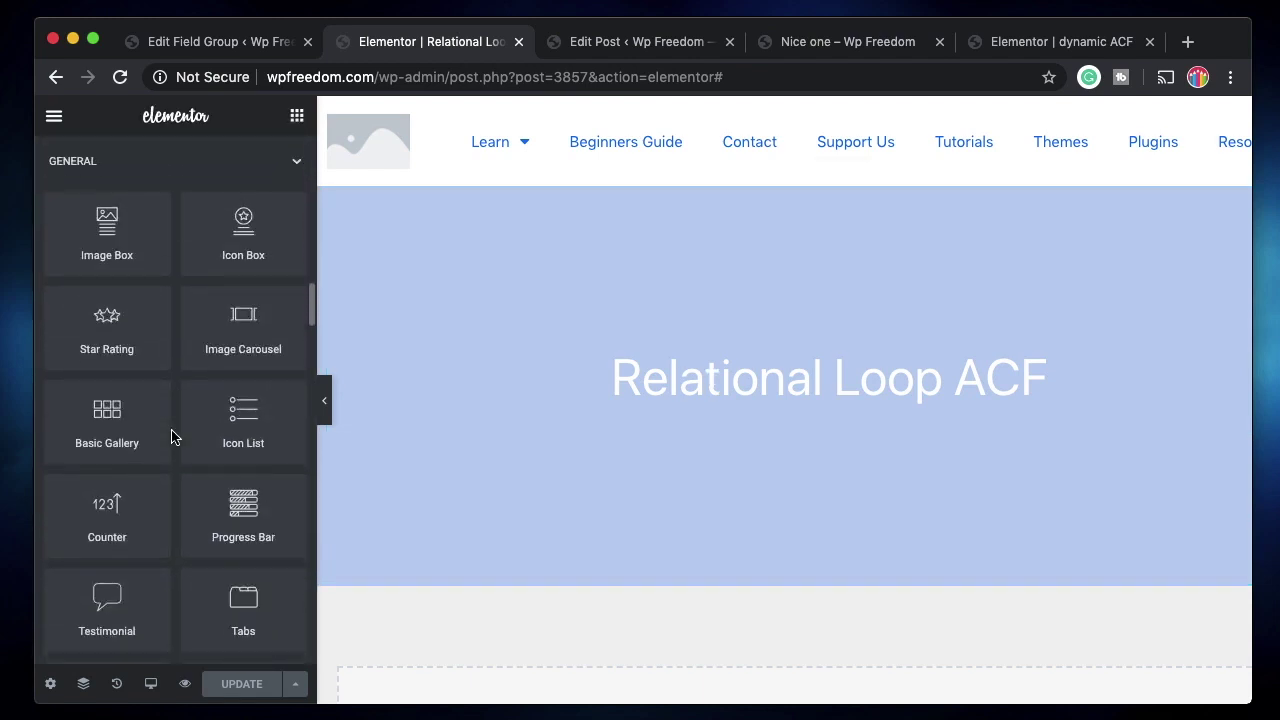
pyautogui.scroll(-15, 171, 434)
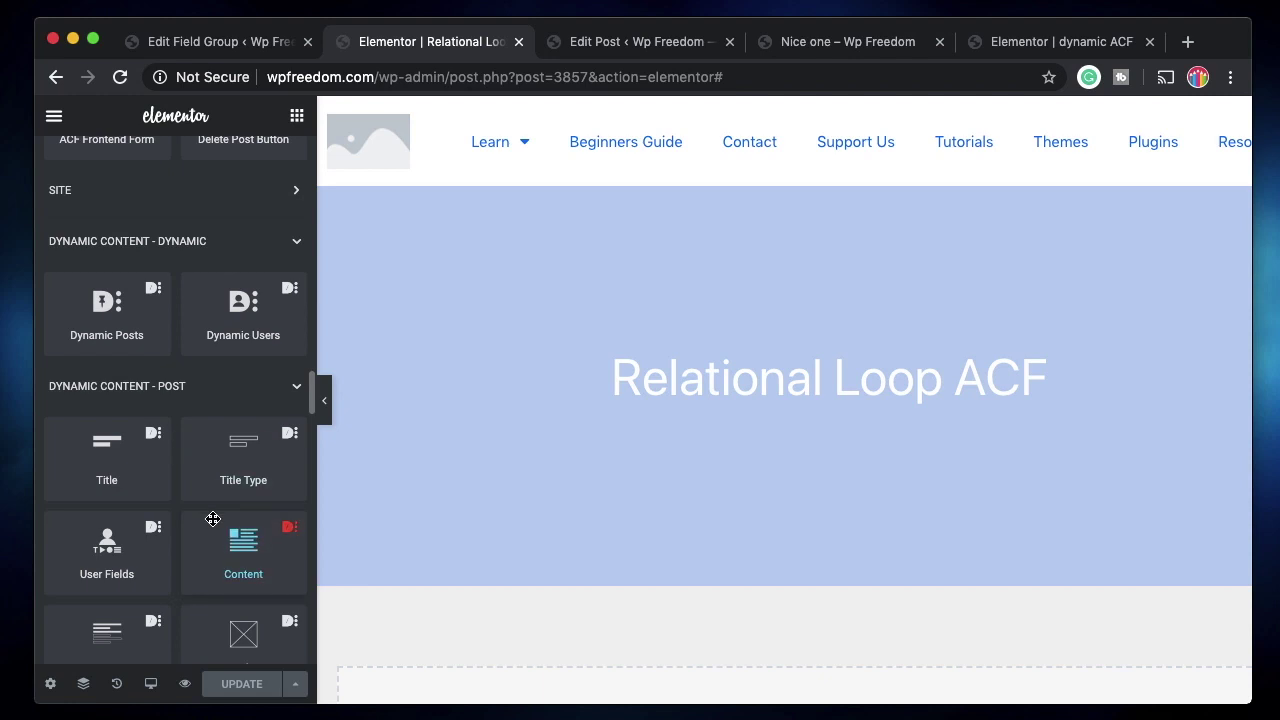
pyautogui.scroll(-2, 160, 460)
pyautogui.moveTo(212, 440); pyautogui.dragTo(748, 402)
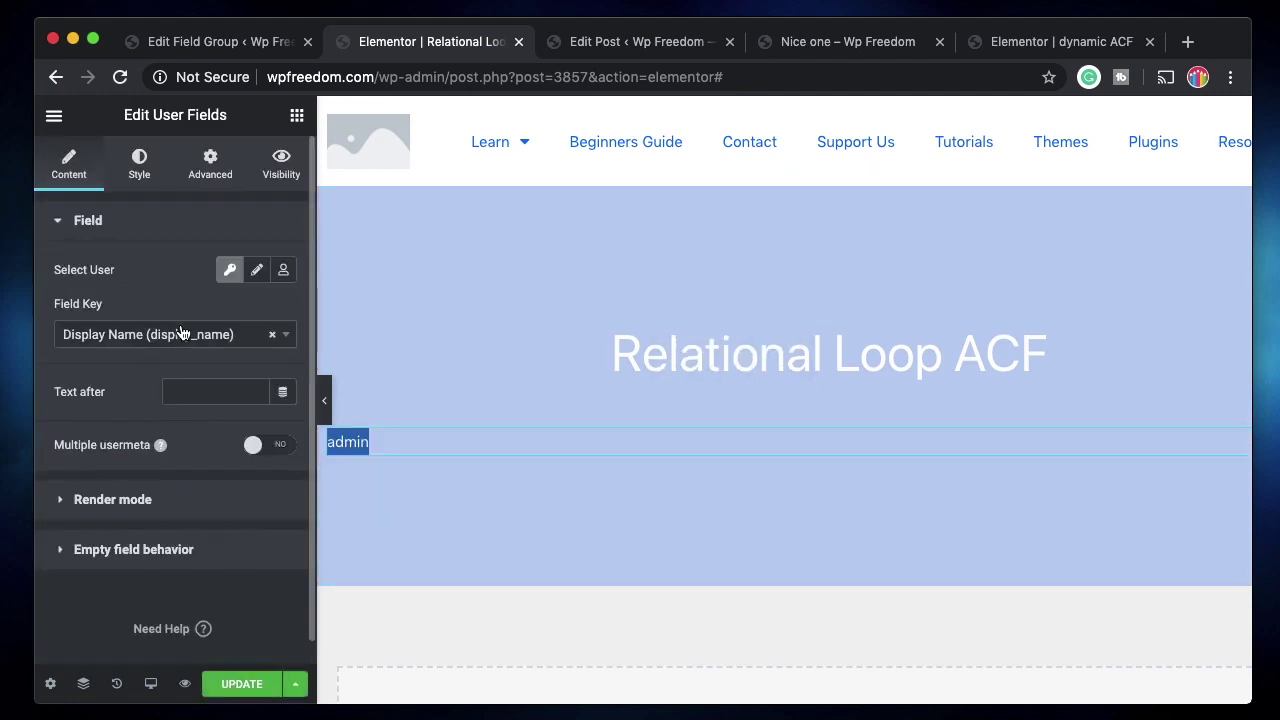
# - Set the User Fields widget to the second Select User option, with centred alignment and black text
pyautogui.click(257, 272)
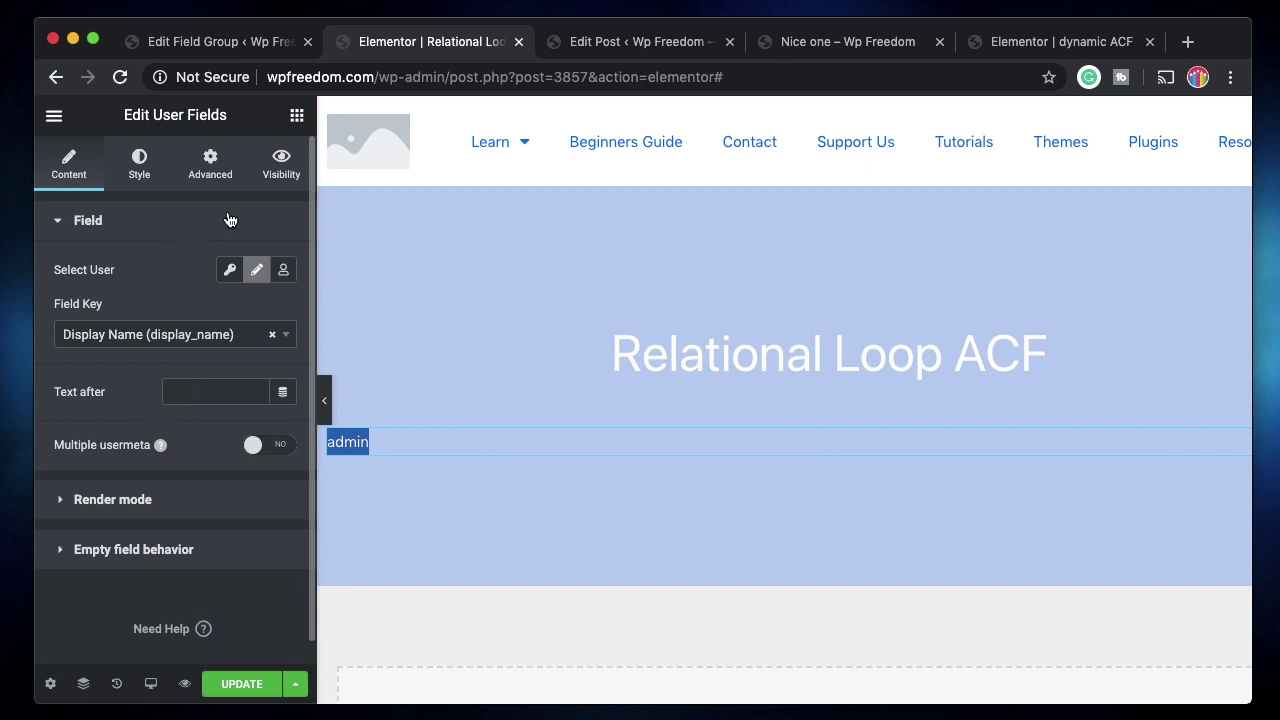
pyautogui.click(142, 163)
pyautogui.click(229, 269)
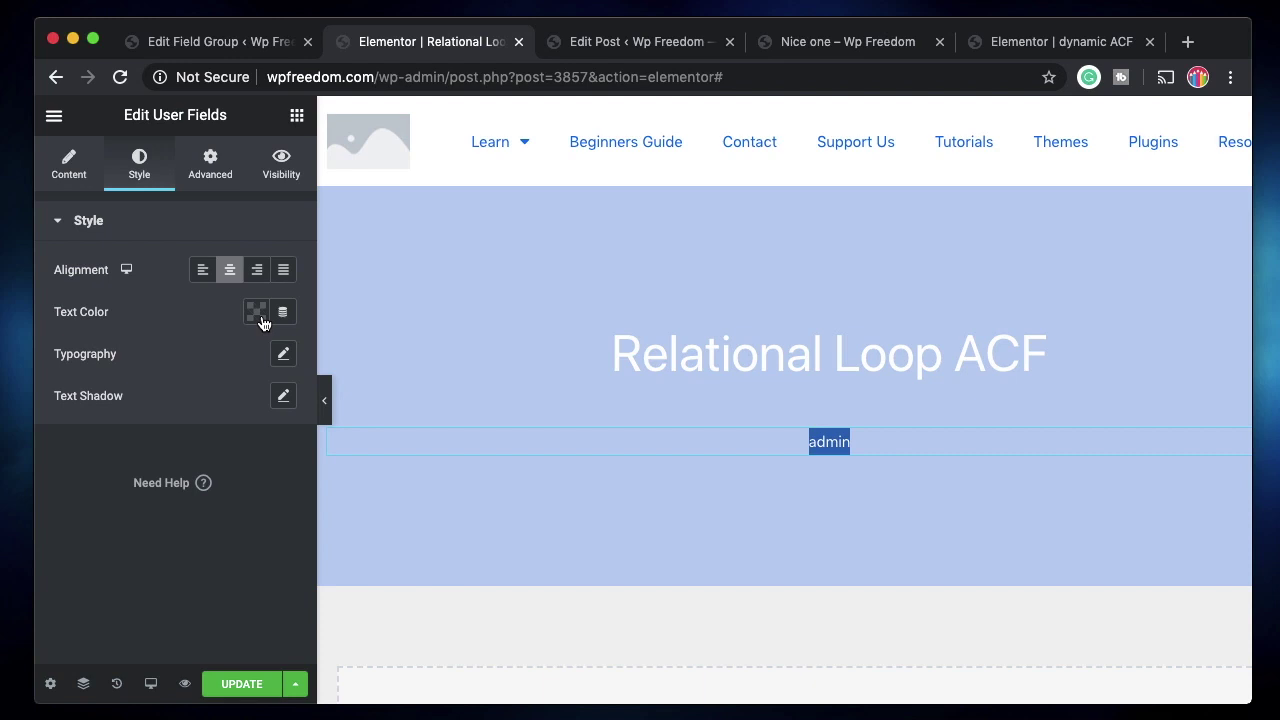
pyautogui.click(258, 314)
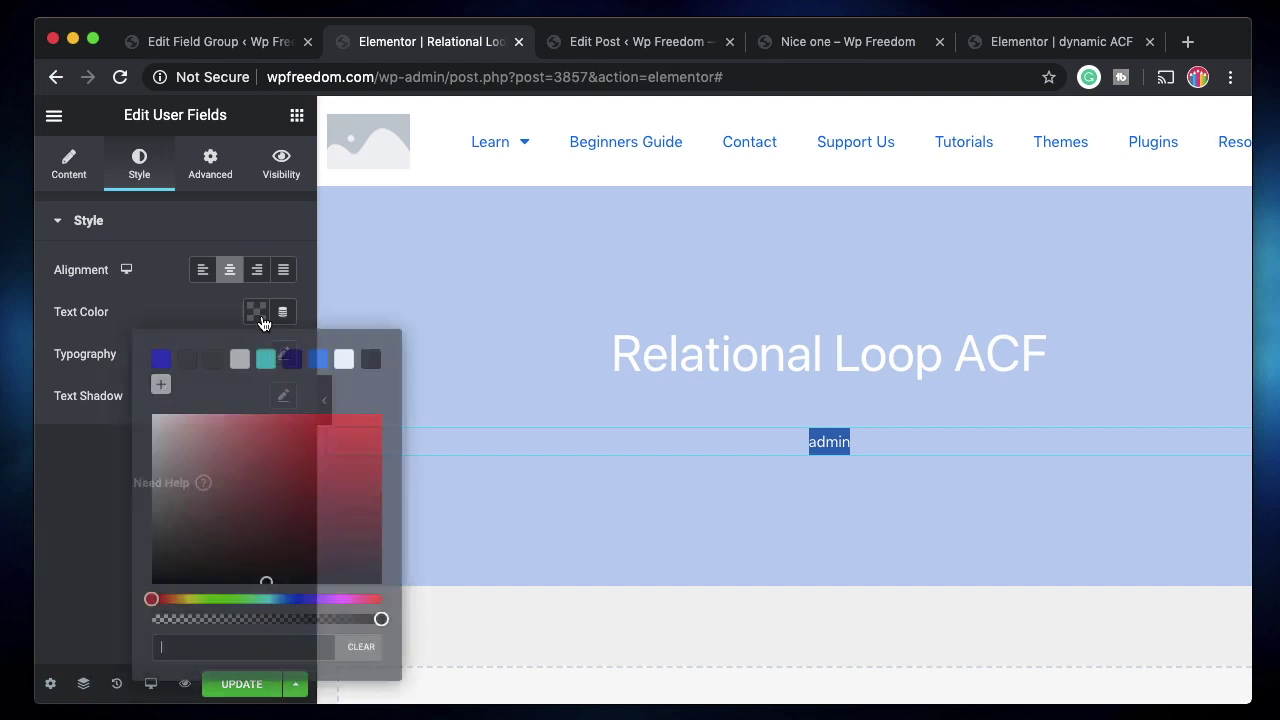
pyautogui.click(370, 360)
pyautogui.click(182, 313)
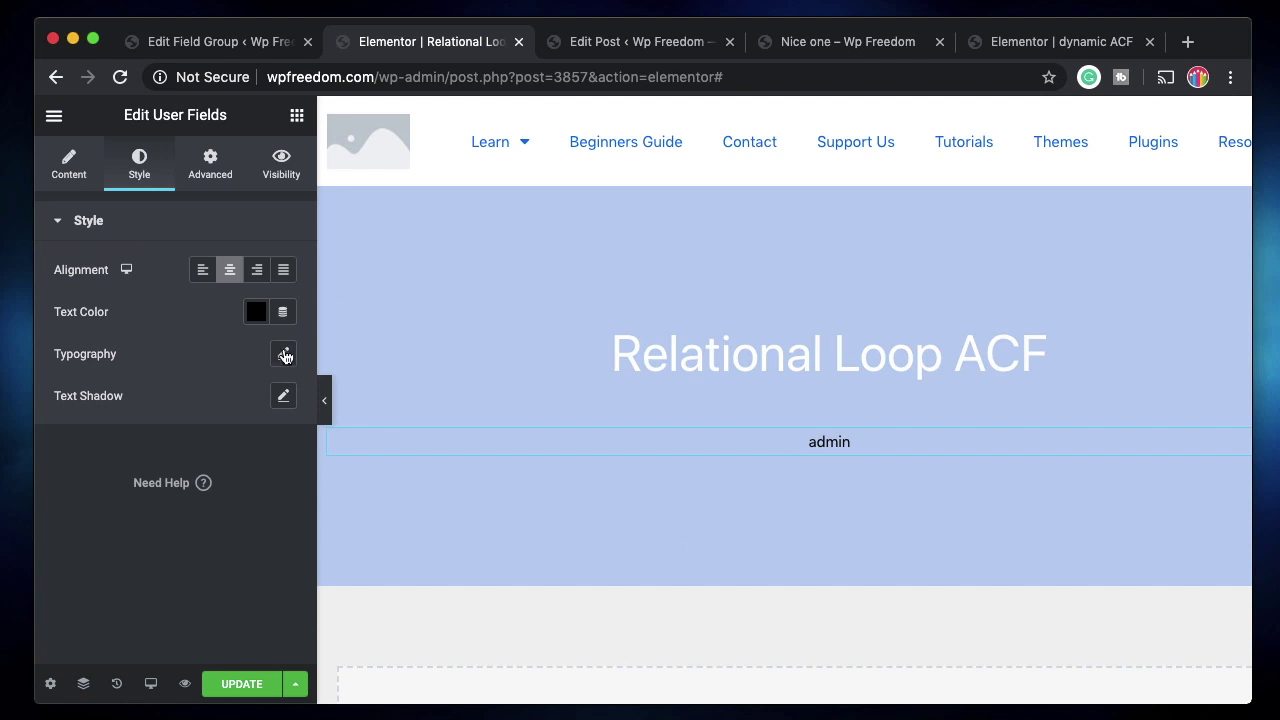
# - Set the User Fields typography to 18 px with Uppercase transform and update the Relational Loop ACF template
pyautogui.click(284, 355)
pyautogui.scroll(-3, 208, 465)
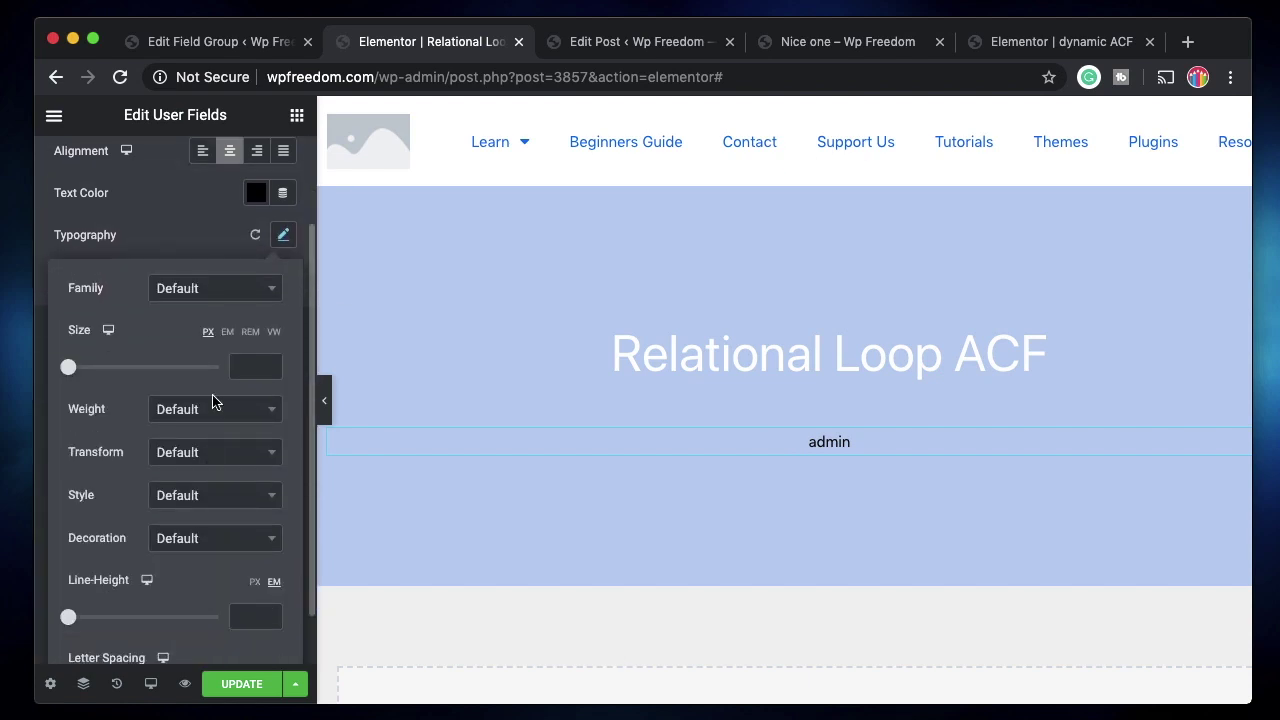
pyautogui.click(210, 300)
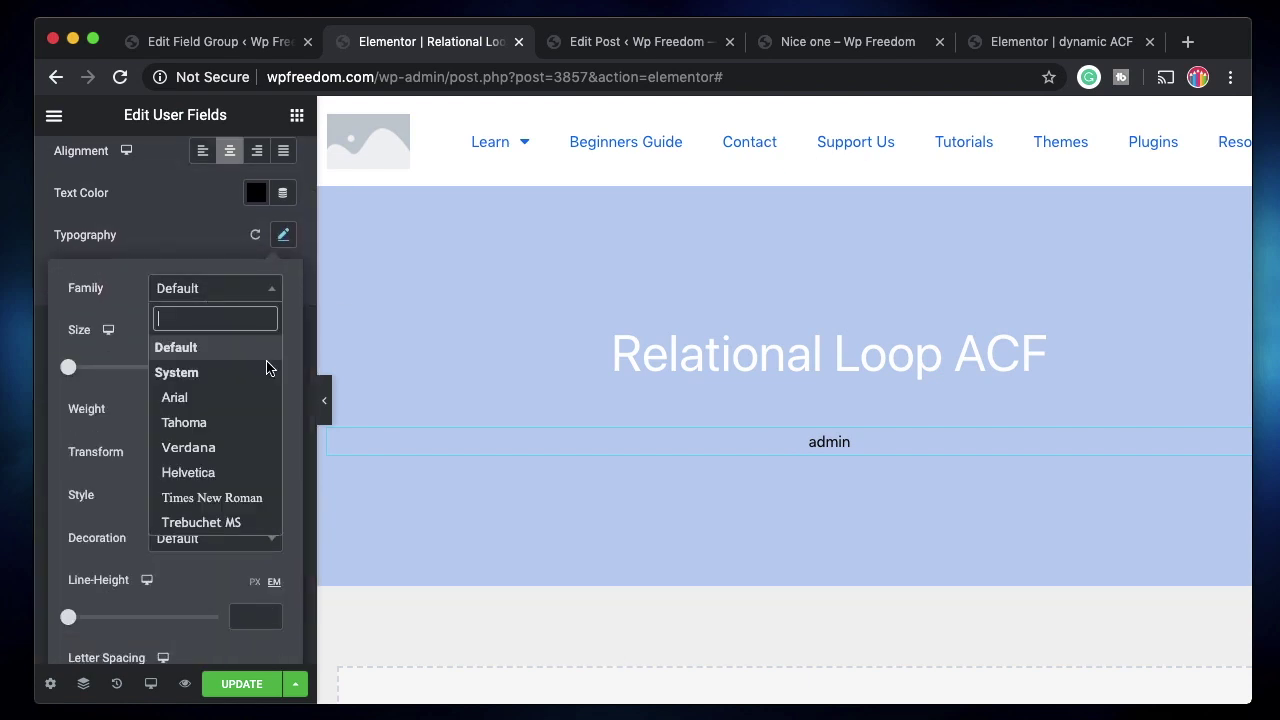
pyautogui.click(172, 257)
pyautogui.click(284, 237)
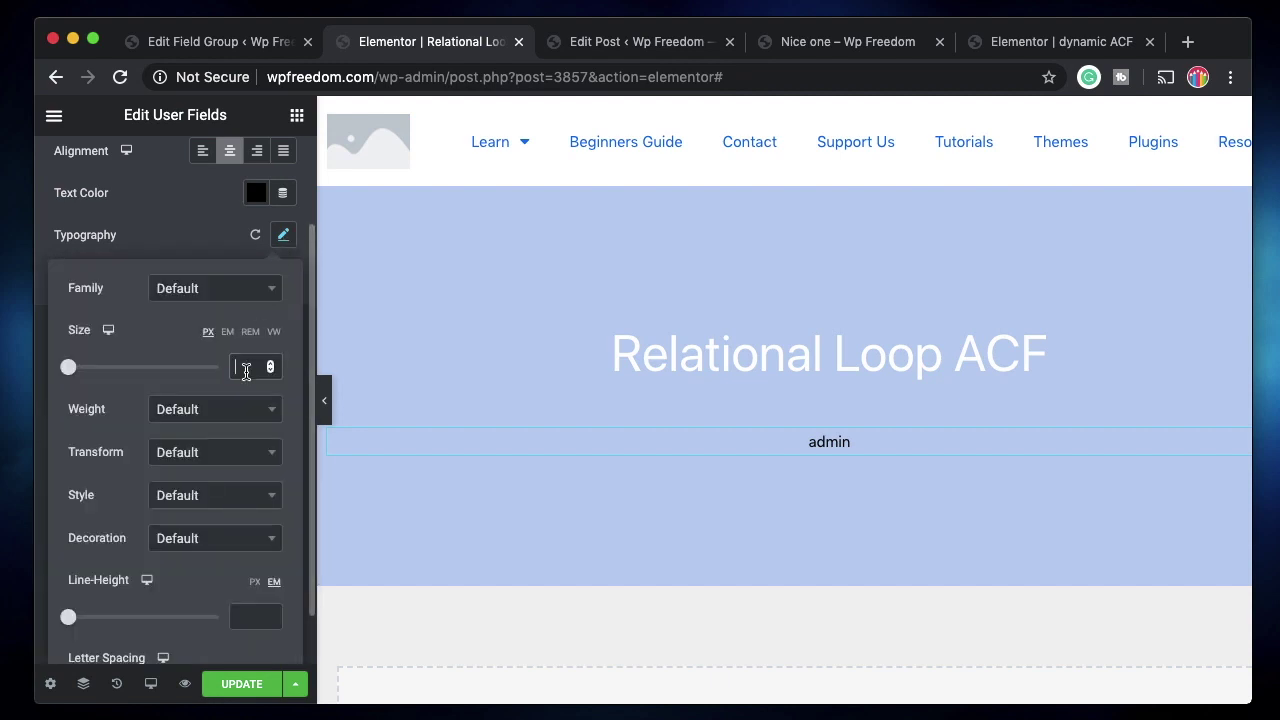
pyautogui.write('16')
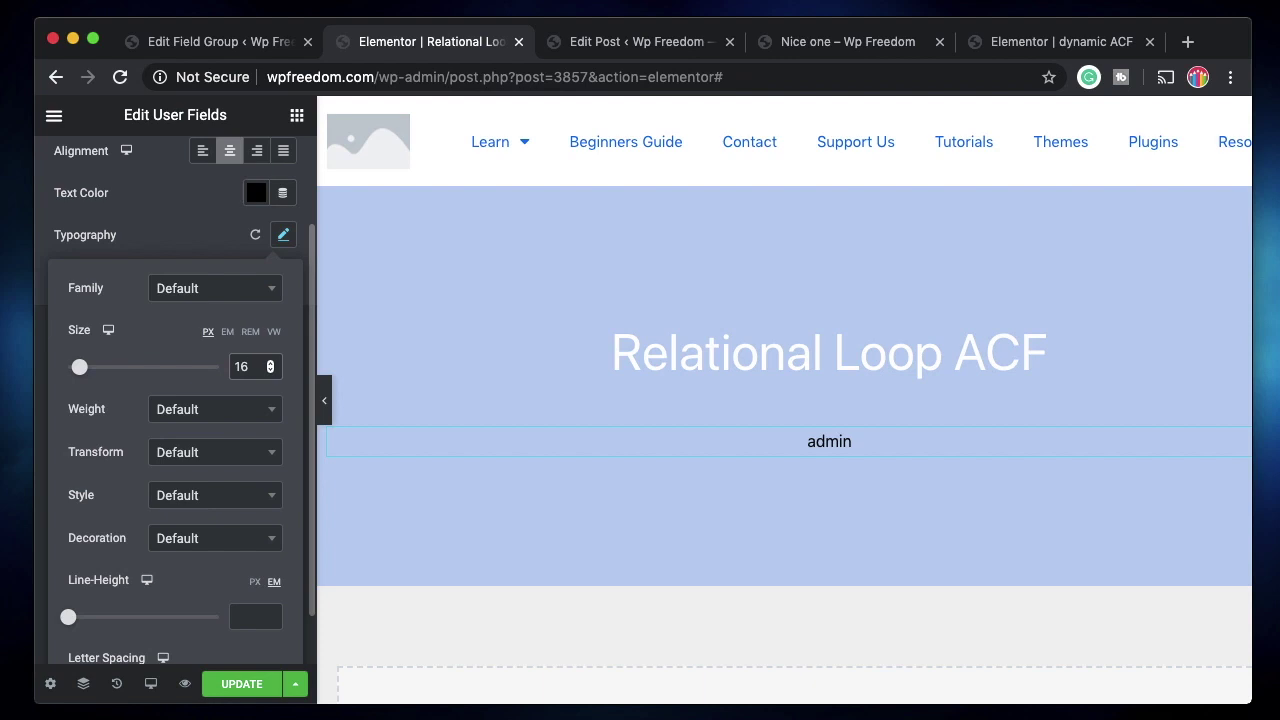
pyautogui.press('BackSpace')
pyautogui.write('8')
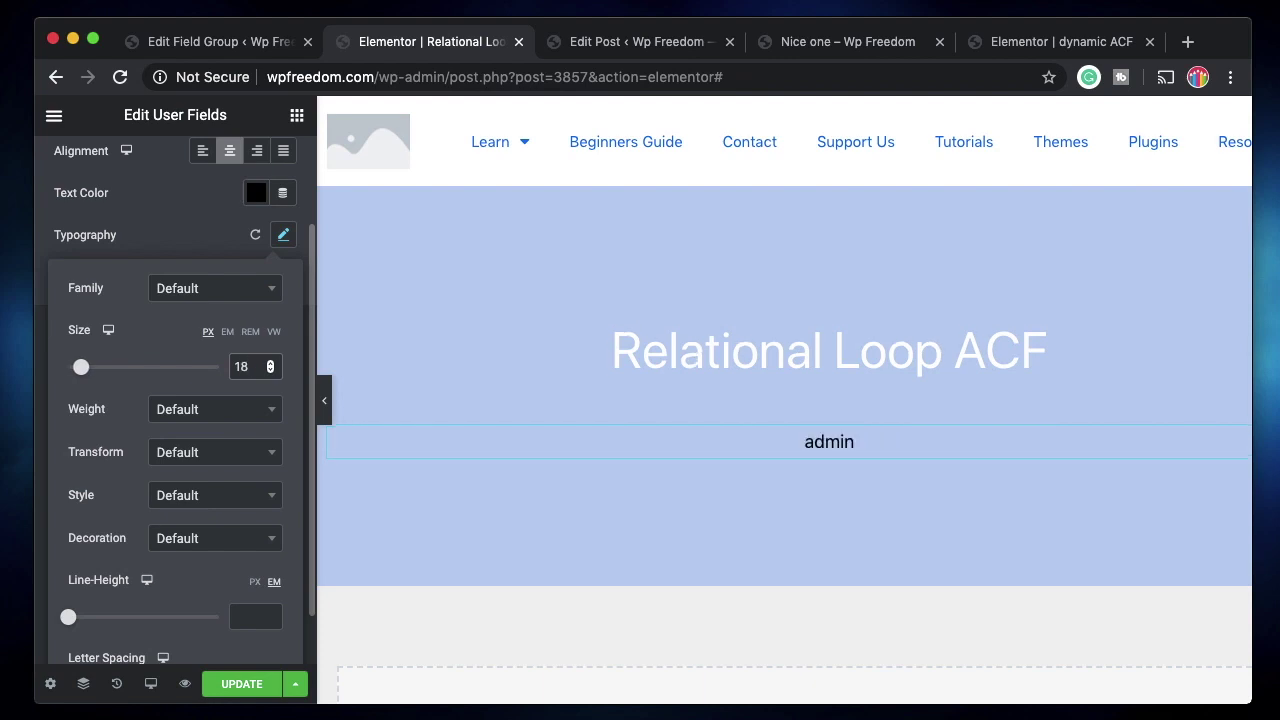
pyautogui.click(181, 452)
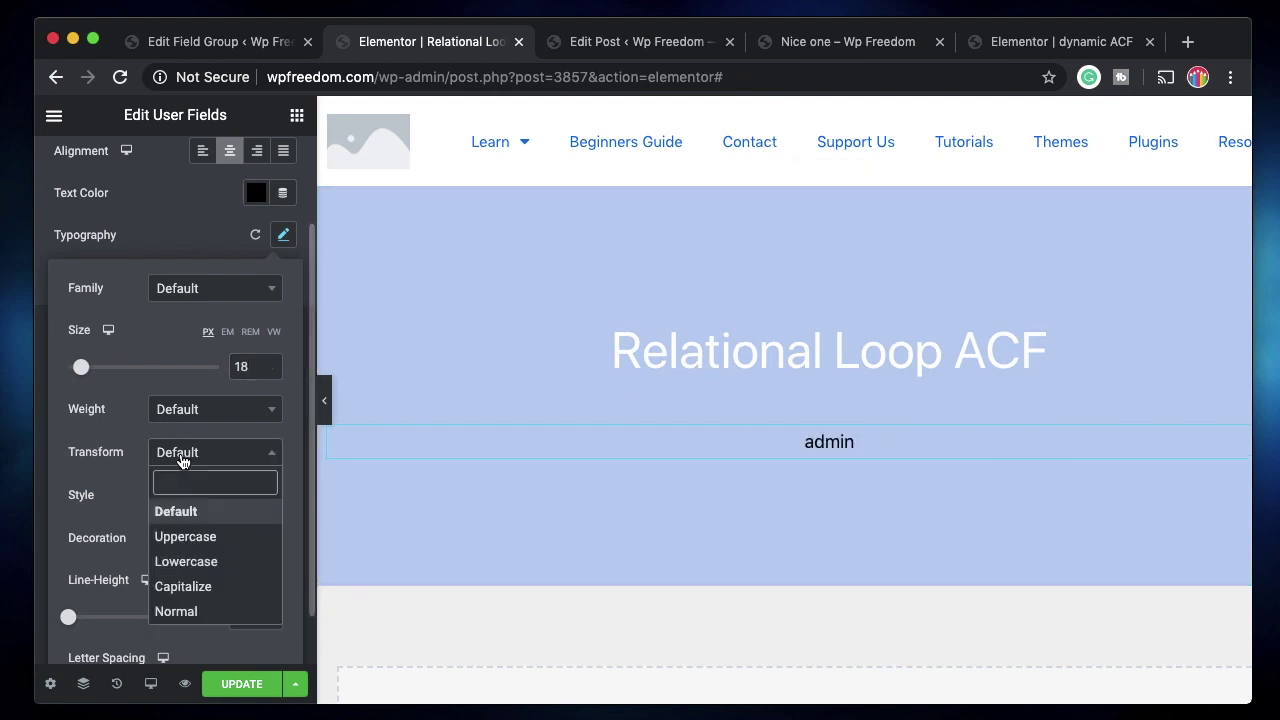
pyautogui.click(188, 537)
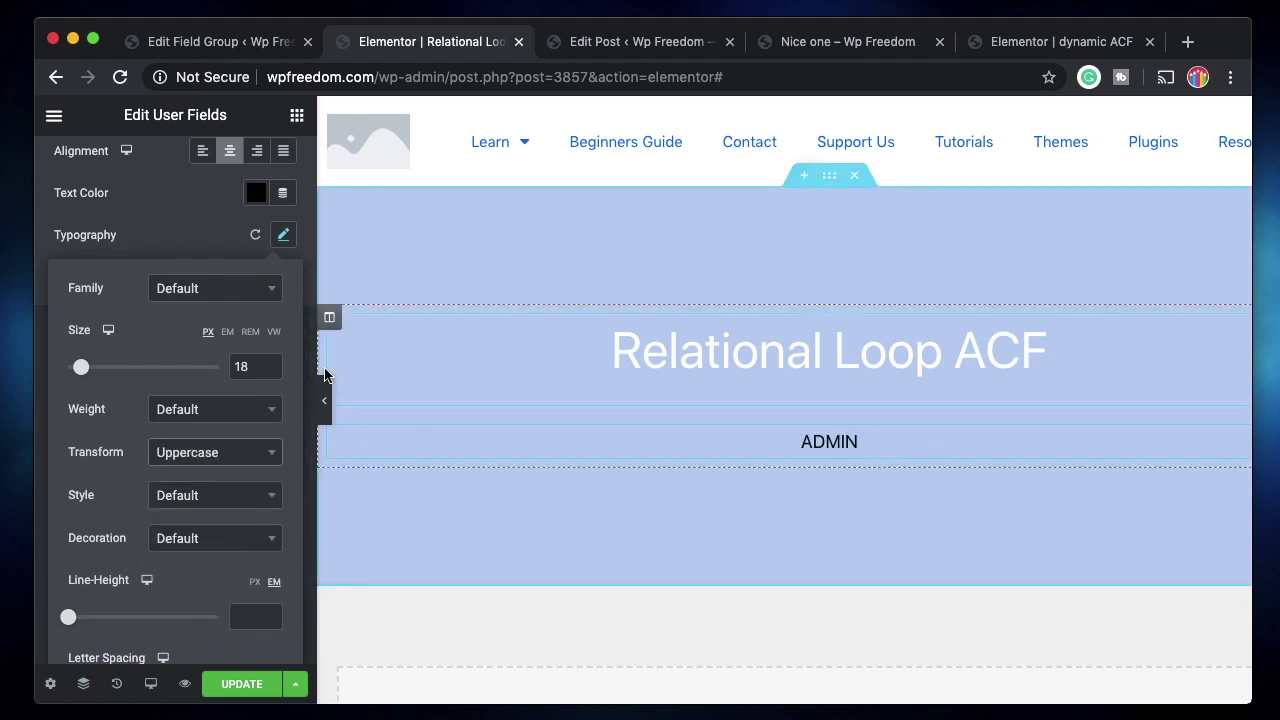
pyautogui.click(166, 246)
pyautogui.click(240, 684)
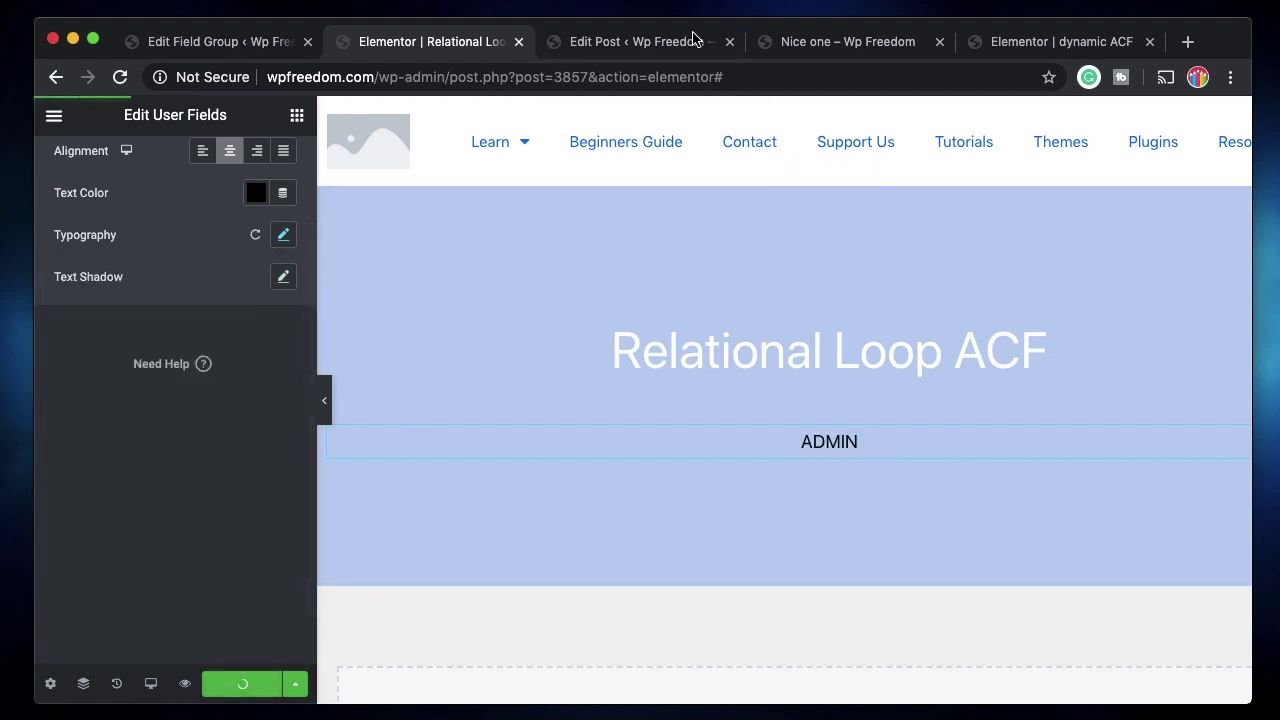
# - Reload the live Nice one page and examine the user field below each title in the Fav posts grid
pyautogui.click(806, 43)
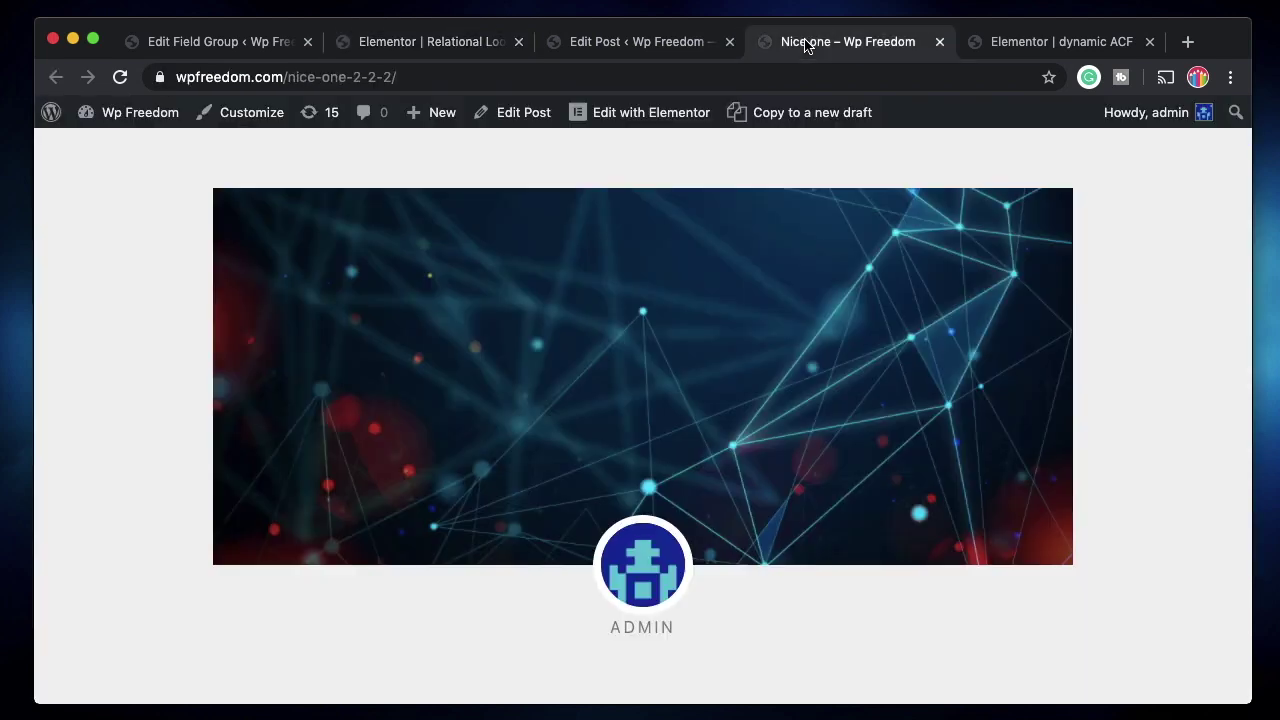
pyautogui.click(400, 44)
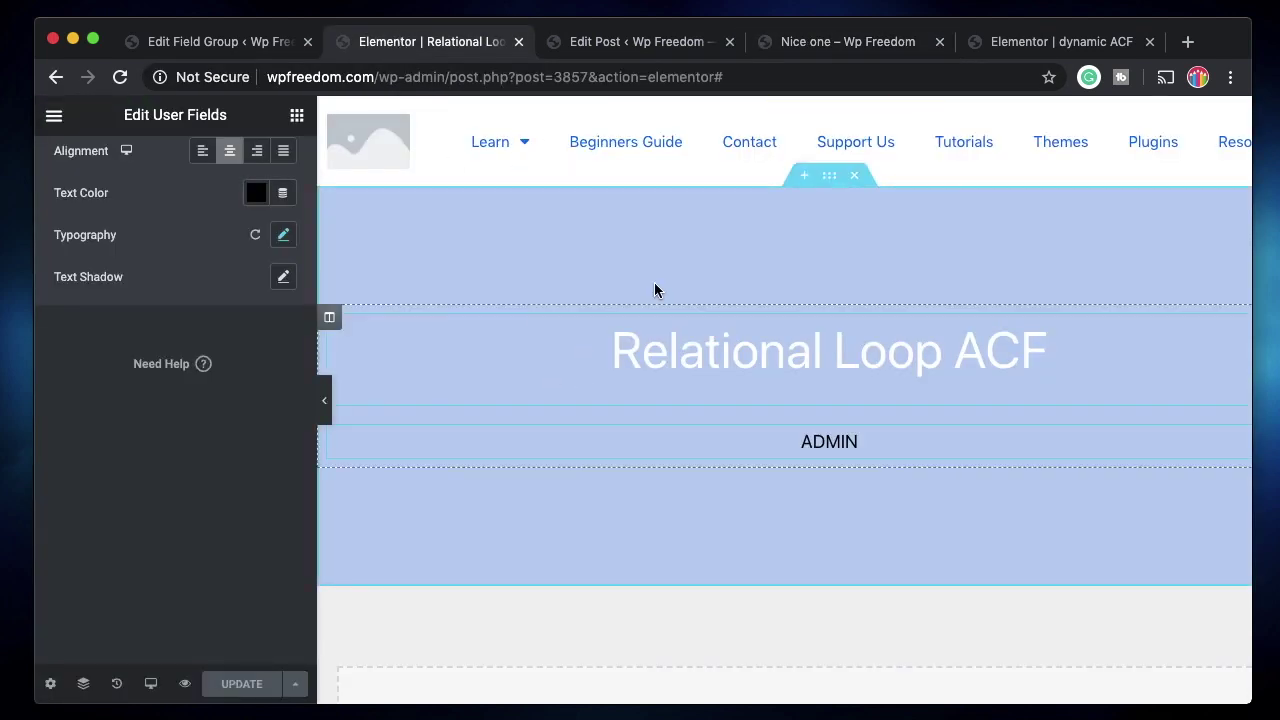
pyautogui.click(1057, 41)
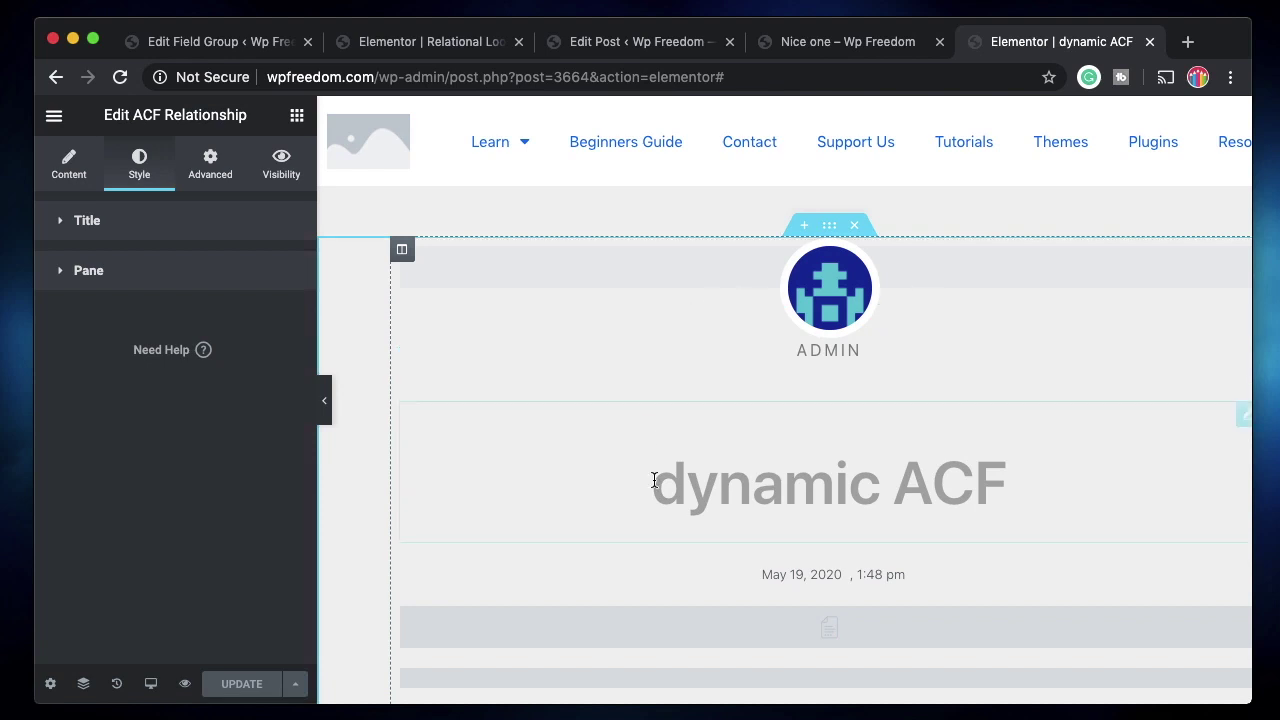
pyautogui.click(837, 40)
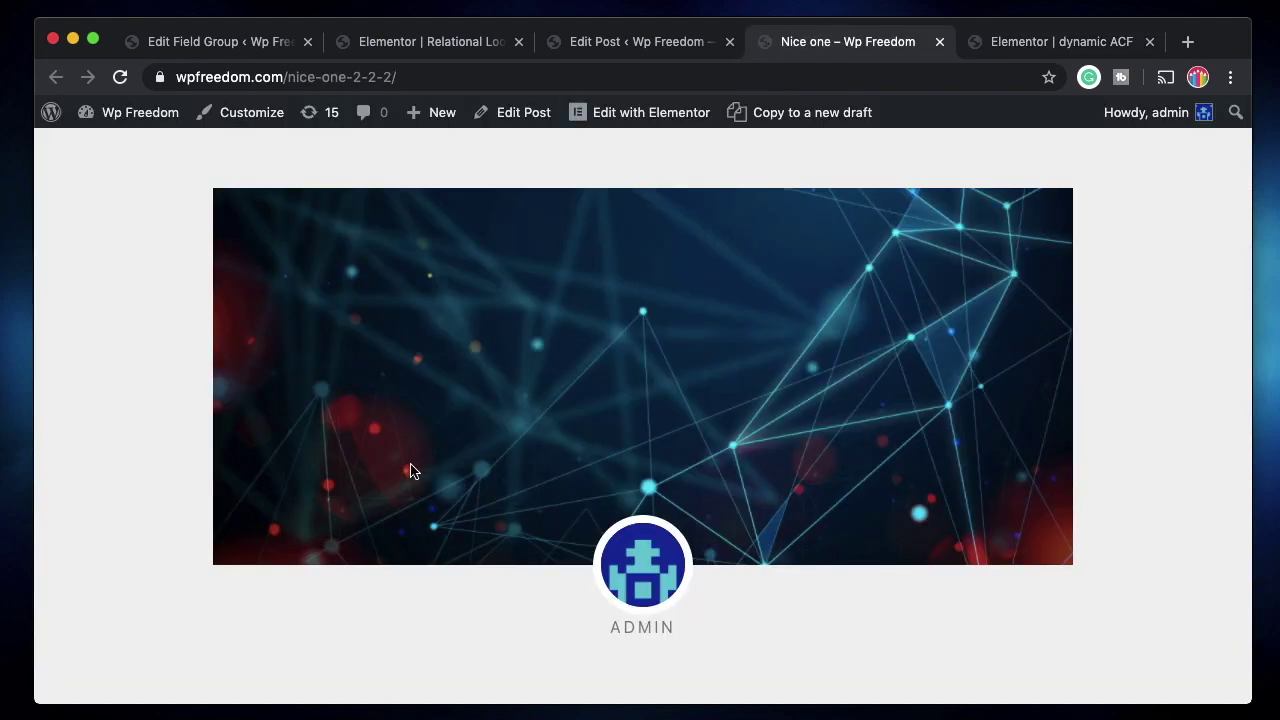
pyautogui.scroll(-10, 413, 471)
pyautogui.click(120, 77)
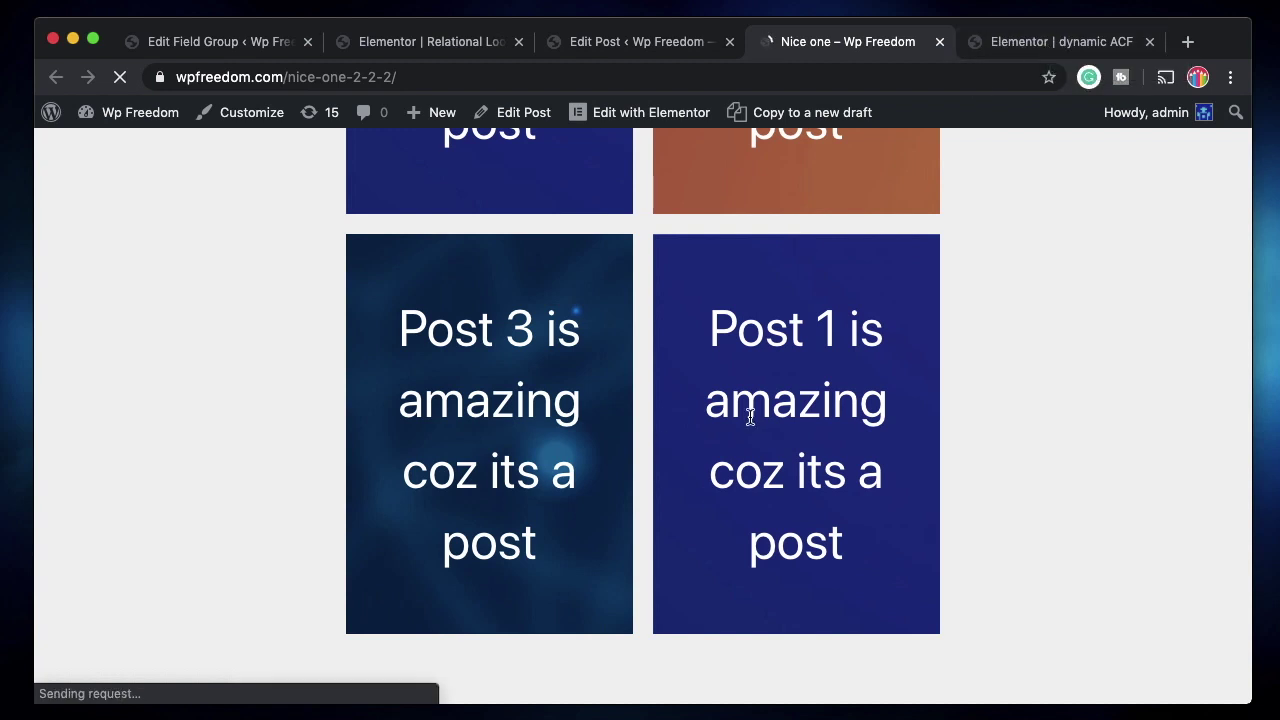
pyautogui.scroll(3, 645, 500)
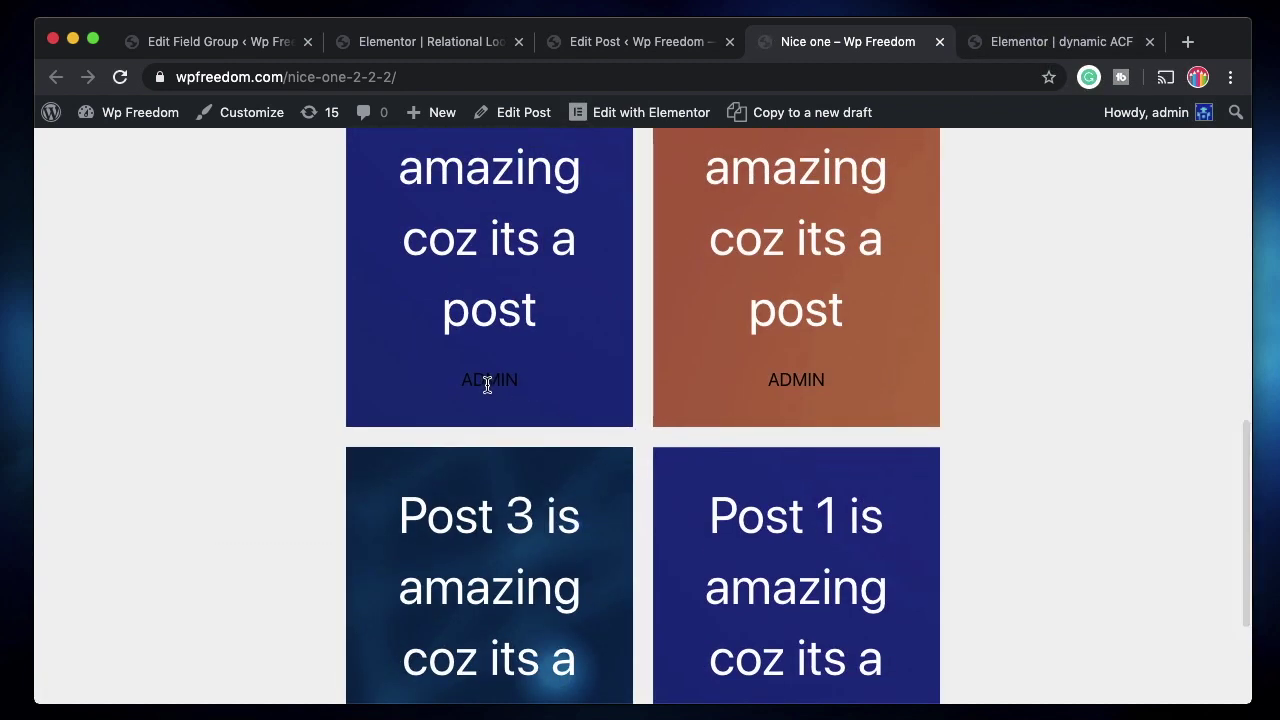
pyautogui.scroll(3, 489, 380)
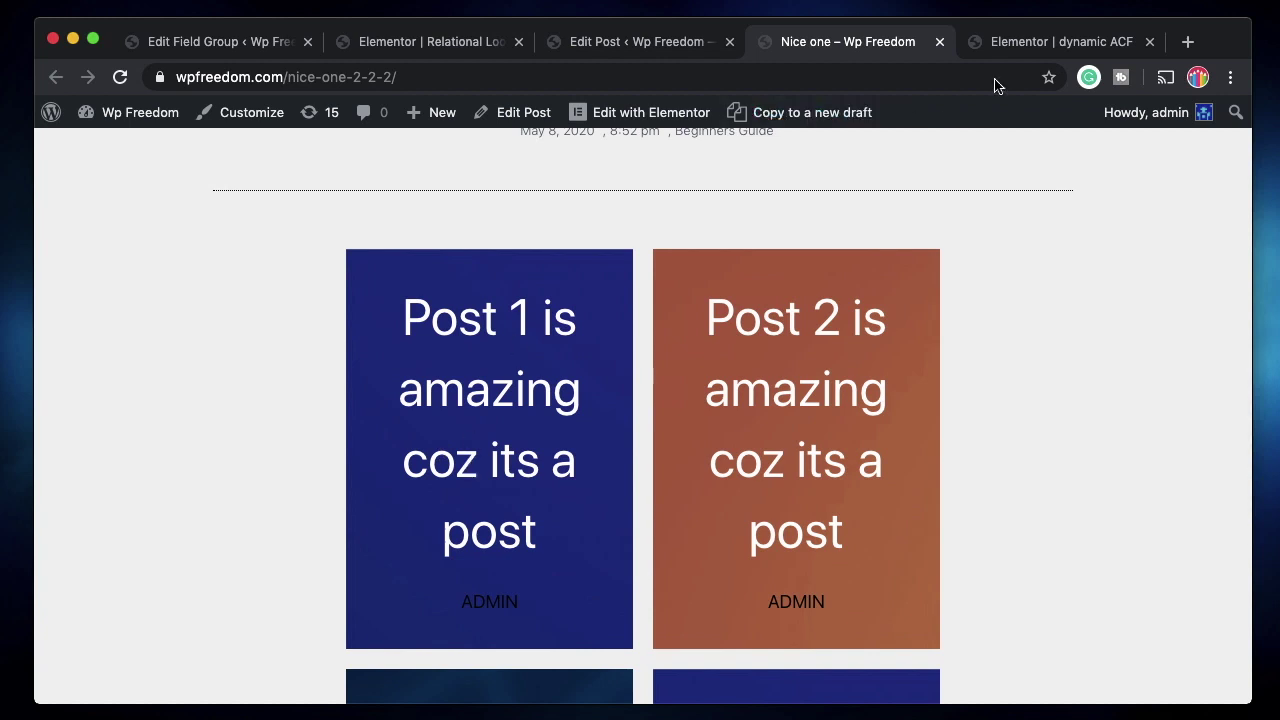
# - Add a Button widget directly below the User Fields widget in the Relational Loop ACF template
pyautogui.click(1035, 43)
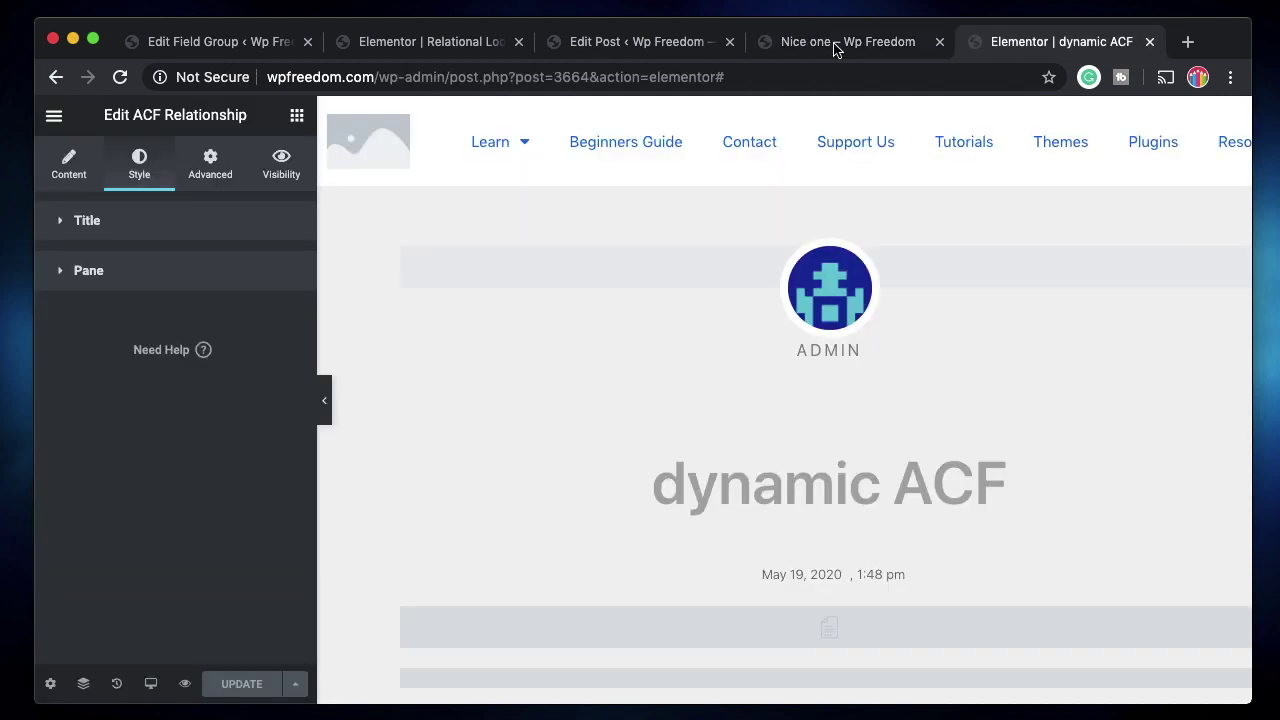
pyautogui.click(580, 43)
pyautogui.click(400, 42)
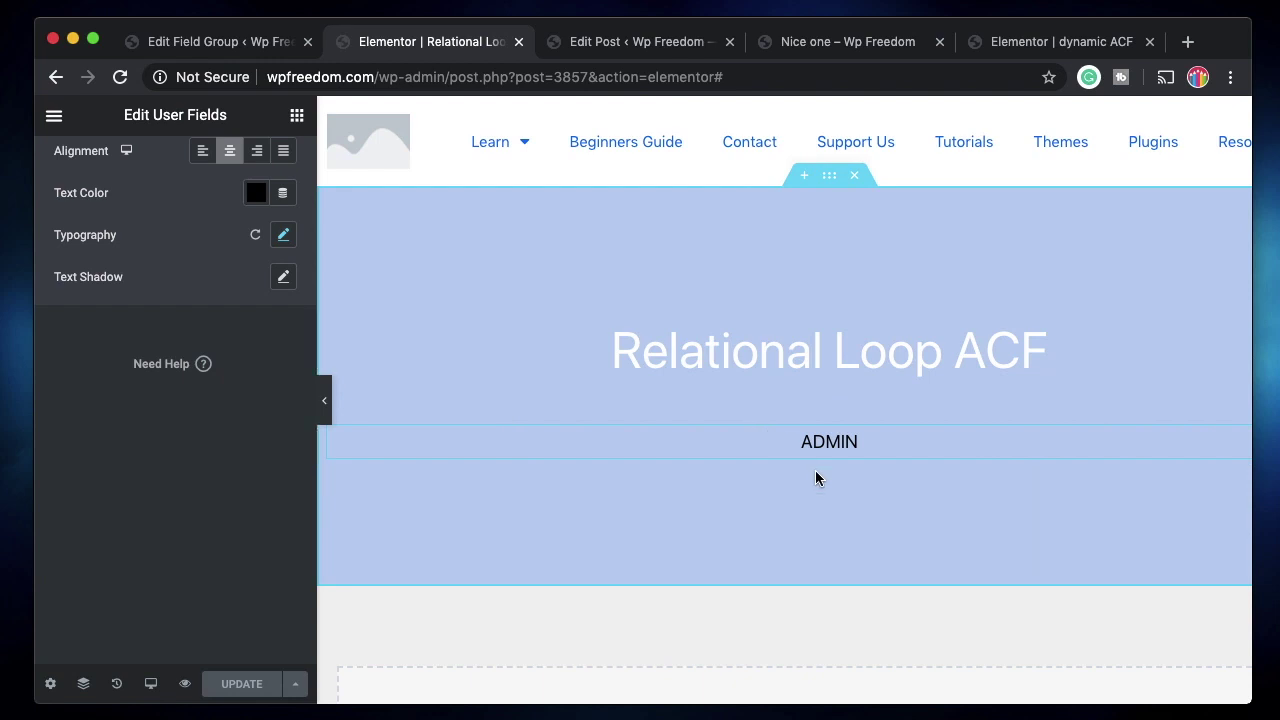
pyautogui.scroll(2, 171, 363)
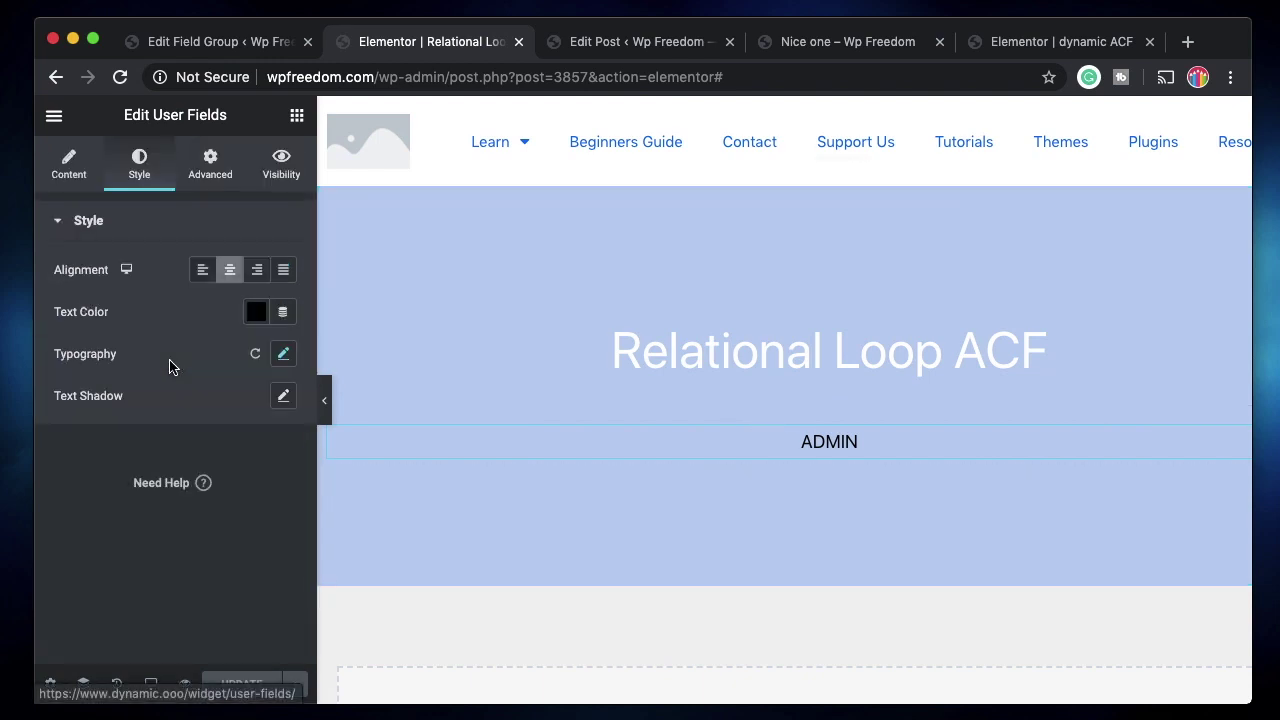
pyautogui.click(296, 117)
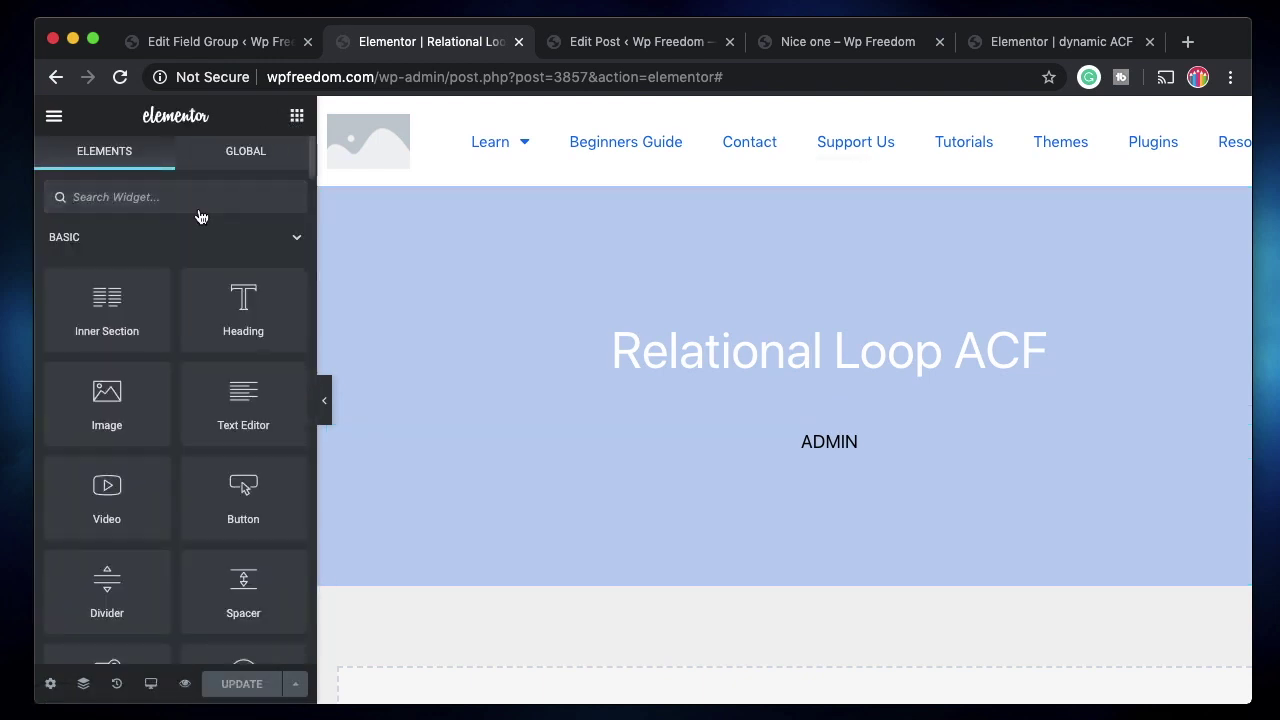
pyautogui.moveTo(222, 487); pyautogui.dragTo(837, 448)
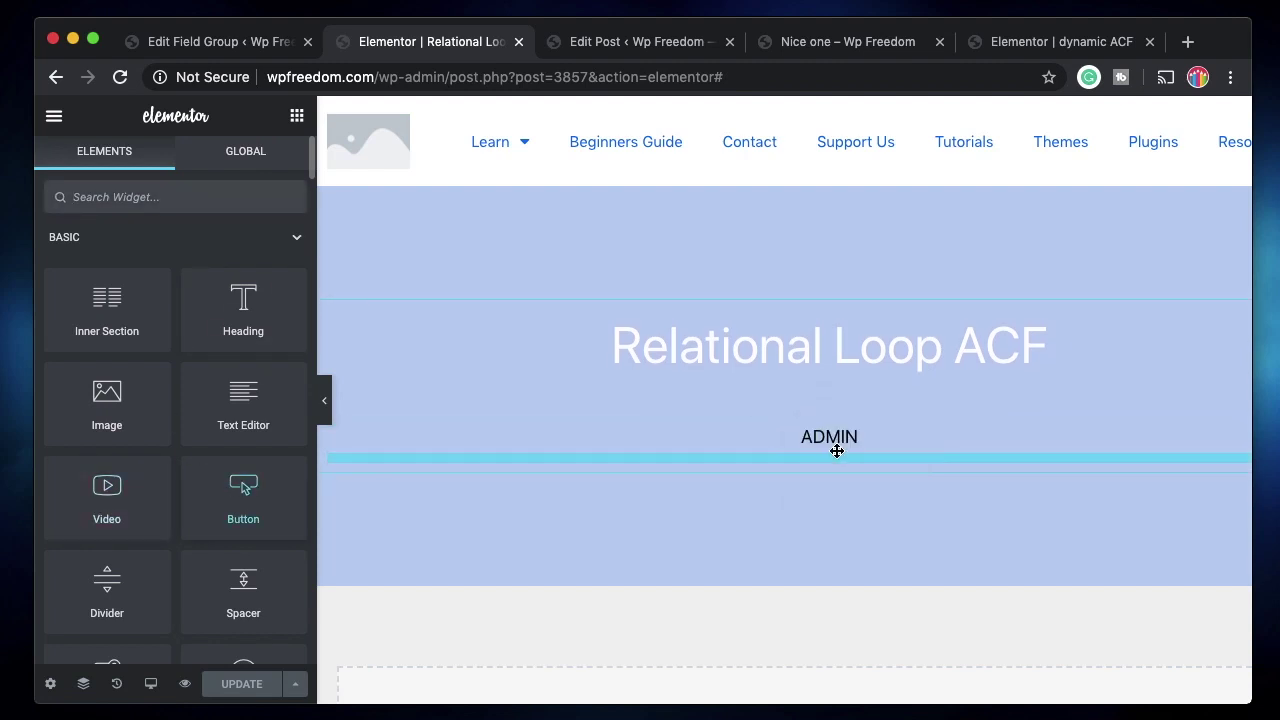
# - Centre the new button and set its text to "Read more"
pyautogui.click(228, 421)
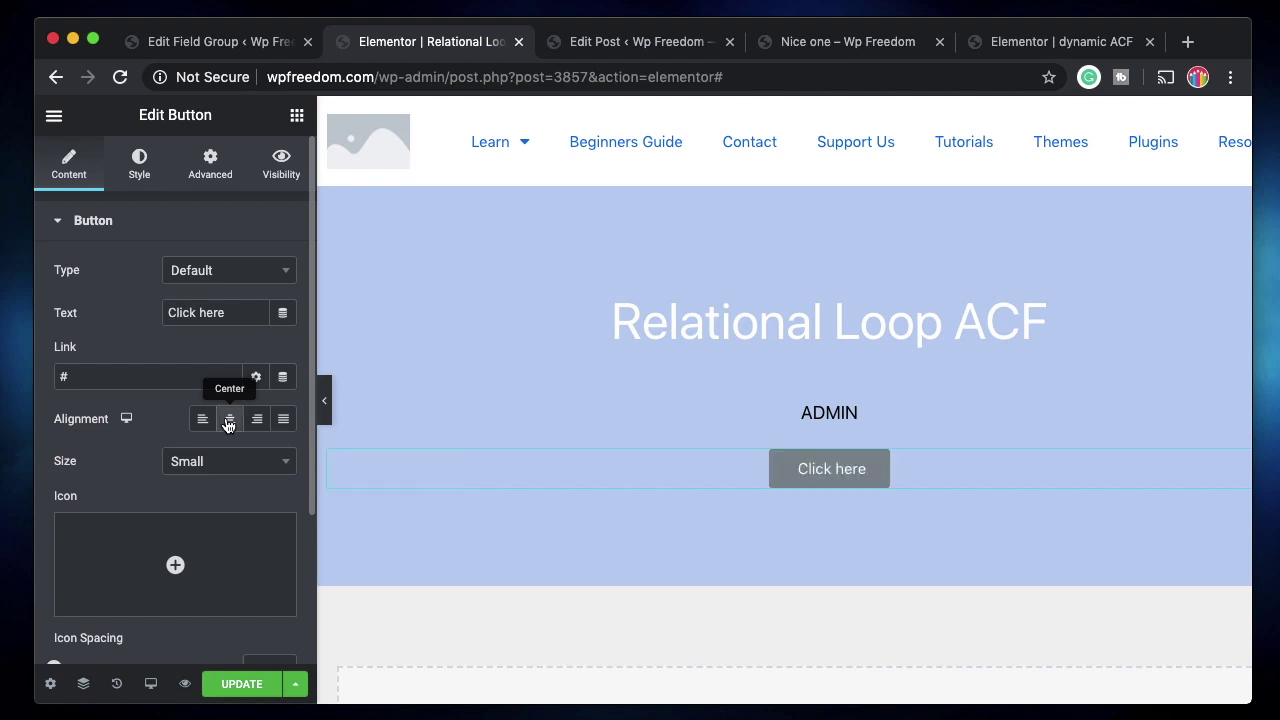
pyautogui.tripleClick(228, 312)
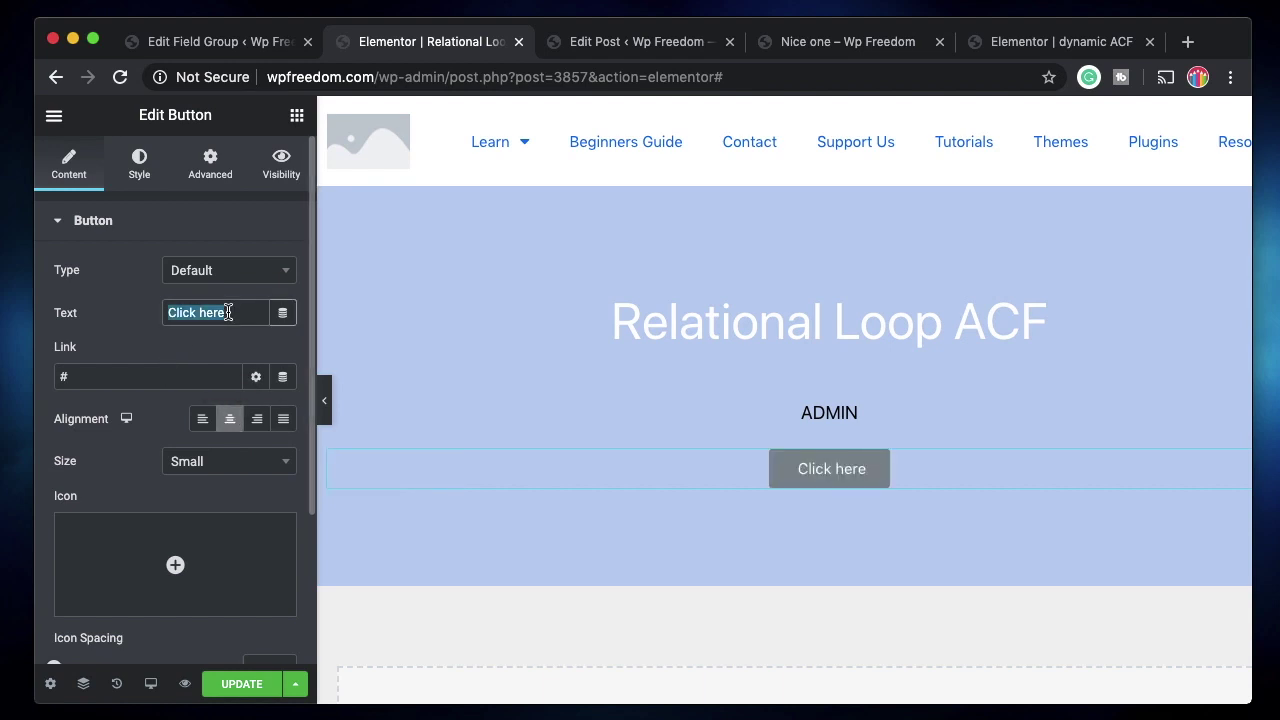
pyautogui.write('Re')
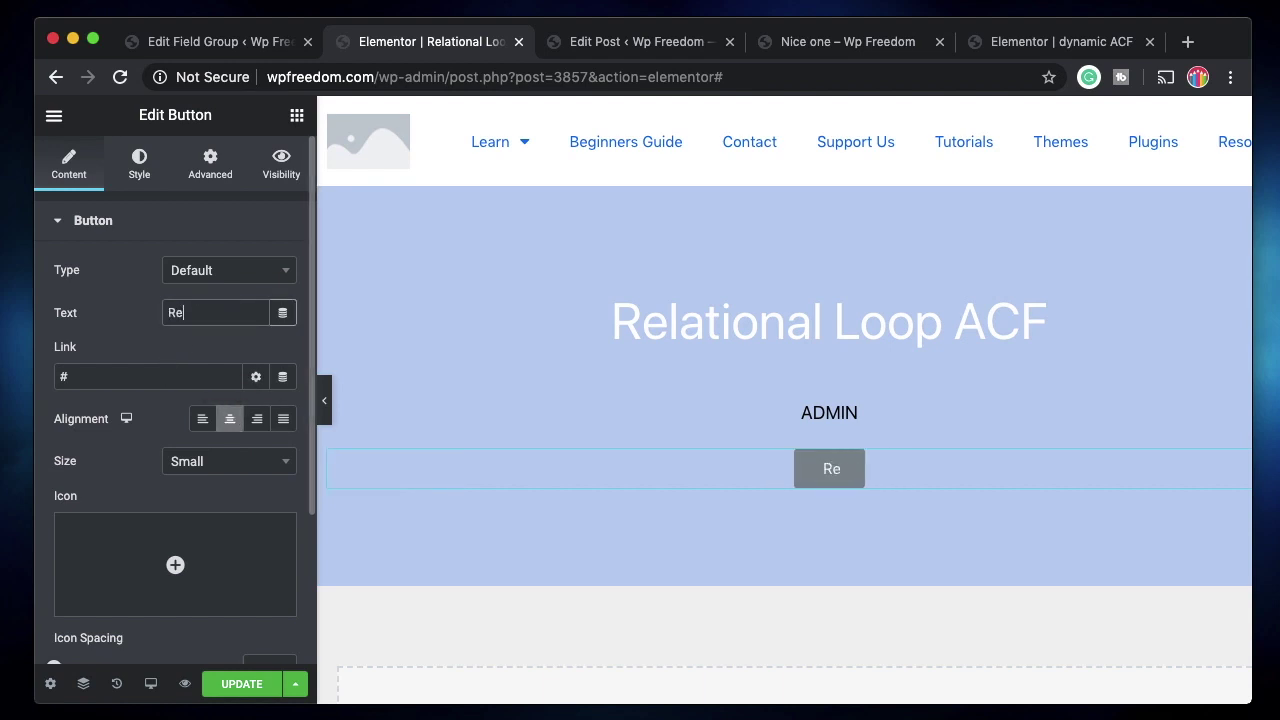
pyautogui.write('ad more')
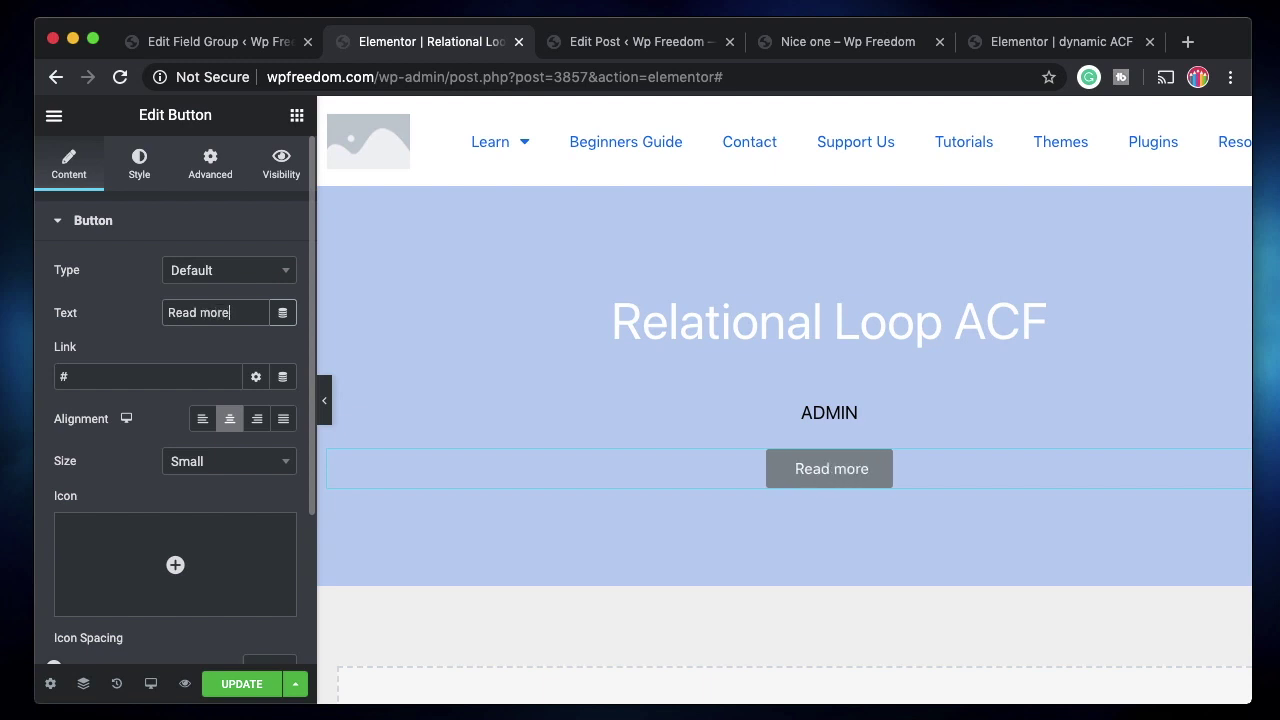
# - Set the Read more button's normal background color to the saved blue #0D73EF
pyautogui.click(137, 174)
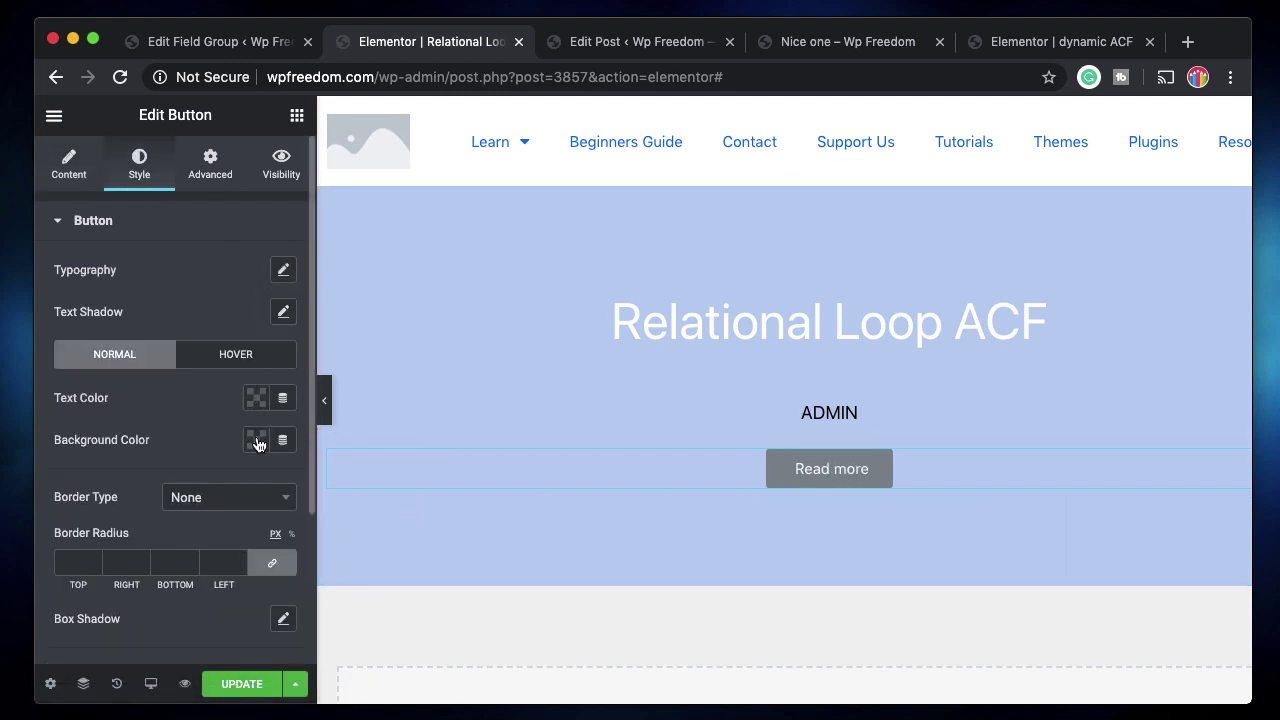
pyautogui.click(257, 441)
pyautogui.click(471, 155)
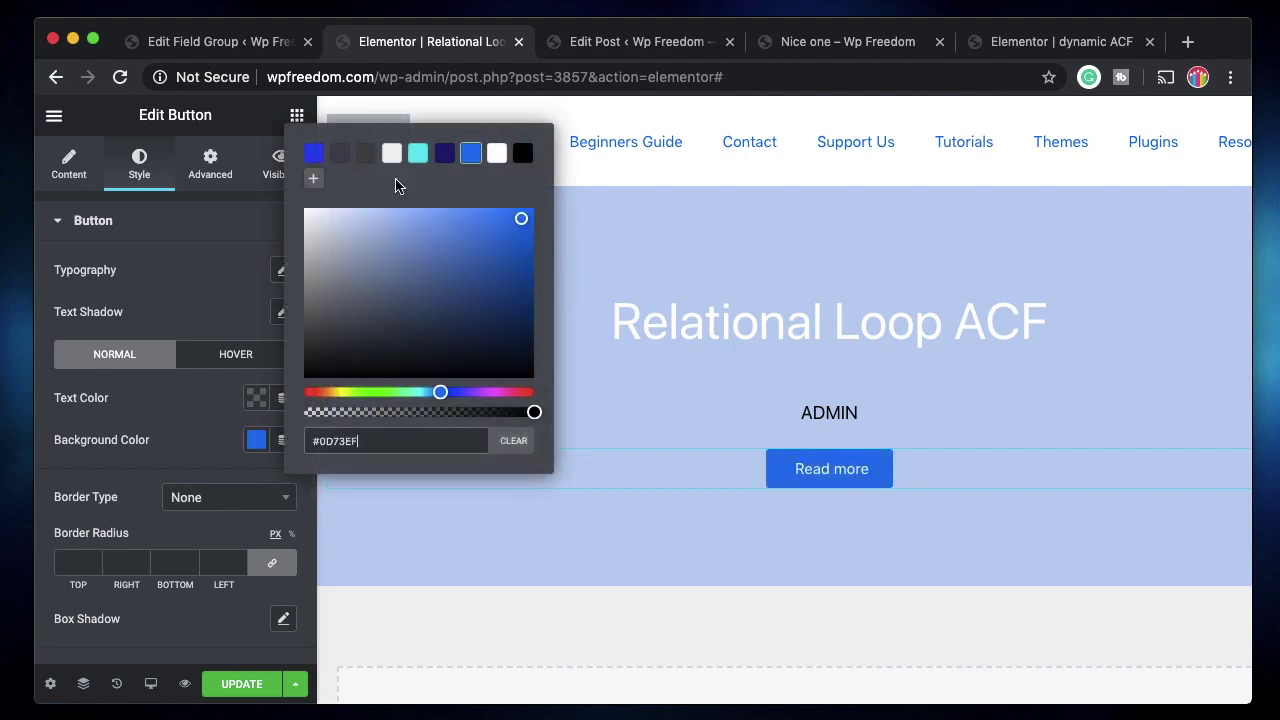
pyautogui.click(217, 444)
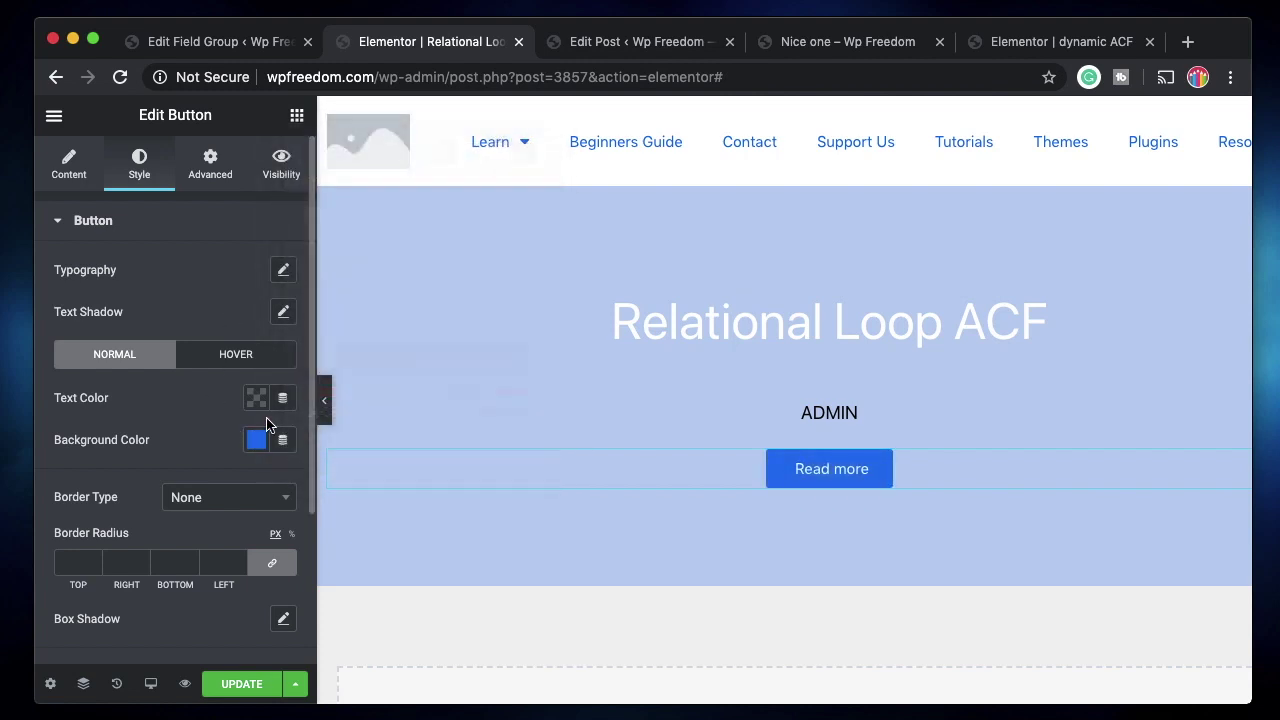
# - Link the Read more button to the dynamic Post URL and update the Relational Loop ACF template
pyautogui.click(69, 162)
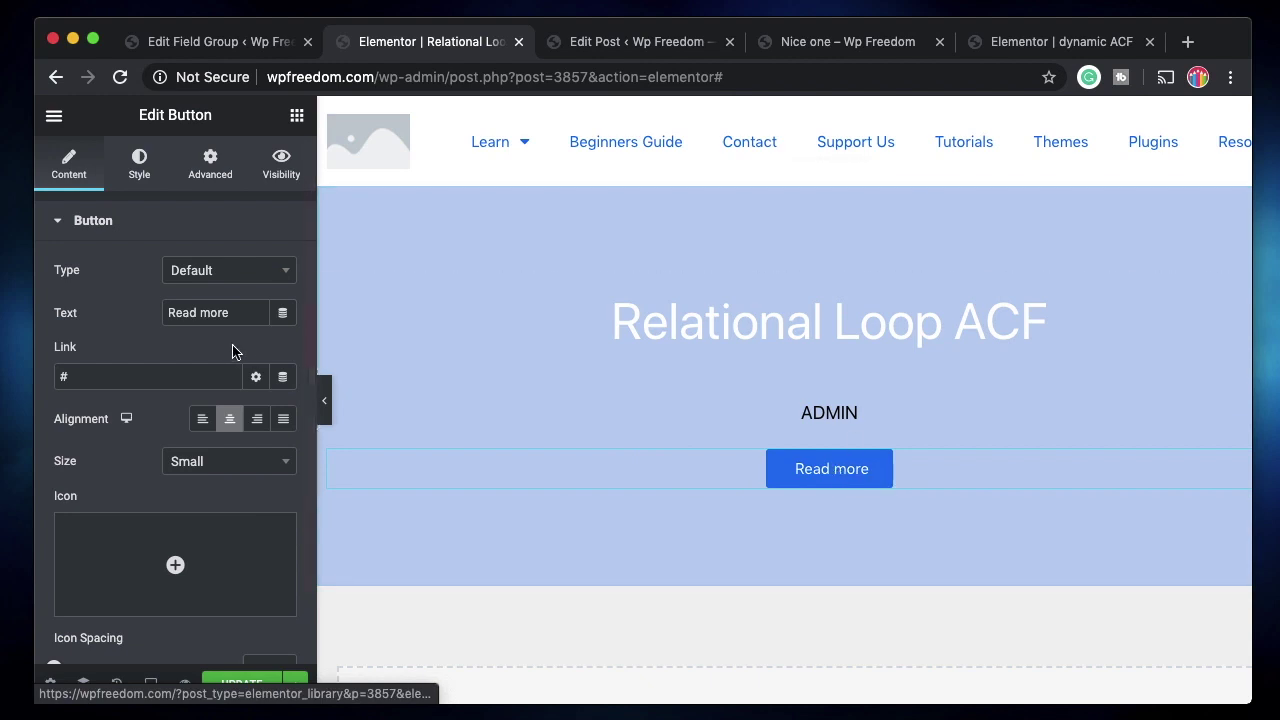
pyautogui.click(282, 378)
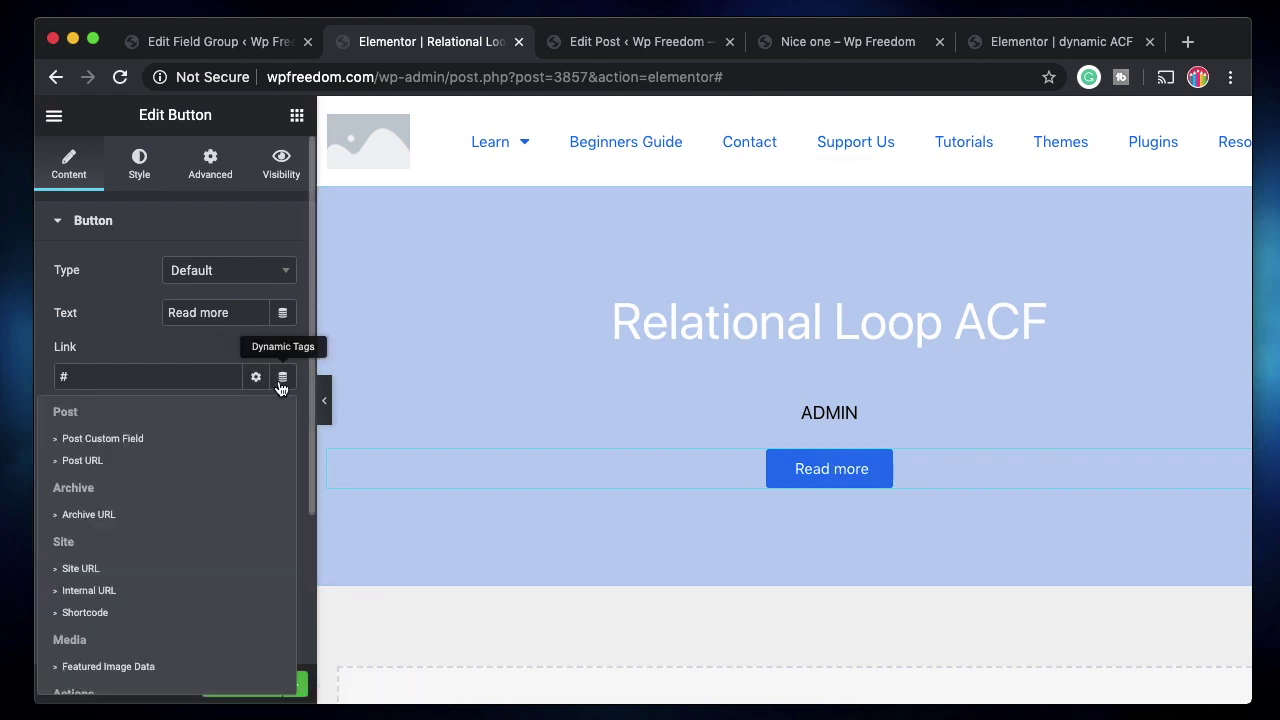
pyautogui.click(188, 463)
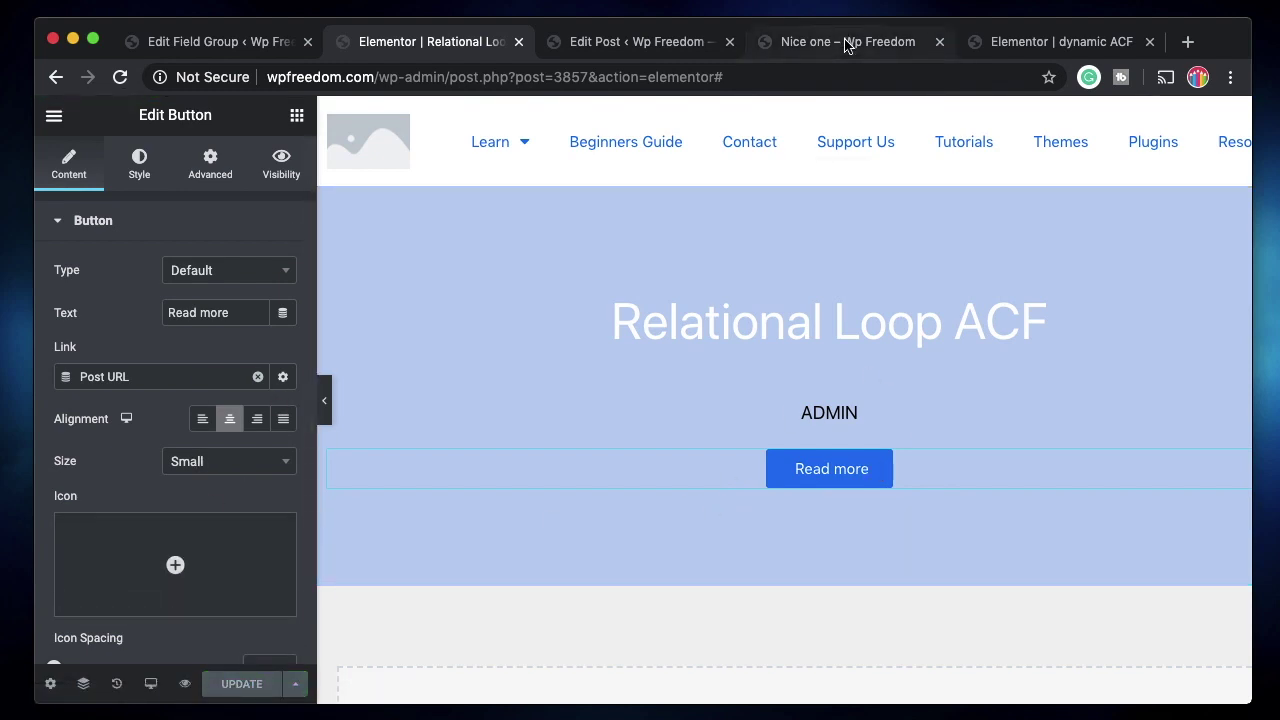
# - Reload the live Nice one page and check the Fav posts grid for the Read more buttons
pyautogui.click(1062, 42)
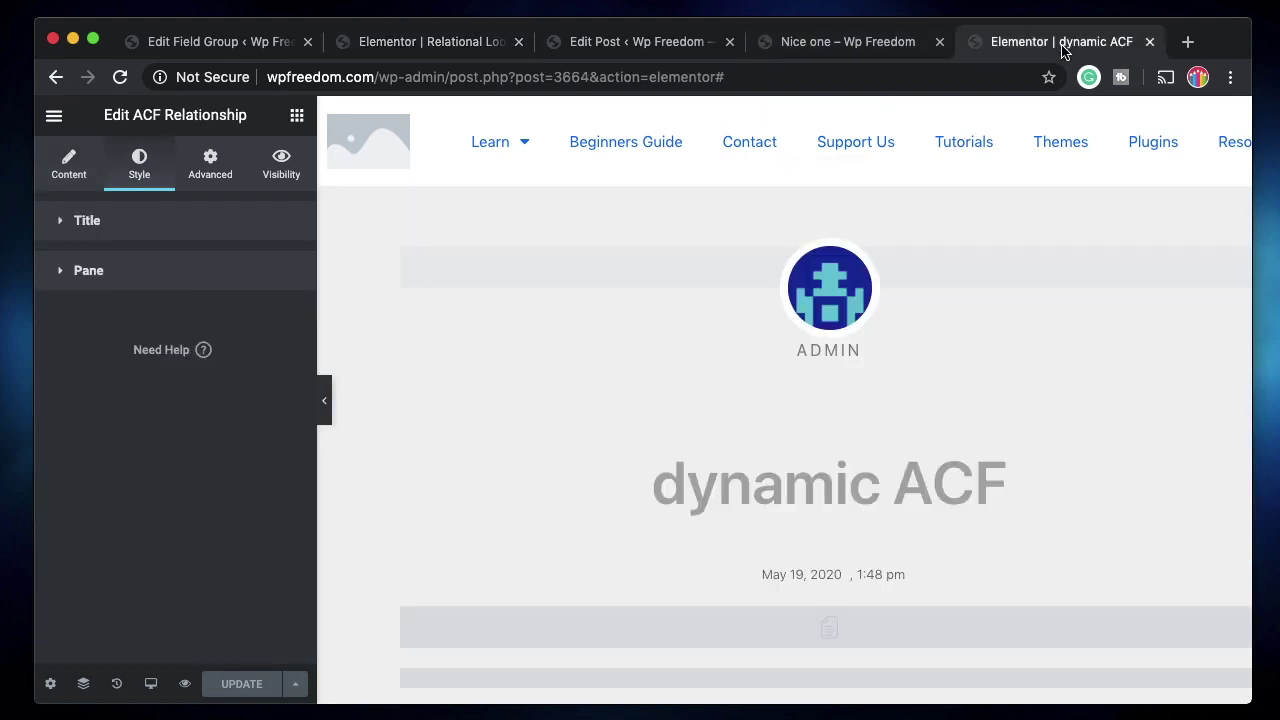
pyautogui.click(847, 46)
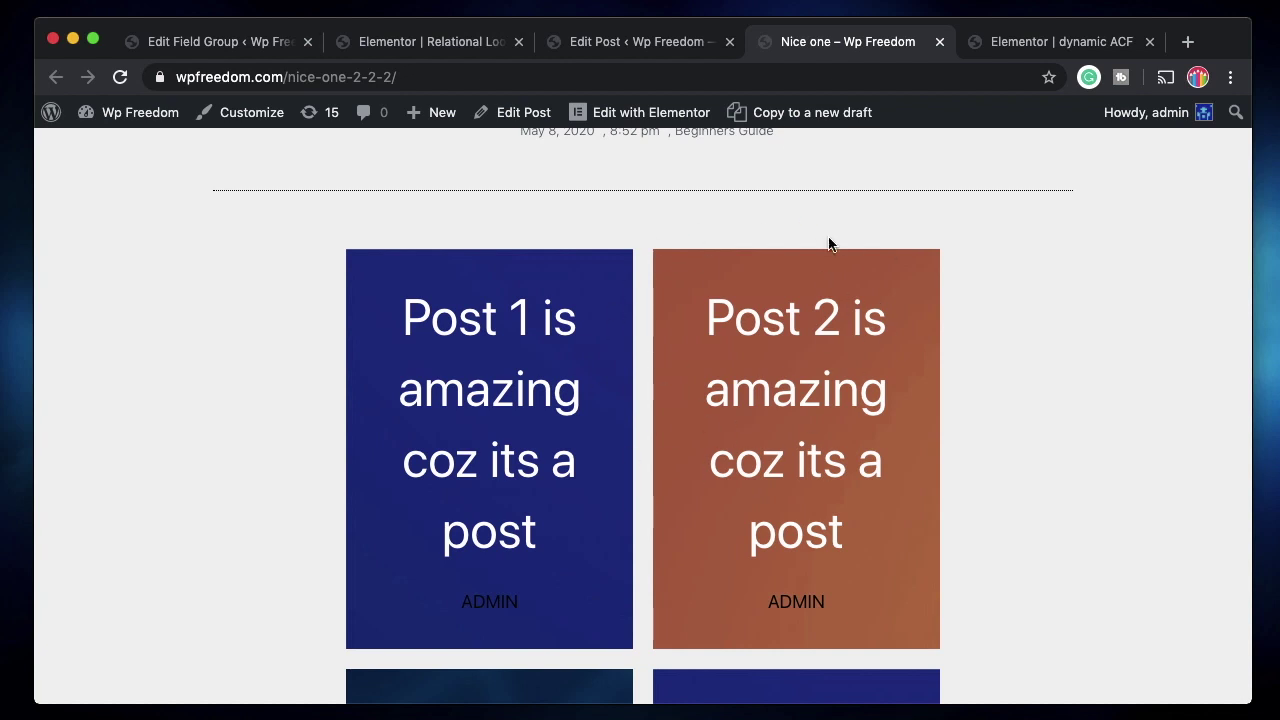
pyautogui.click(119, 79)
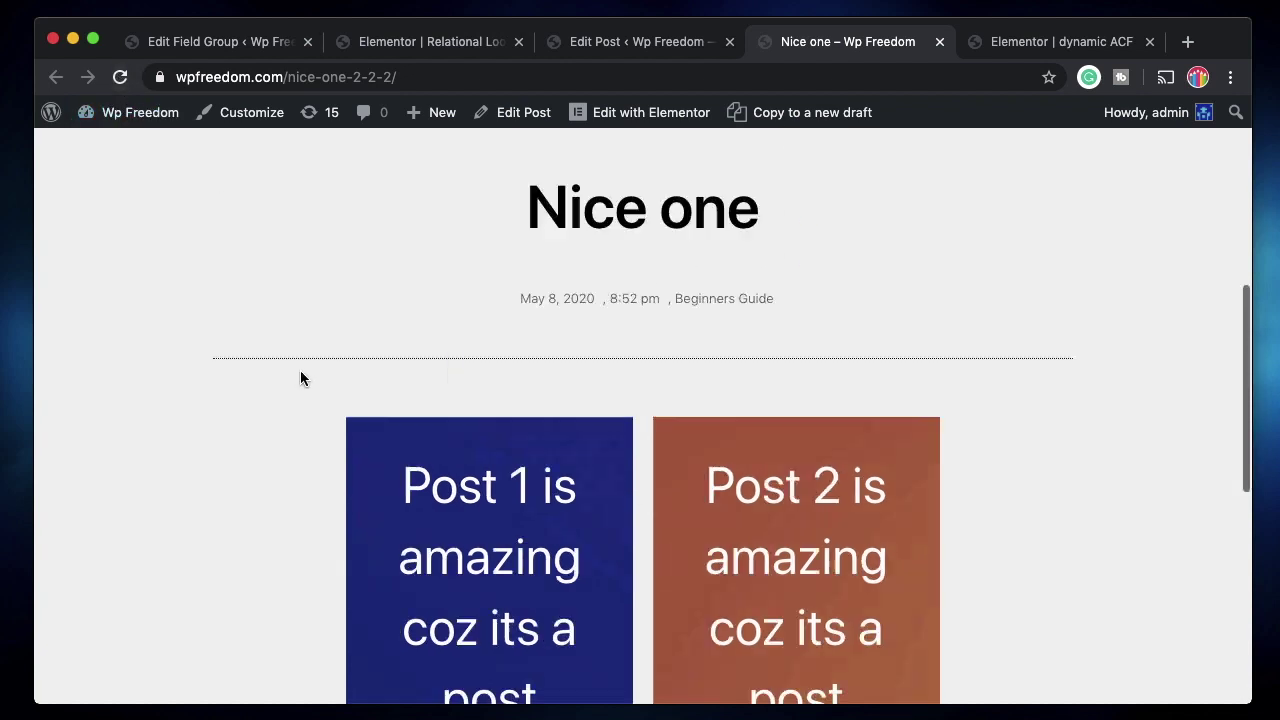
pyautogui.scroll(-10, 286, 526)
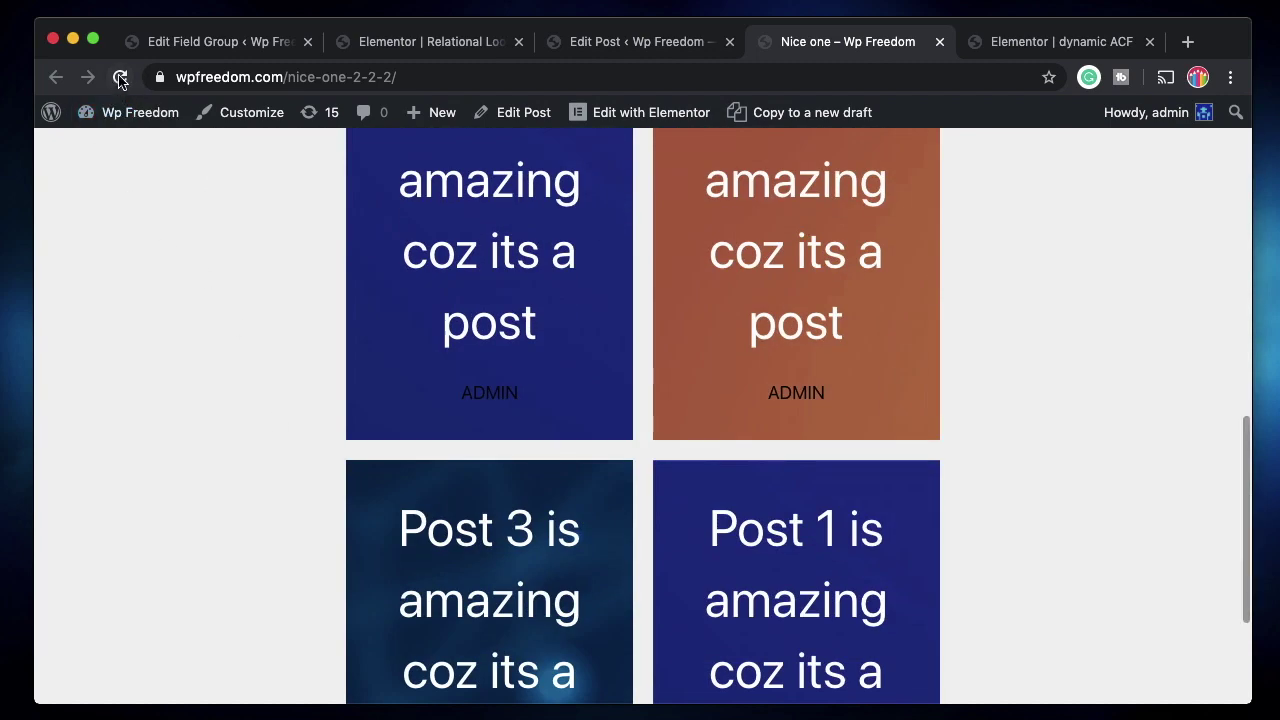
pyautogui.press('super+r')
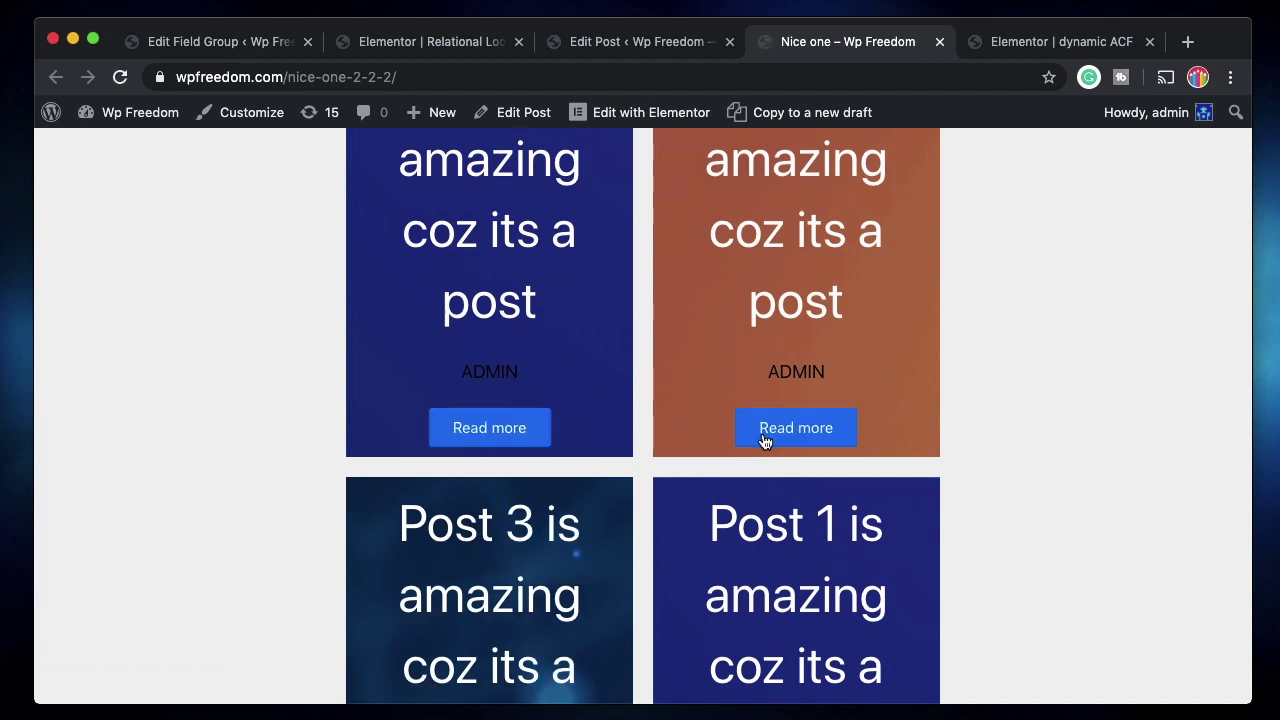
# - Test the Read more link of the Post 2 card and return to the Nice one page
pyautogui.click(765, 441)
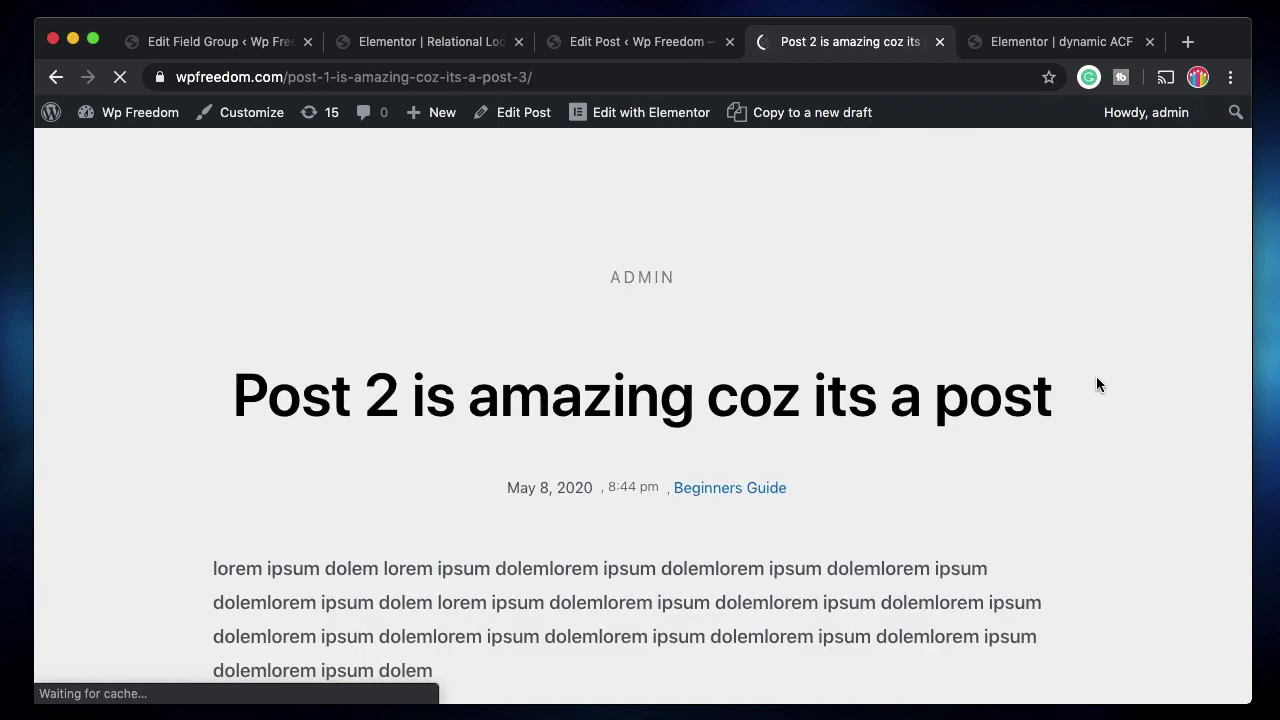
pyautogui.scroll(-4, 828, 490)
pyautogui.hscroll(-5, 828, 489)
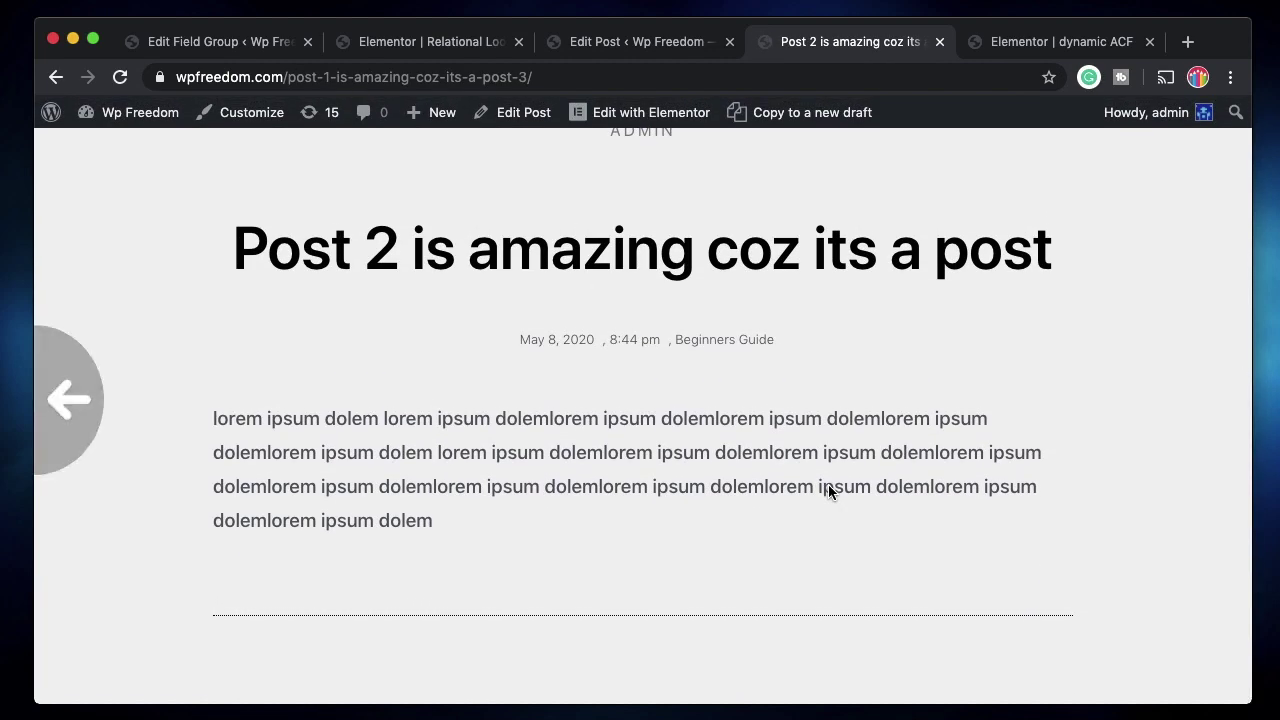
pyautogui.scroll(2, 756, 346)
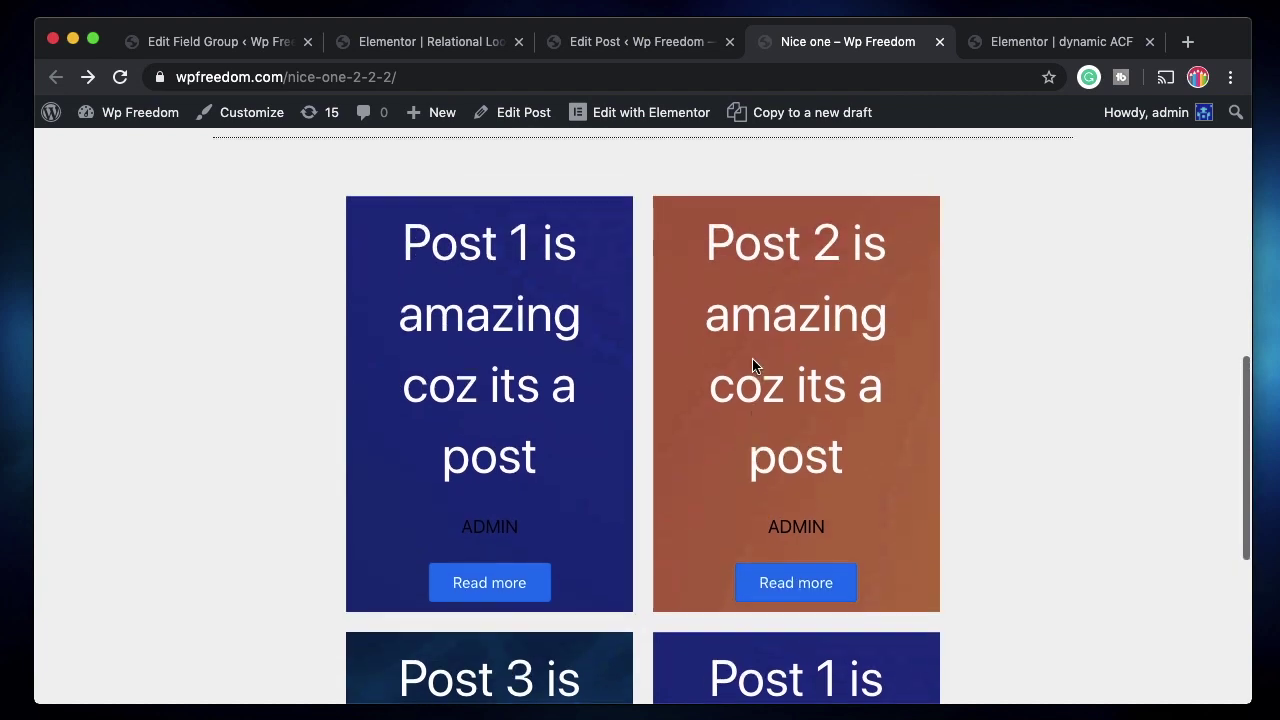
# - Test the Read more link of the first Post 1 card and return to the Nice one page
pyautogui.tripleClick(784, 290)
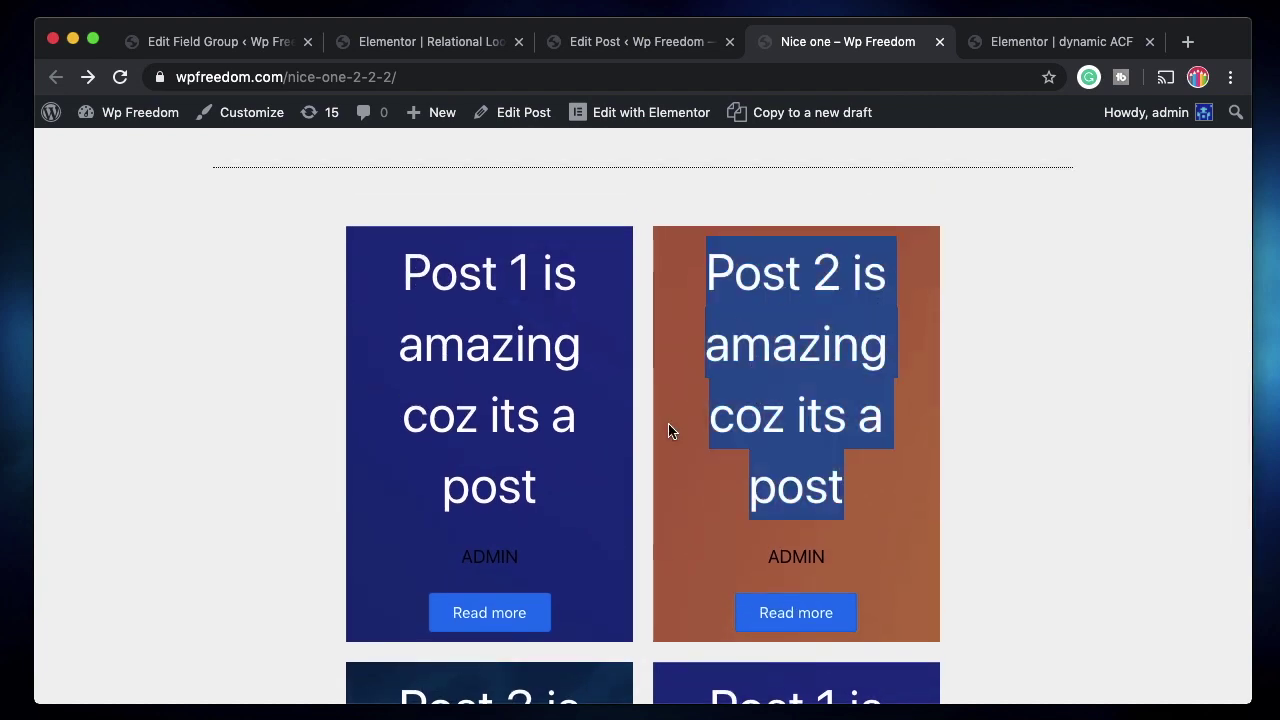
pyautogui.scroll(-2, 670, 431)
pyautogui.click(469, 446)
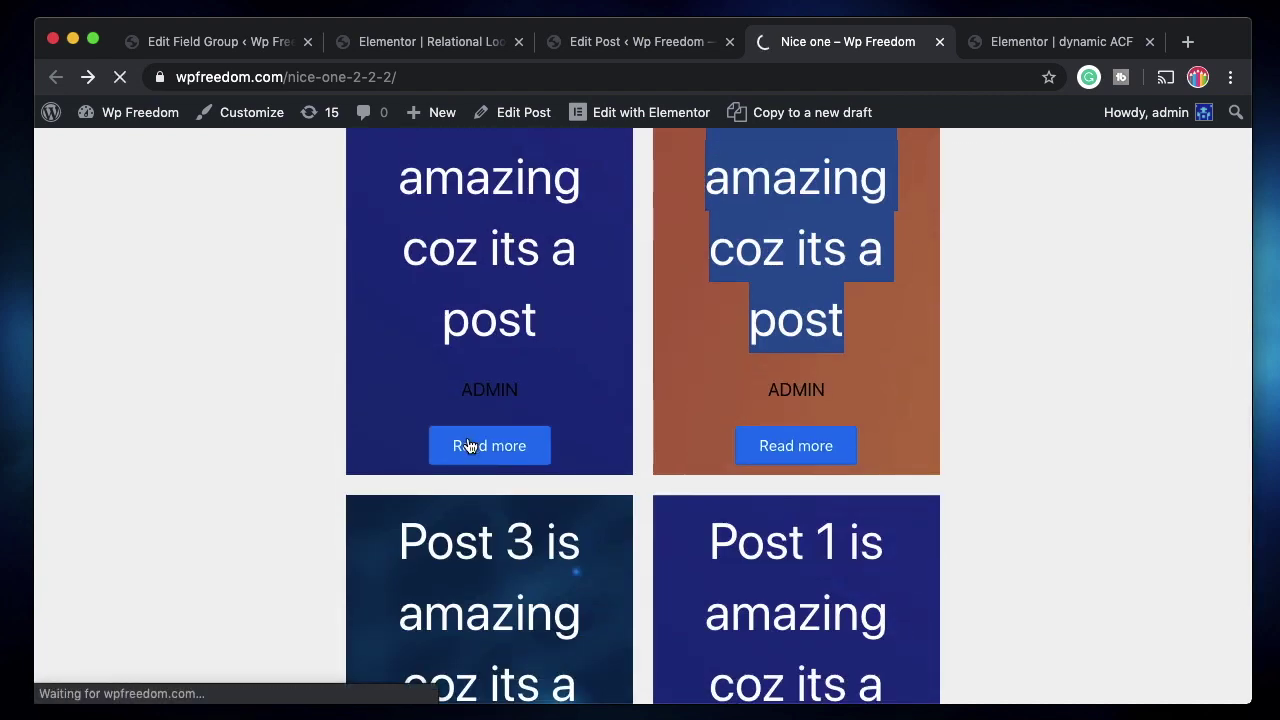
pyautogui.scroll(1, 490, 270)
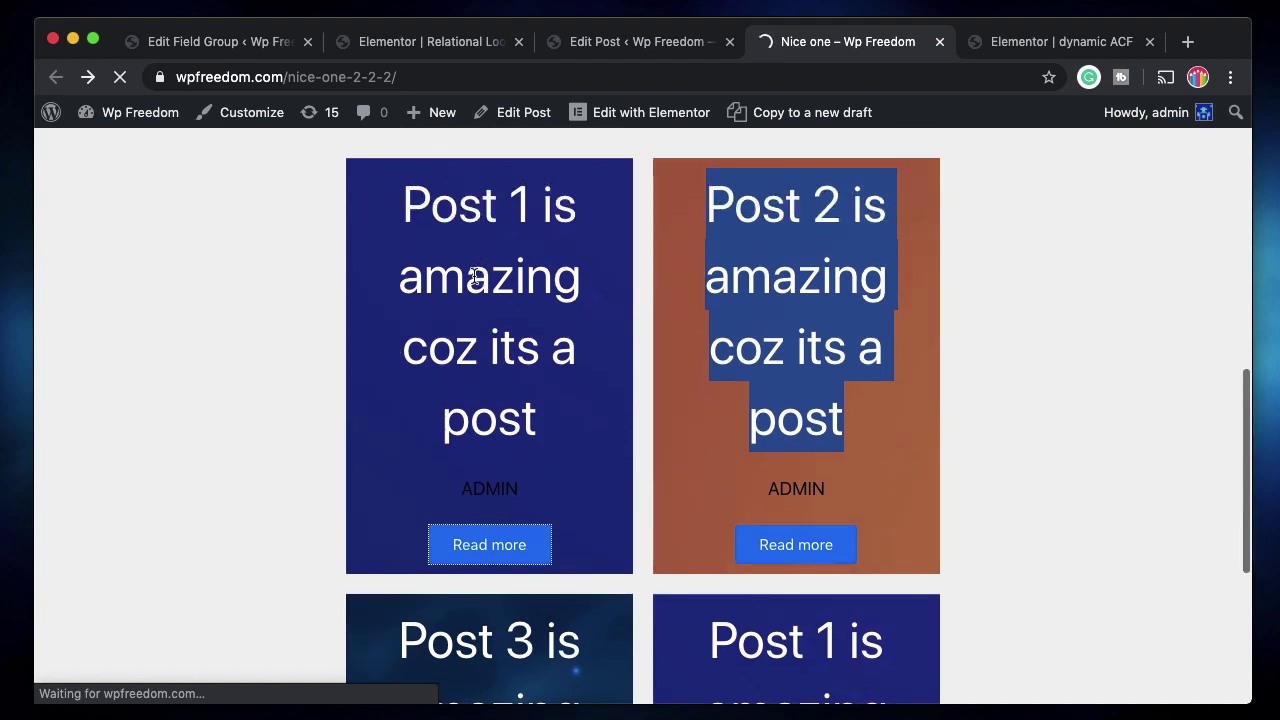
pyautogui.scroll(-3, 586, 400)
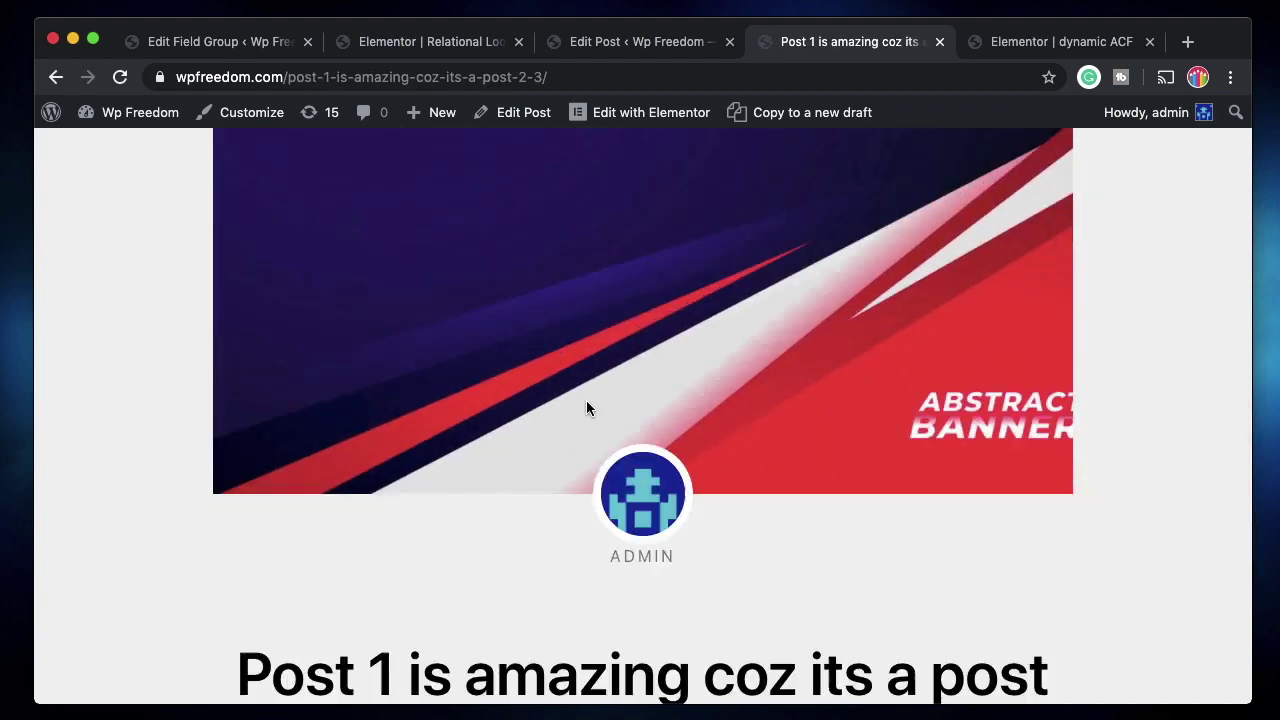
pyautogui.scroll(-3, 553, 474)
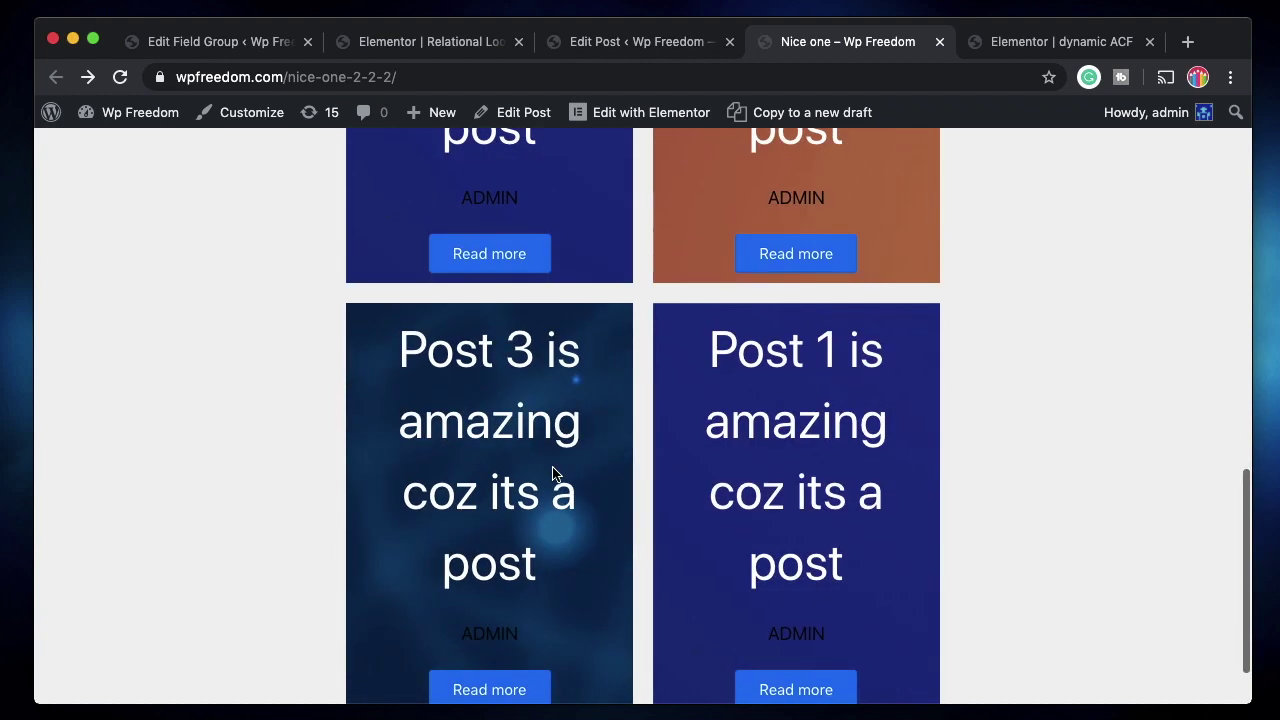
# - Review the finished cards on the Nice one page and the Fav posts selection in the post editor
pyautogui.scroll(3, 603, 414)
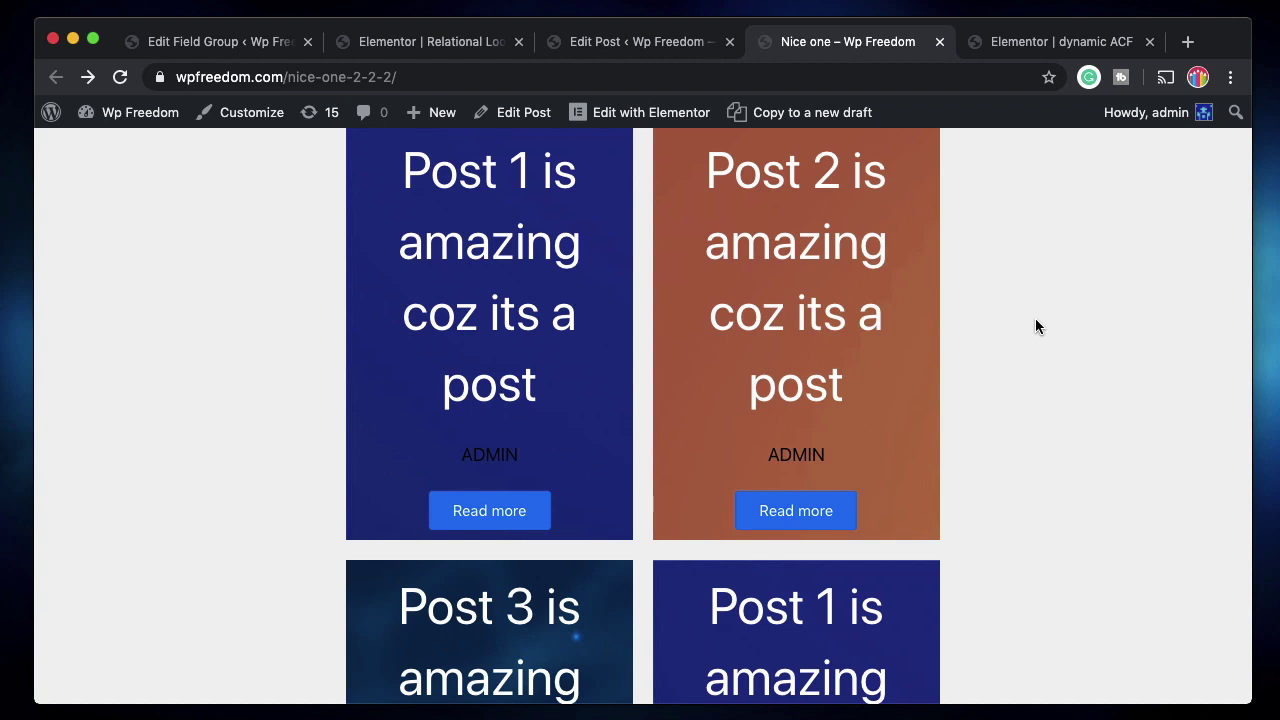
pyautogui.scroll(2, 531, 334)
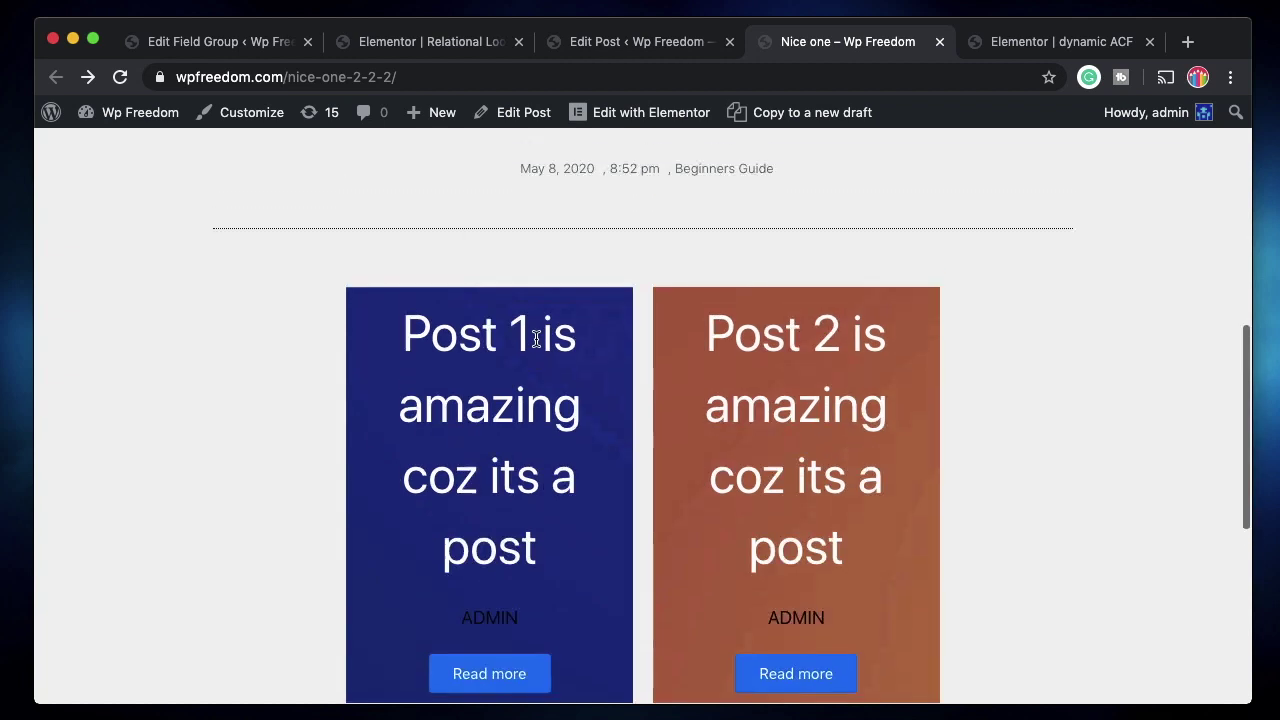
pyautogui.click(663, 42)
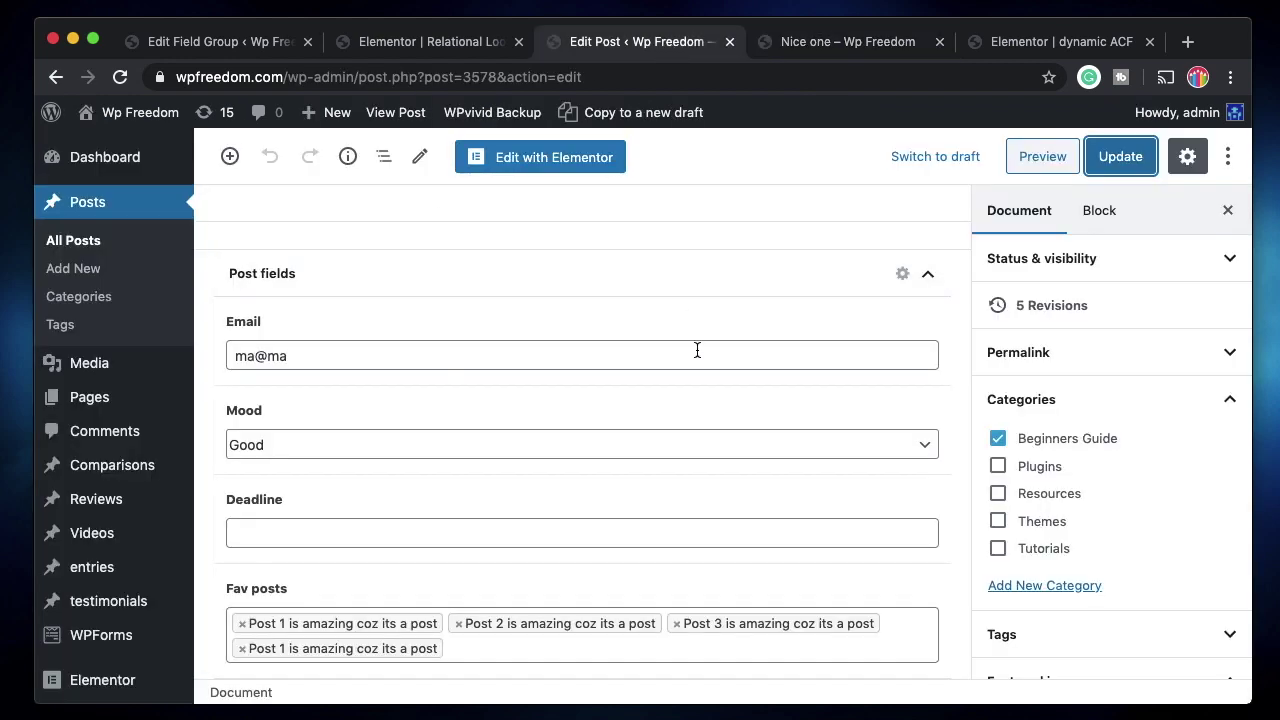
# - Set the display mode of the ACF Relationship widget in the dynamic ACF template to Tabs
pyautogui.click(1036, 42)
pyautogui.scroll(-4, 629, 524)
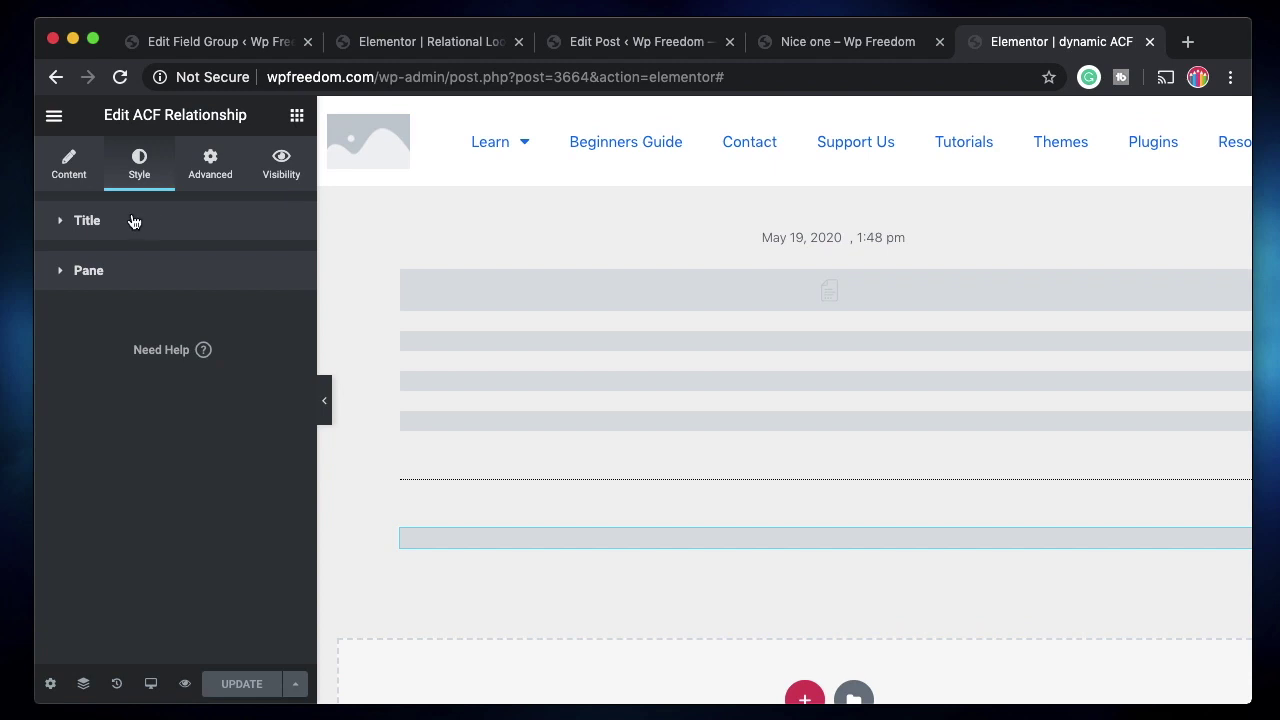
pyautogui.click(69, 162)
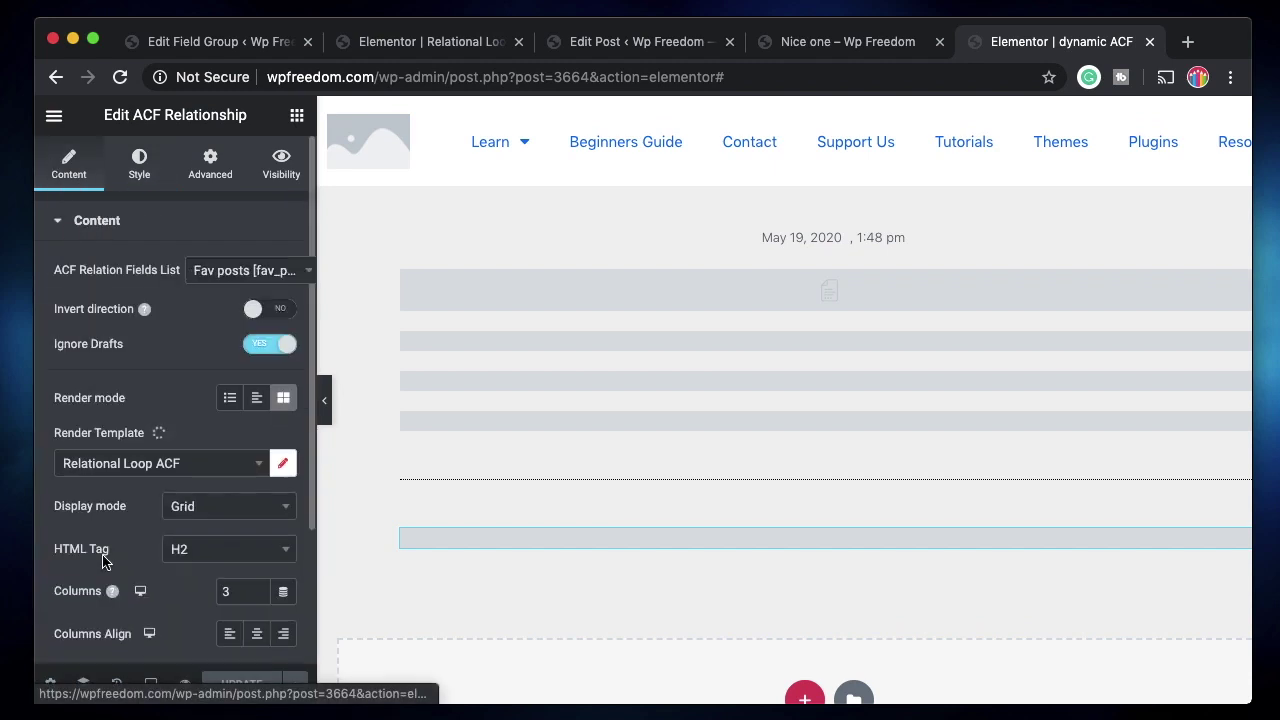
pyautogui.scroll(-2, 103, 562)
pyautogui.click(210, 392)
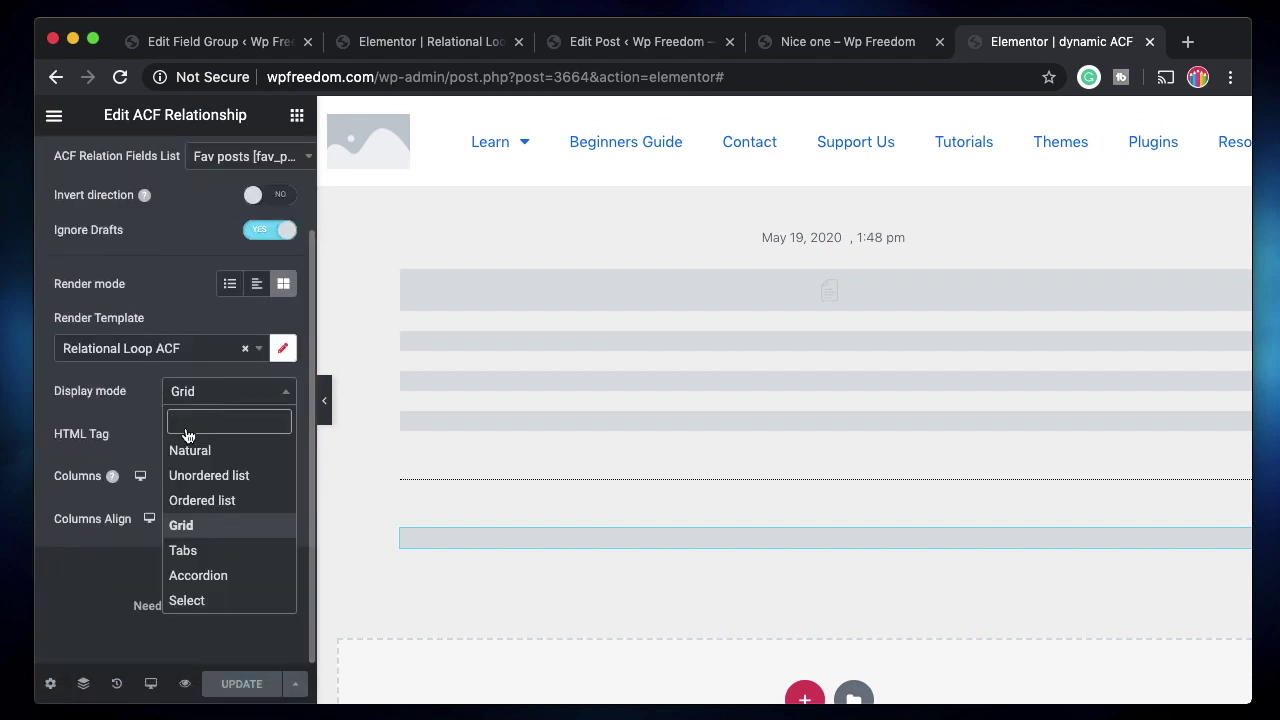
pyautogui.click(208, 552)
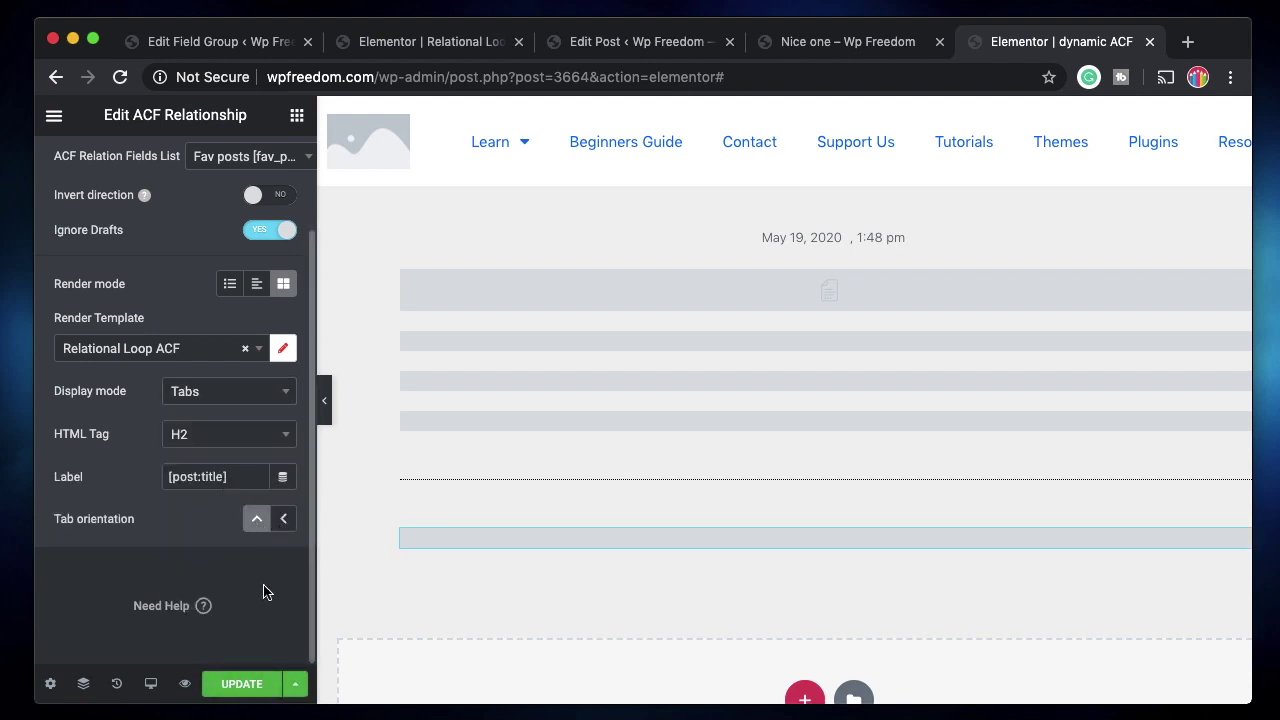
# - Set the ACF Relationship widget's tab orientation to vertical, update the dynamic ACF template and reload the Nice one page
pyautogui.click(283, 519)
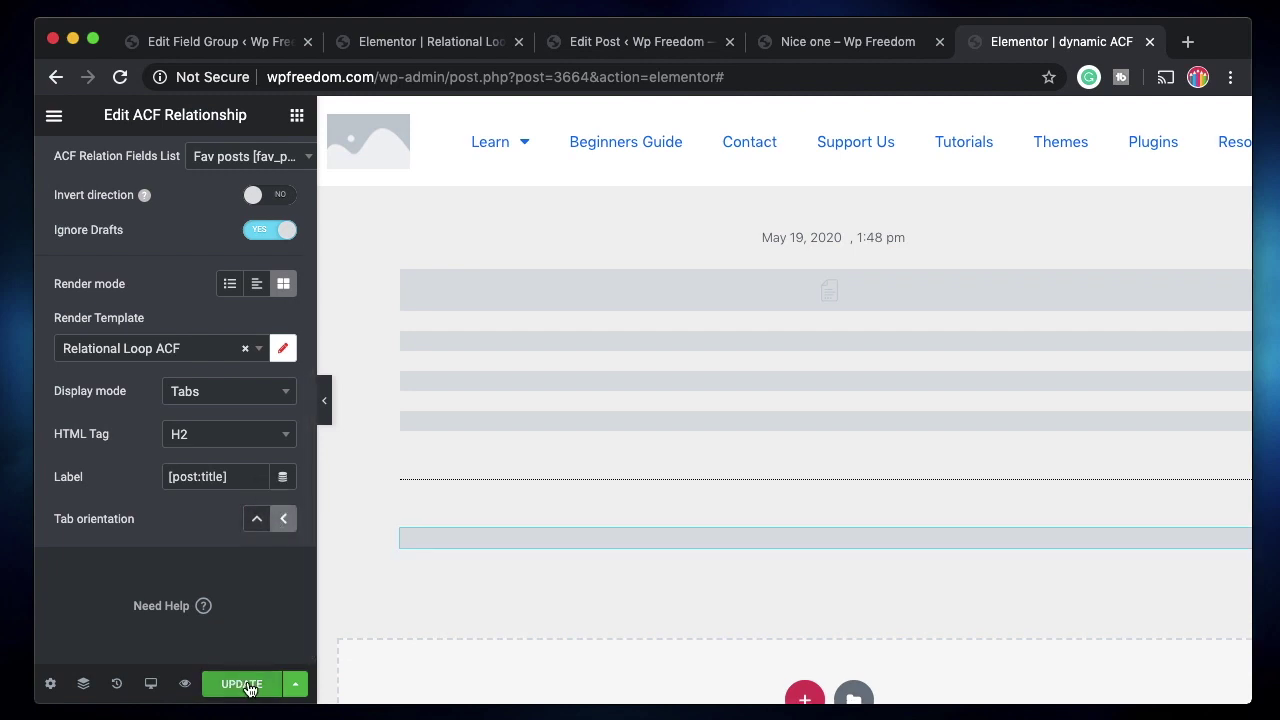
pyautogui.click(840, 42)
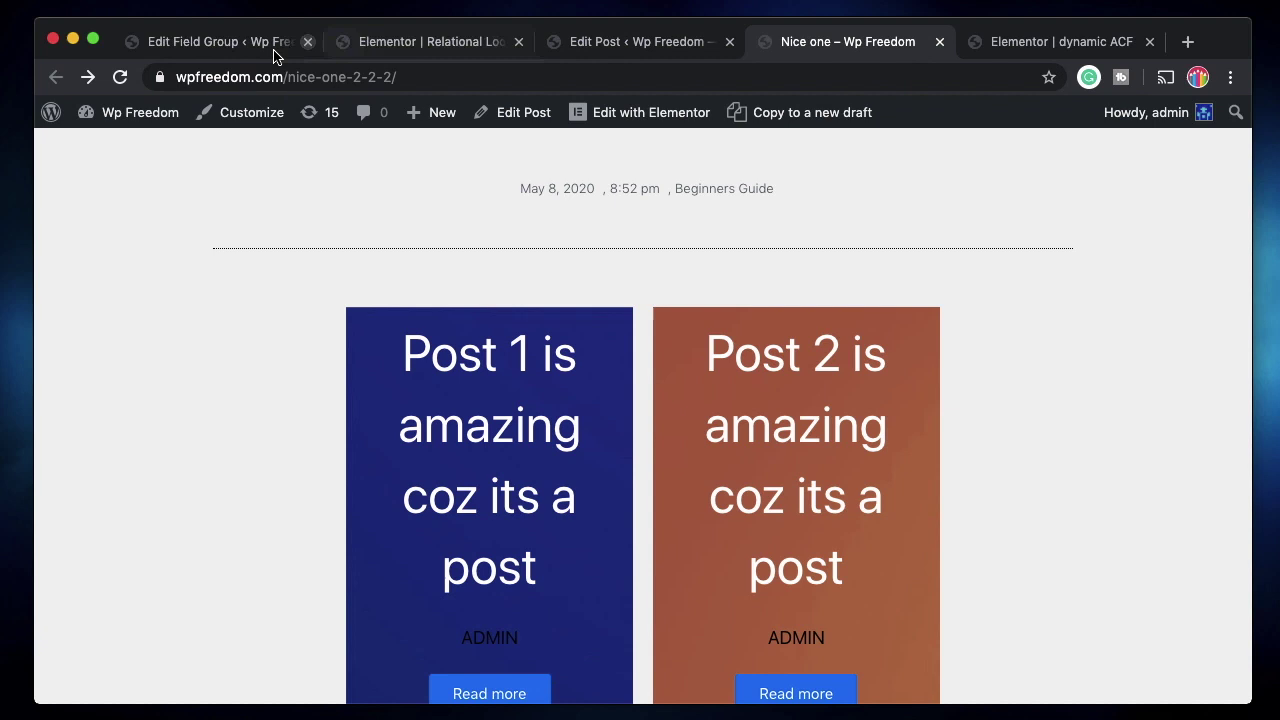
pyautogui.click(121, 78)
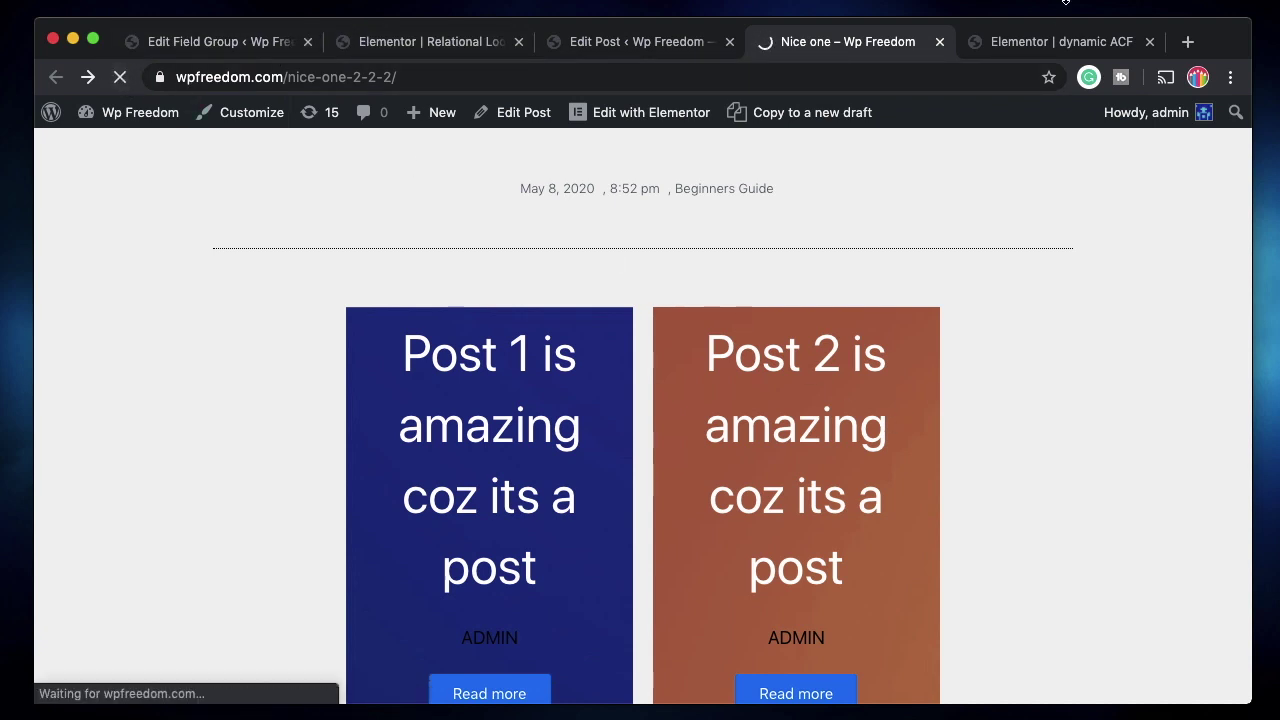
pyautogui.click(1057, 40)
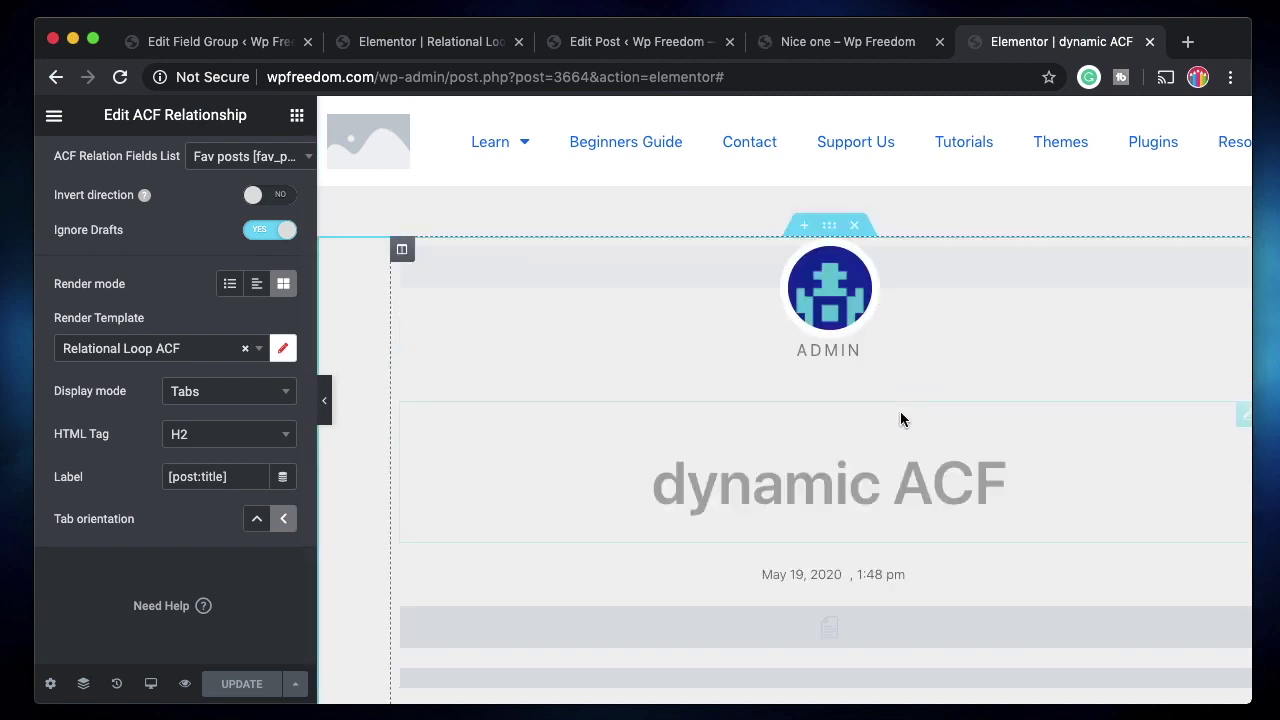
pyautogui.click(811, 42)
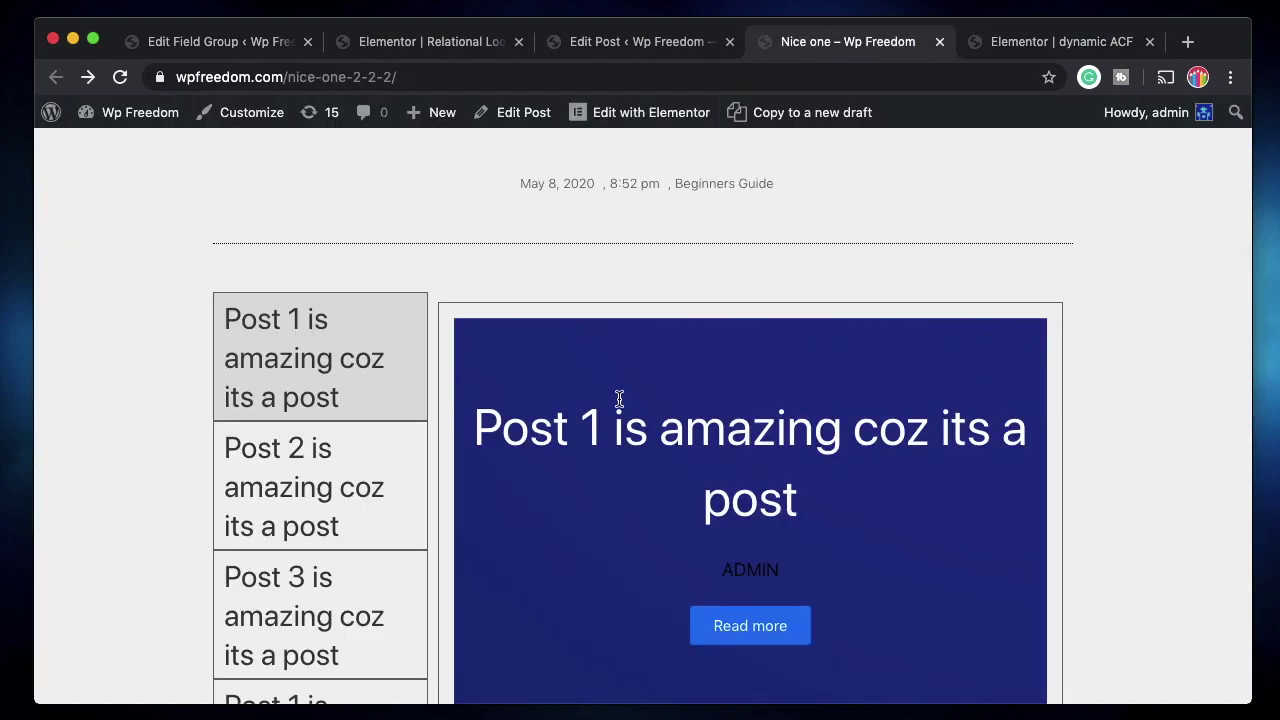
# - Examine the vertical tabs on the Nice one page by switching between the Post 1, Post 2 and Post 3 entries
pyautogui.scroll(-3, 619, 399)
pyautogui.scroll(2, 619, 404)
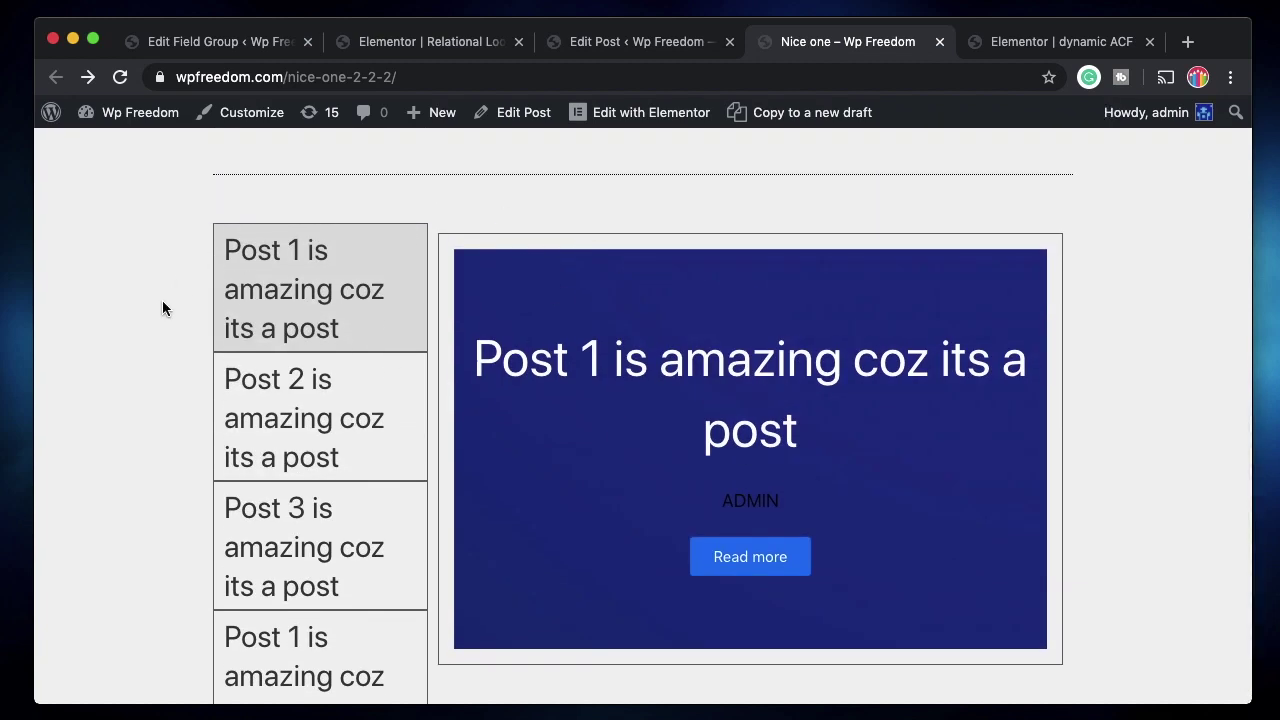
pyautogui.click(334, 434)
pyautogui.click(298, 550)
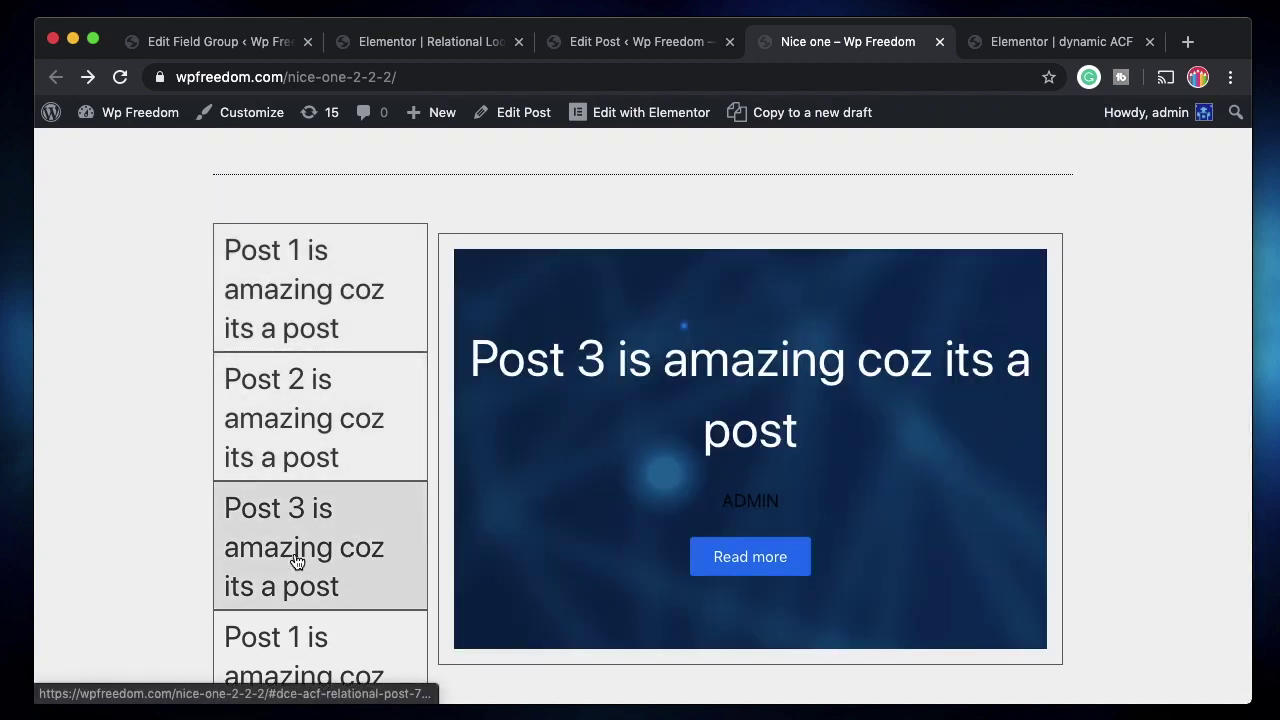
pyautogui.scroll(-2, 294, 560)
pyautogui.click(326, 549)
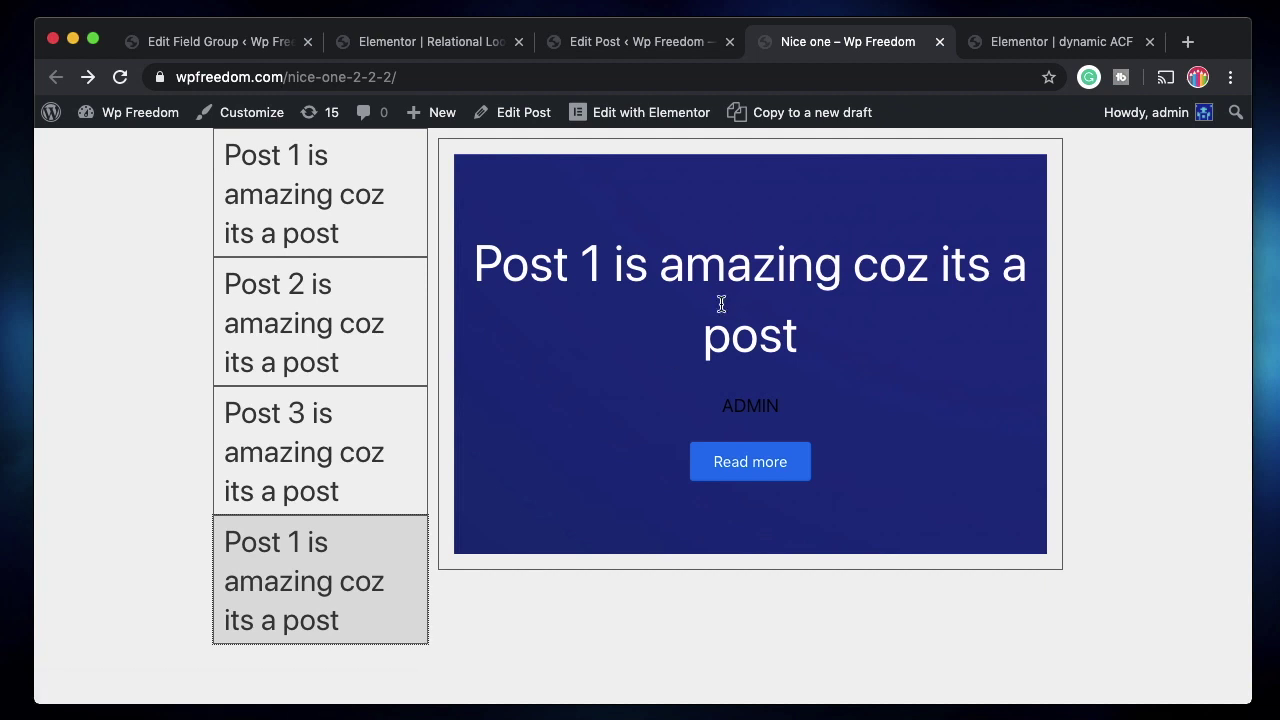
pyautogui.scroll(4, 600, 318)
pyautogui.click(313, 514)
pyautogui.scroll(-4, 313, 514)
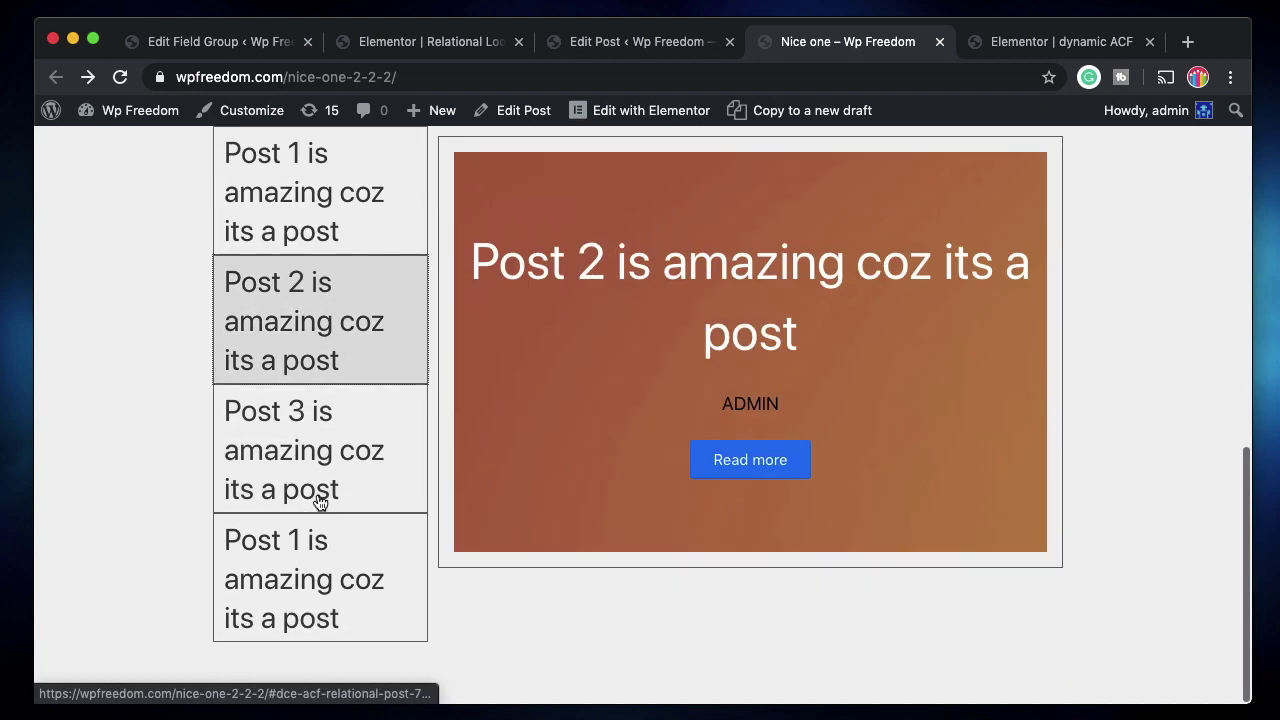
pyautogui.click(321, 456)
pyautogui.scroll(3, 677, 359)
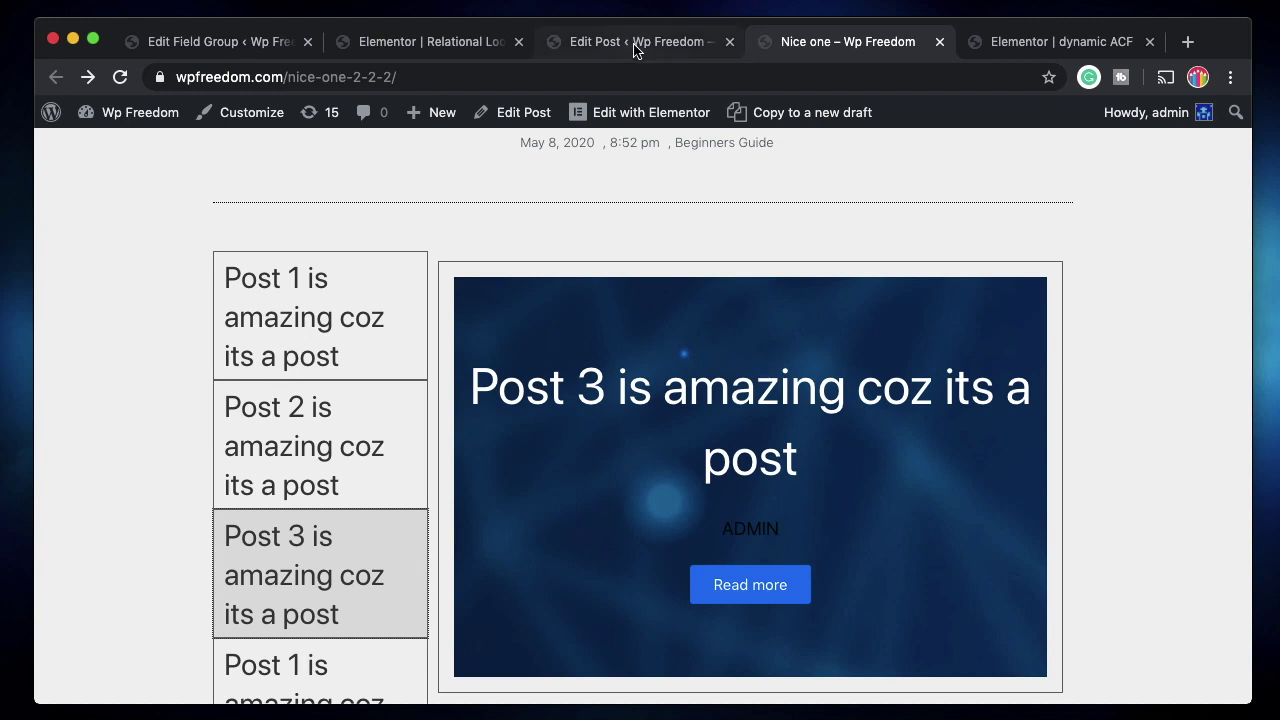
# - From the list of all posts, open the first "Post 1 is amazing coz its a post" below the Nice one posts for editing
pyautogui.click(446, 40)
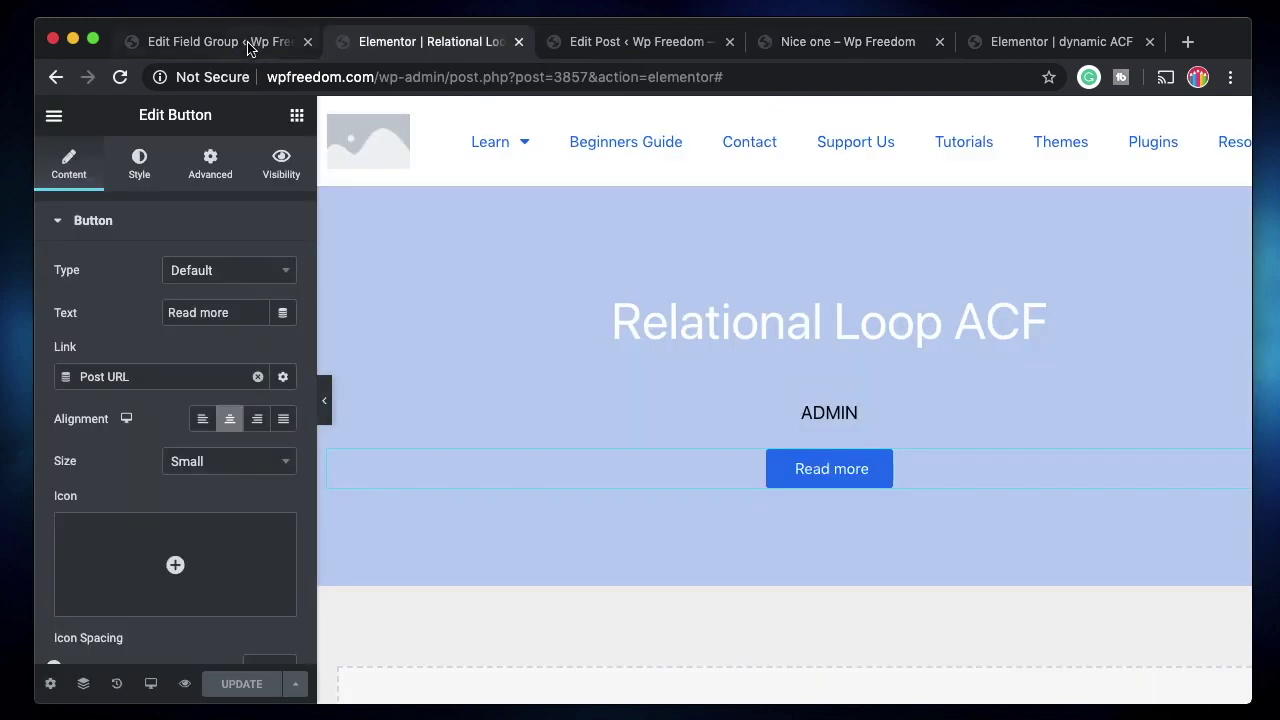
pyautogui.click(620, 41)
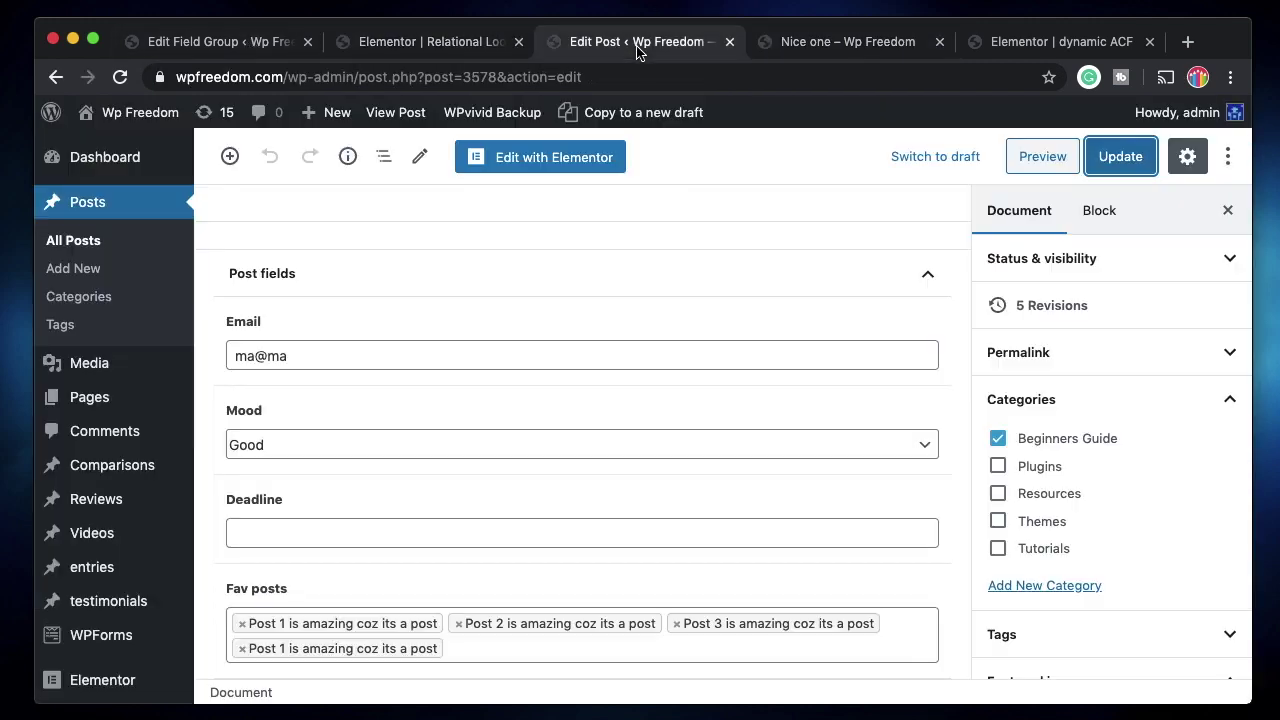
pyautogui.click(86, 240)
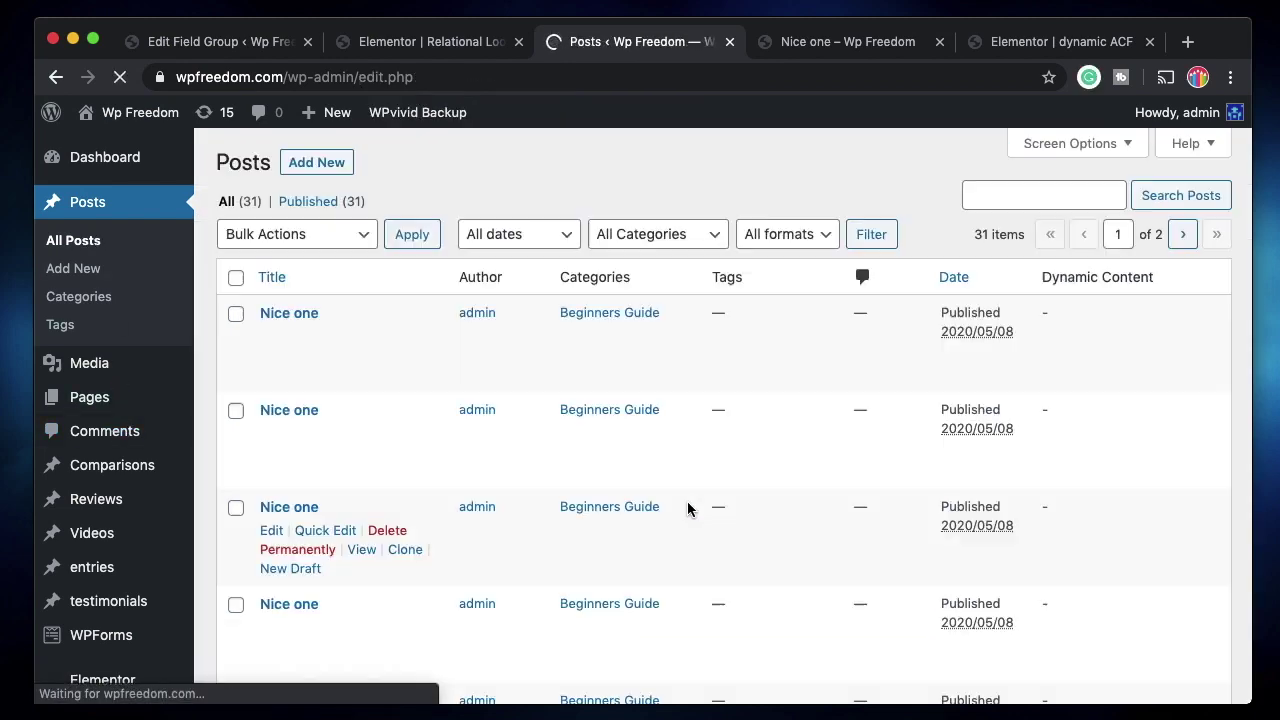
pyautogui.scroll(-5, 386, 517)
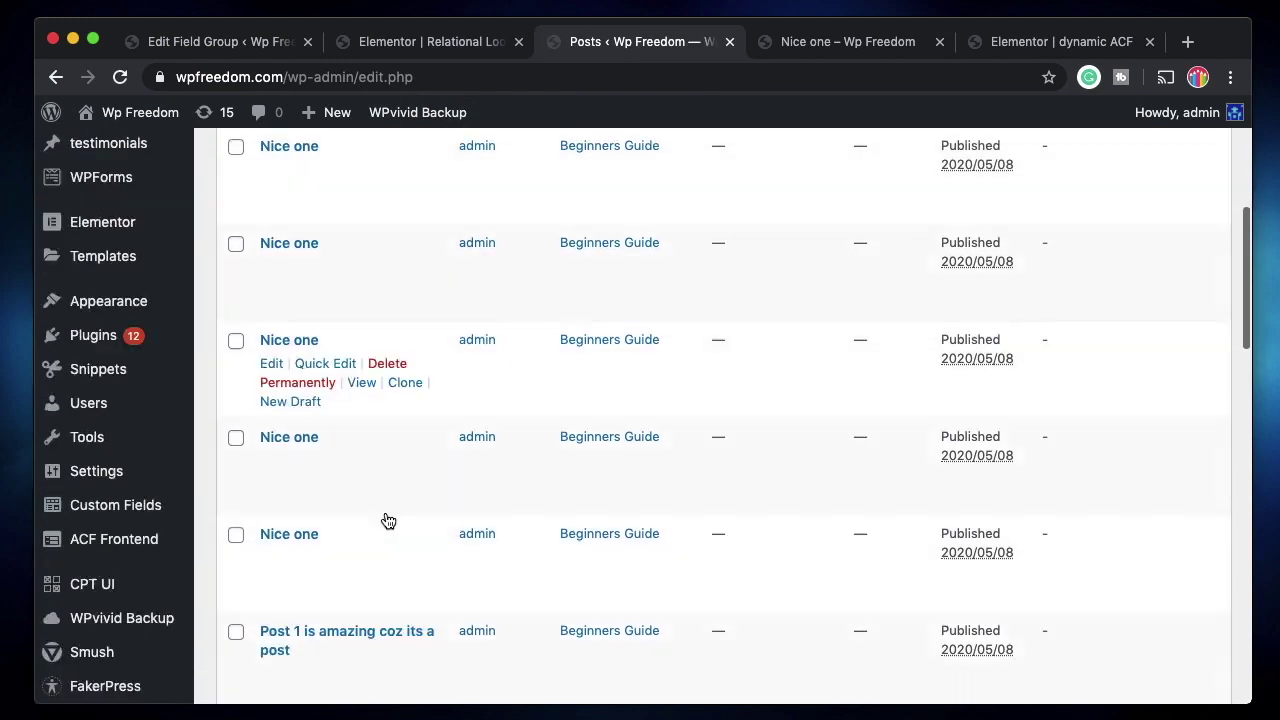
pyautogui.scroll(4, 386, 515)
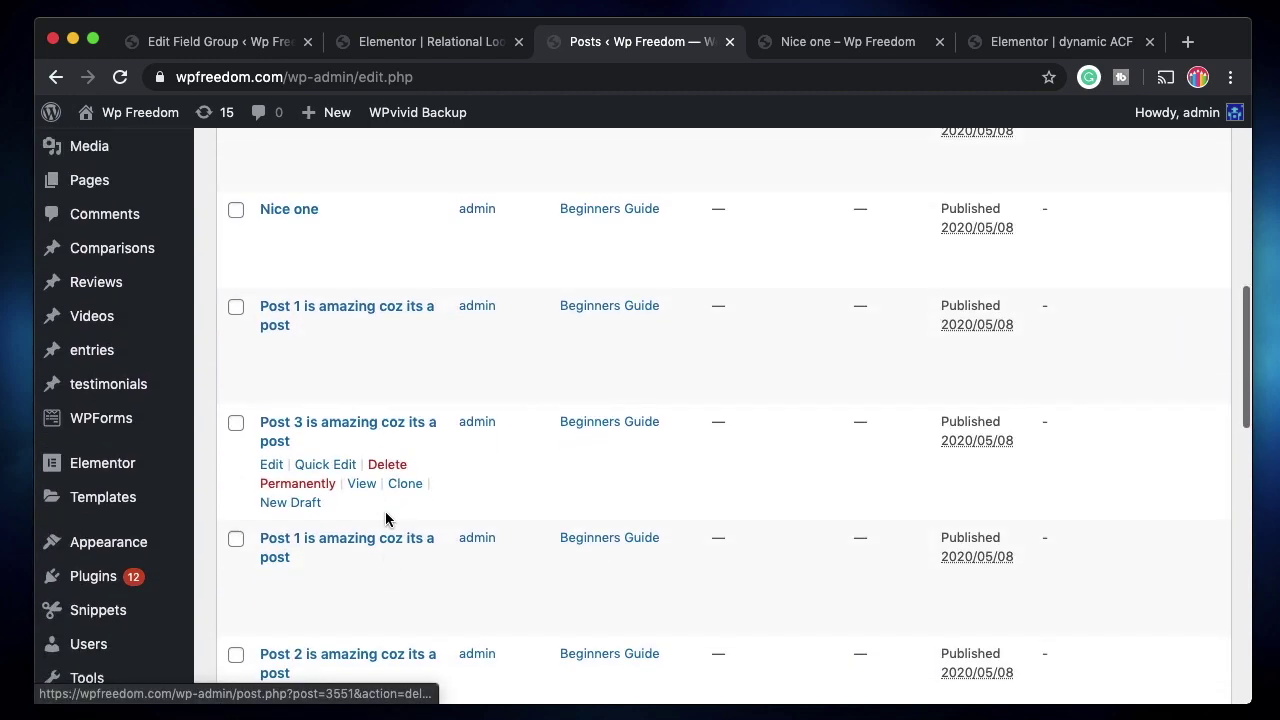
pyautogui.scroll(-6, 388, 521)
pyautogui.scroll(3, 386, 515)
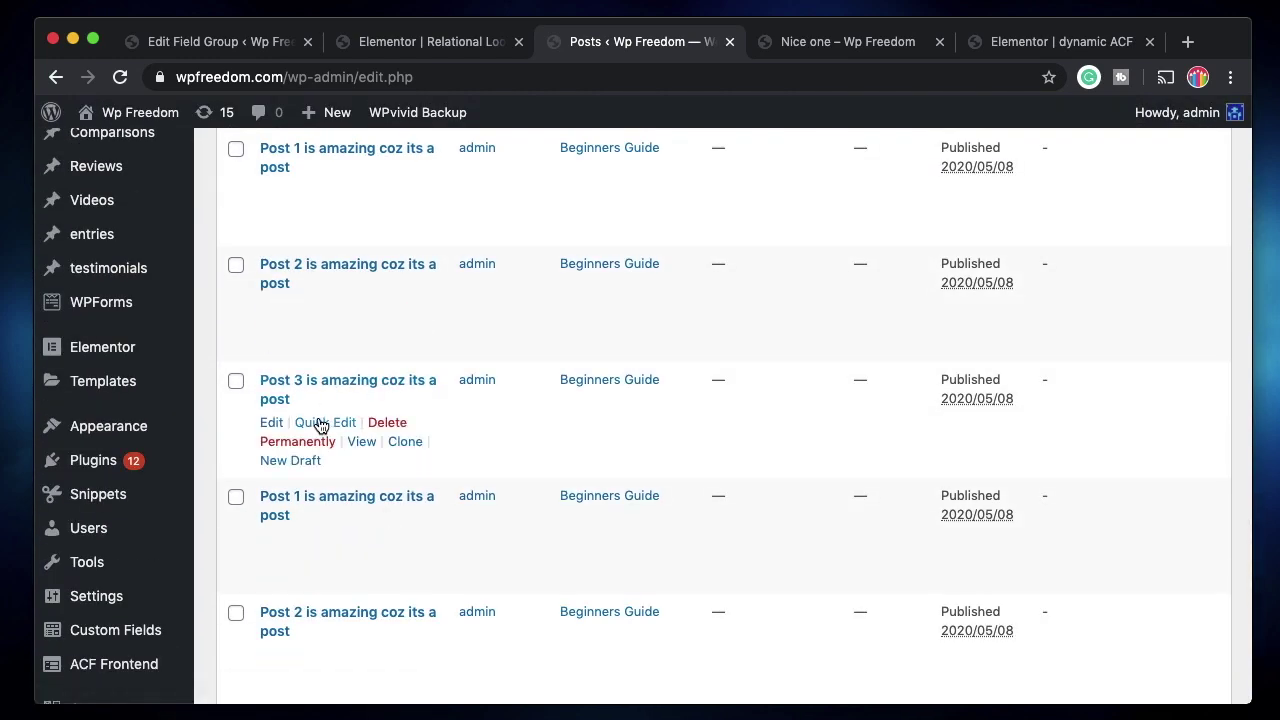
pyautogui.scroll(3, 319, 391)
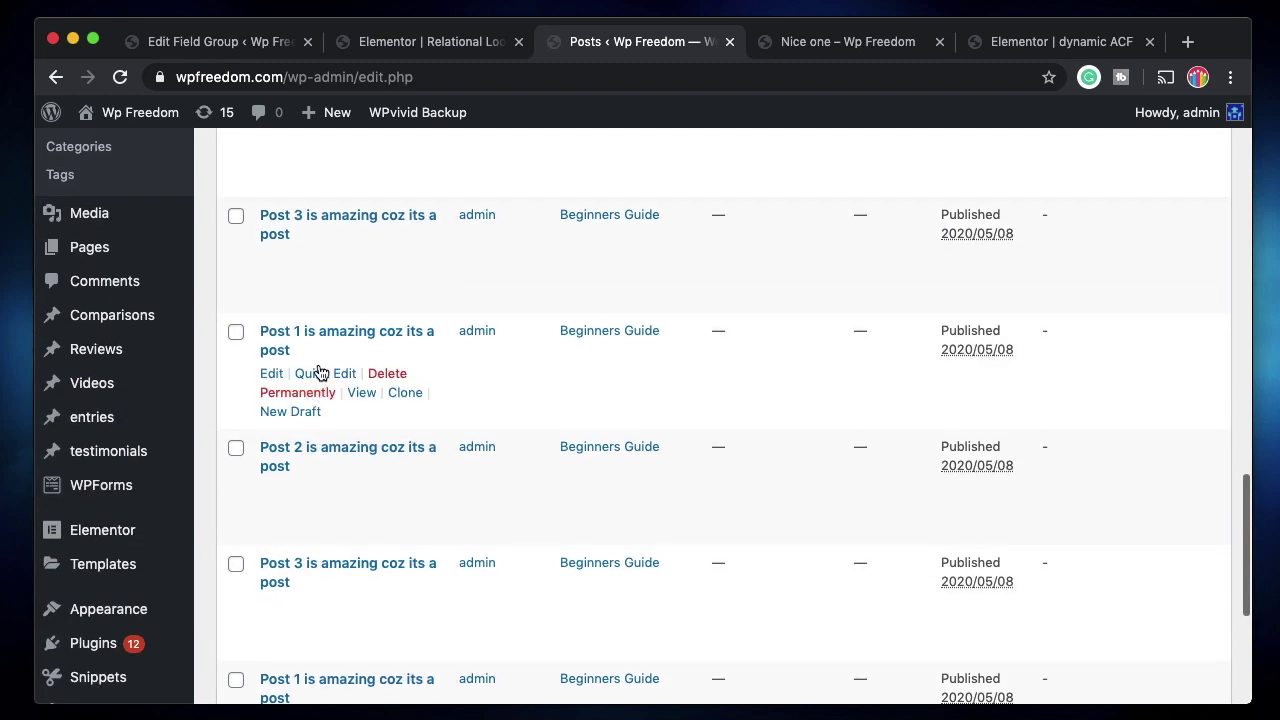
pyautogui.scroll(5, 280, 295)
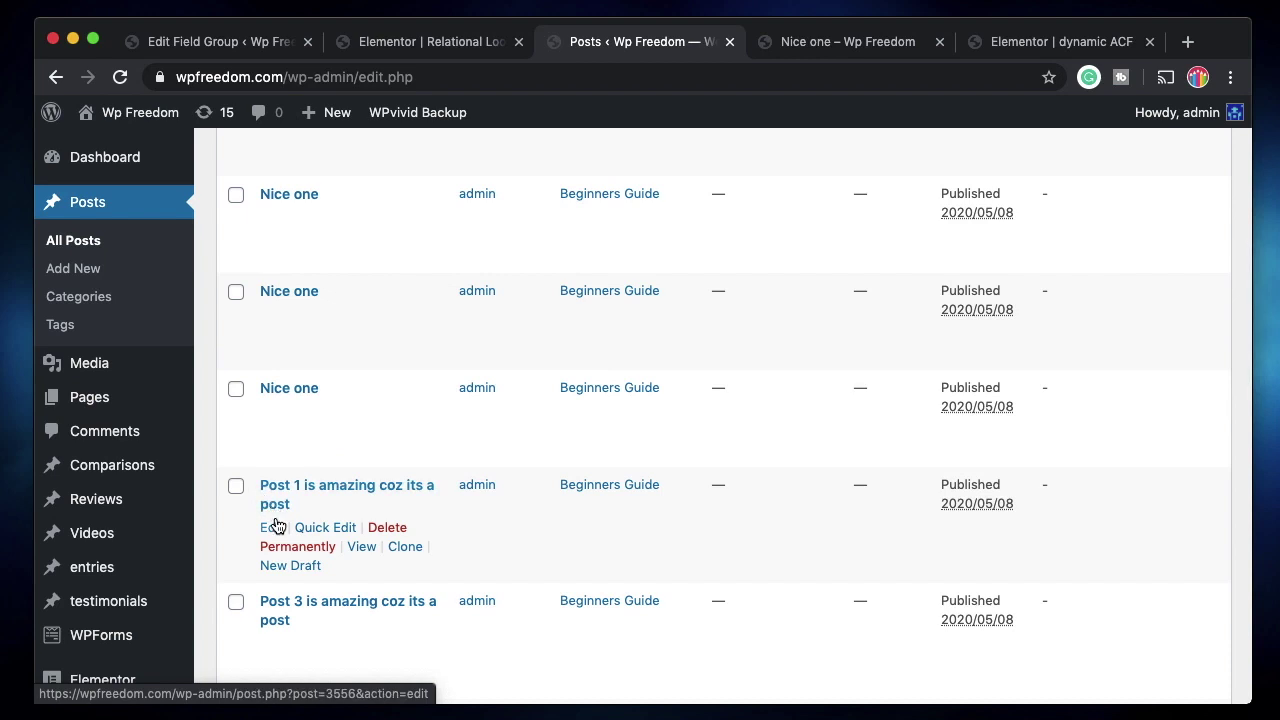
pyautogui.click(270, 529)
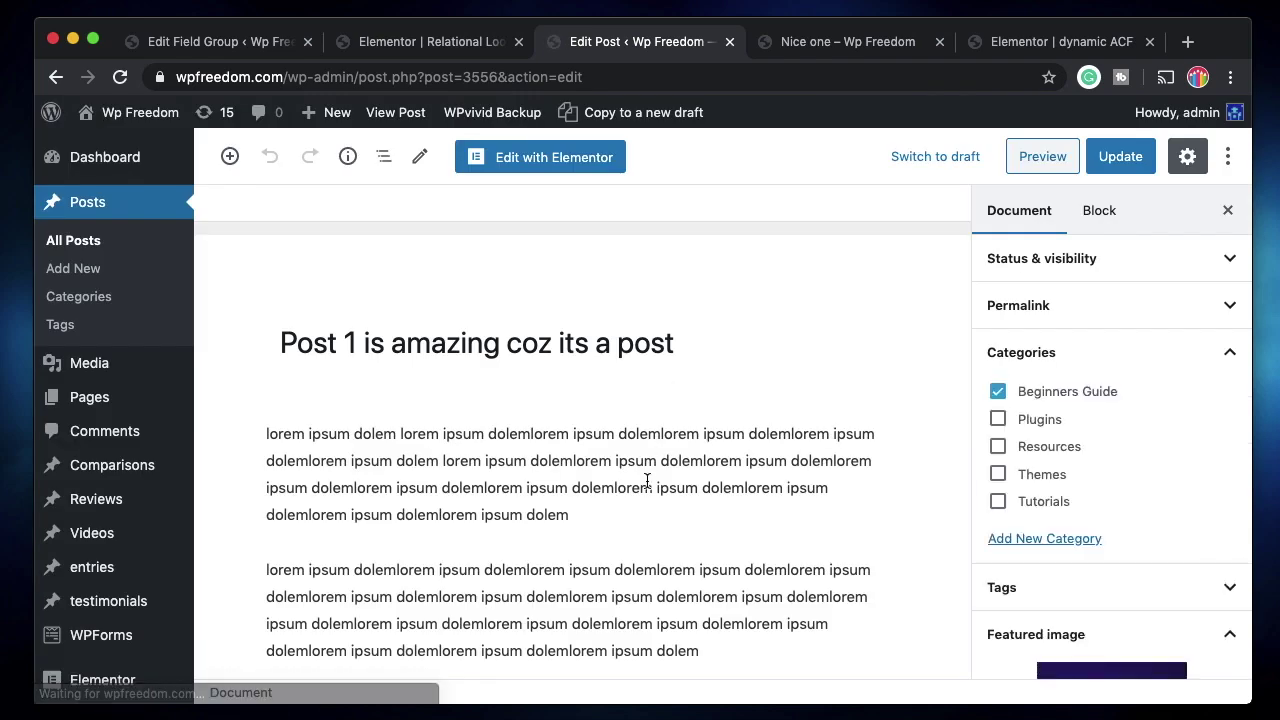
# - Add "Post 2 is amazing coz its a post" and "Post 3 is amazing coz its a post" to the post's Fav posts field
pyautogui.scroll(-5, 646, 479)
pyautogui.scroll(-2, 568, 508)
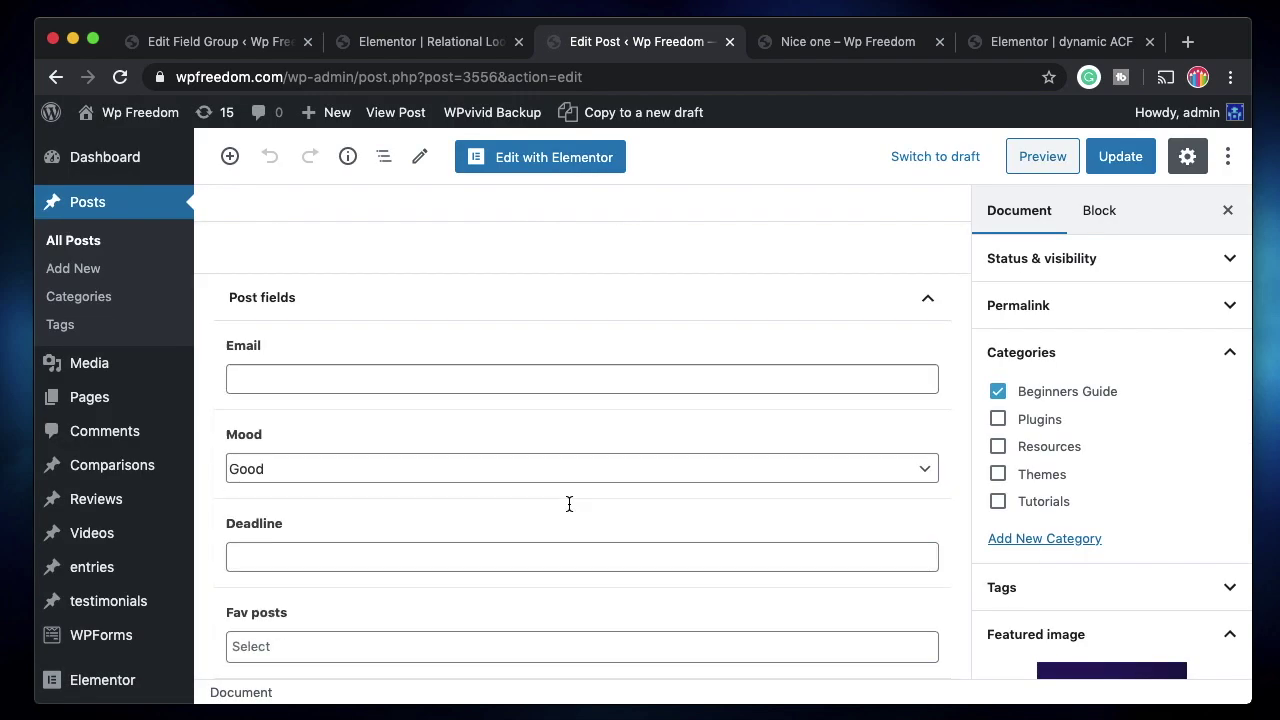
pyautogui.click(371, 645)
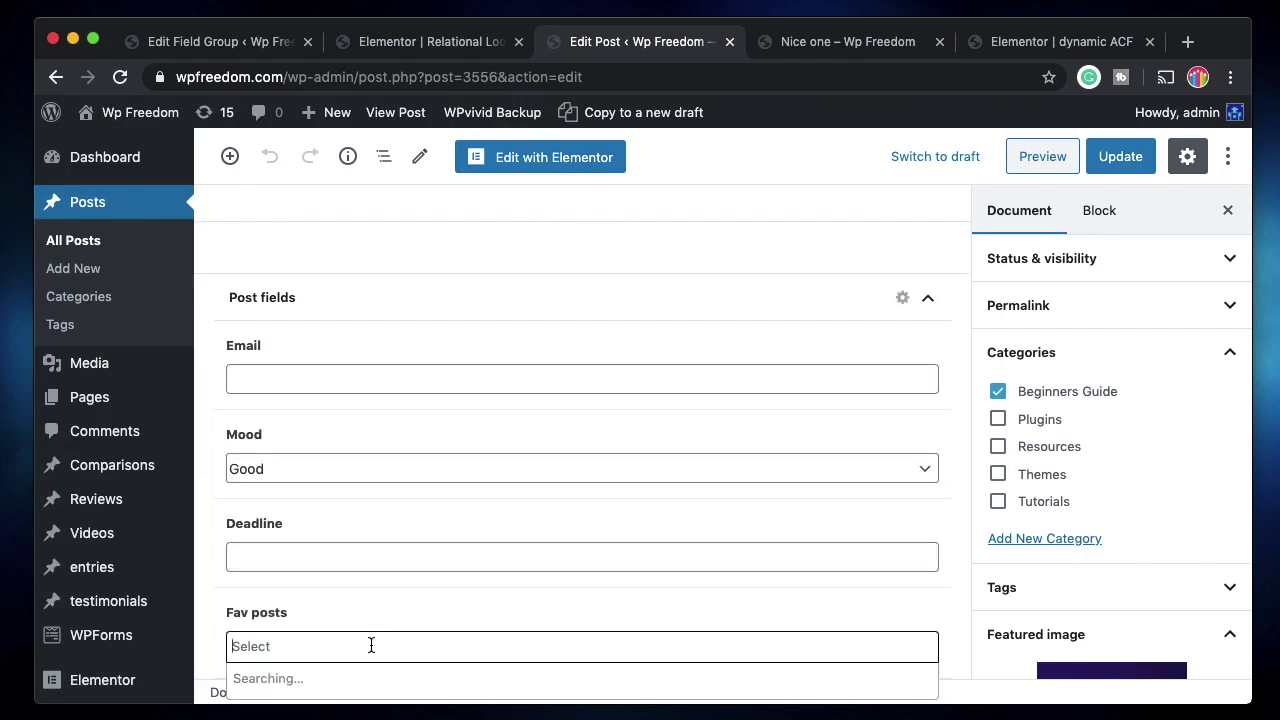
pyautogui.scroll(-5, 401, 543)
pyautogui.scroll(-5, 401, 543)
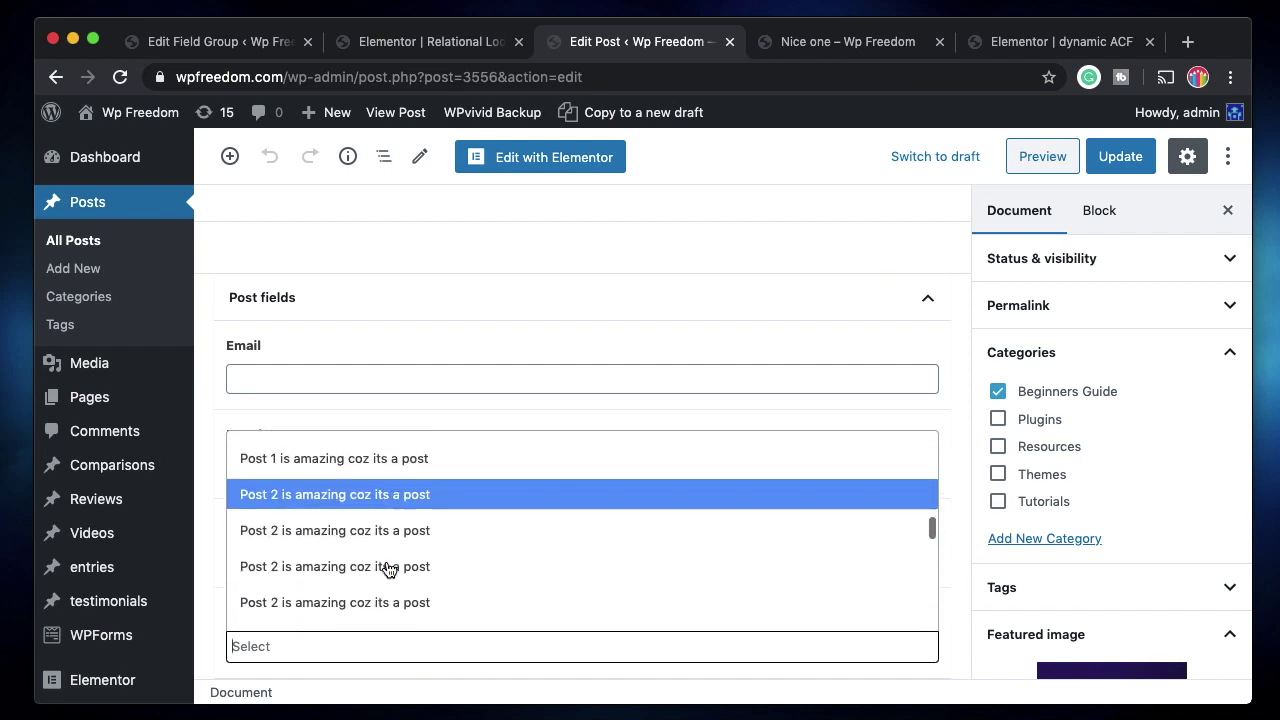
pyautogui.click(390, 506)
pyautogui.click(480, 643)
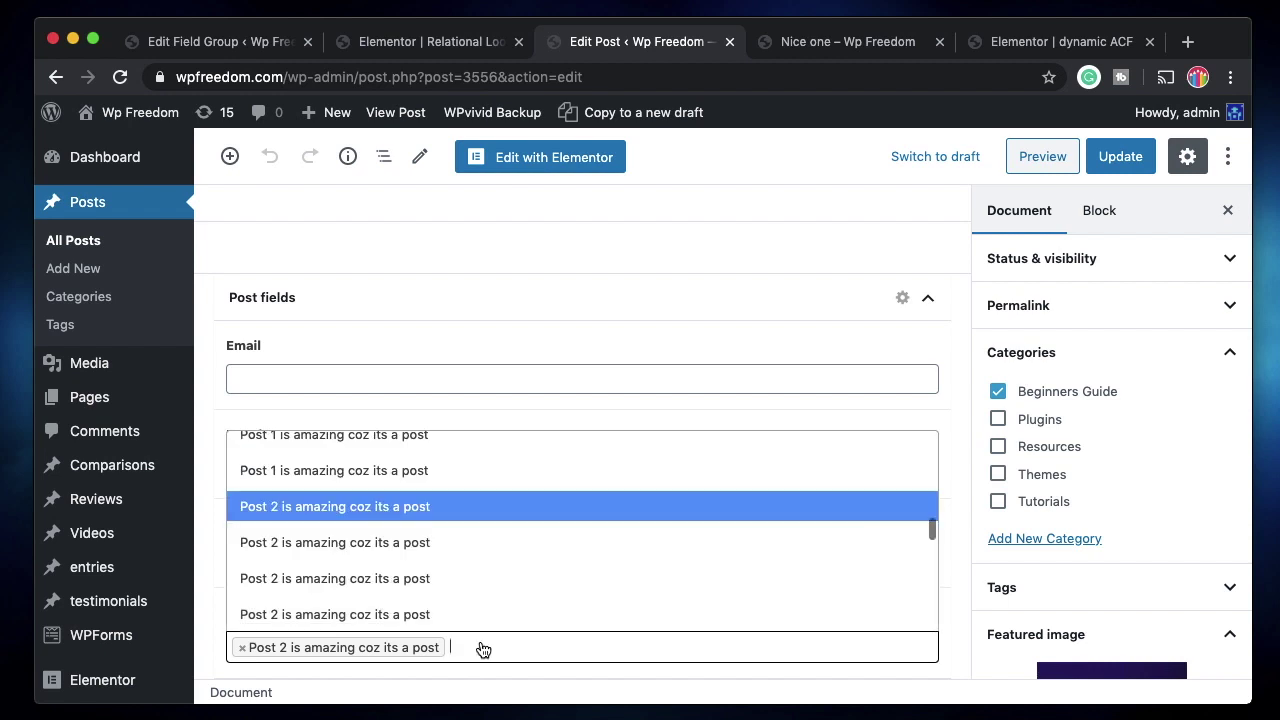
pyautogui.scroll(-3, 466, 569)
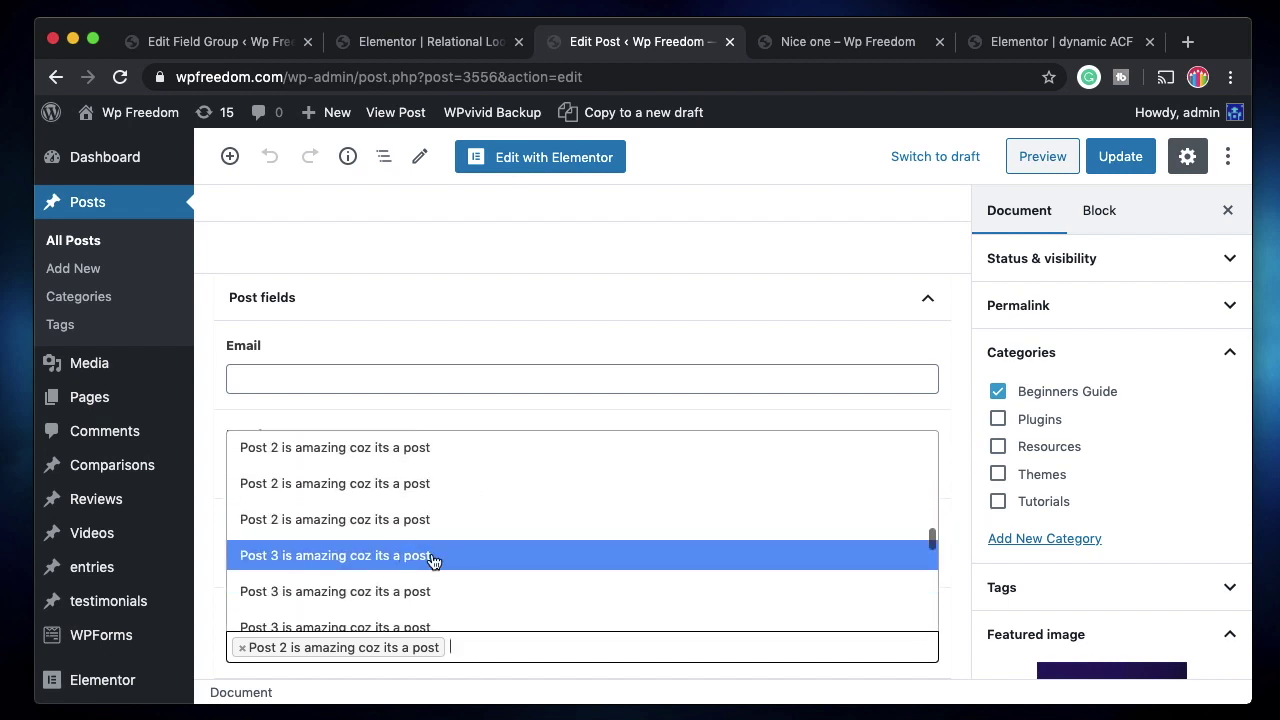
pyautogui.click(431, 557)
# - Add "Vel eligendi aut iusto rerum sapiente" and "Dynamic guten post" to the post's Fav posts field
pyautogui.click(724, 655)
pyautogui.scroll(-2, 569, 574)
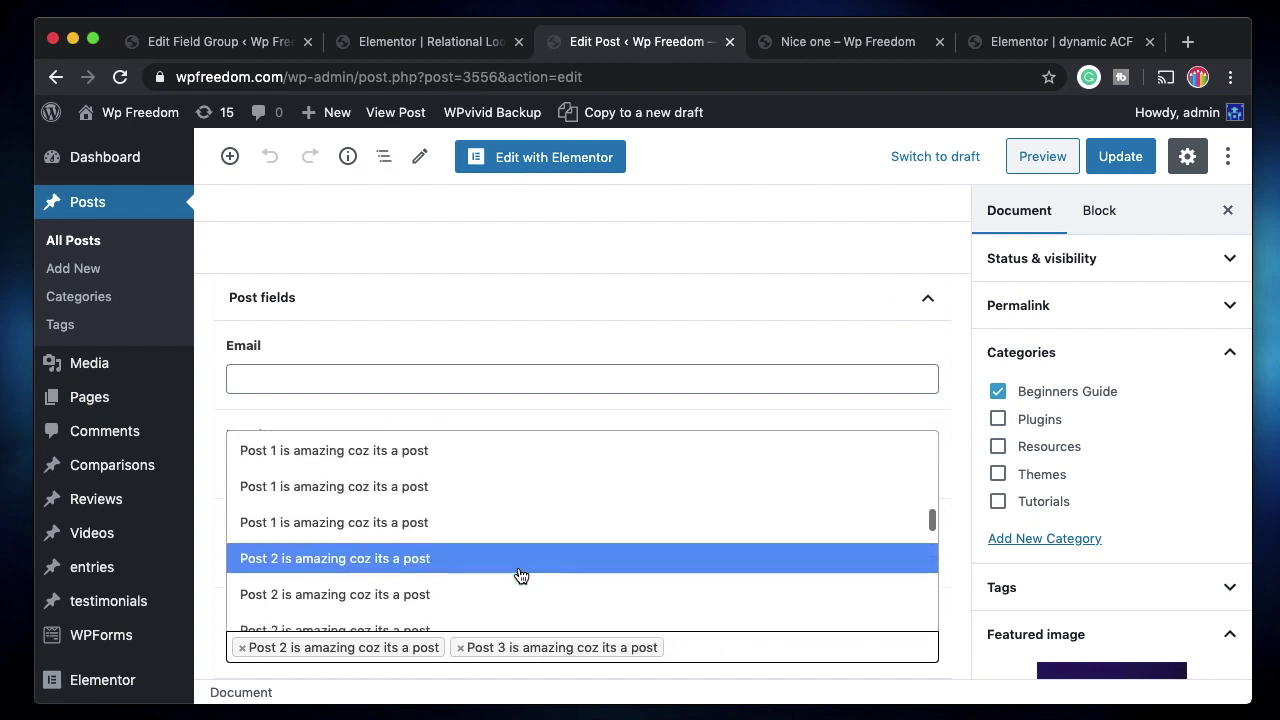
pyautogui.press('Escape')
pyautogui.click(740, 456)
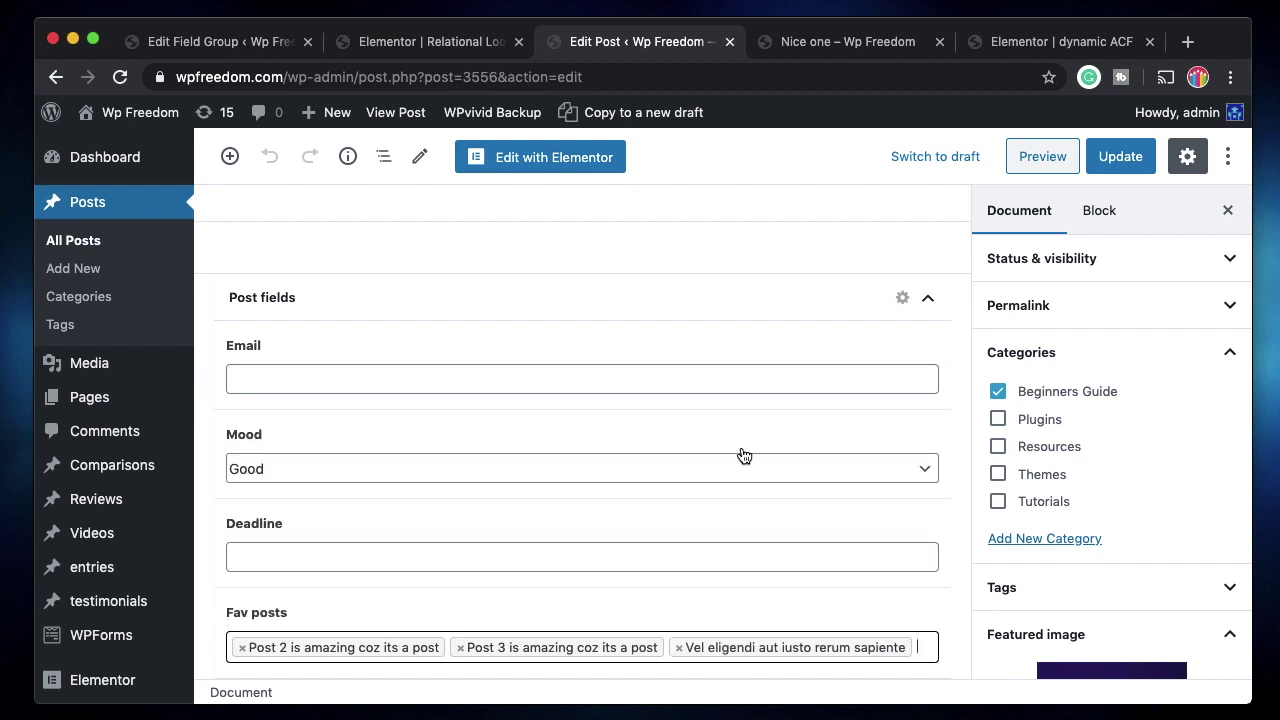
pyautogui.click(919, 642)
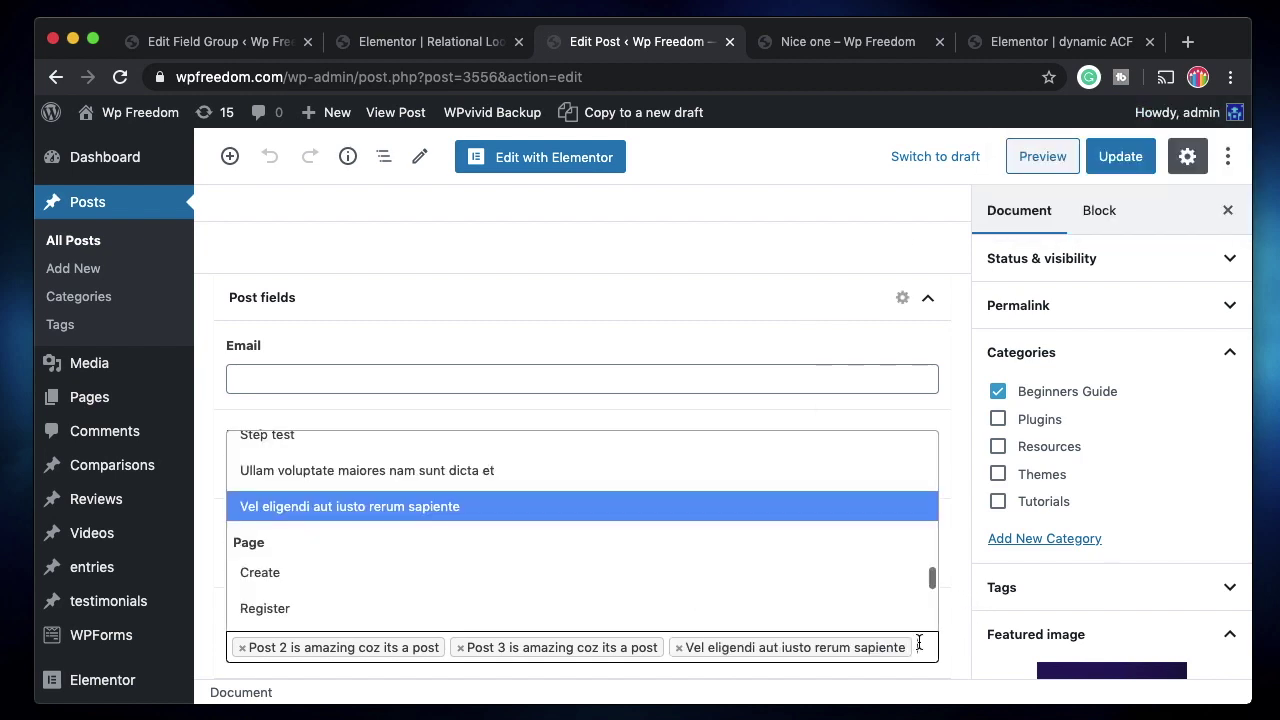
pyautogui.scroll(10, 674, 526)
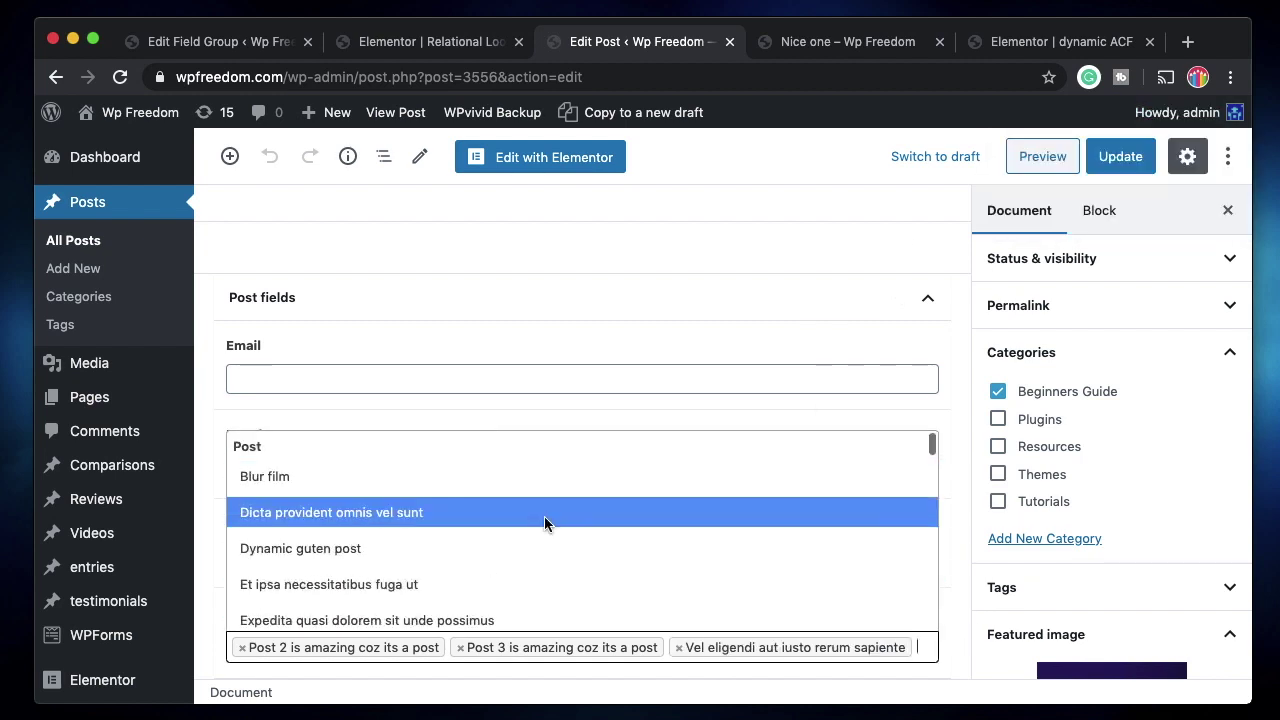
pyautogui.click(543, 552)
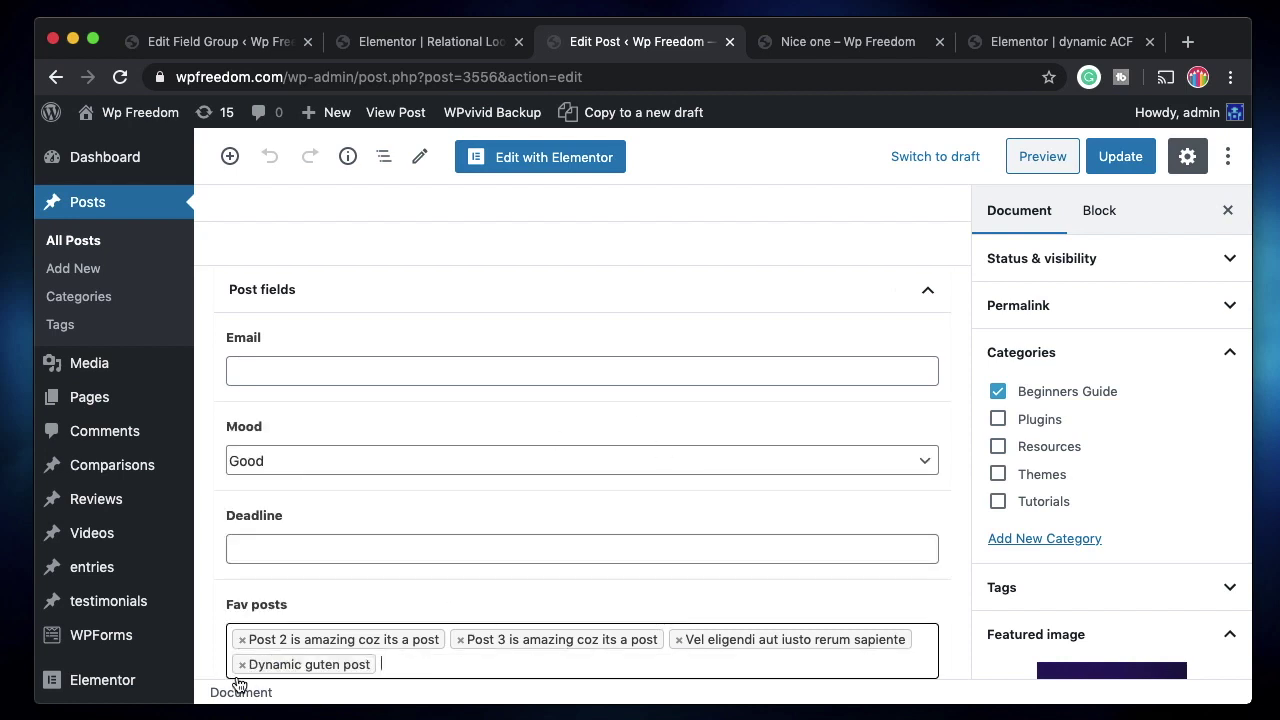
# - Update the Post 1 post and view it in a new browser tab to check its Fav posts tabs
pyautogui.scroll(10, 836, 477)
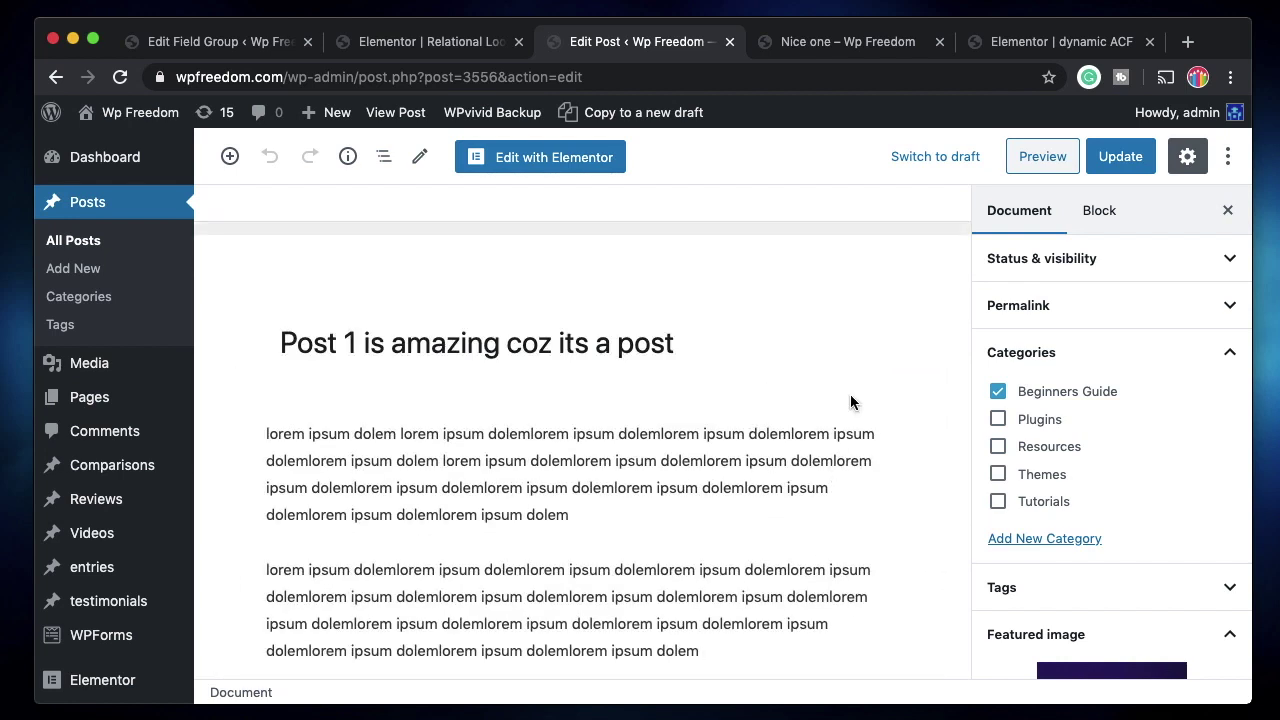
pyautogui.click(1130, 158)
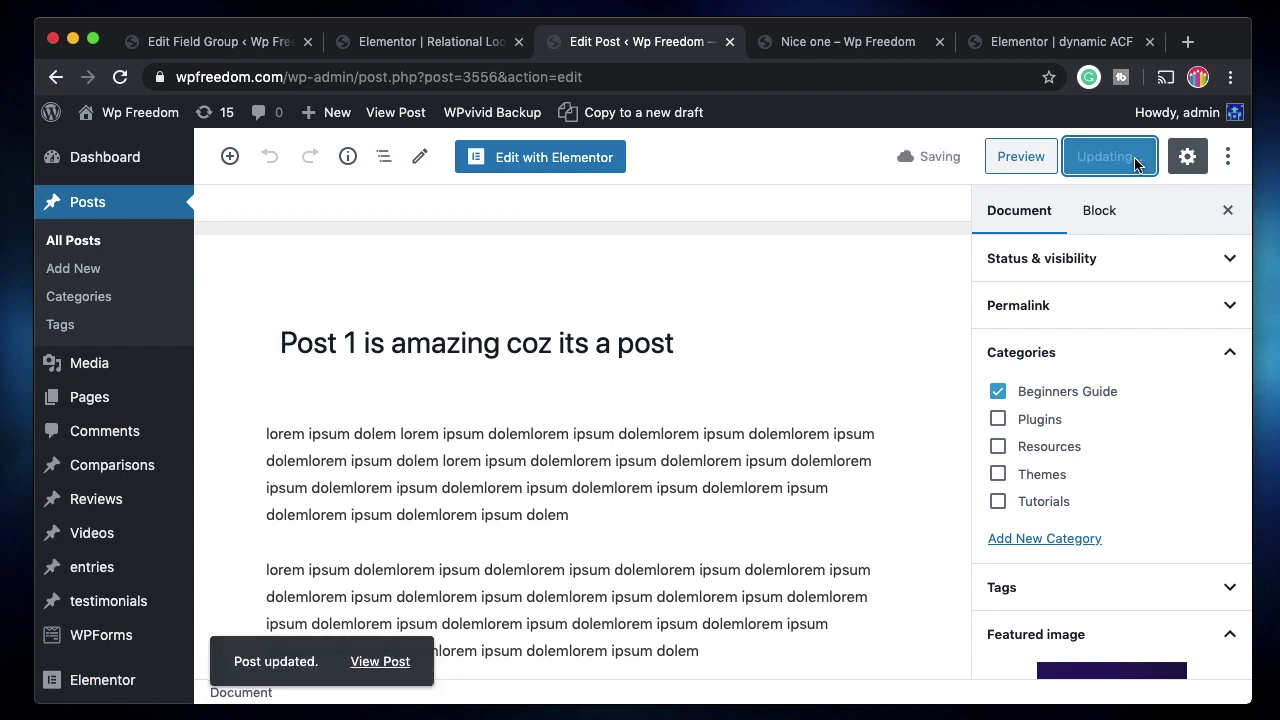
pyautogui.keyDown('super'); pyautogui.click(380, 659); pyautogui.keyUp('super')
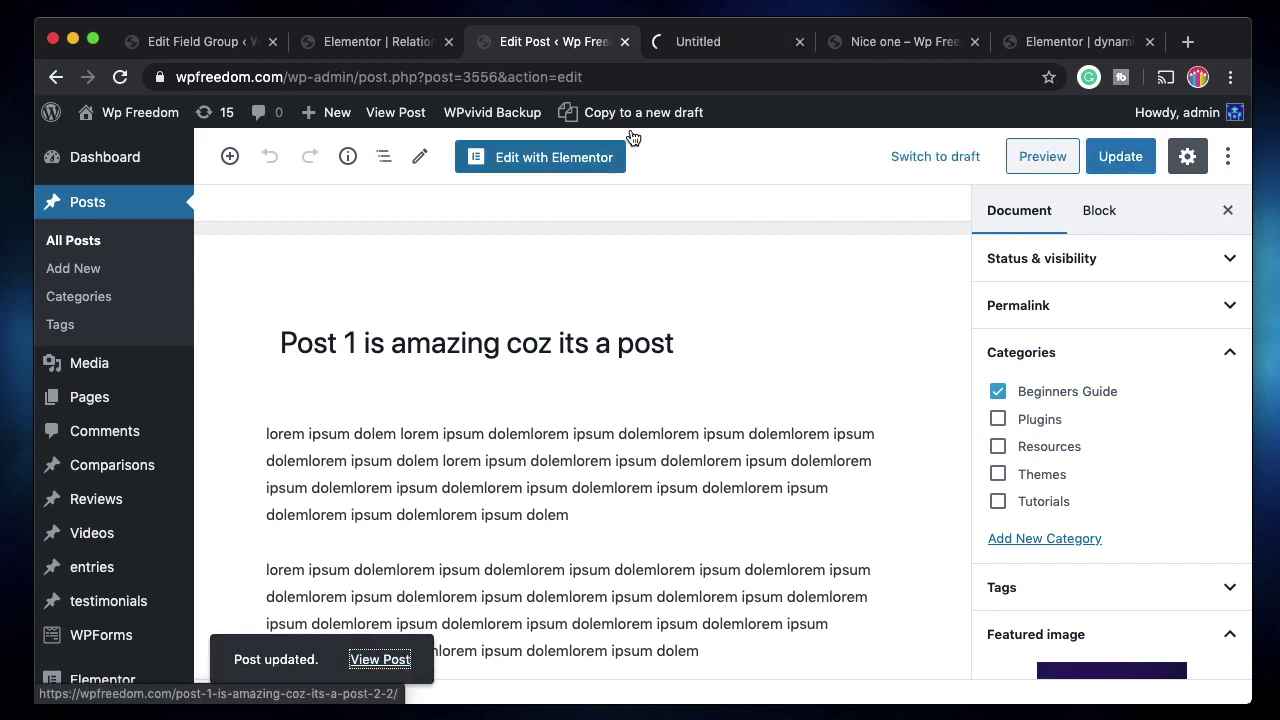
pyautogui.click(725, 48)
pyautogui.click(1080, 44)
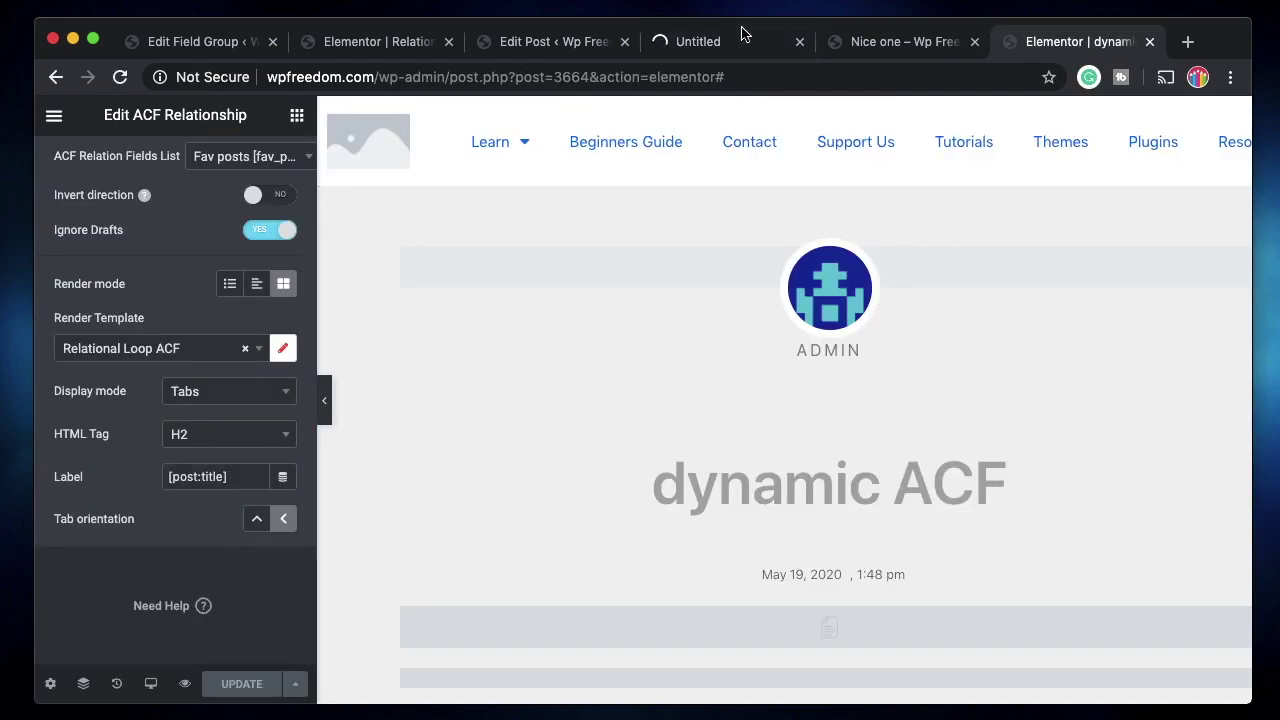
pyautogui.click(700, 42)
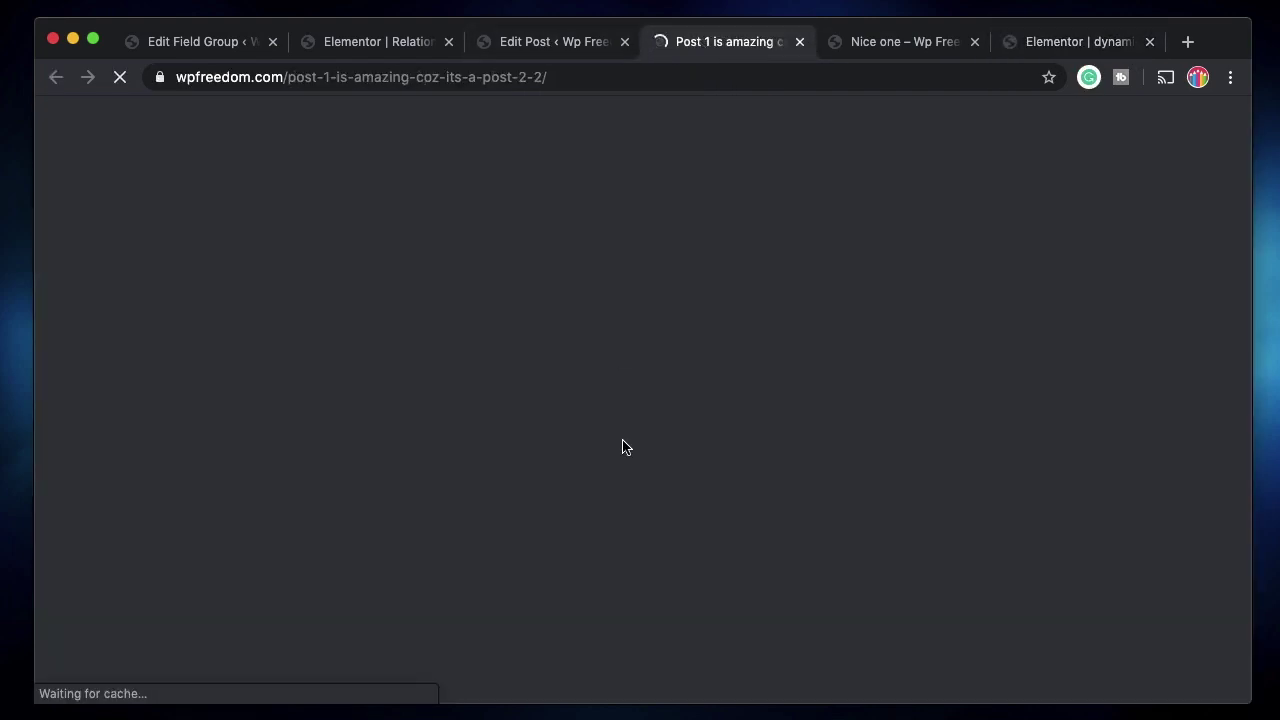
pyautogui.scroll(-3, 672, 525)
pyautogui.scroll(-10, 675, 535)
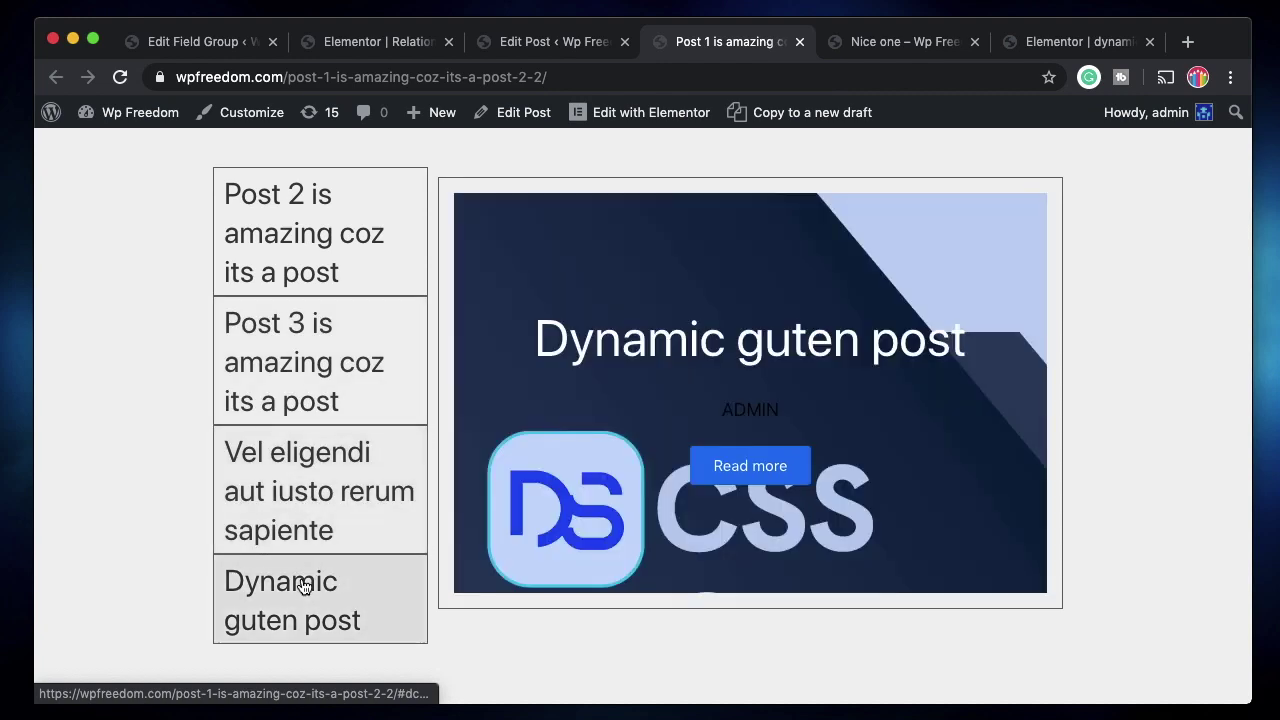
# - Show the Post 2 tab, and review the ACF Relationship widget's display mode options alongside the Relational Loop ACF template
pyautogui.click(318, 256)
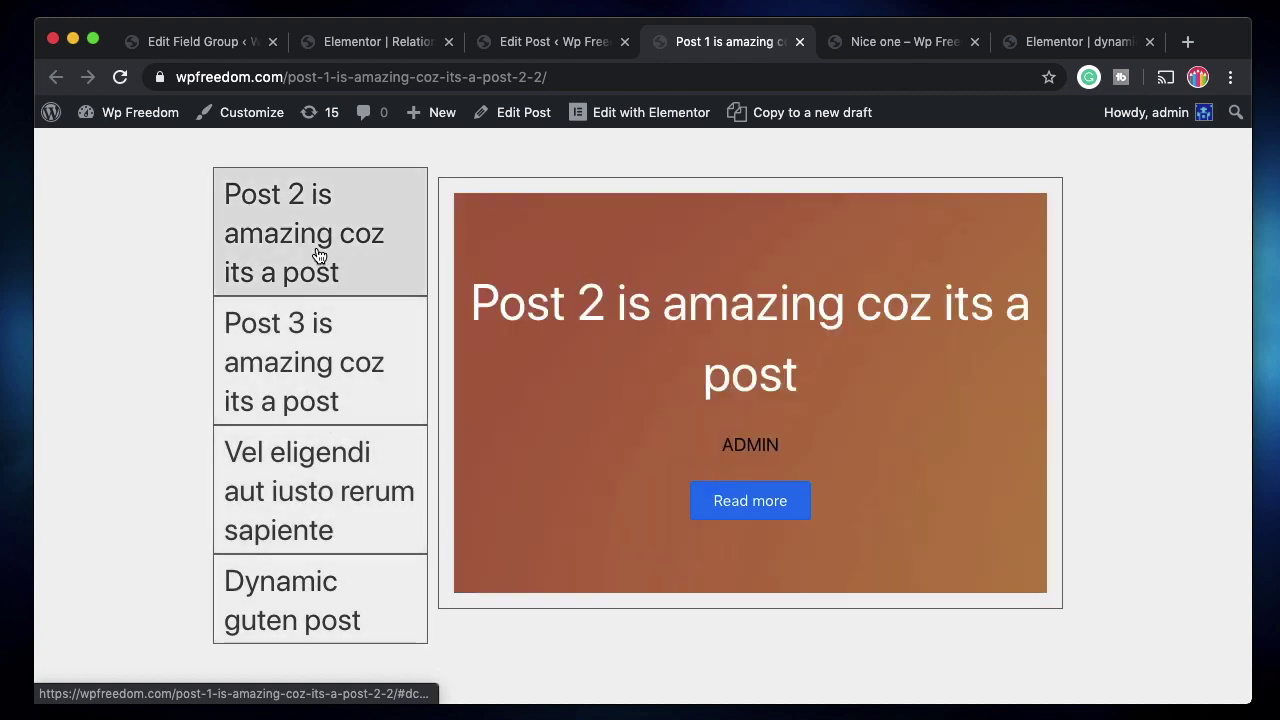
pyautogui.click(512, 42)
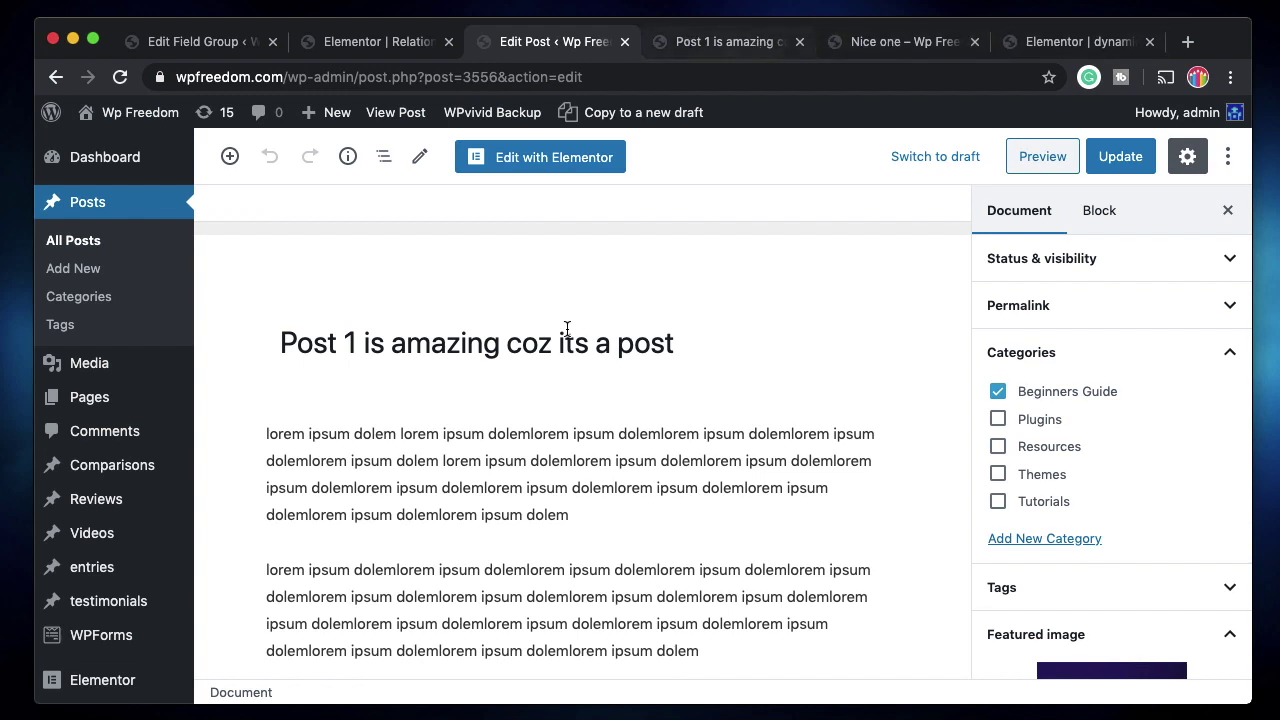
pyautogui.click(1050, 44)
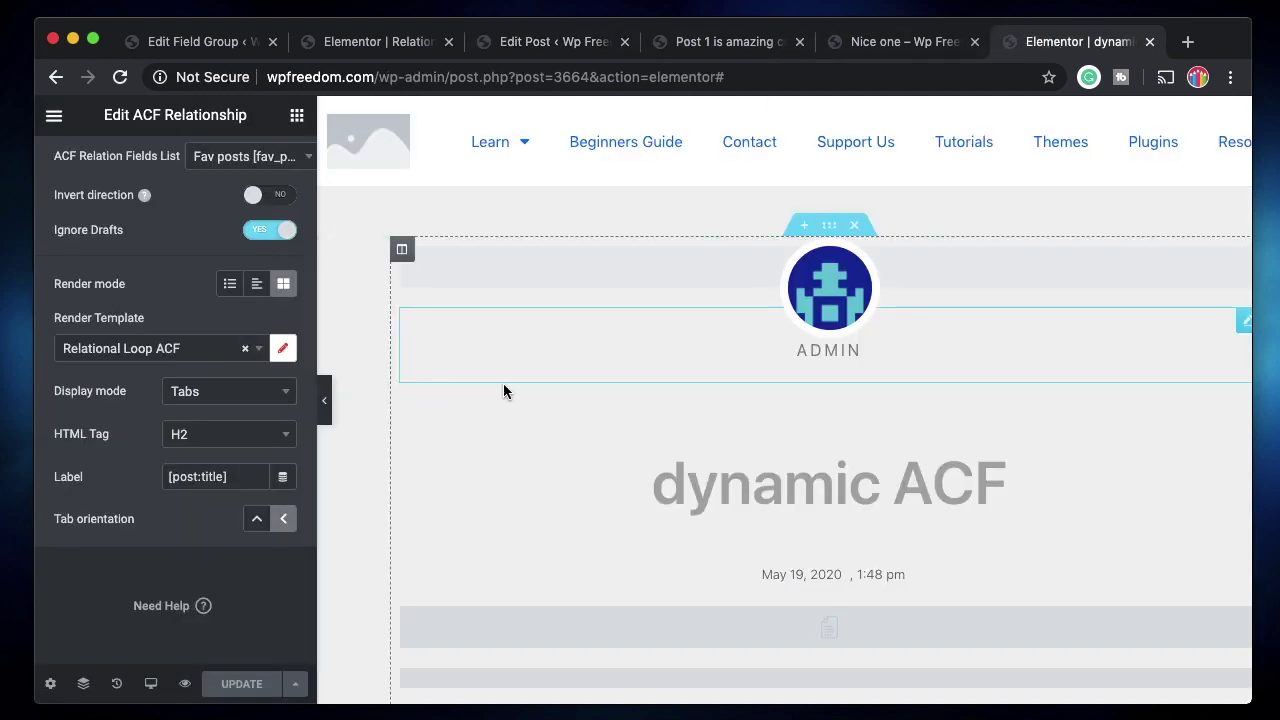
pyautogui.click(217, 395)
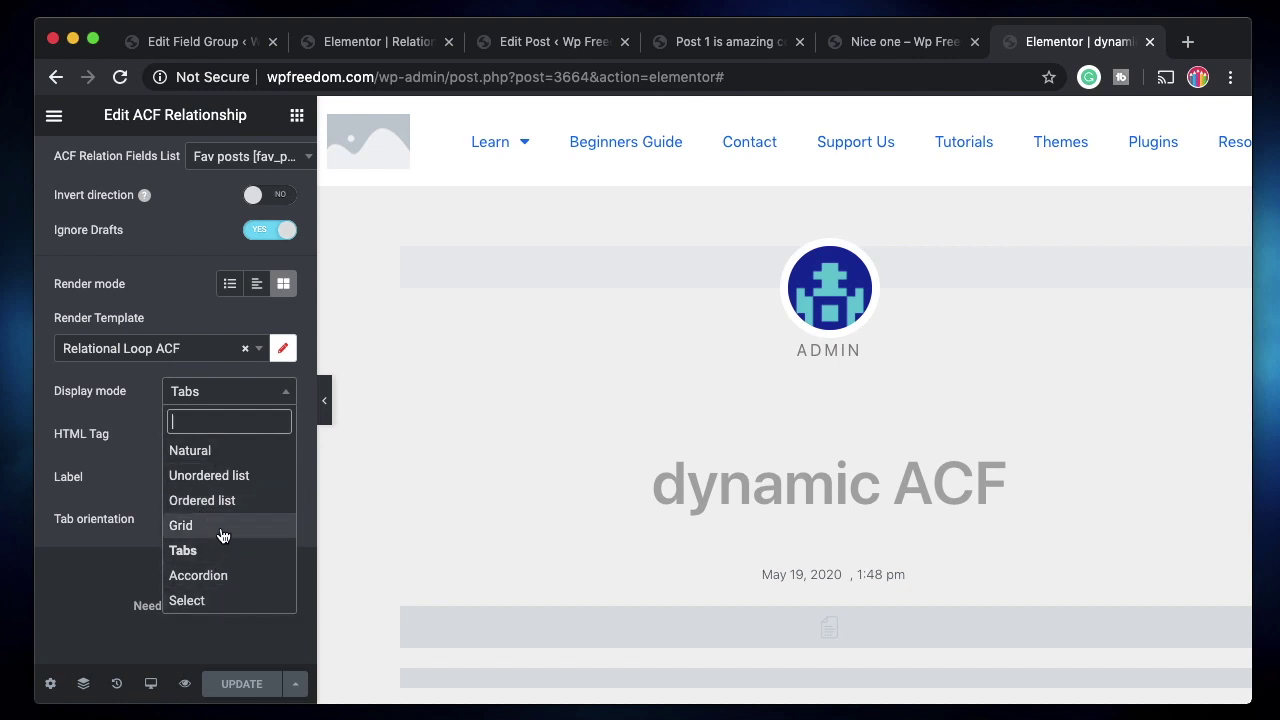
pyautogui.click(367, 41)
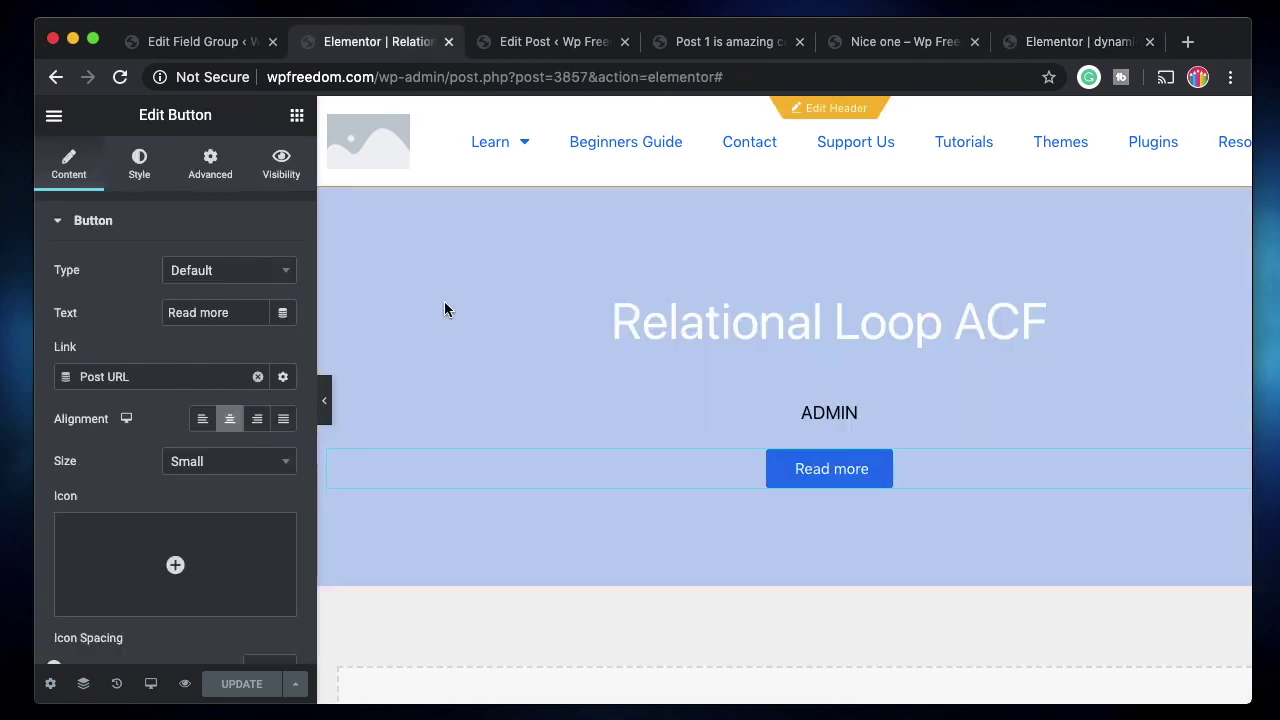
pyautogui.click(1047, 47)
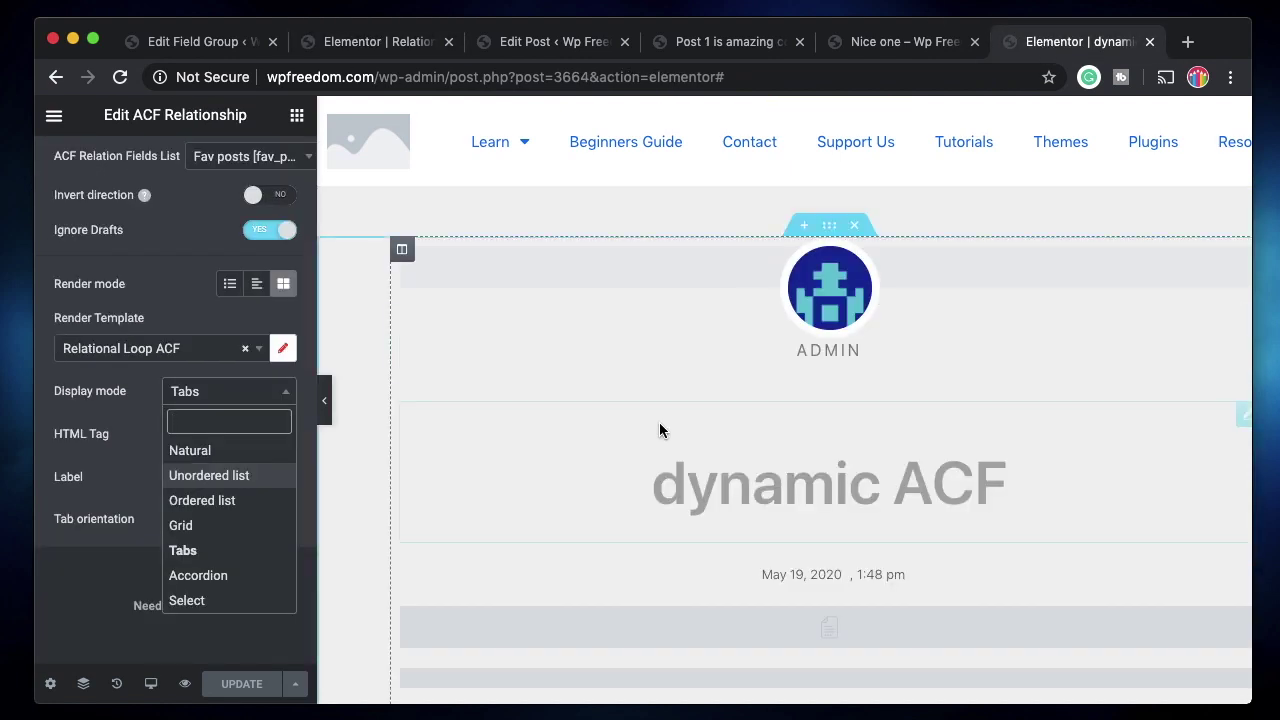
pyautogui.scroll(-3, 683, 304)
pyautogui.scroll(-2, 666, 371)
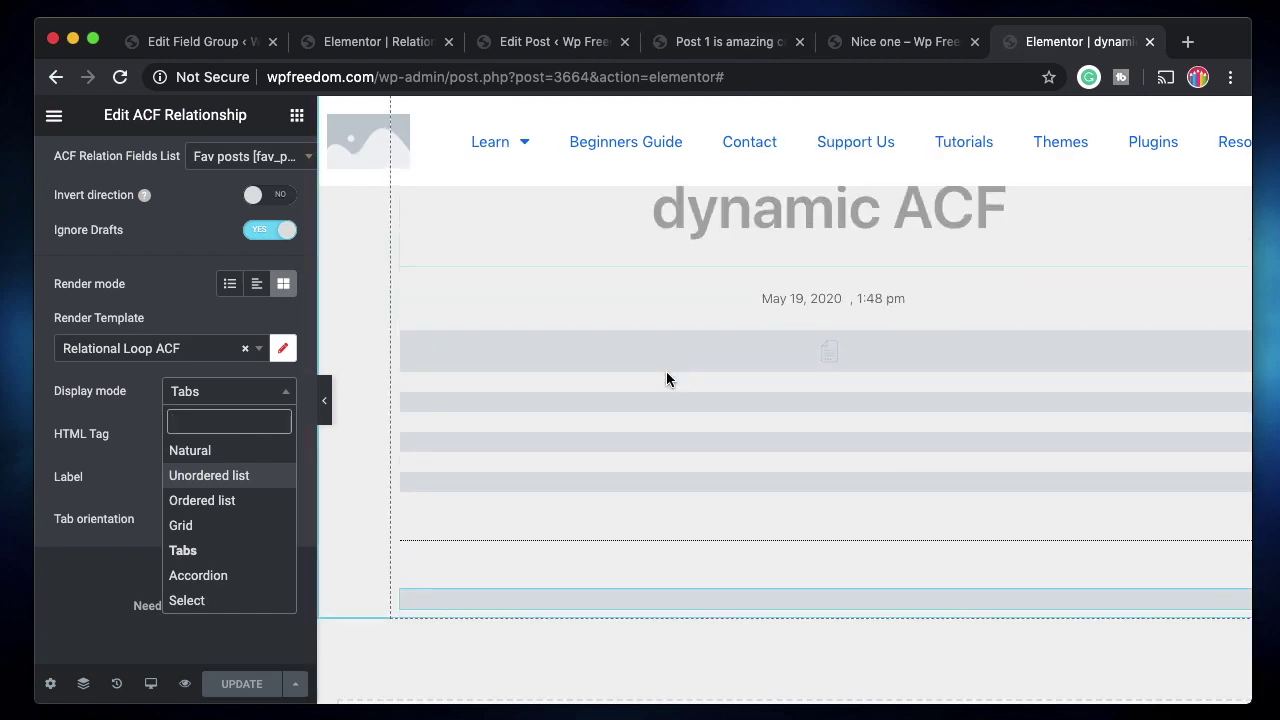
# - Compare the Post 1 page's tabs with its Fav posts field, the dynamic ACF template's relationship widget and the Relational Loop ACF template
pyautogui.click(697, 50)
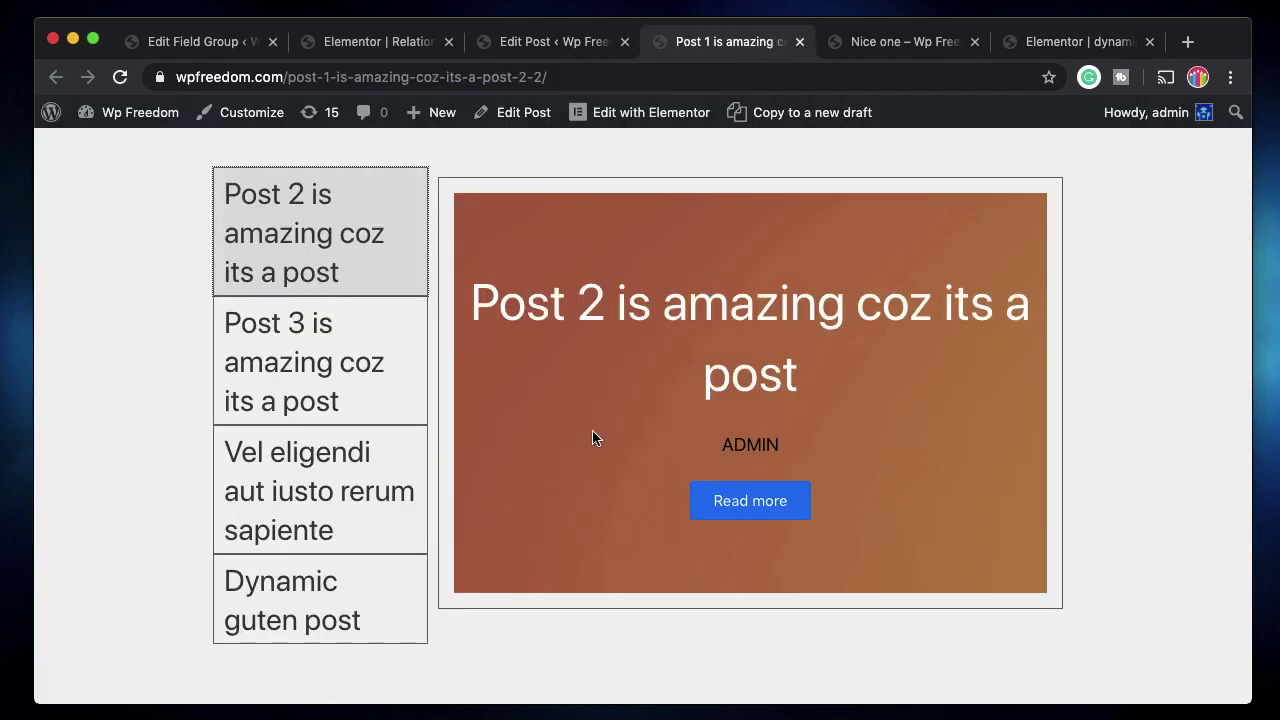
pyautogui.click(543, 50)
pyautogui.scroll(-8, 566, 515)
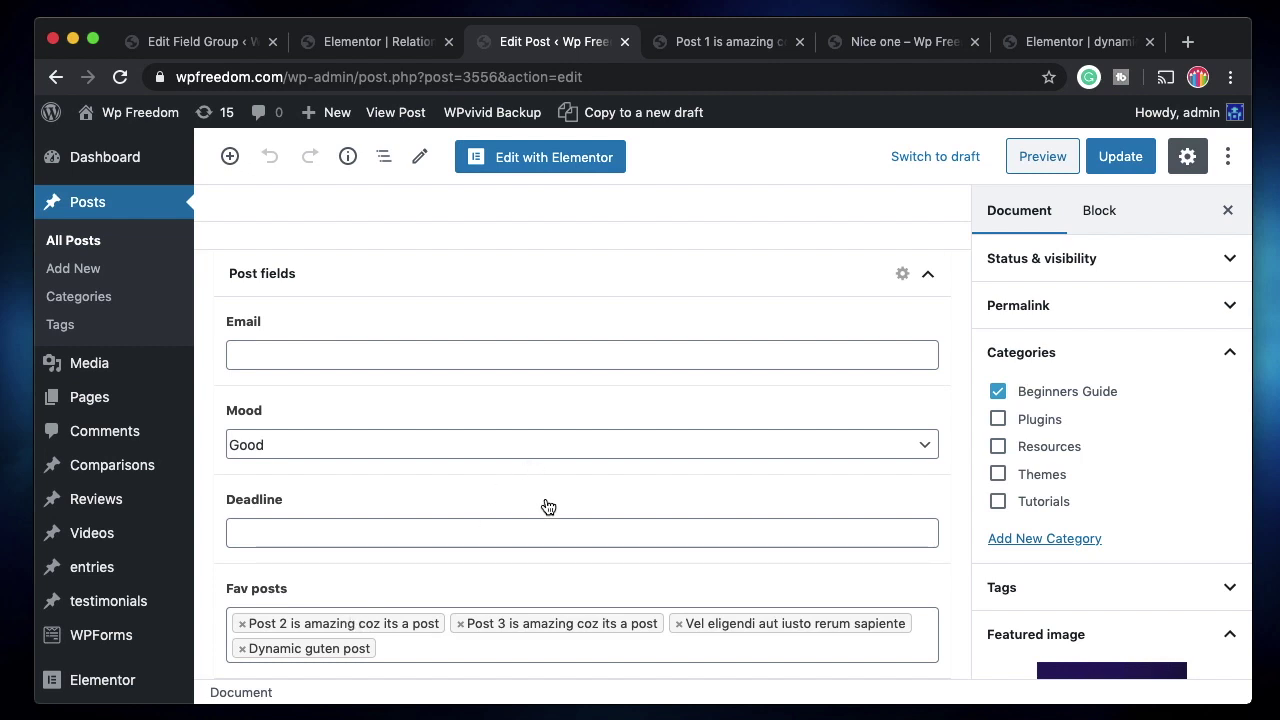
pyautogui.click(1064, 42)
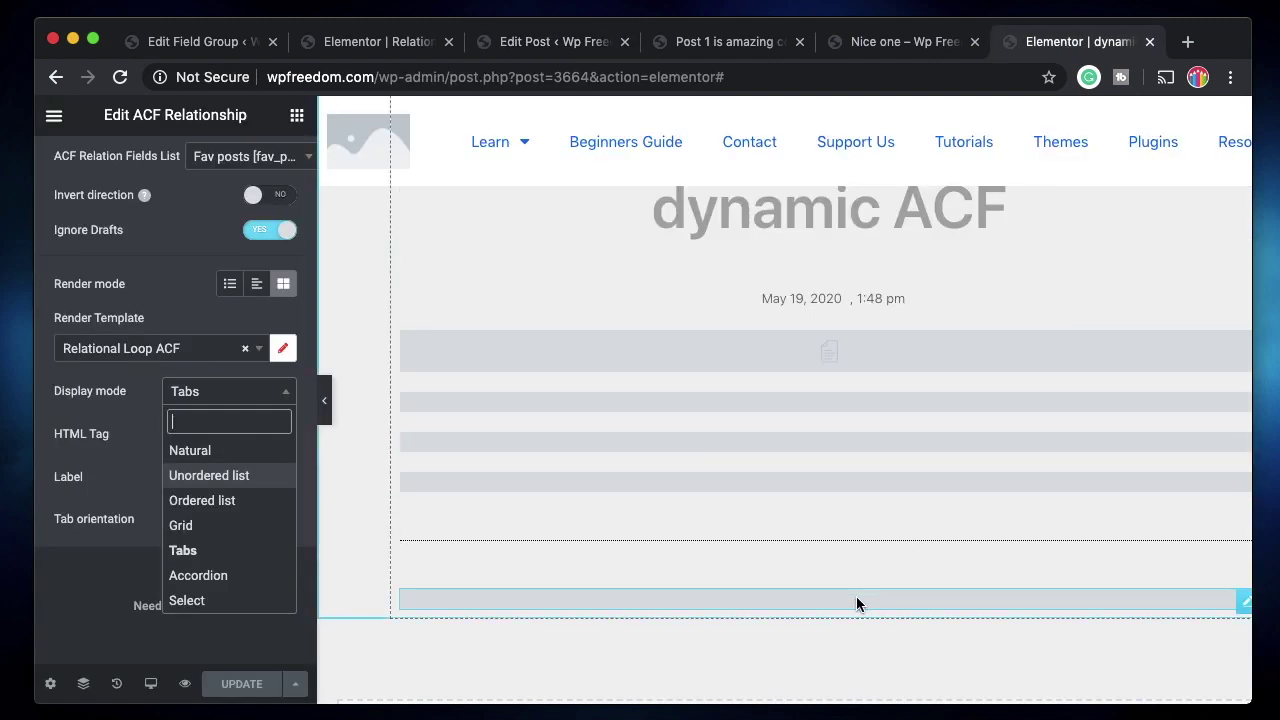
pyautogui.click(406, 41)
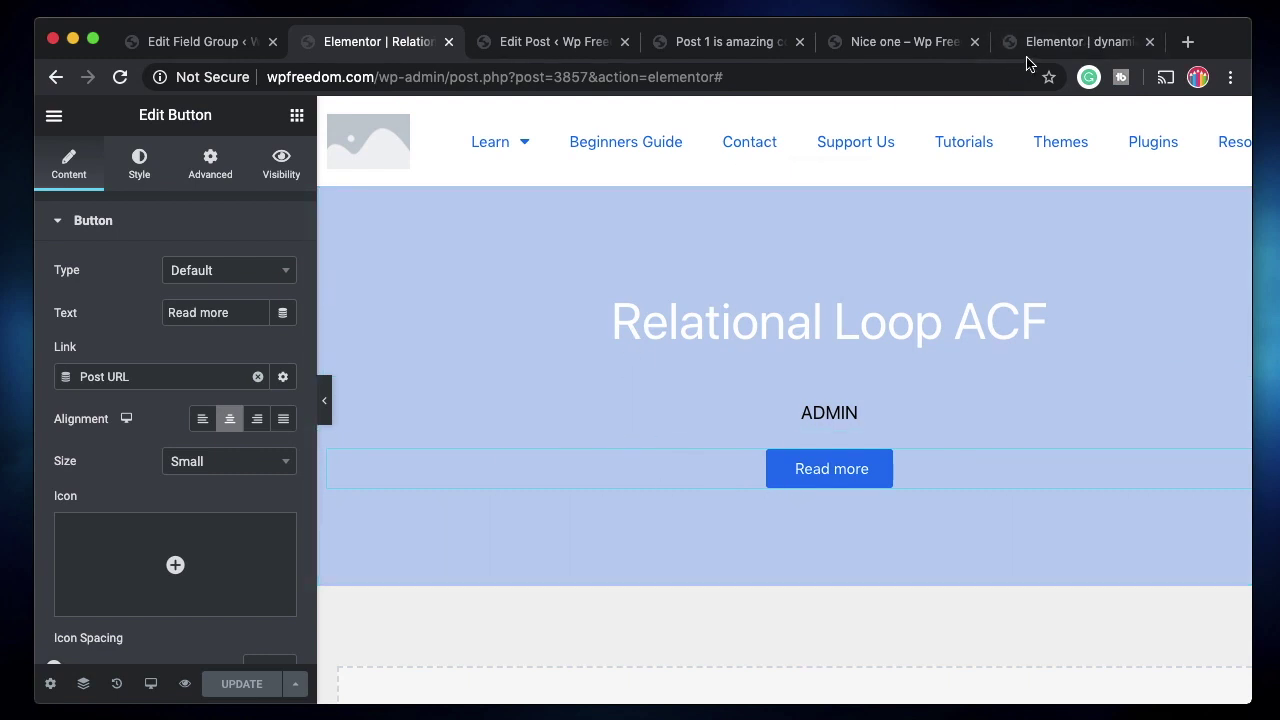
pyautogui.click(1053, 45)
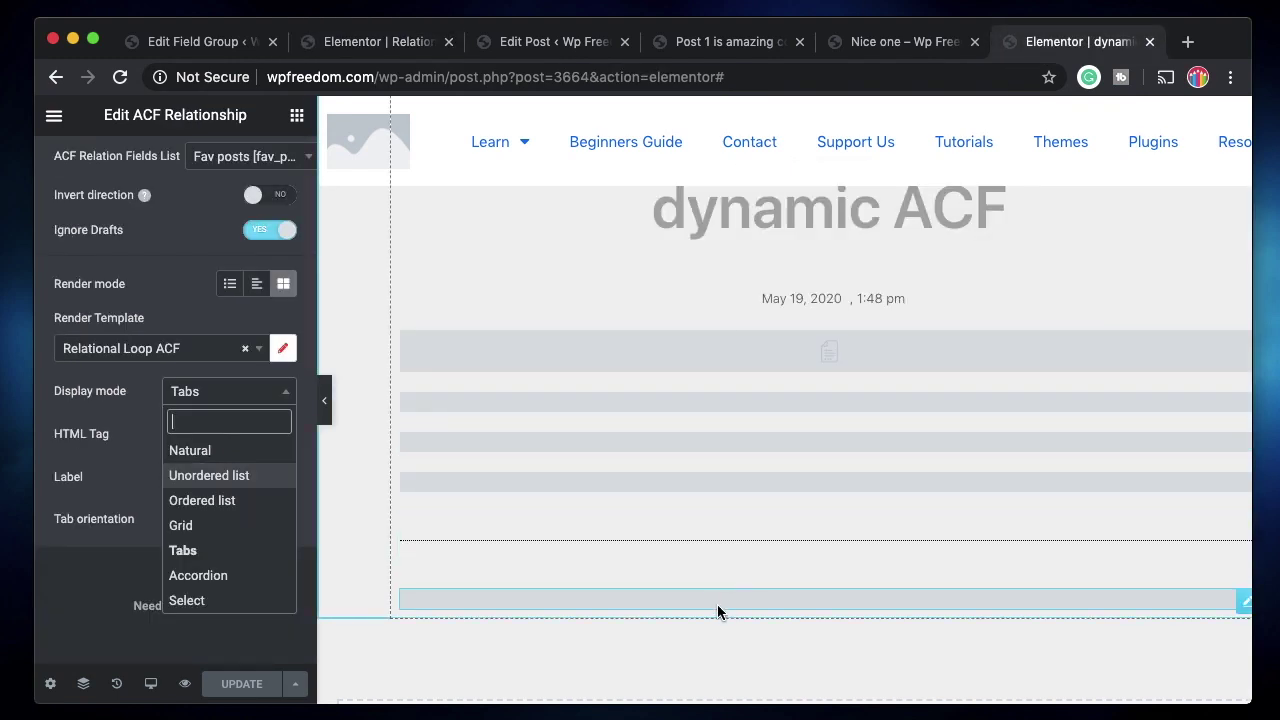
# - Add an Icon widget above the title heading in the Relational Loop ACF template
pyautogui.click(386, 42)
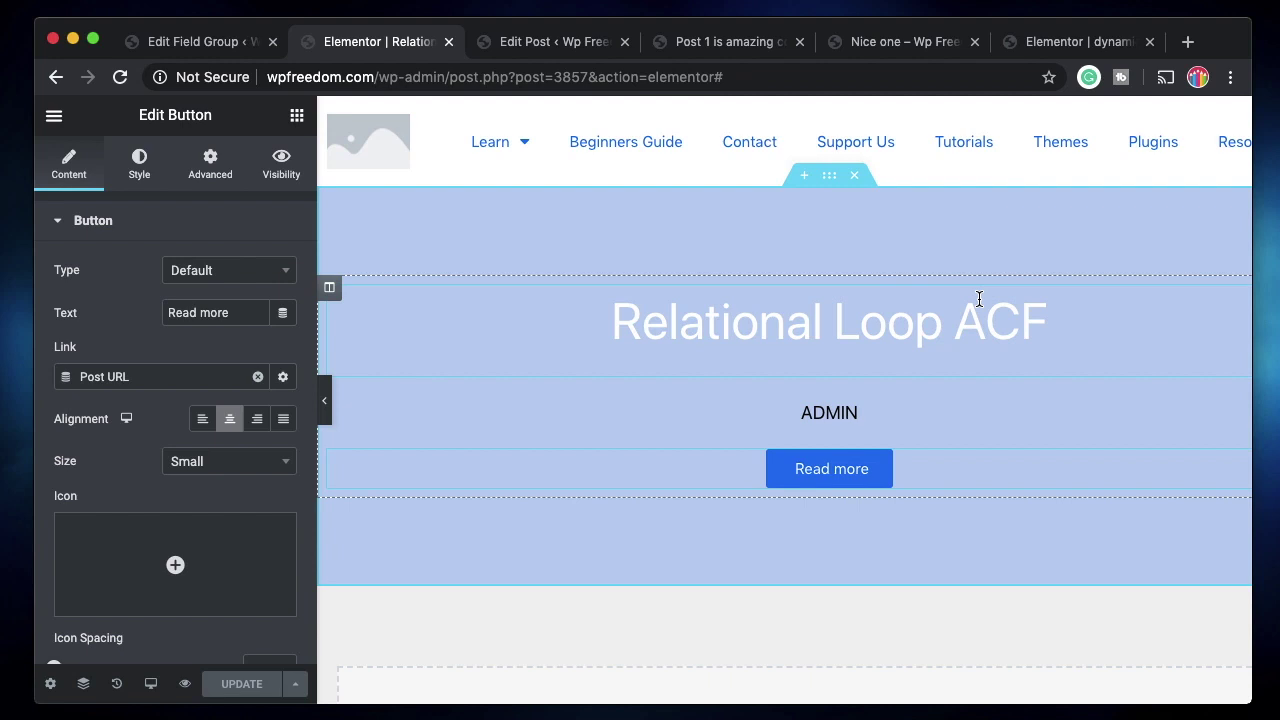
pyautogui.click(297, 115)
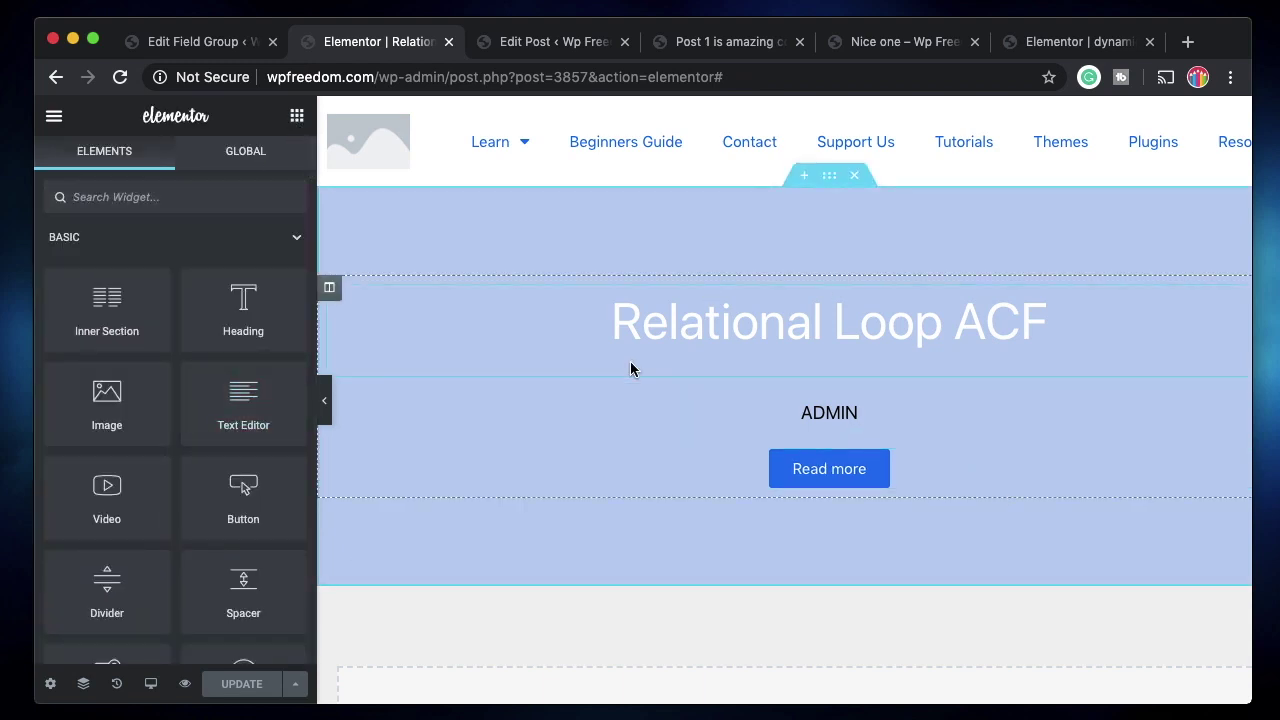
pyautogui.click(199, 199)
pyautogui.write('ico')
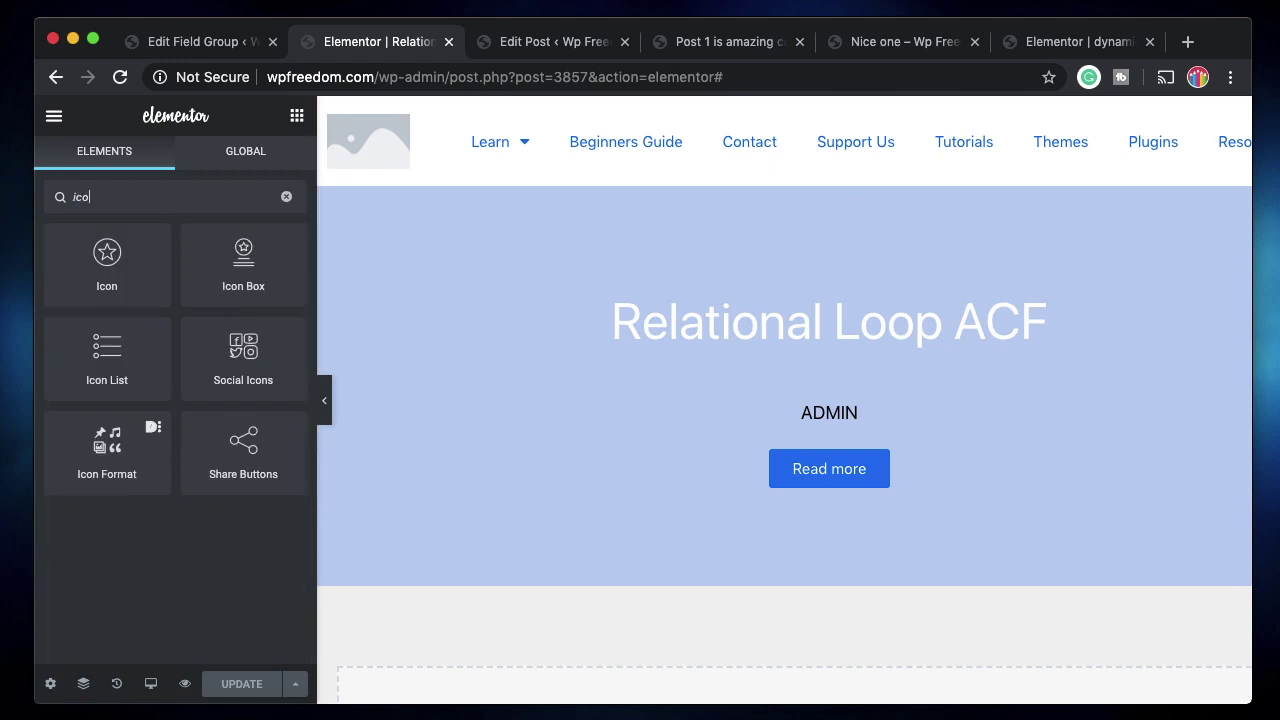
pyautogui.moveTo(112, 258); pyautogui.dragTo(845, 286)
# - Change the new widget's icon to Sun from the icon library
pyautogui.moveTo(203, 354)
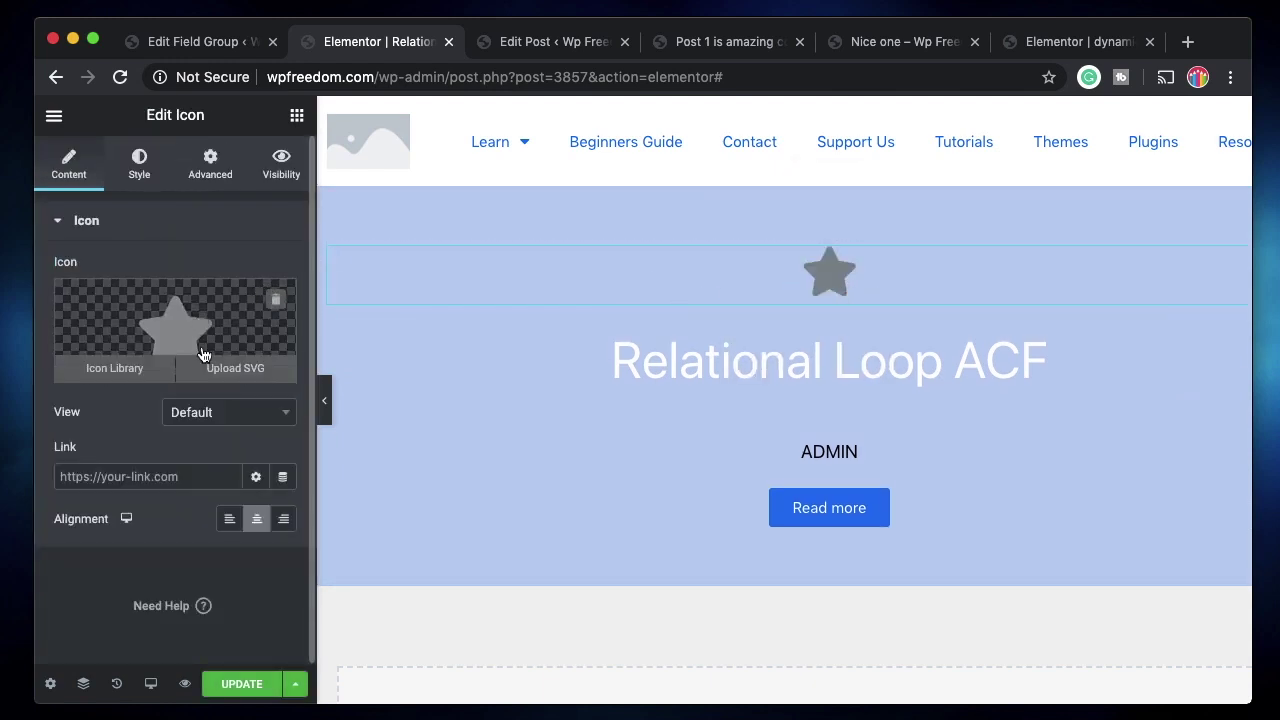
pyautogui.click(172, 318)
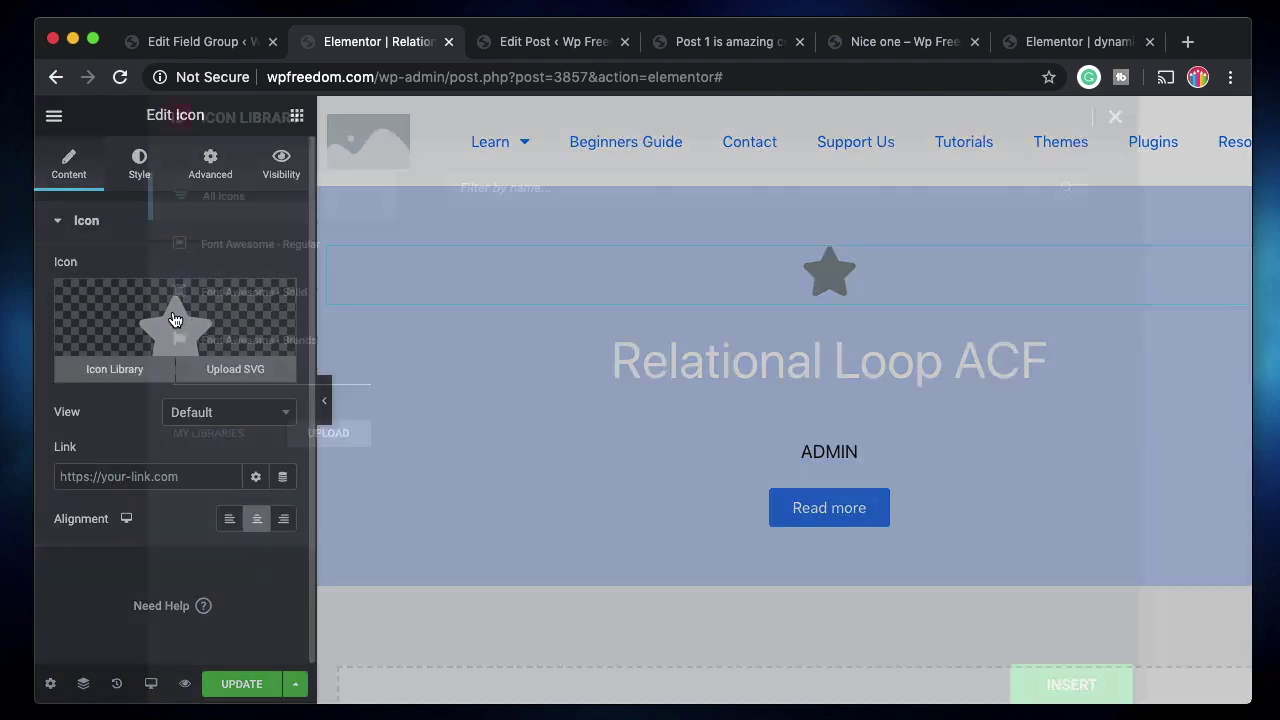
pyautogui.scroll(-2, 725, 398)
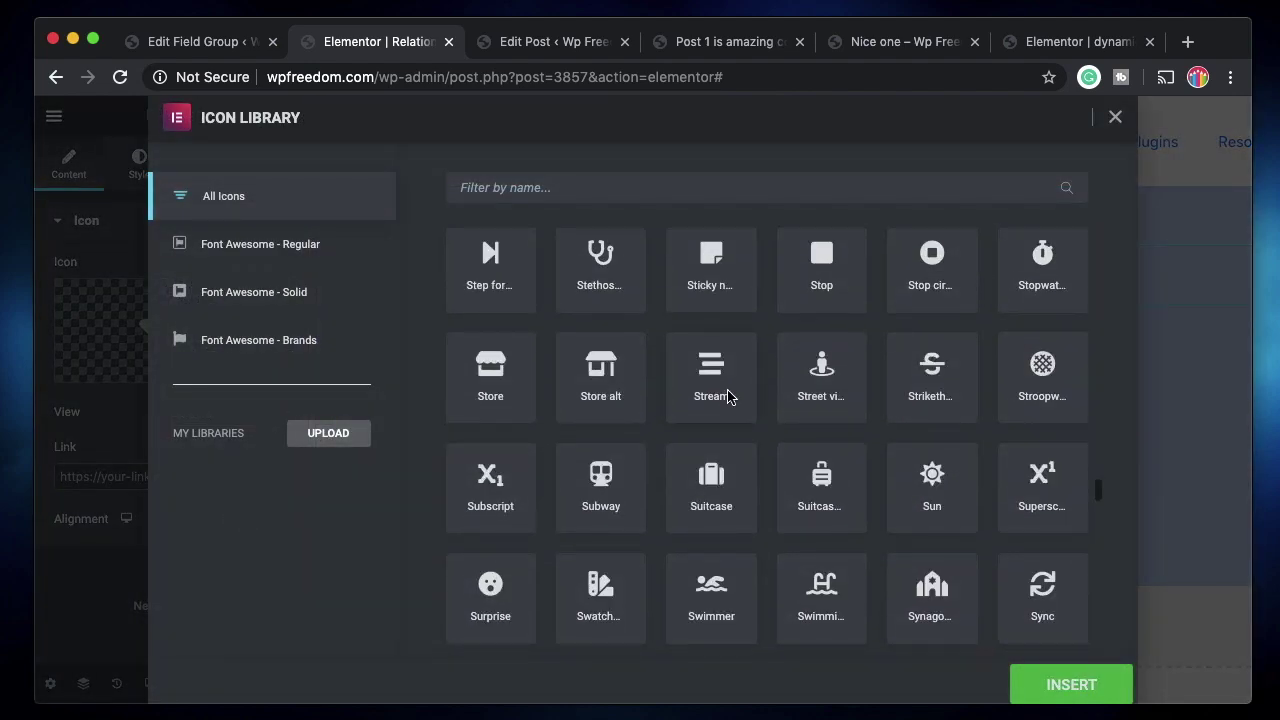
pyautogui.click(926, 468)
pyautogui.click(1022, 684)
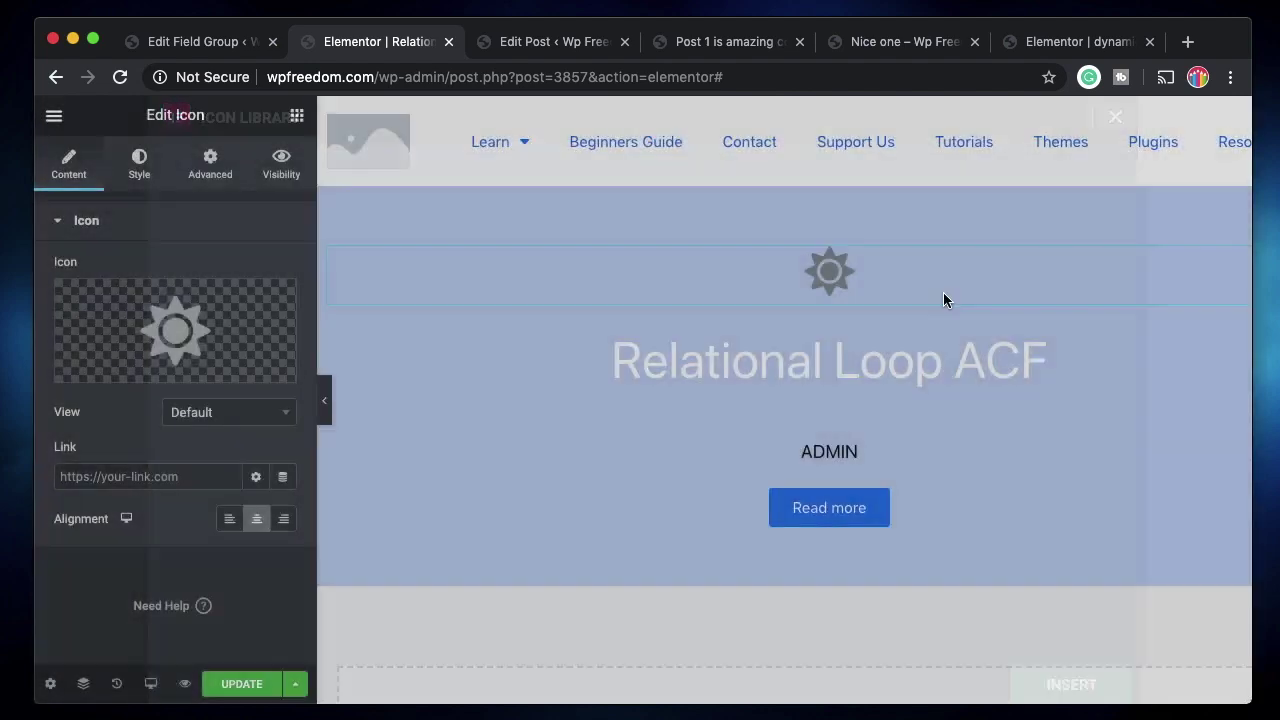
# - Set the sun icon's primary color to white (#FFFFFF) and update the Relational Loop ACF template
pyautogui.click(139, 166)
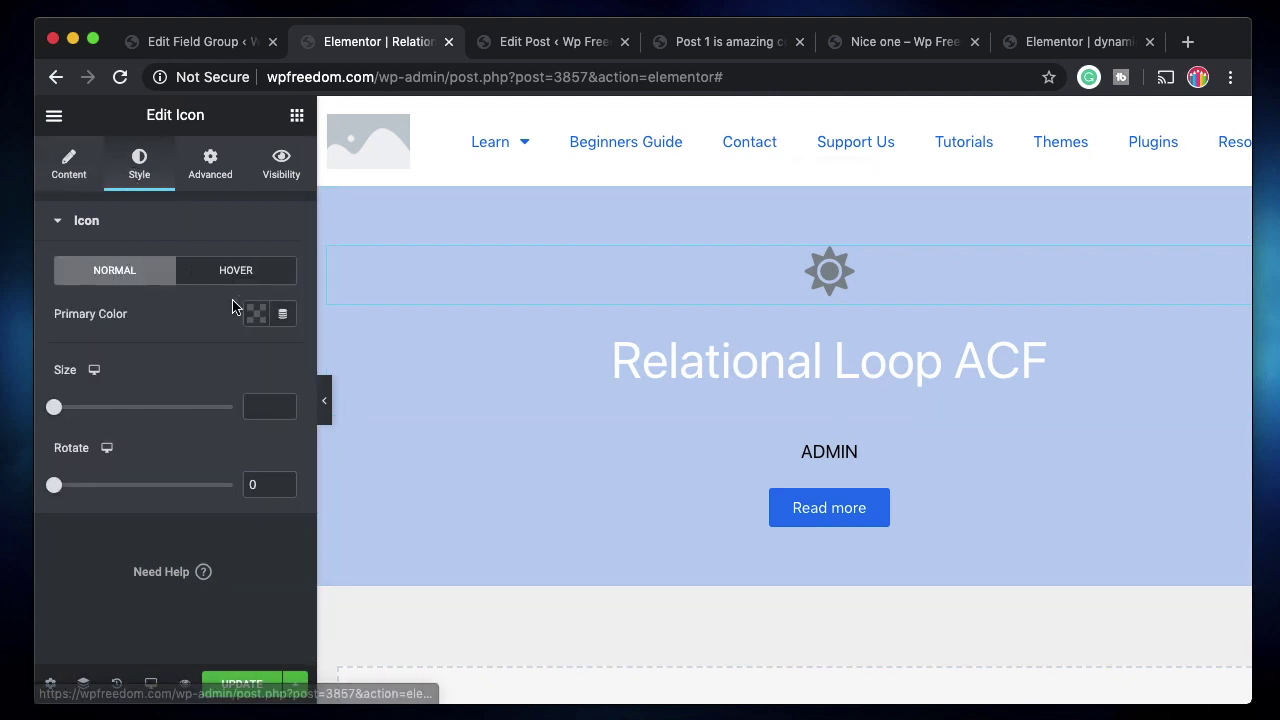
pyautogui.click(256, 313)
pyautogui.click(343, 360)
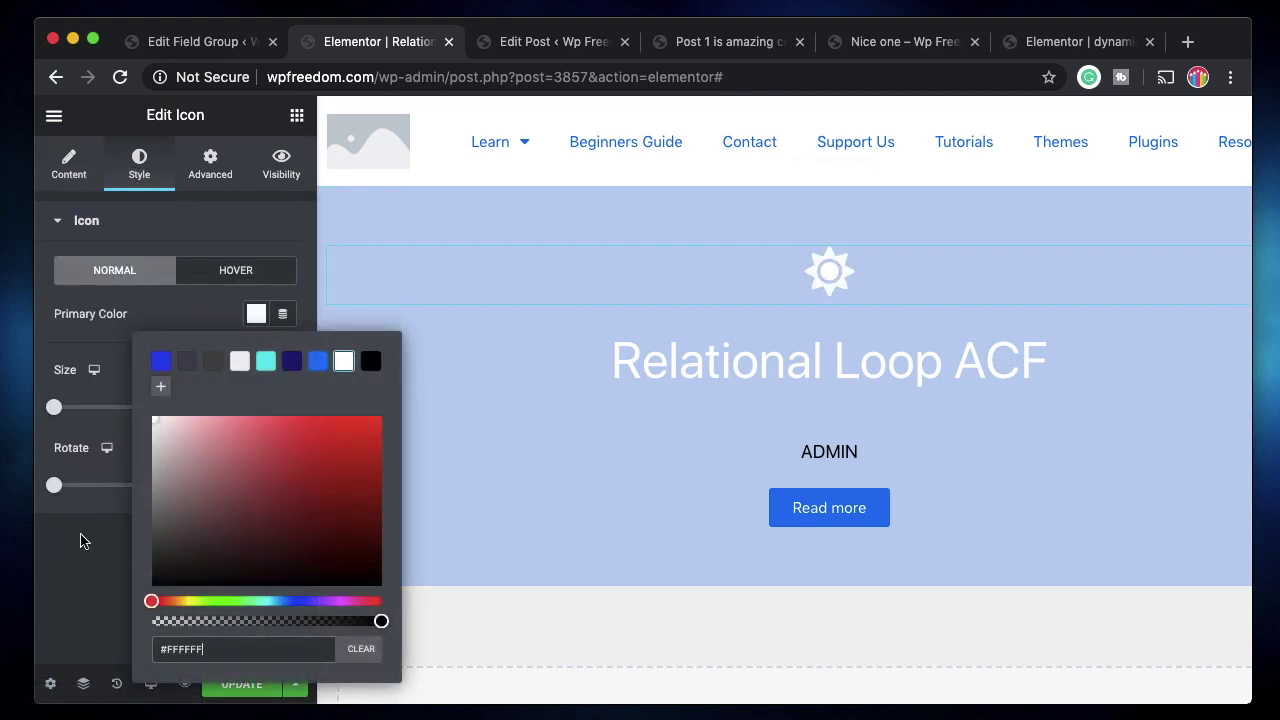
pyautogui.click(44, 582)
pyautogui.click(242, 684)
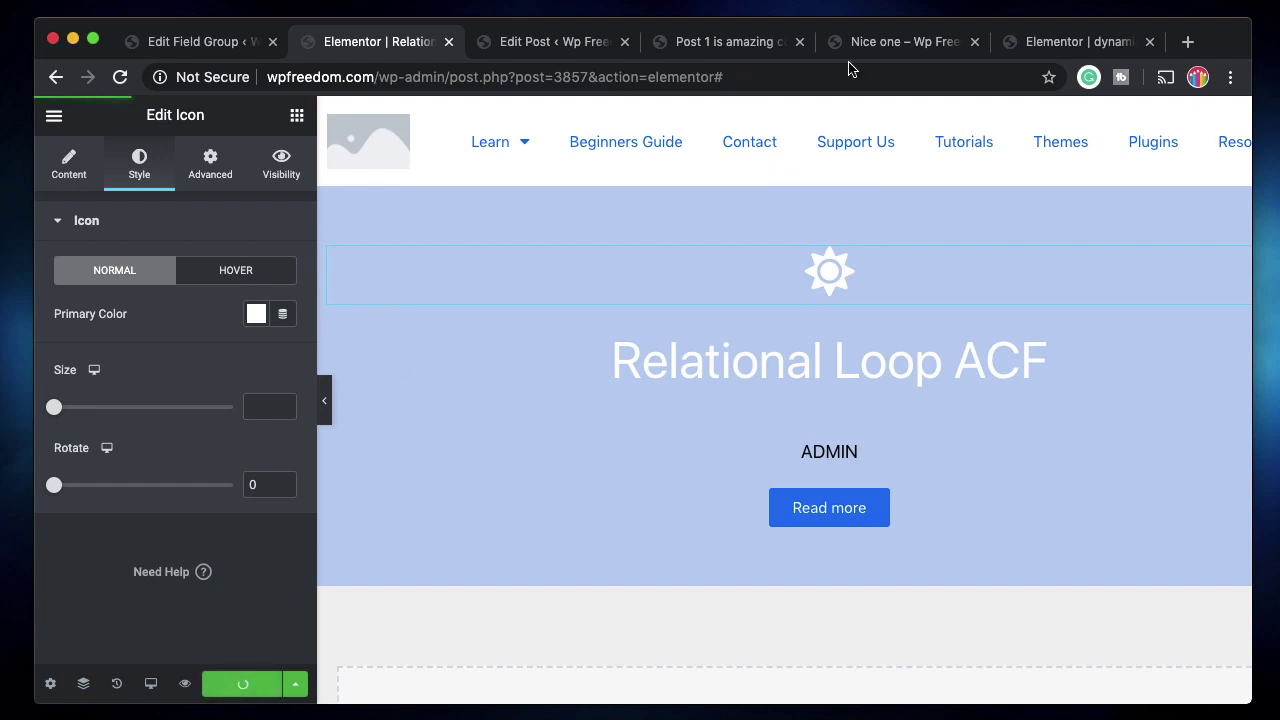
# - Reload the Post 1 page and check each Fav posts tab for the sun icon
pyautogui.click(1083, 45)
pyautogui.click(737, 45)
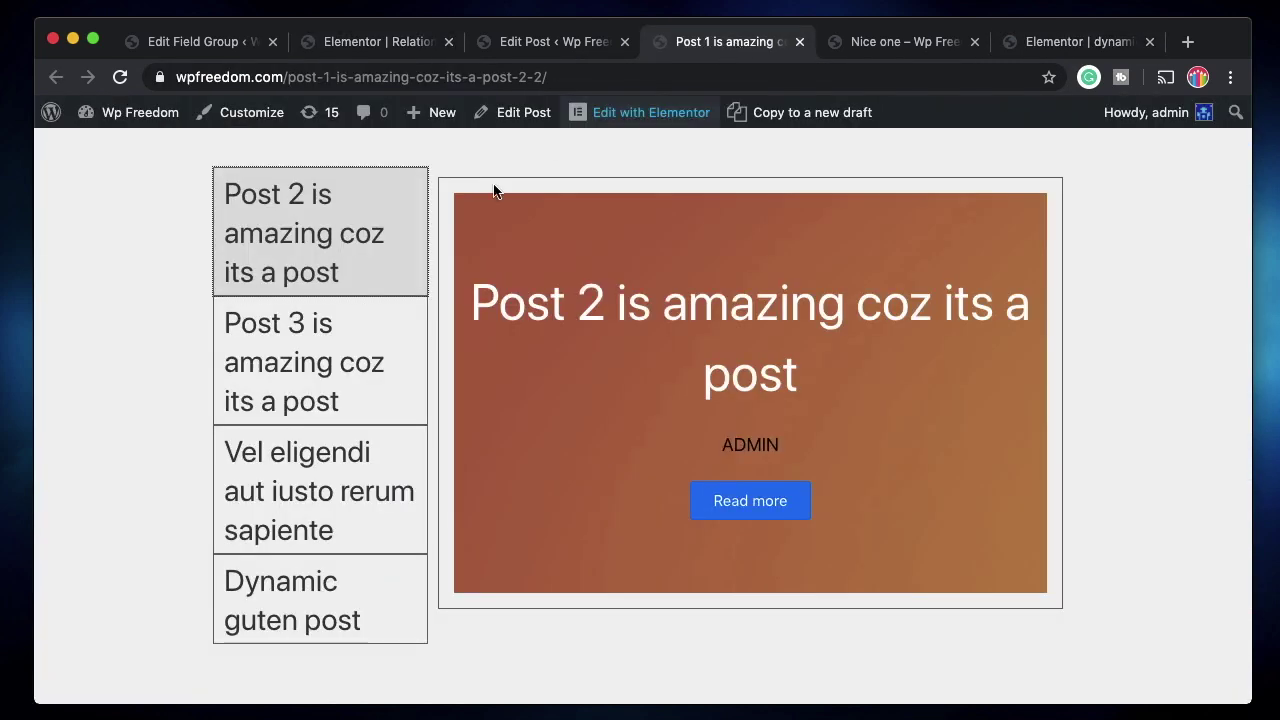
pyautogui.click(119, 77)
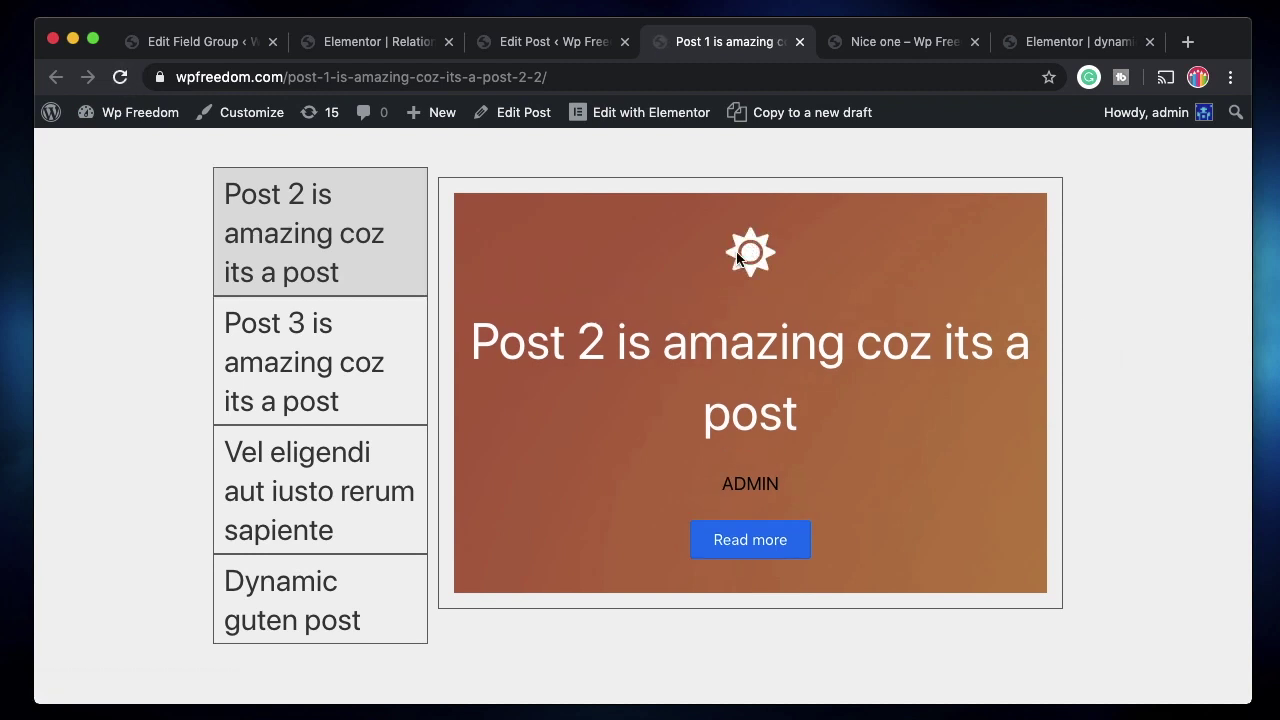
pyautogui.click(371, 350)
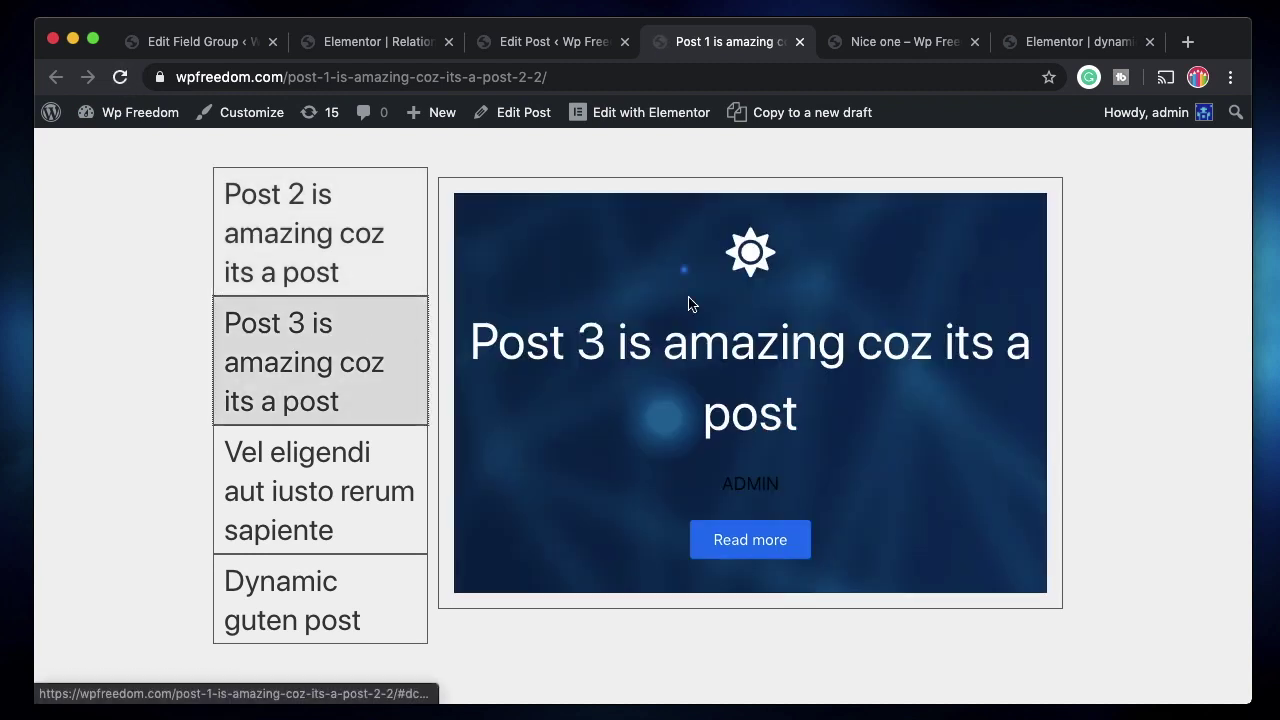
pyautogui.click(322, 510)
pyautogui.click(323, 580)
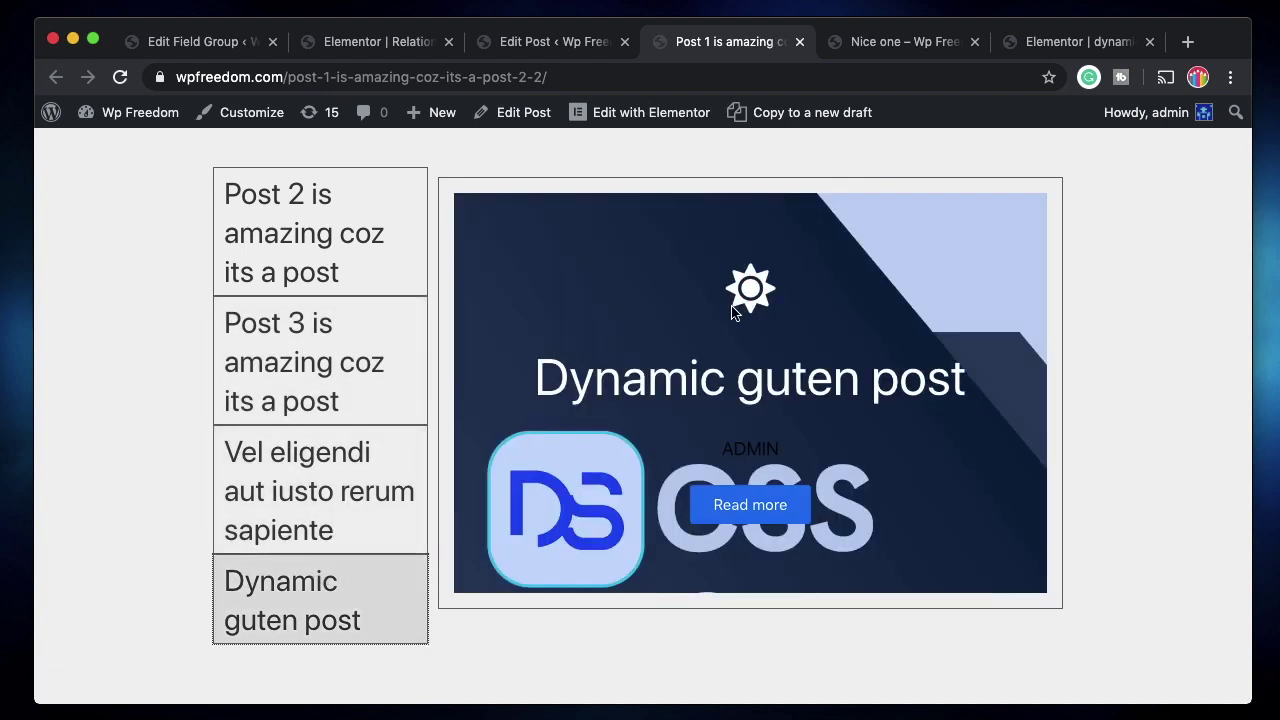
pyautogui.click(348, 414)
pyautogui.click(346, 491)
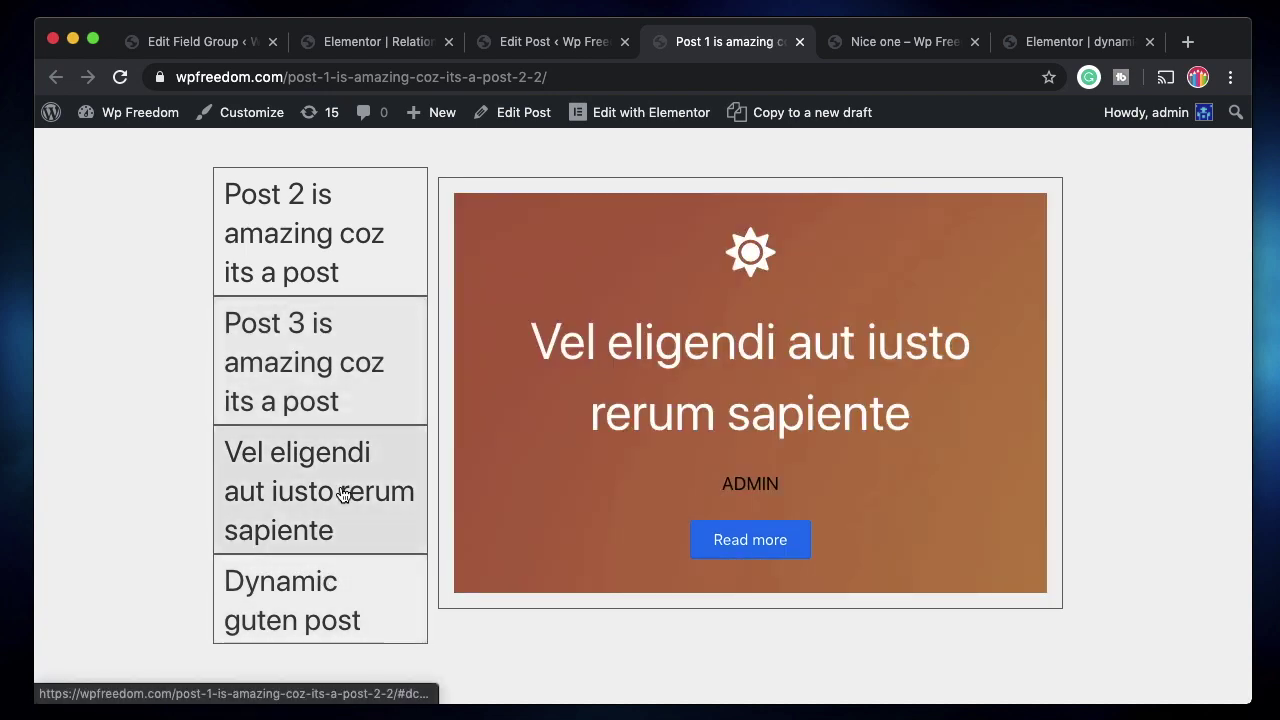
pyautogui.click(335, 245)
# - Review the whole Post 1 page from its banner down, and view its Dynamic guten post, Vel eligendi and Post 3 tabs
pyautogui.scroll(10, 803, 309)
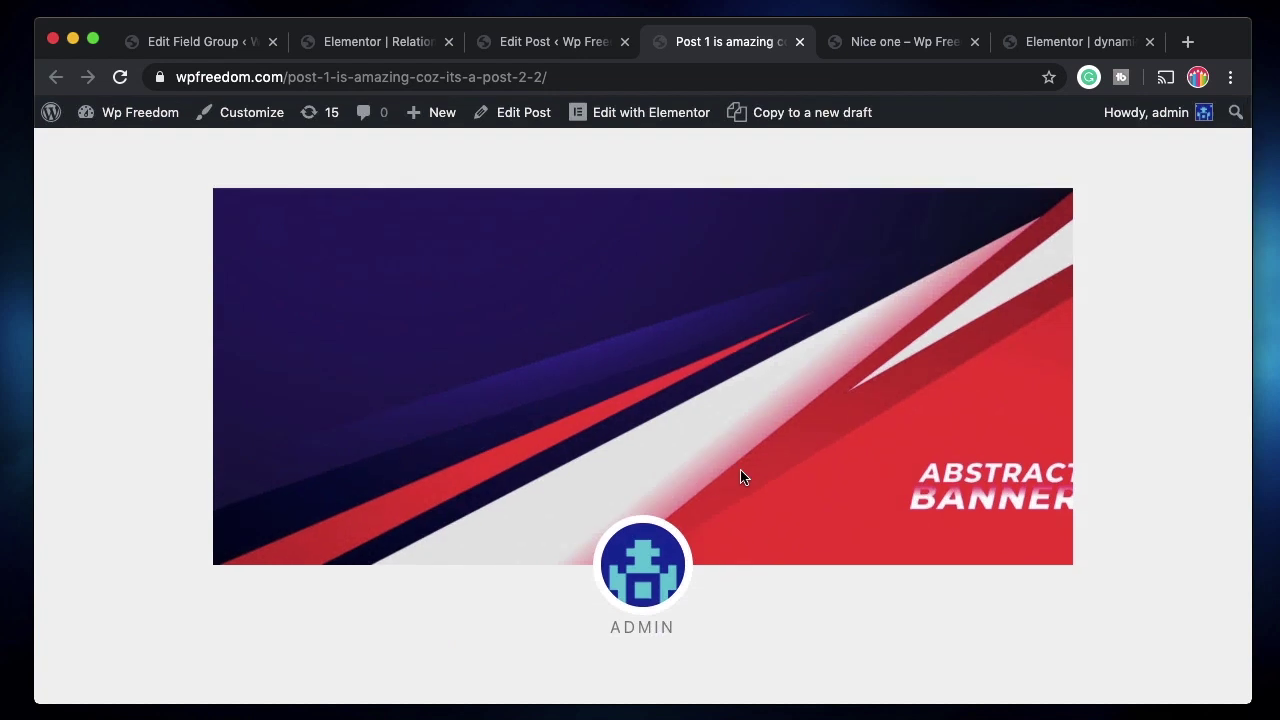
pyautogui.scroll(-3, 741, 477)
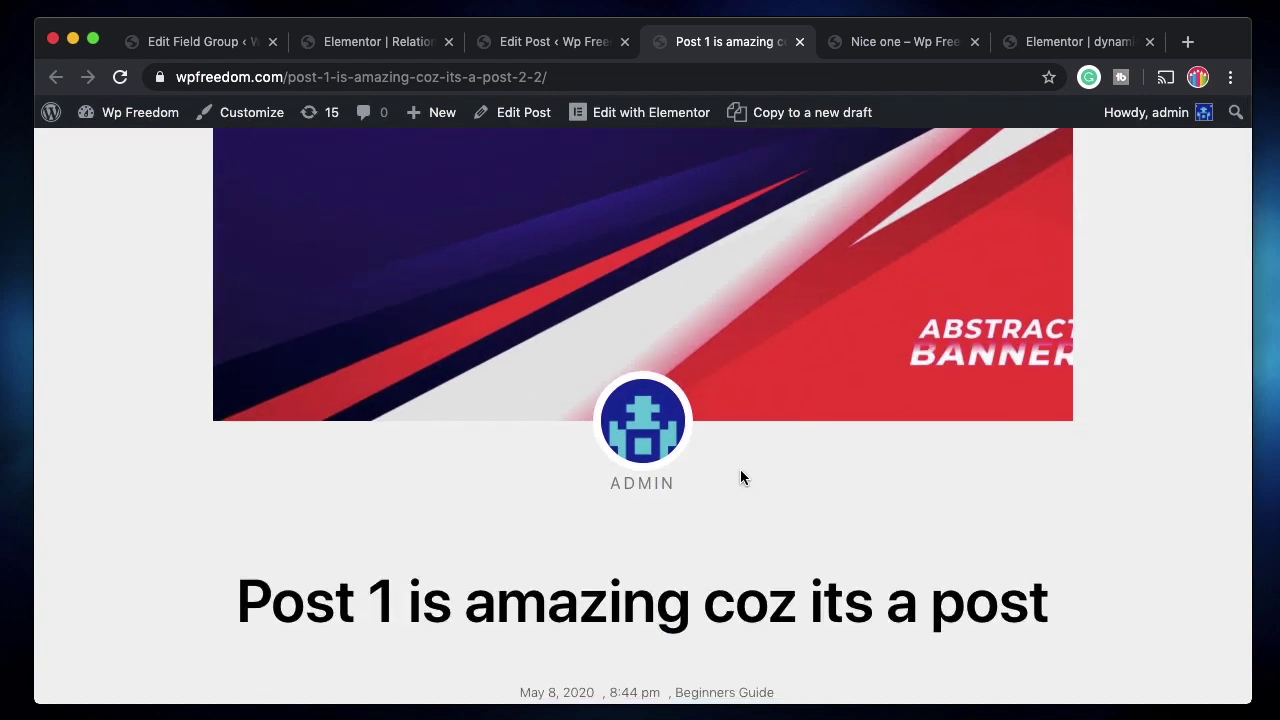
pyautogui.scroll(-13, 740, 477)
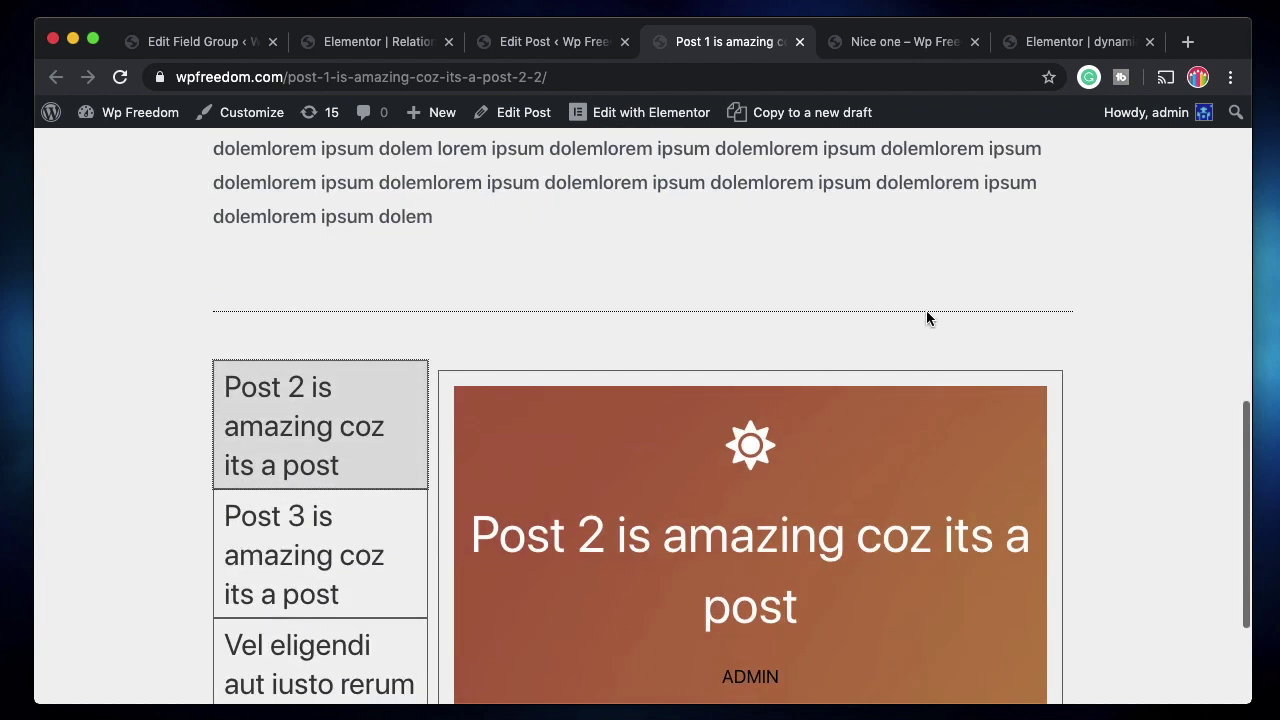
pyautogui.scroll(-4, 1016, 362)
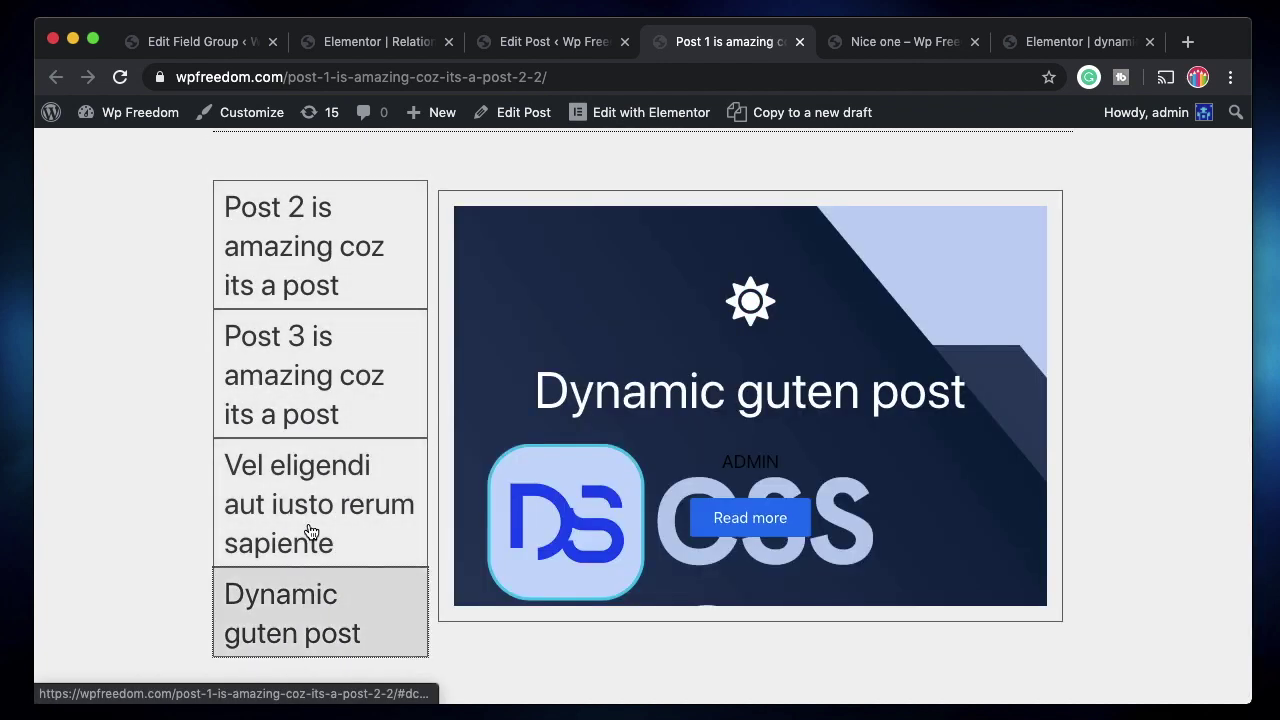
pyautogui.click(309, 520)
pyautogui.click(308, 400)
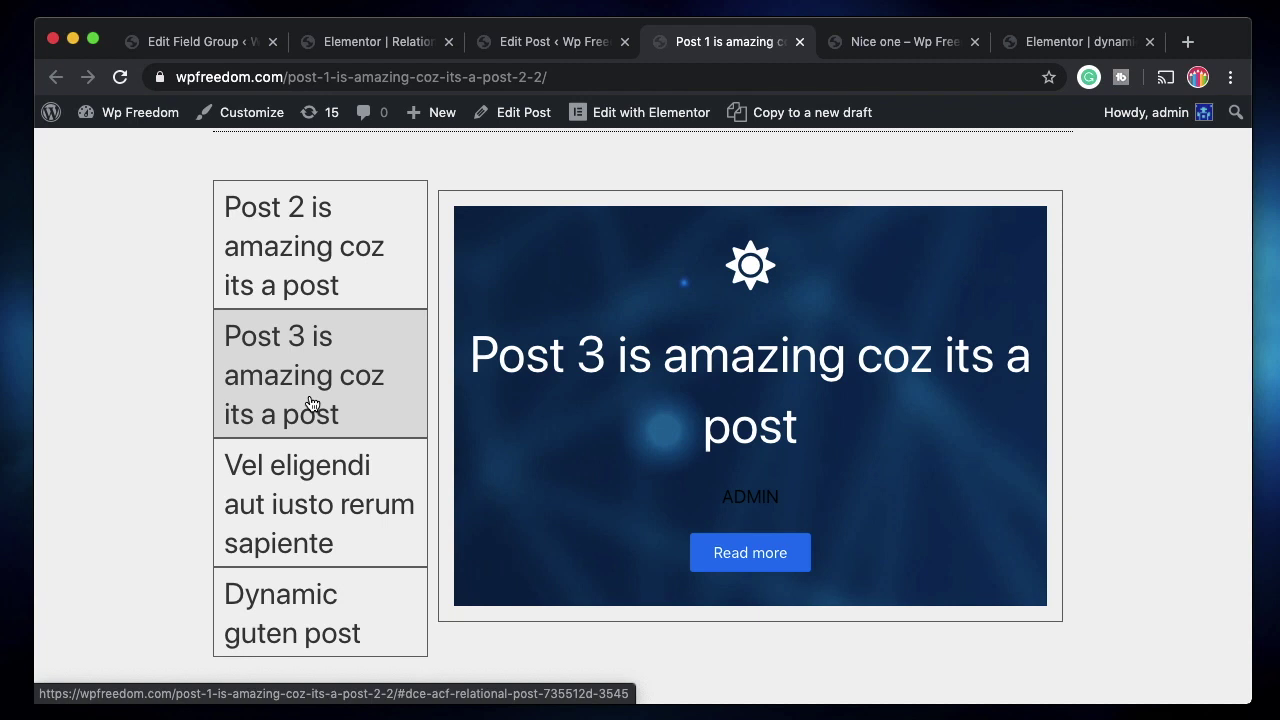
pyautogui.click(310, 403)
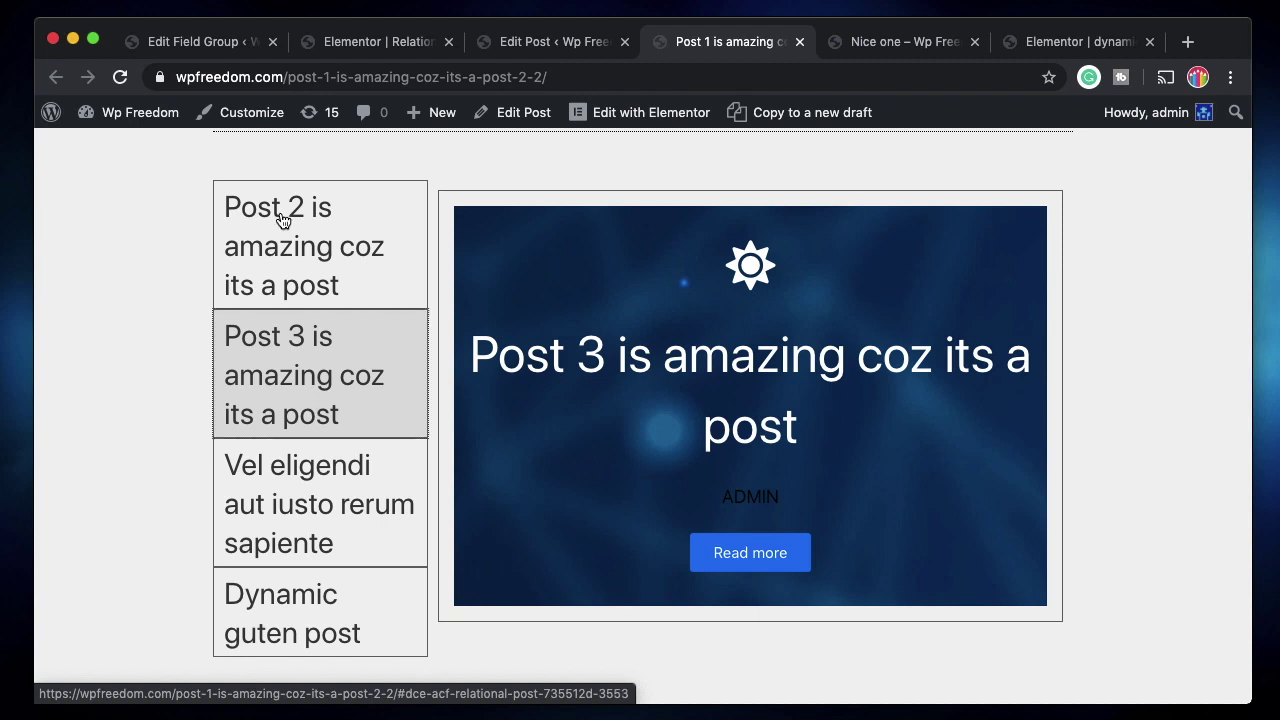